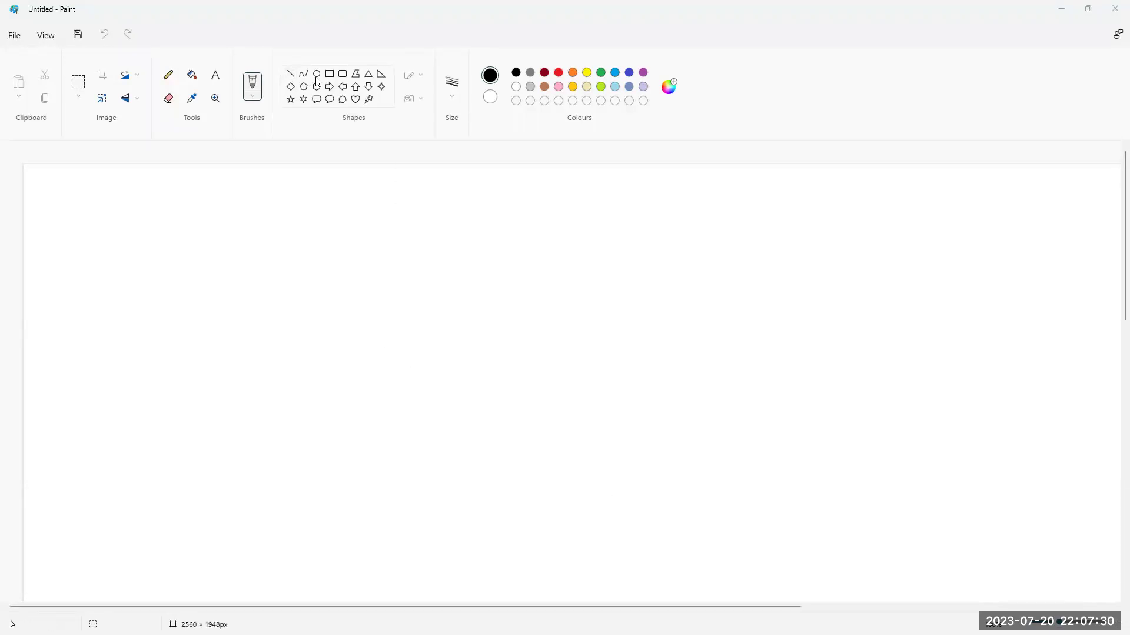
# Draw a 1px rounded rectangle on the right, redrawing it at about 292×246px.
pyautogui.click(343, 75)
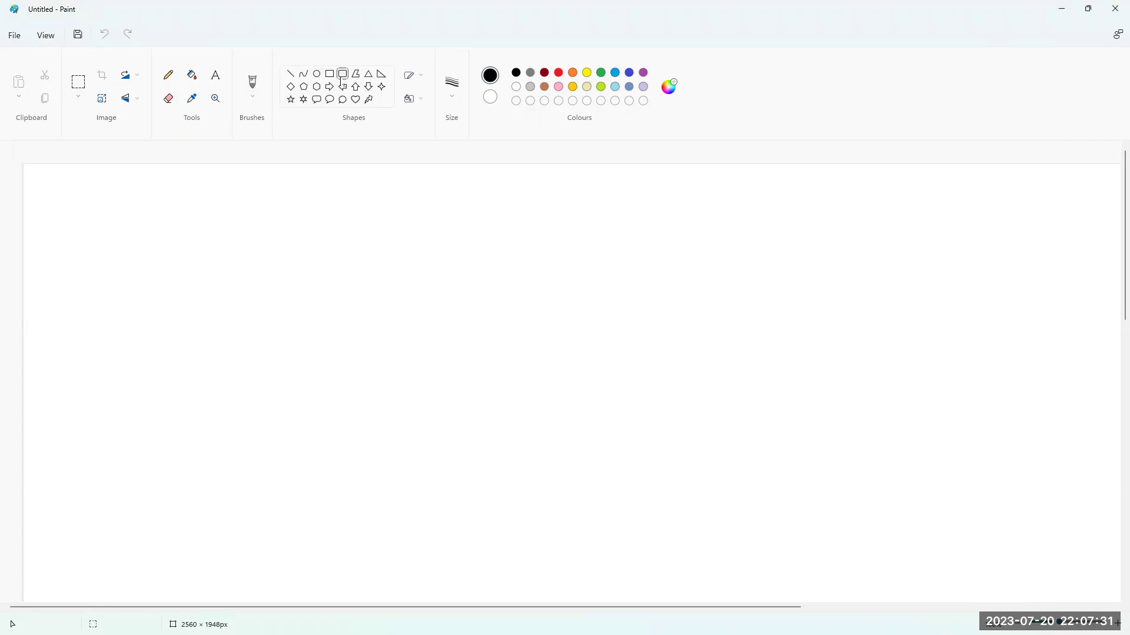
pyautogui.click(460, 105)
pyautogui.click(465, 127)
pyautogui.moveTo(778, 234)
pyautogui.mouseDown()
pyautogui.moveTo(812, 378)
pyautogui.moveTo(942, 398)
pyautogui.mouseUp()
pyautogui.moveTo(858, 339); pyautogui.dragTo(802, 357)
pyautogui.press('Delete')
pyautogui.moveTo(749, 228)
pyautogui.mouseDown()
pyautogui.moveTo(898, 370)
pyautogui.moveTo(921, 371)
pyautogui.mouseUp()
pyautogui.moveTo(814, 302); pyautogui.dragTo(795, 322)
# Colour the box purple and add a smaller 168×160px blue rounded box inside it.
pyautogui.click(629, 72)
pyautogui.click(644, 77)
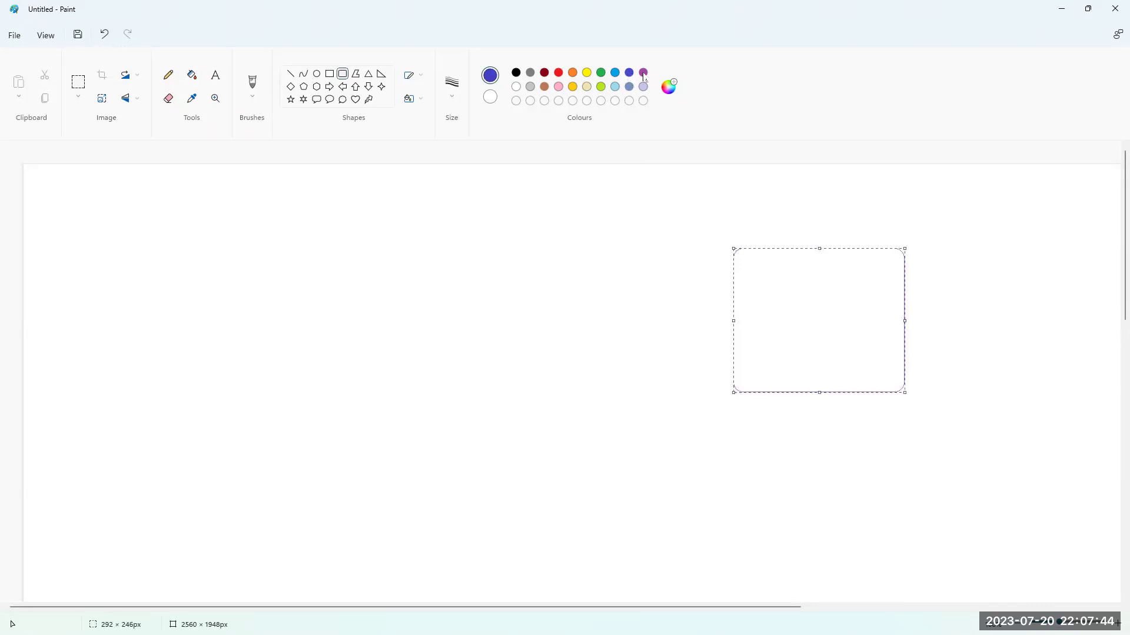
pyautogui.click(659, 232)
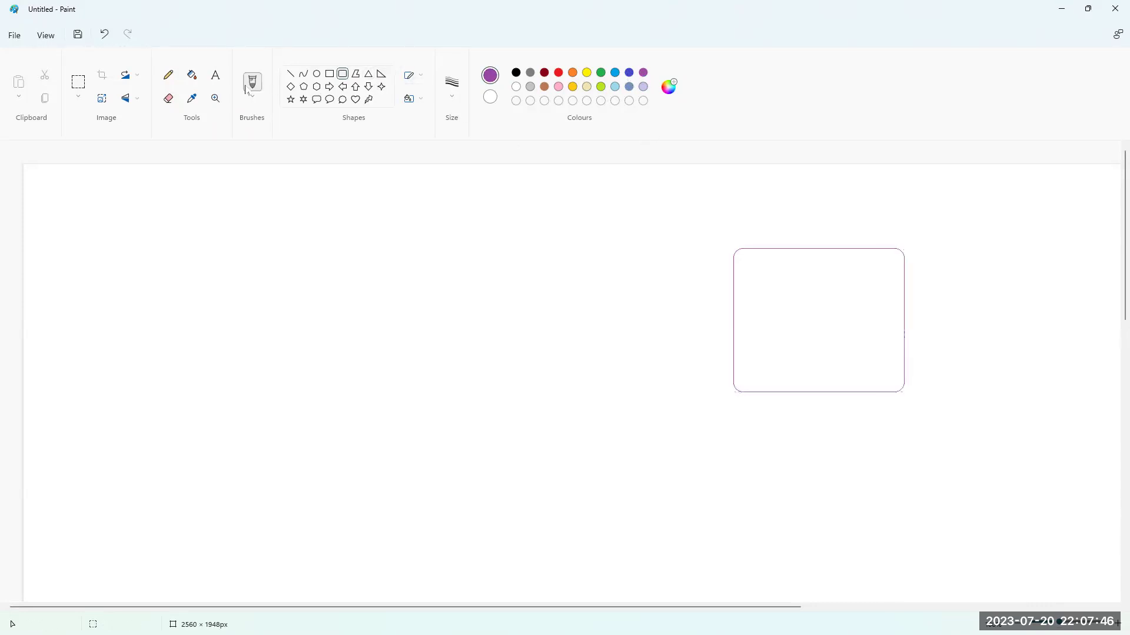
pyautogui.moveTo(756, 272)
pyautogui.mouseDown()
pyautogui.moveTo(787, 349)
pyautogui.moveTo(855, 364)
pyautogui.mouseUp()
pyautogui.click(615, 76)
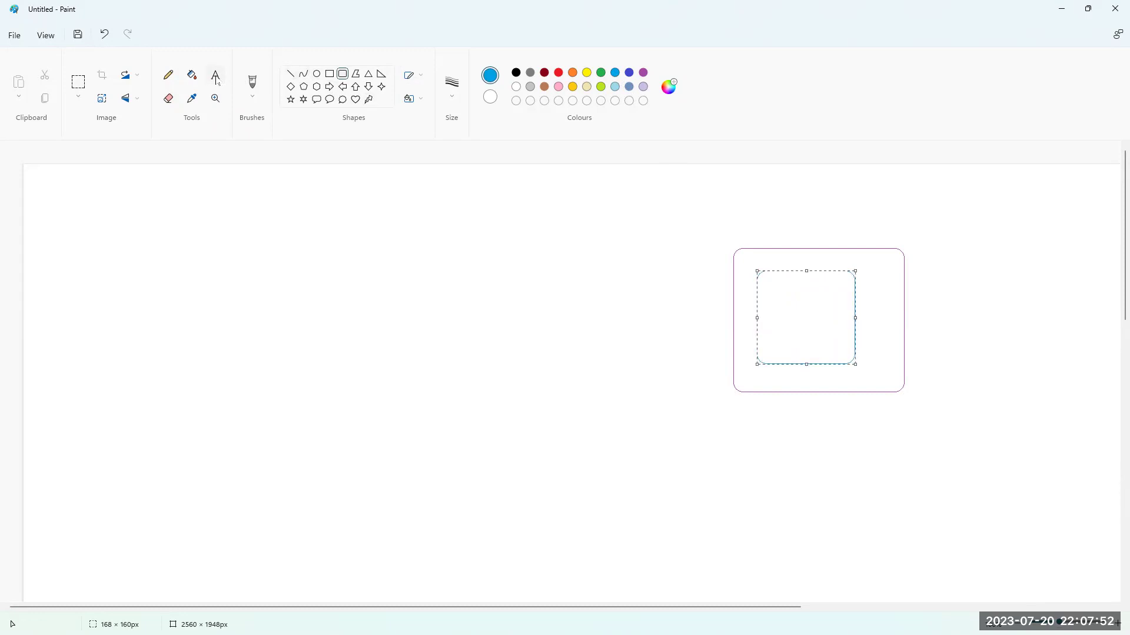
# Add the label 'On-prem/Azure' above the purple box.
pyautogui.click(216, 77)
pyautogui.click(838, 238)
pyautogui.write('On-pre')
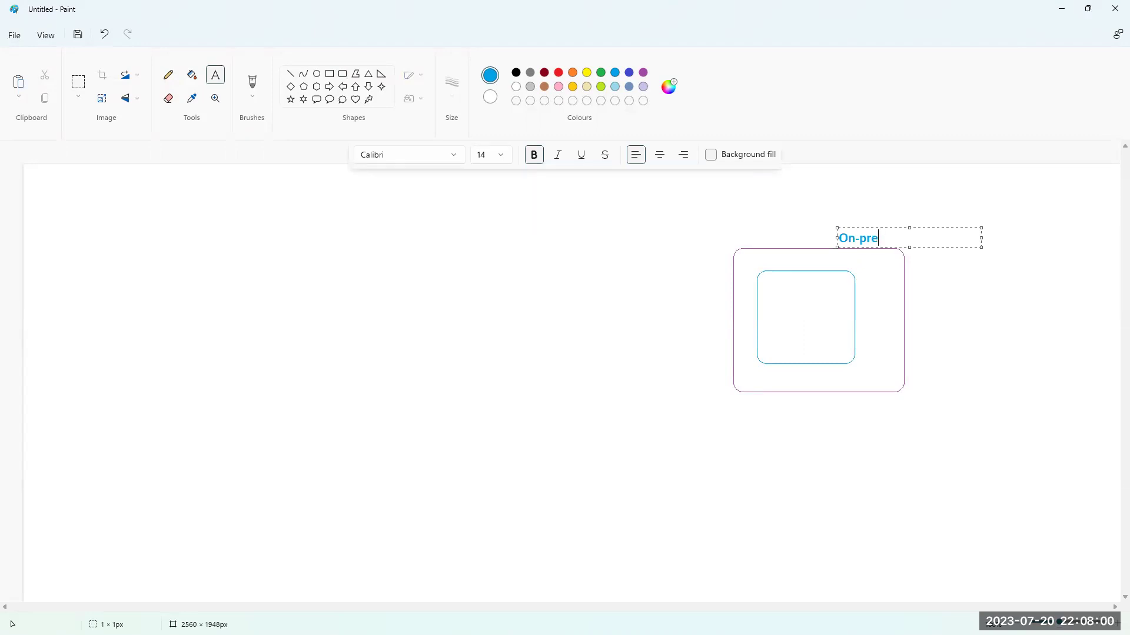
pyautogui.write('m/Azure')
pyautogui.click(801, 306)
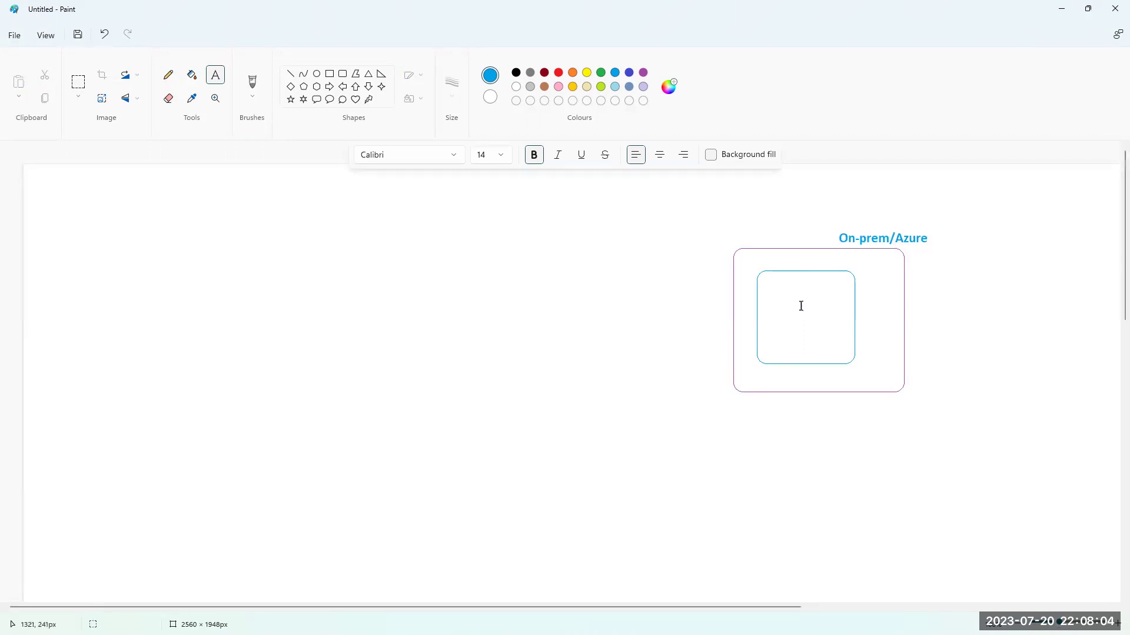
# Add the labels 'WEBVM1' and 'MARS AGENT' inside the inner blue box.
pyautogui.click(770, 304)
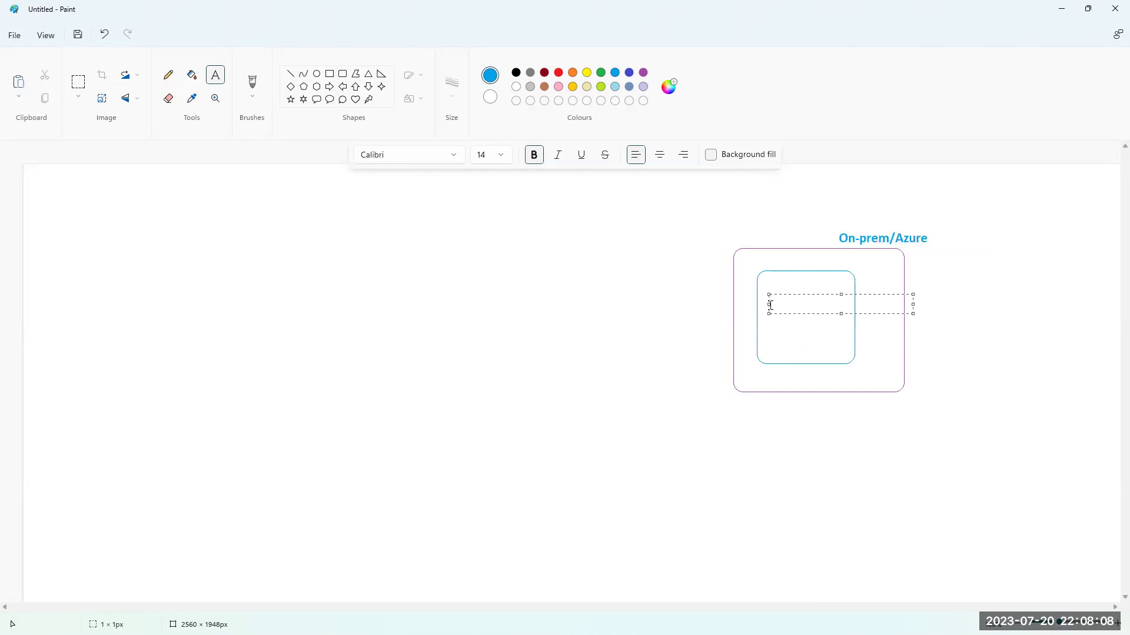
pyautogui.write('WEBVM1')
pyautogui.click(814, 280)
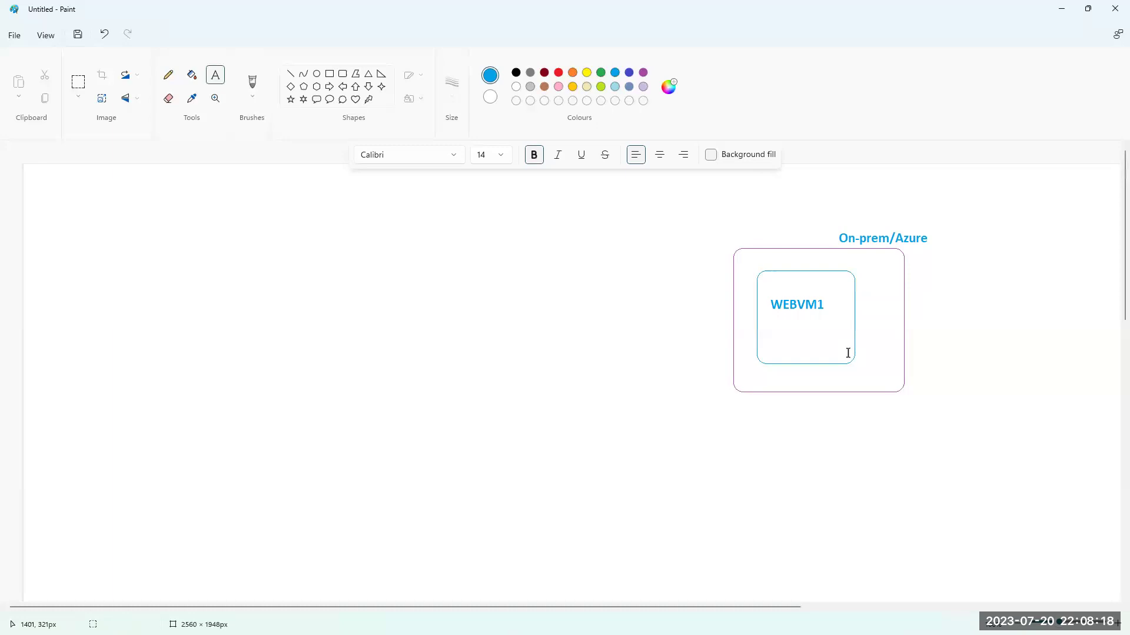
pyautogui.click(792, 332)
pyautogui.write('MARS AGENT')
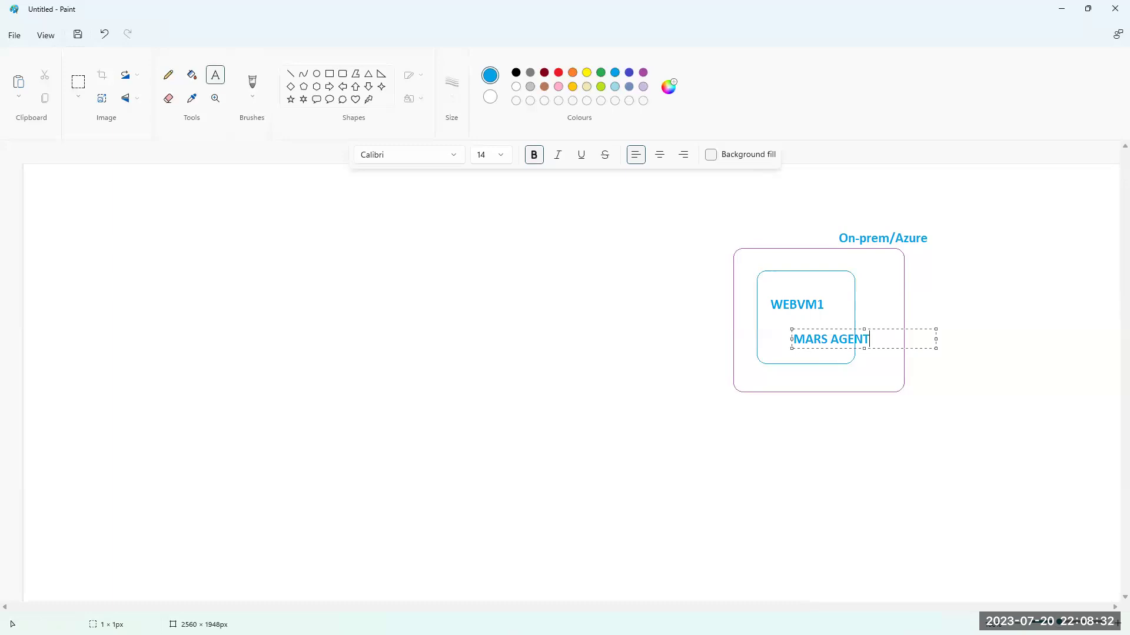
# Draw a large rounded box on the left of the canvas.
pyautogui.click(442, 259)
pyautogui.click(342, 74)
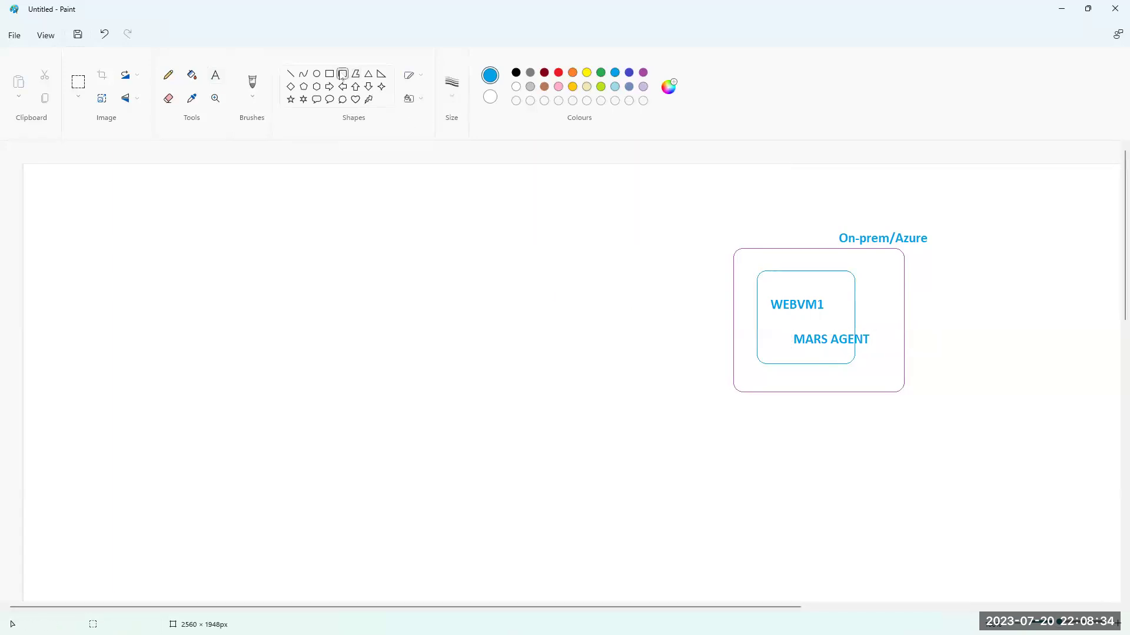
pyautogui.moveTo(151, 207); pyautogui.dragTo(511, 500)
pyautogui.click(568, 409)
# Label the large box 'RSV' with 'LRS/GRS' above it, fixing a stray question mark.
pyautogui.click(215, 79)
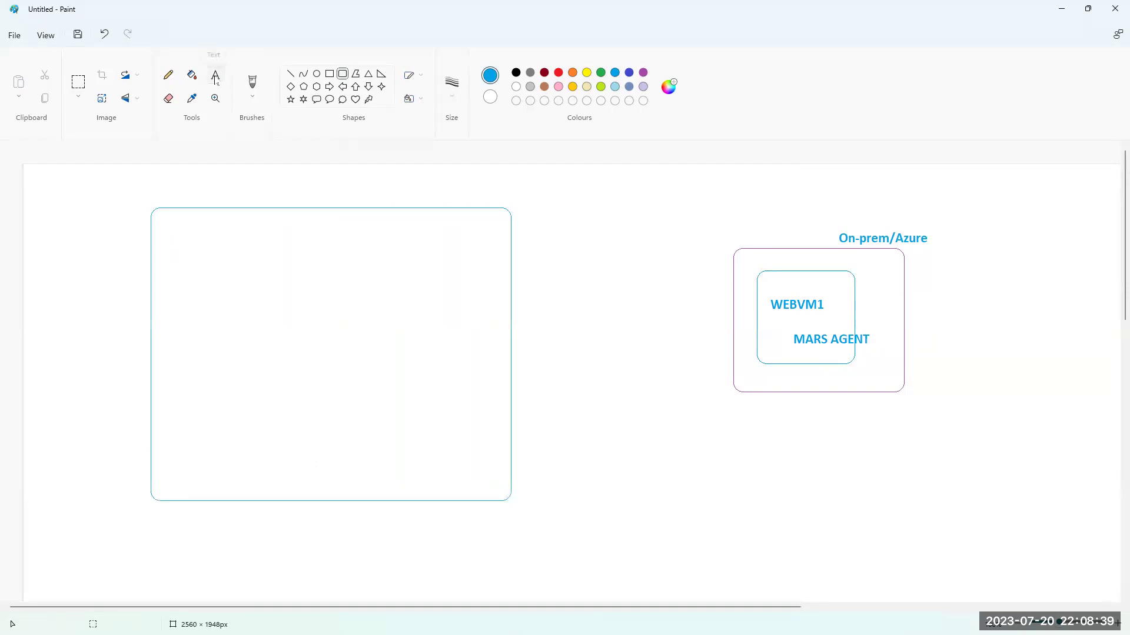
pyautogui.click(267, 247)
pyautogui.write('RSV')
pyautogui.click(253, 278)
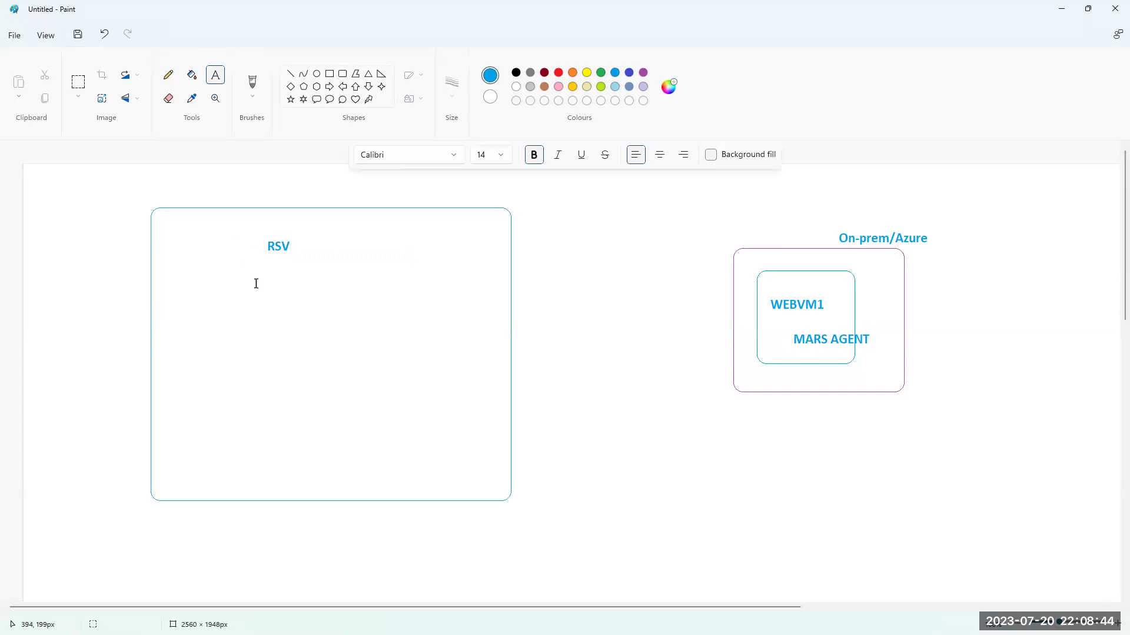
pyautogui.click(318, 228)
pyautogui.write('LRS?GRS')
pyautogui.click(353, 227)
pyautogui.press('BackSpace')
pyautogui.write('/GRS')
pyautogui.click(291, 287)
# Add the labels 'On-Premise' and 'Files & Folders' below RSV.
pyautogui.click(292, 282)
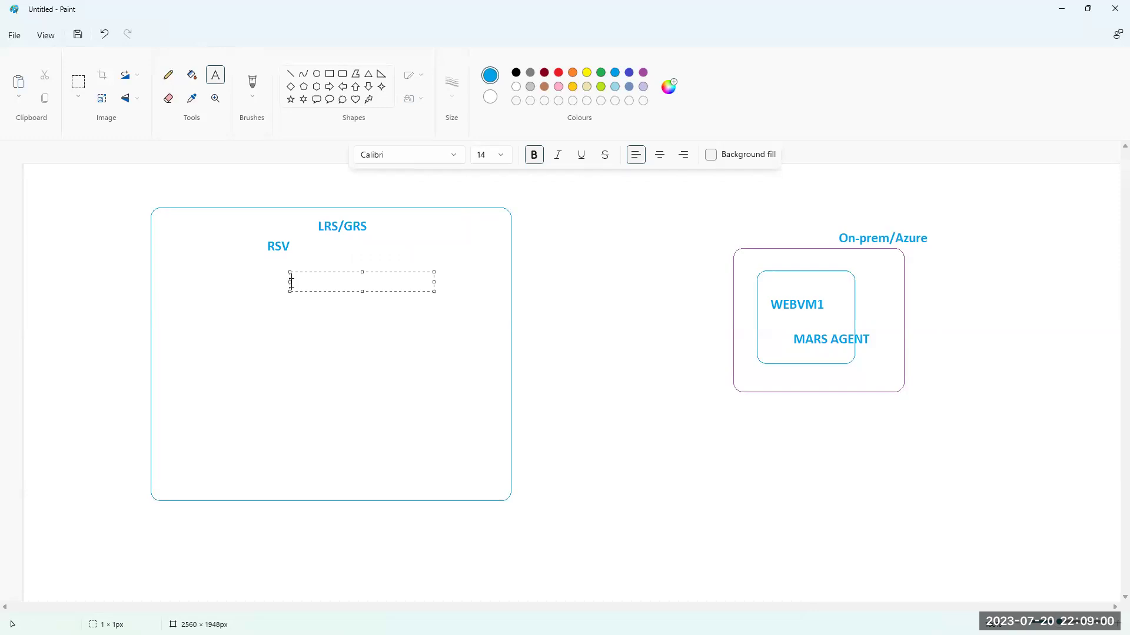
pyautogui.write('On-Premise')
pyautogui.click(308, 319)
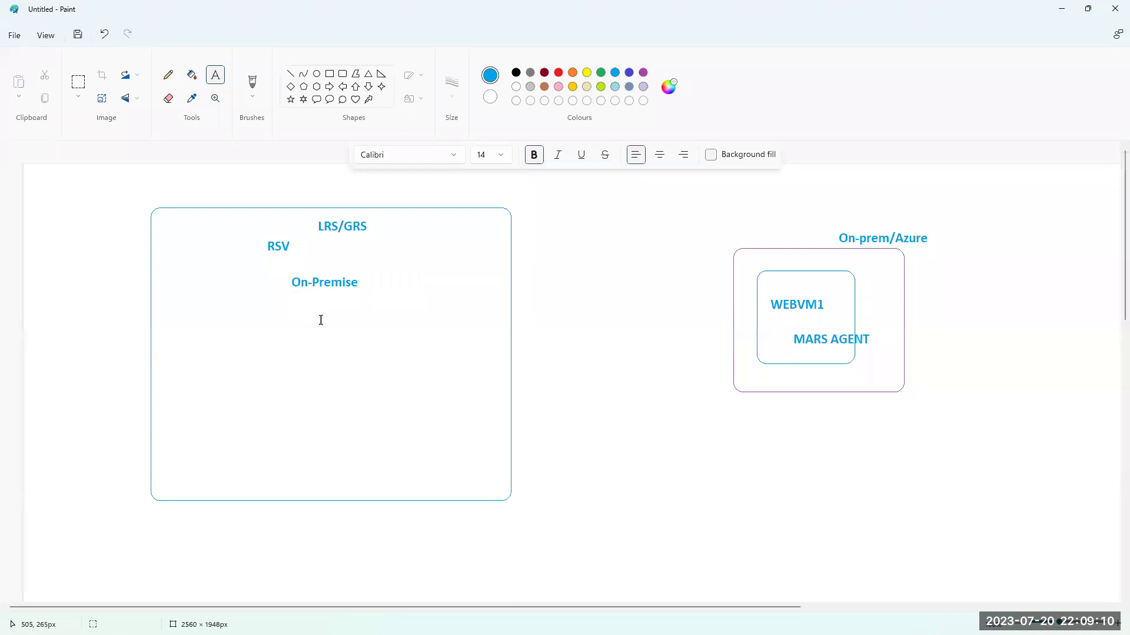
pyautogui.click(316, 326)
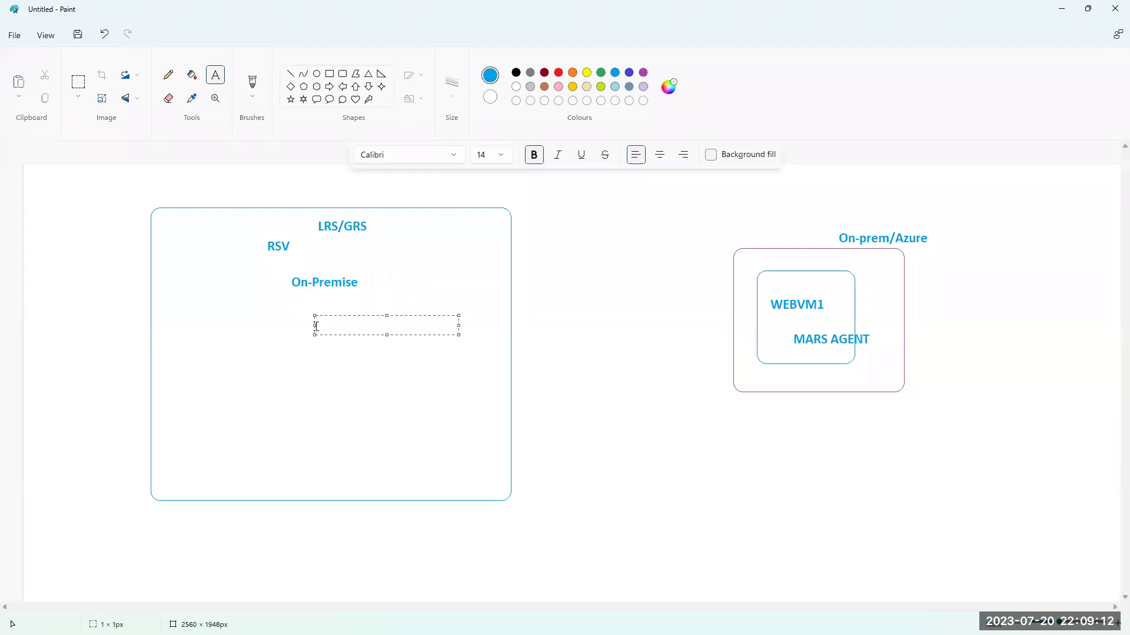
pyautogui.write('Files & Folders')
pyautogui.click(421, 387)
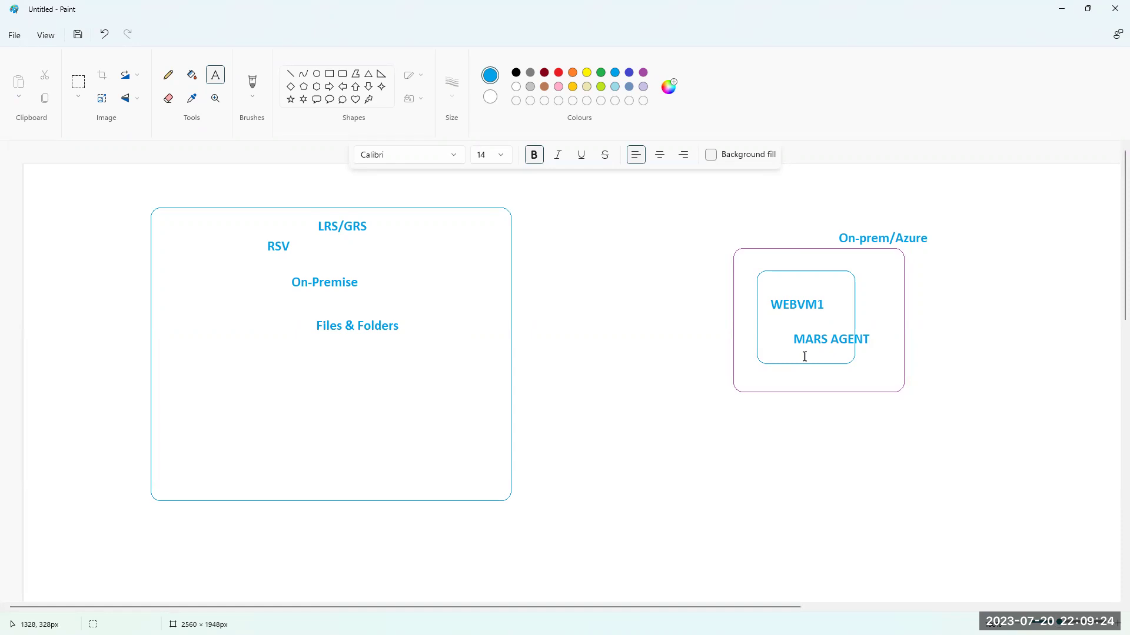
# Enclose 'On-Premise' and 'Files & Folders' in a rounded box.
pyautogui.click(343, 74)
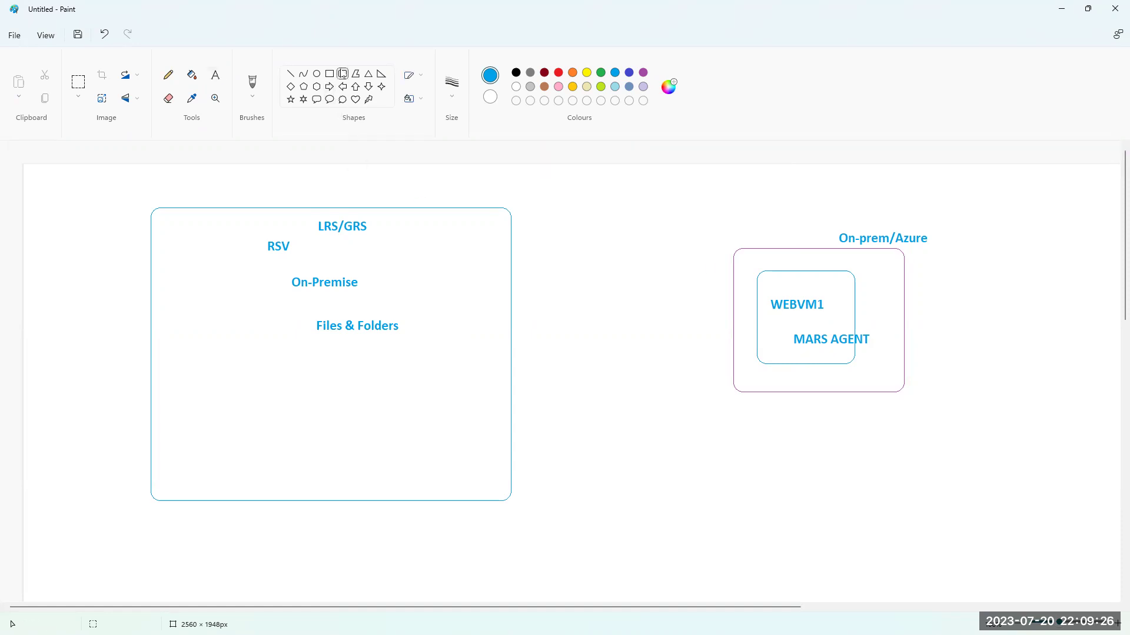
pyautogui.moveTo(272, 264); pyautogui.dragTo(415, 373)
pyautogui.click(446, 369)
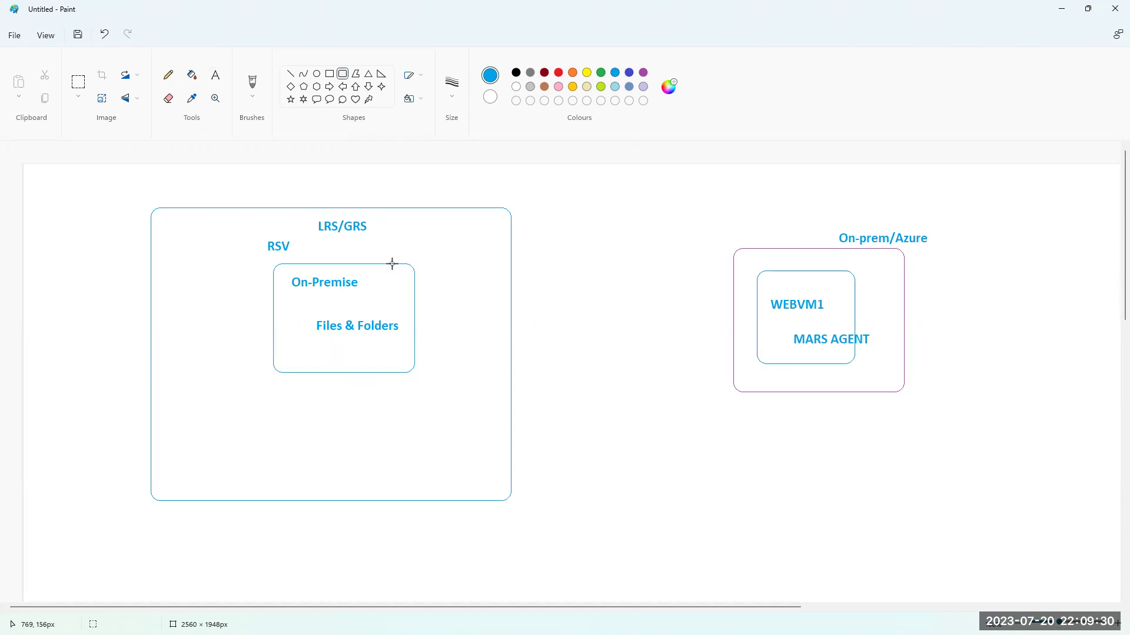
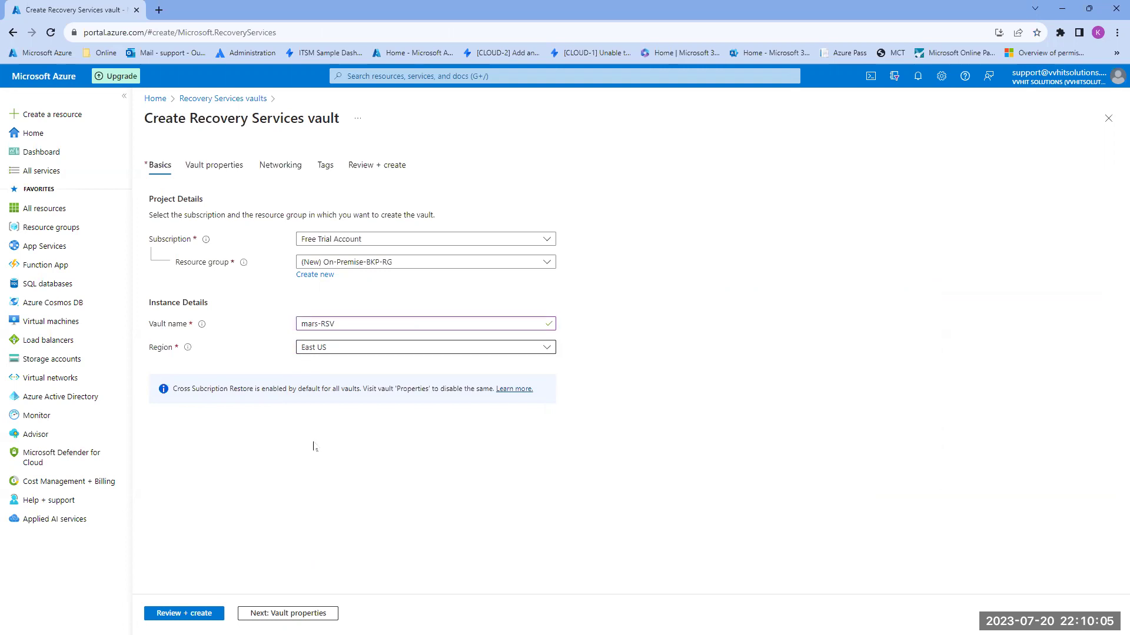
# Review and create the mars-RSV vault in East US, then return to the Recovery Services vaults list.
pyautogui.click(184, 613)
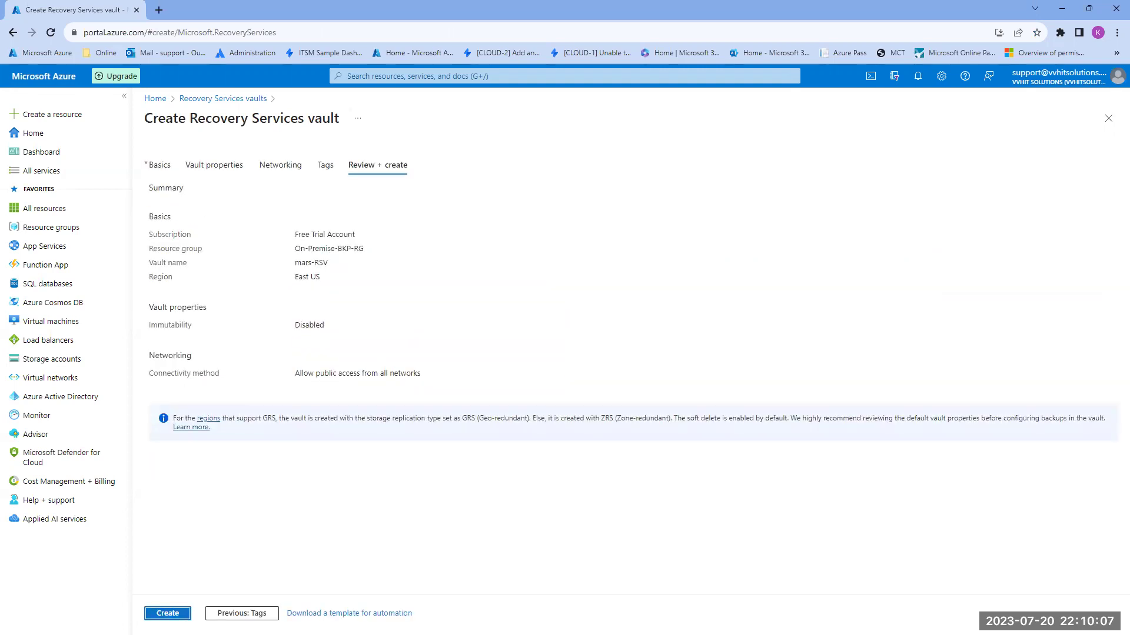
pyautogui.click(176, 613)
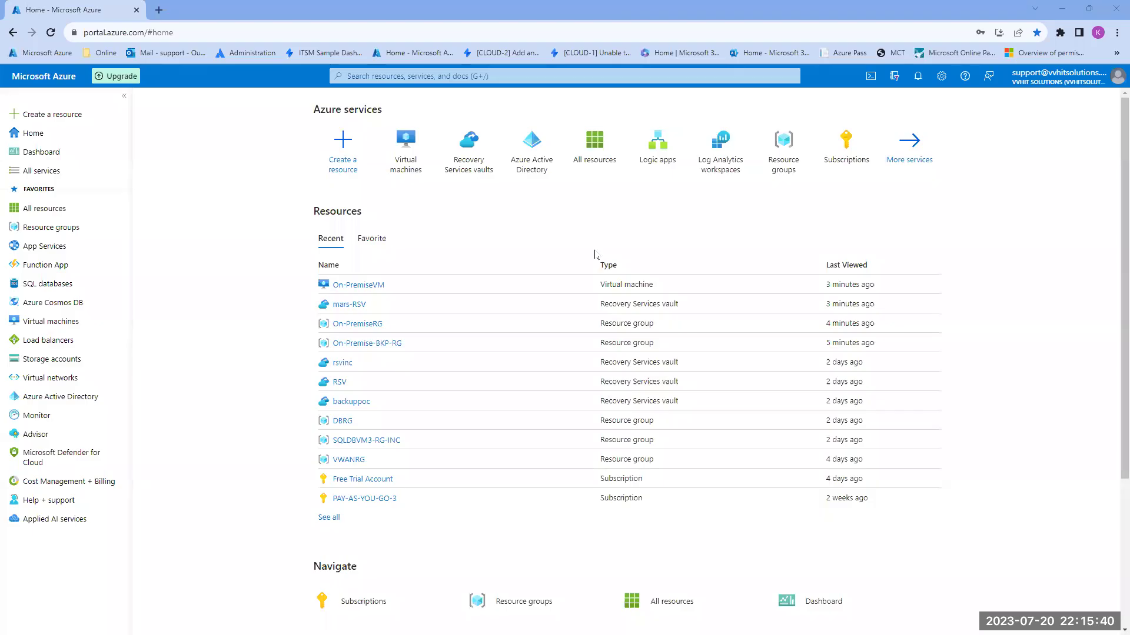
pyautogui.click(469, 145)
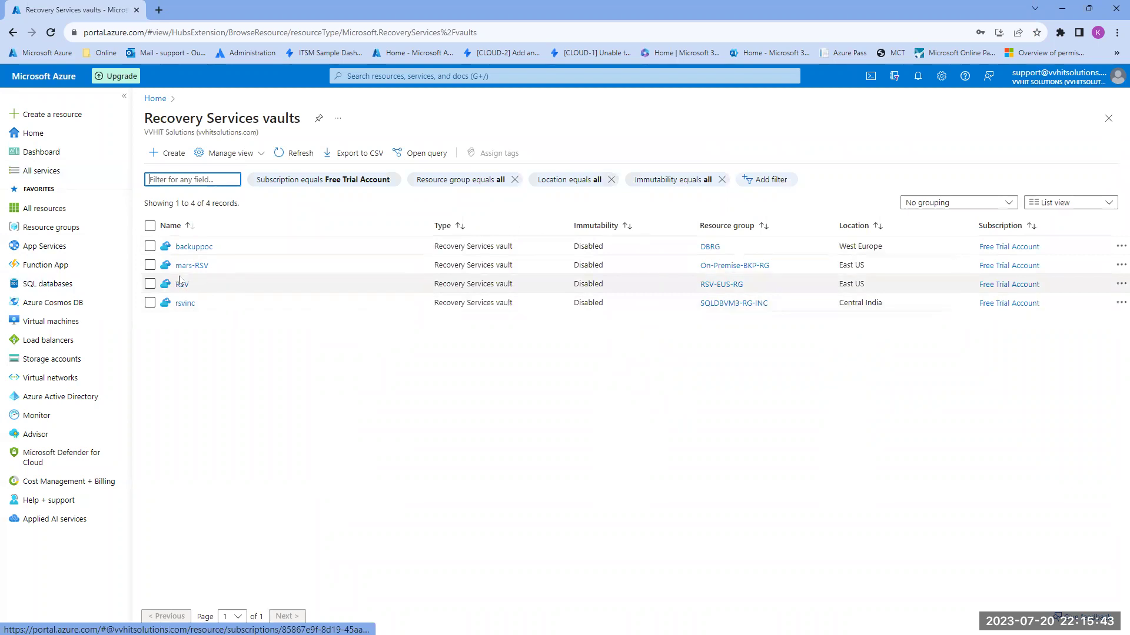
# Open the mars-RSV vault and start its Backup setup.
pyautogui.click(189, 268)
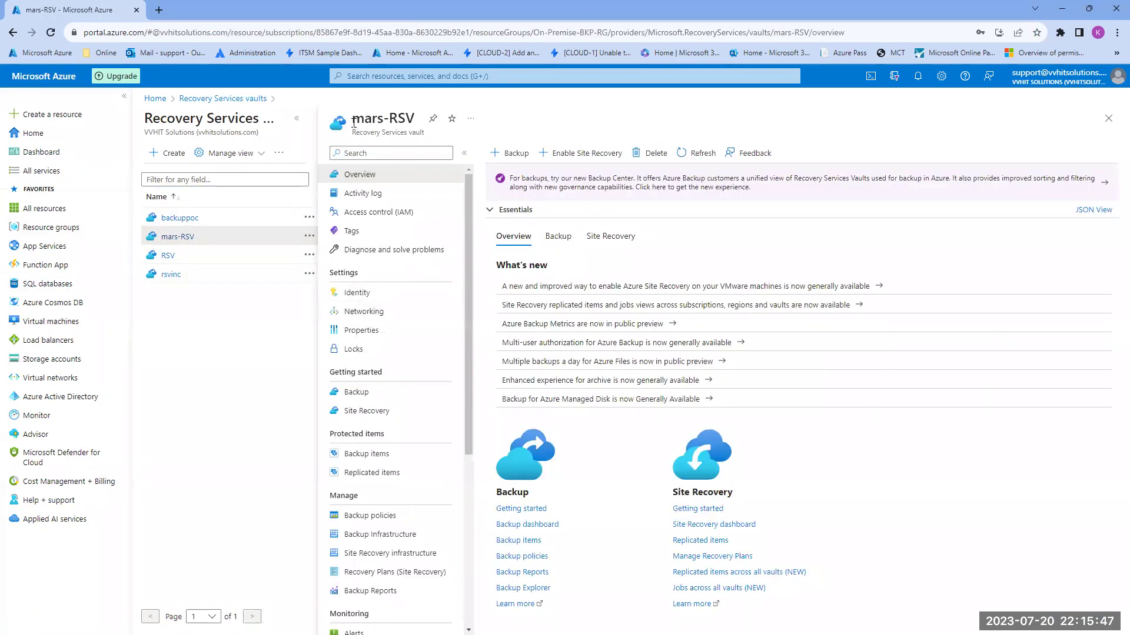
pyautogui.doubleClick(353, 122)
pyautogui.click(369, 125)
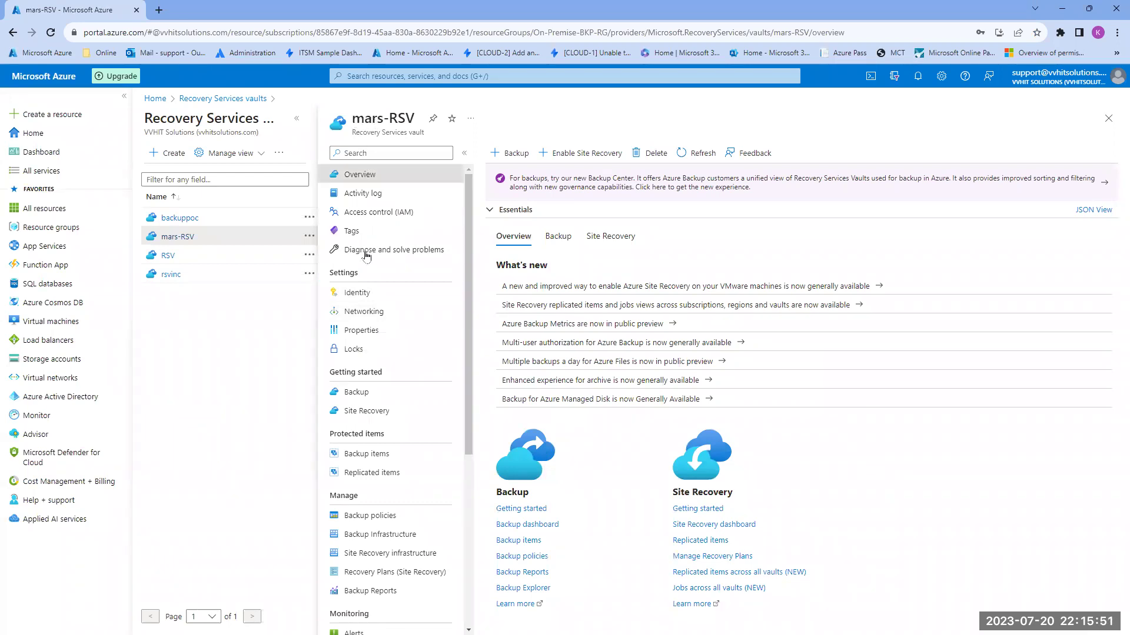
pyautogui.click(357, 393)
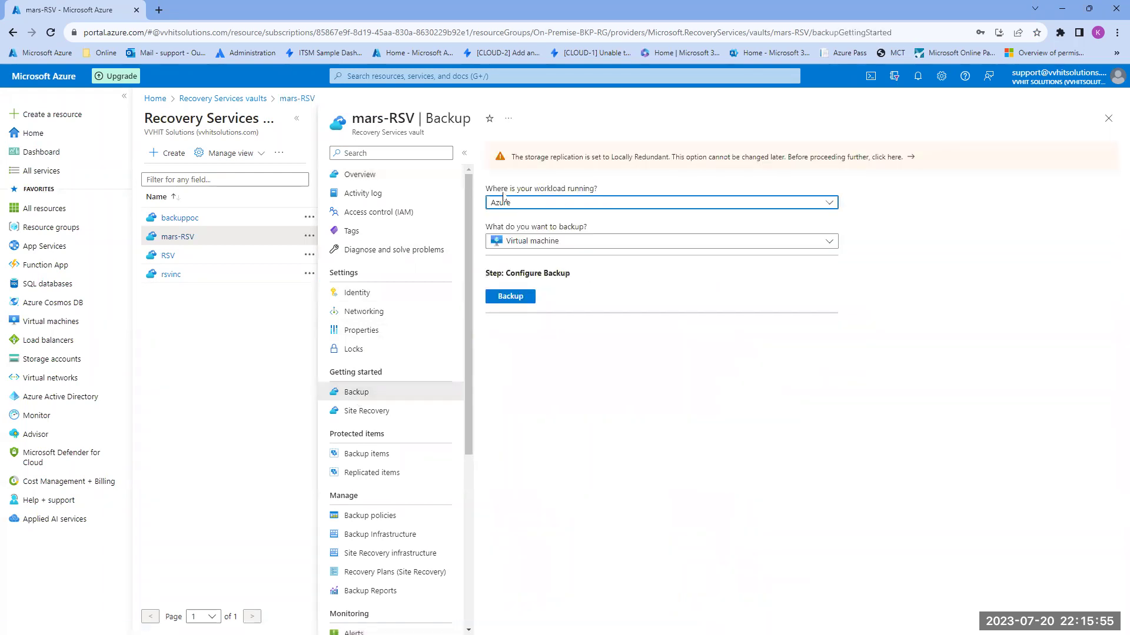
# Set the workload location to On-Premises and the backup item to Files and folders.
pyautogui.click(509, 204)
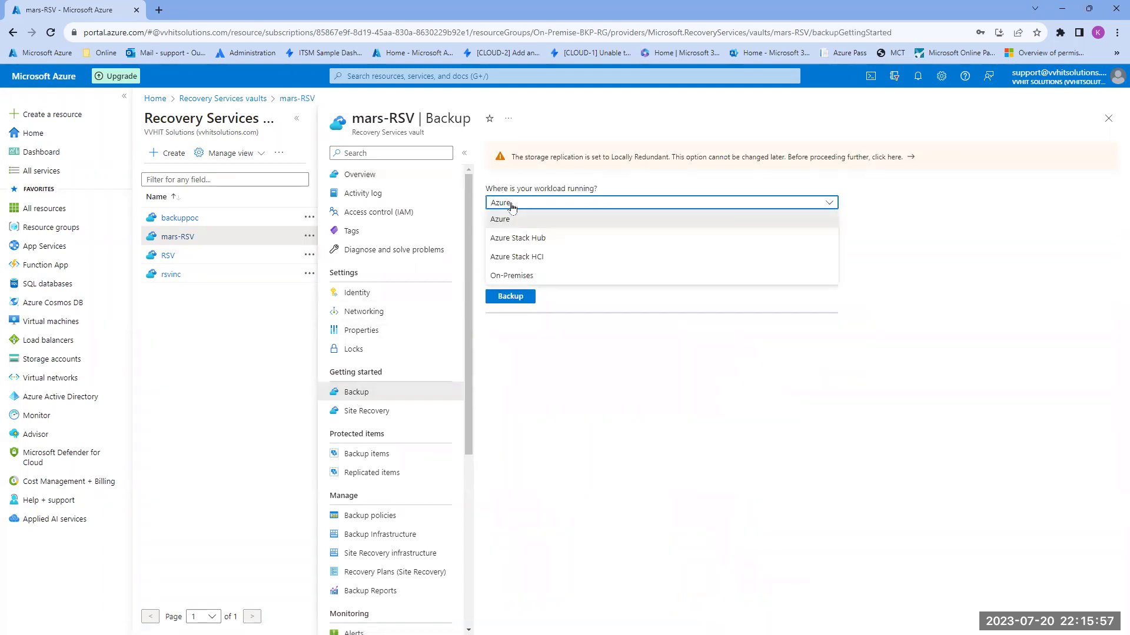
pyautogui.click(523, 276)
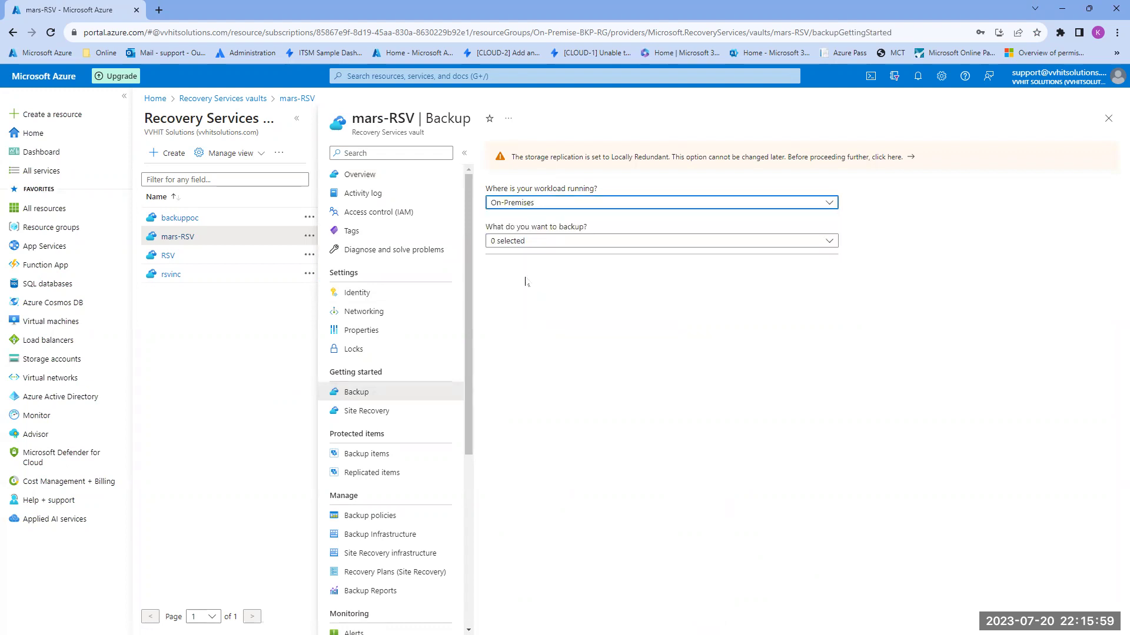
pyautogui.click(521, 244)
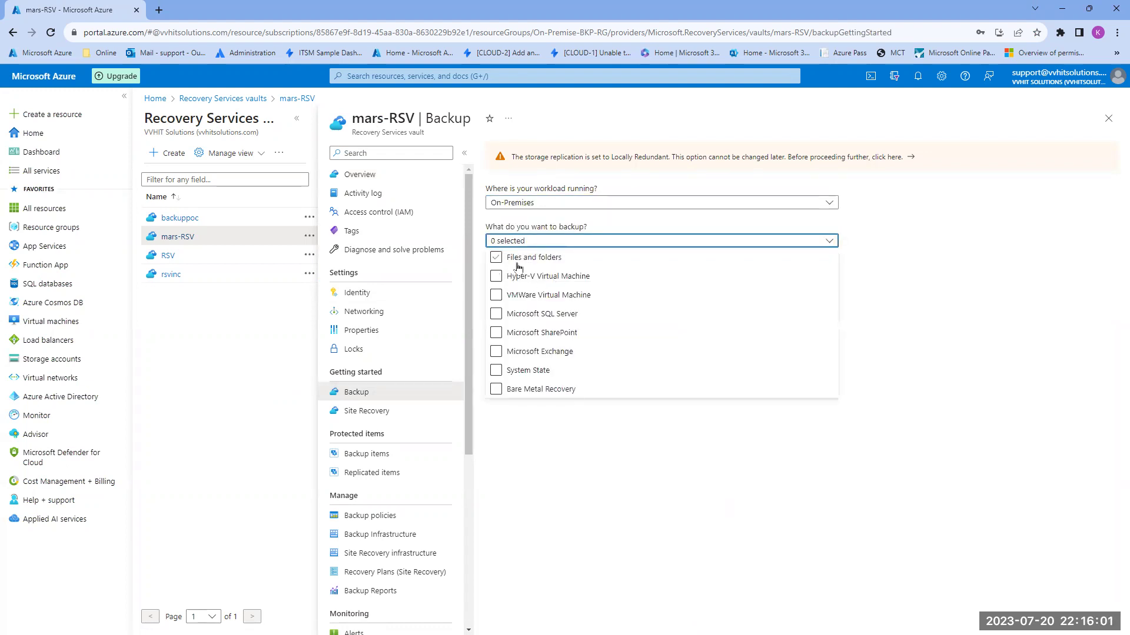
pyautogui.click(518, 261)
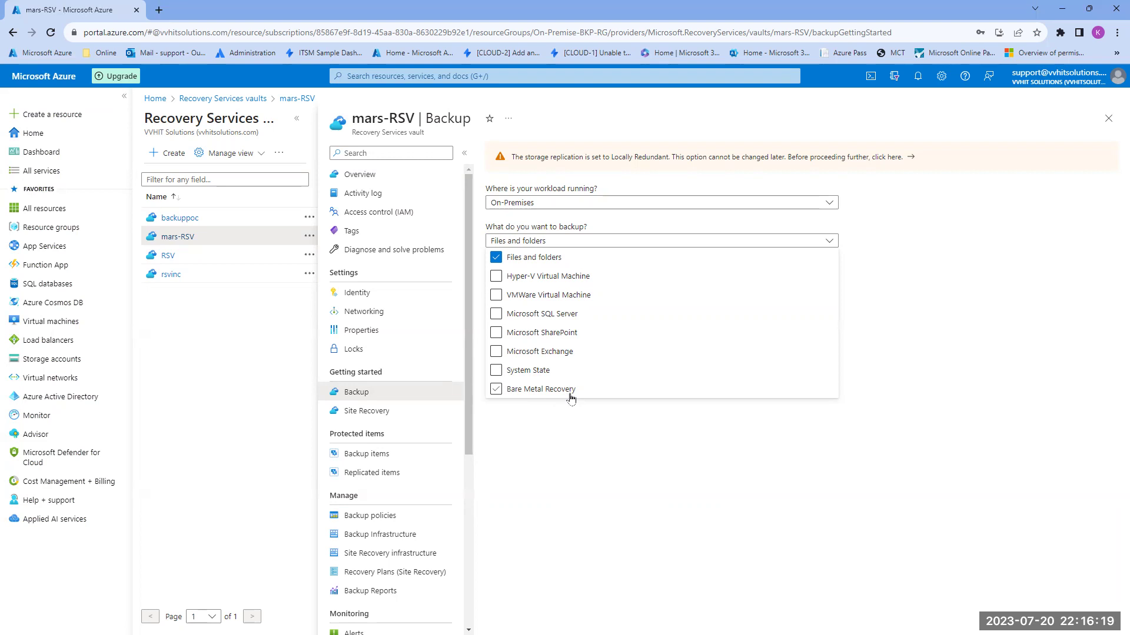
pyautogui.click(552, 433)
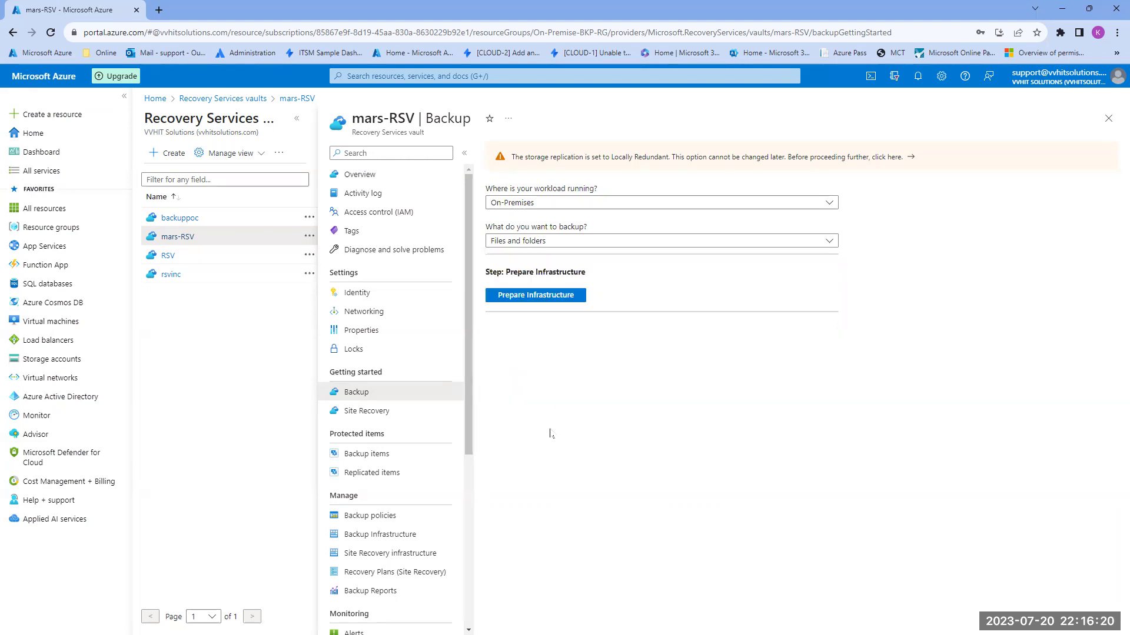
# Open Prepare Infrastructure and tick the Already downloaded agent checkbox.
pyautogui.click(526, 297)
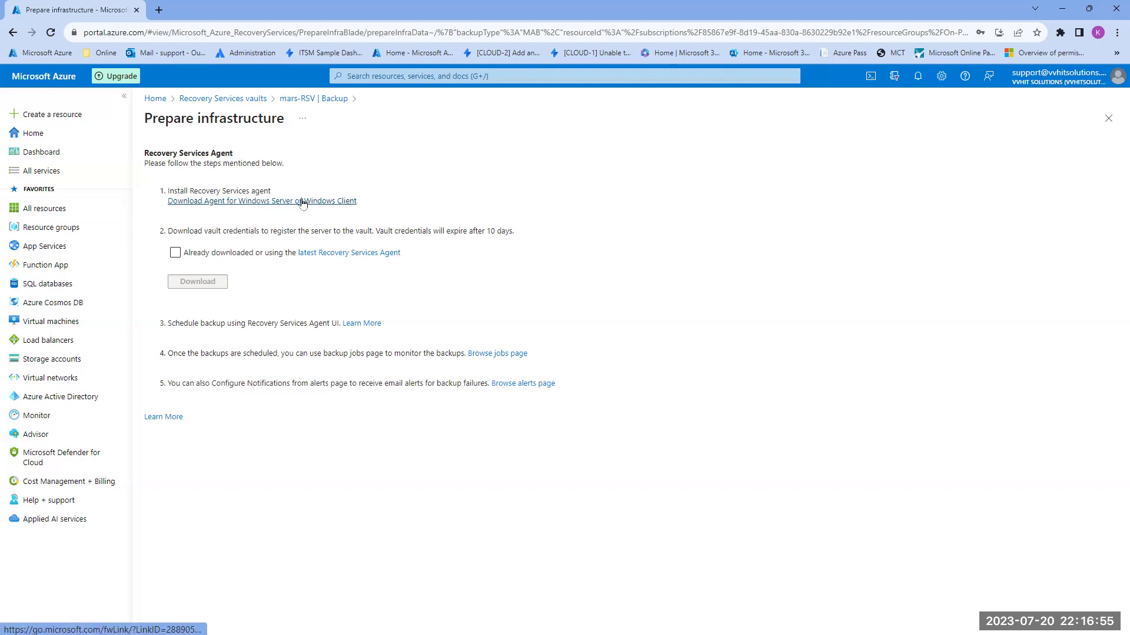
pyautogui.click(175, 253)
pyautogui.click(188, 252)
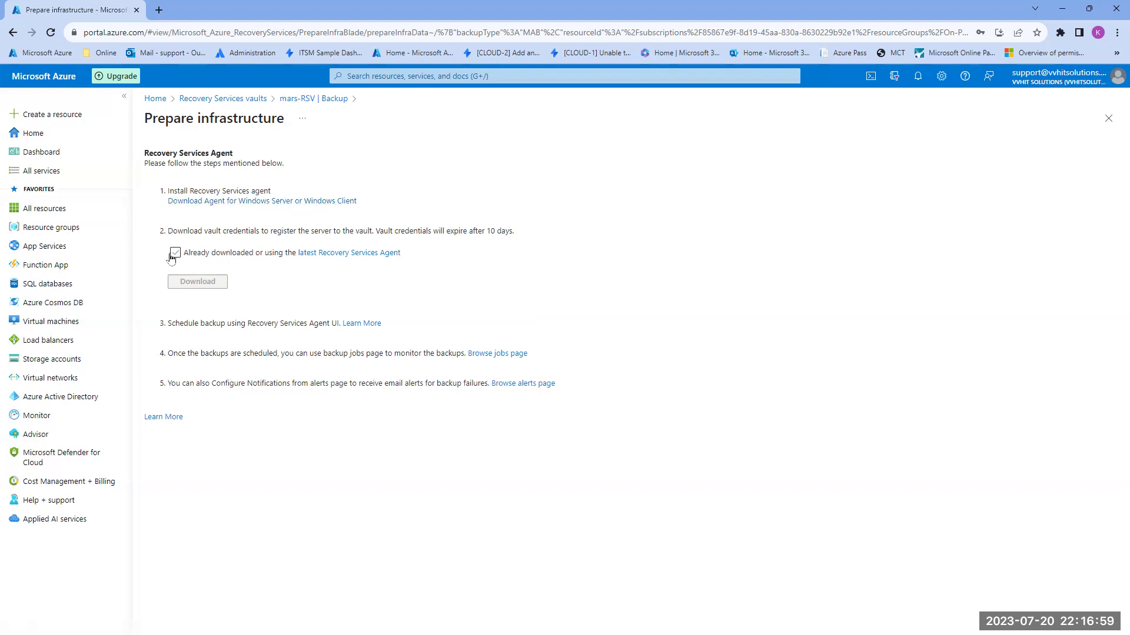
pyautogui.click(197, 247)
pyautogui.moveTo(208, 231); pyautogui.dragTo(258, 233)
pyautogui.click(253, 233)
# Download MARSAgentInstaller.exe and the mars-RSV vault credentials, then show the installer in its folder.
pyautogui.click(249, 202)
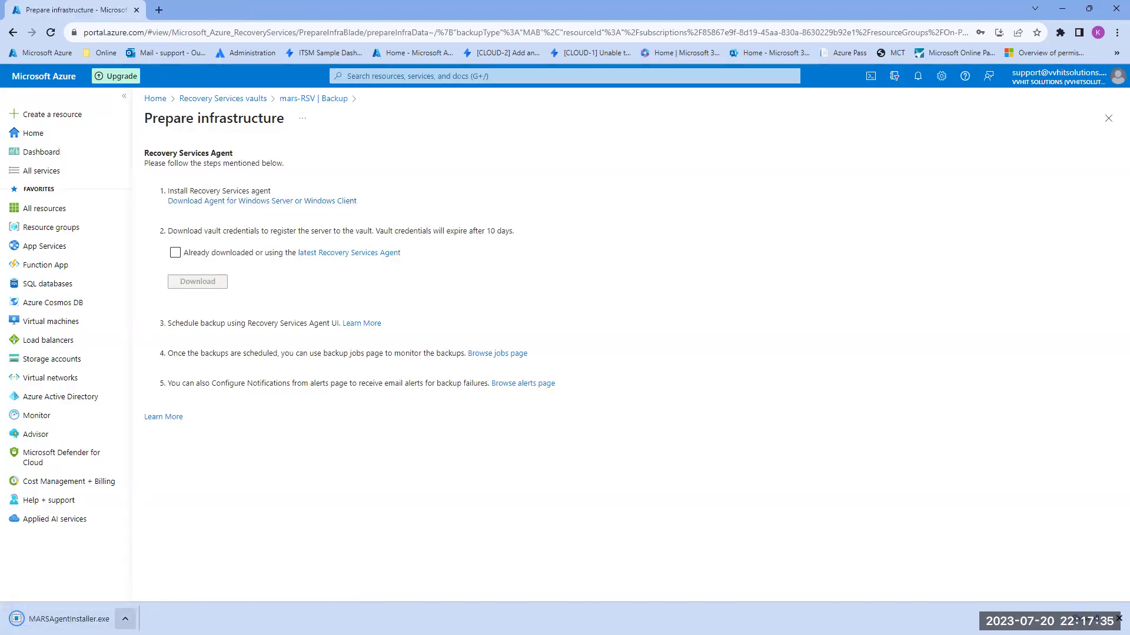
pyautogui.click(176, 253)
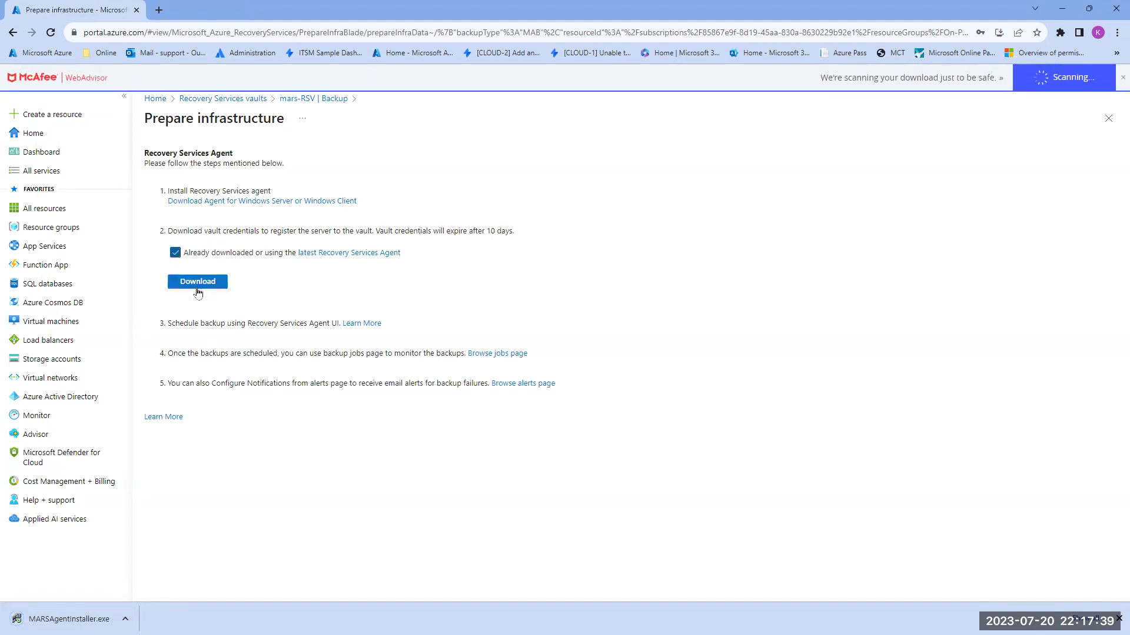
pyautogui.click(210, 286)
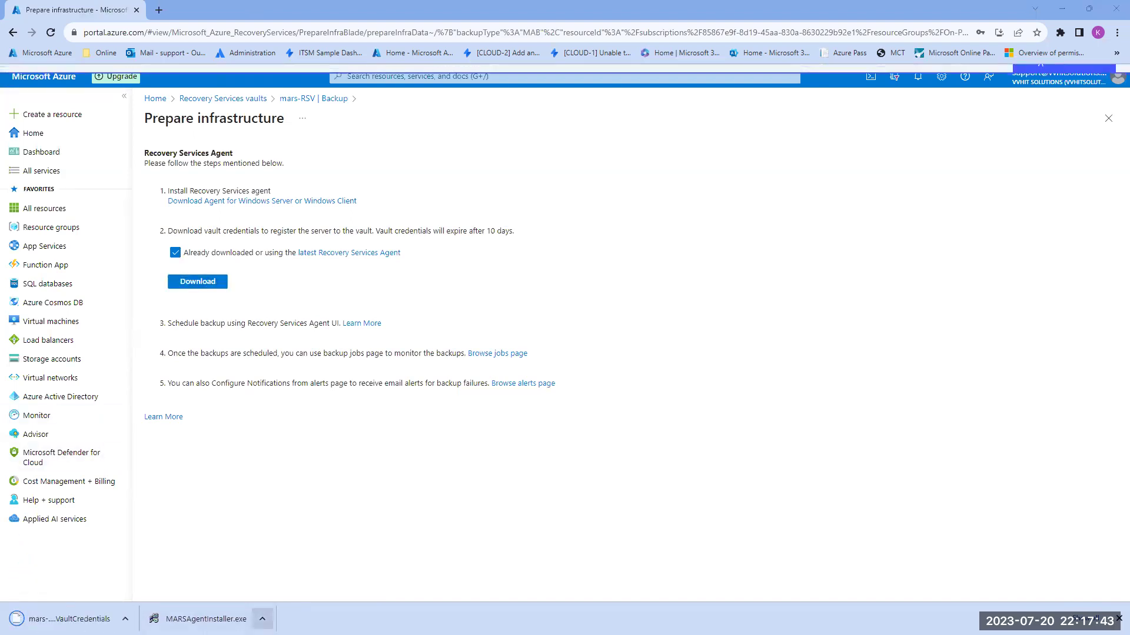
pyautogui.click(263, 619)
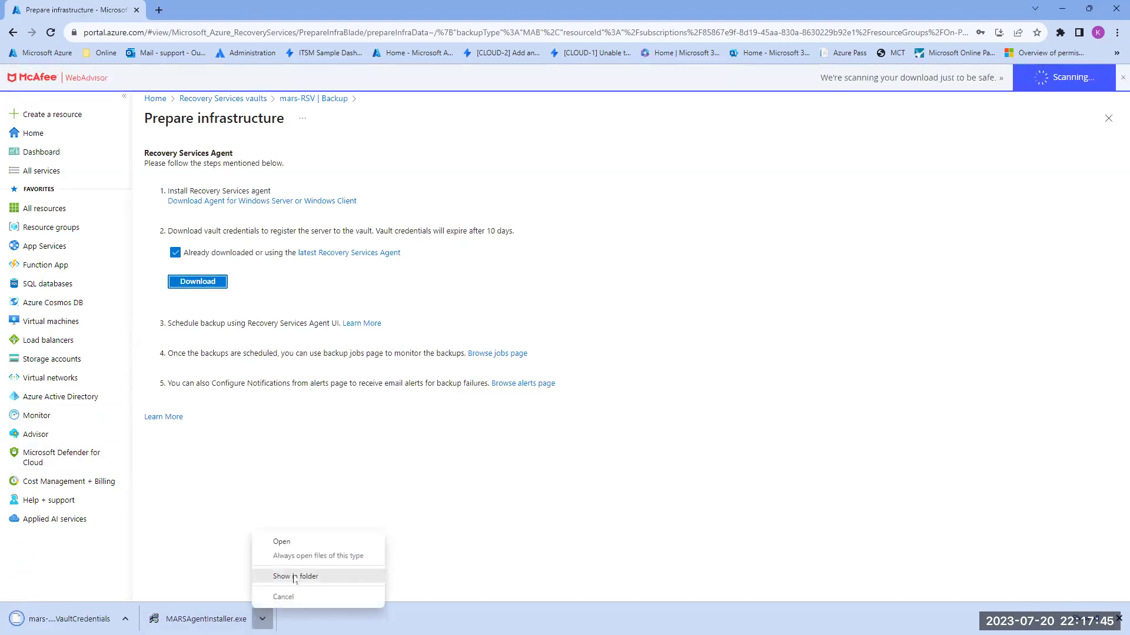
pyautogui.click(295, 576)
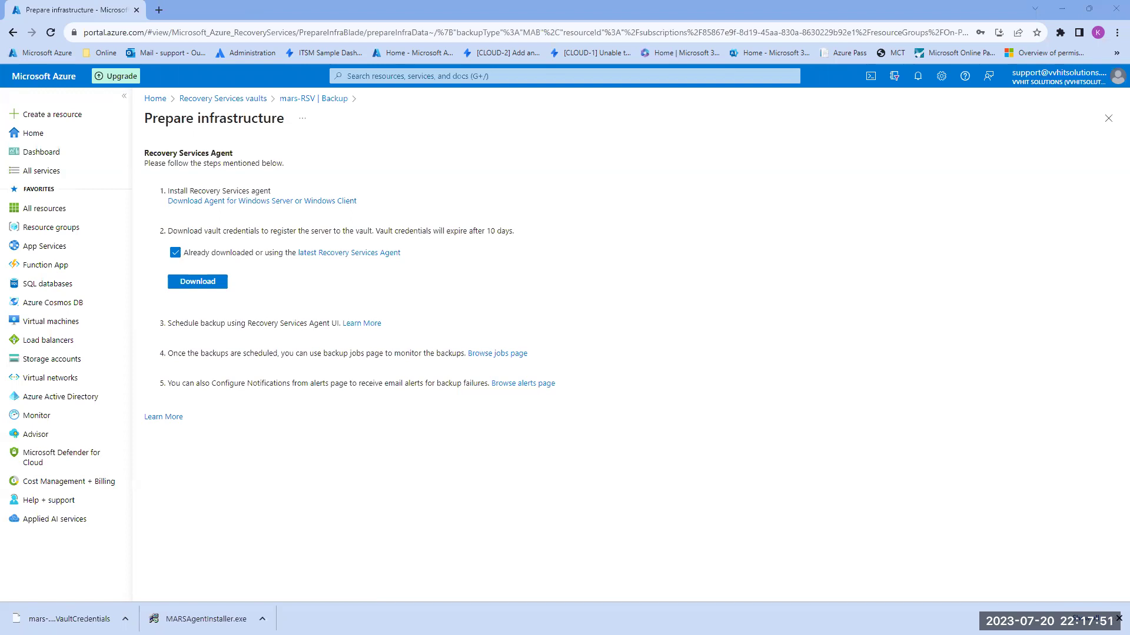
# On the remote server, create a C:\Softwares folder and paste MARSAgentInstaller.exe into it.
pyautogui.hotkey('alt', 'Tab')
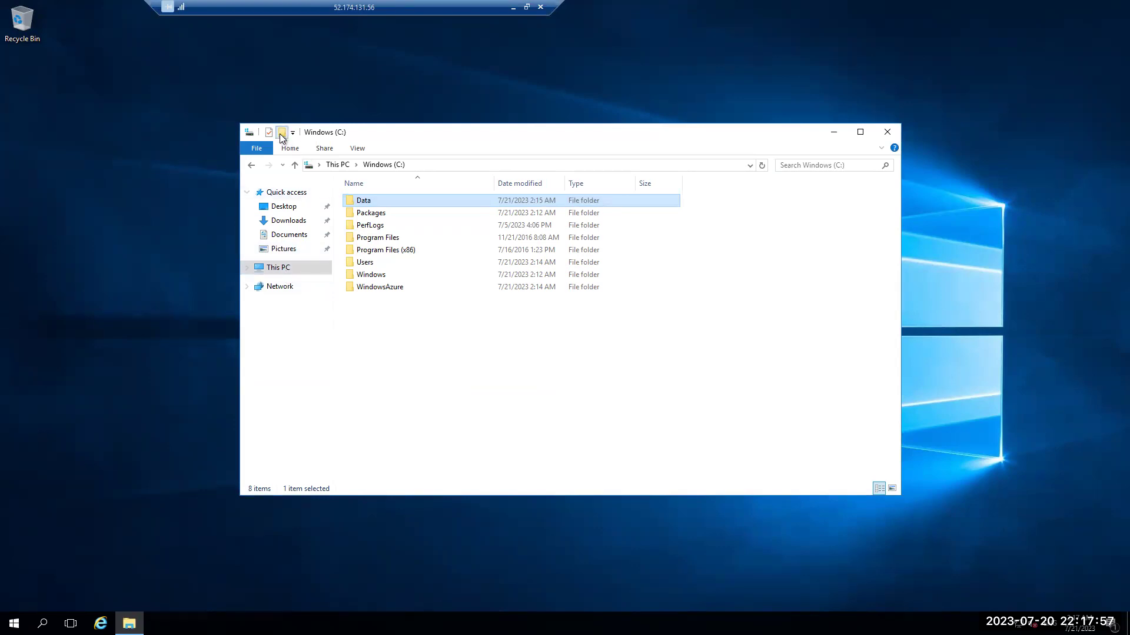
pyautogui.click(282, 131)
pyautogui.write('Softwares')
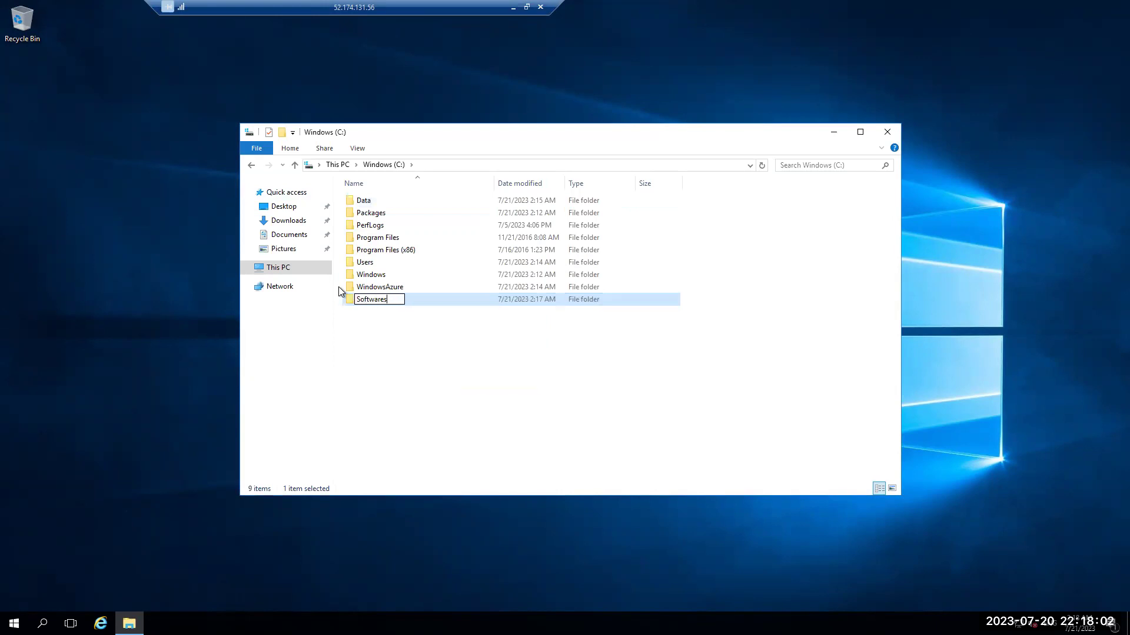
pyautogui.press('Return')
pyautogui.press('Return')
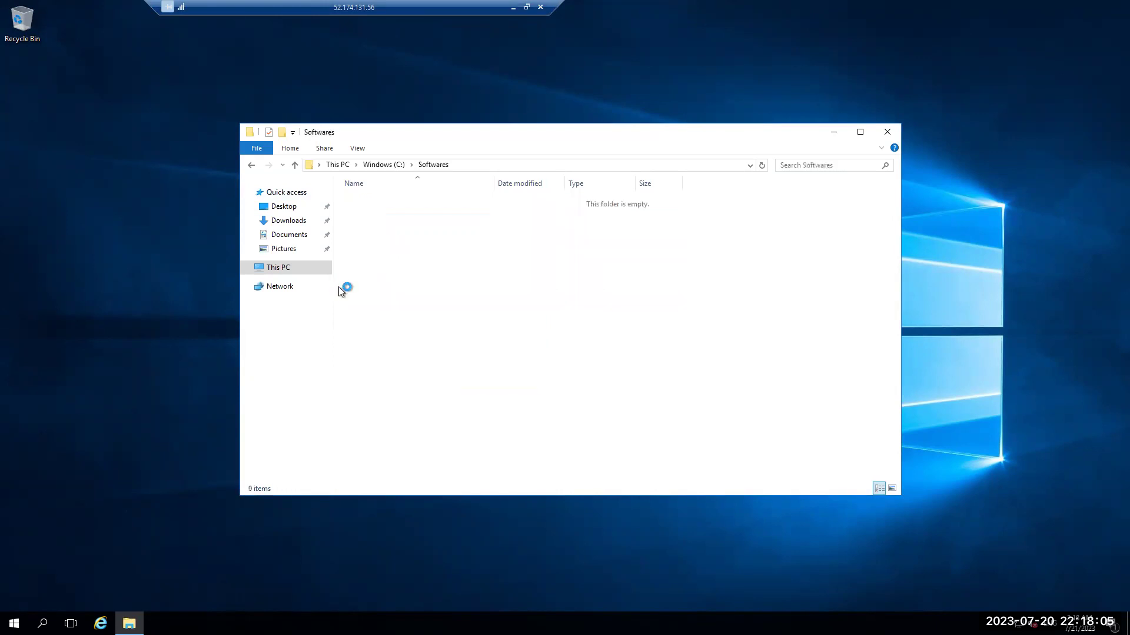
pyautogui.hotkey('ctrl', 'v')
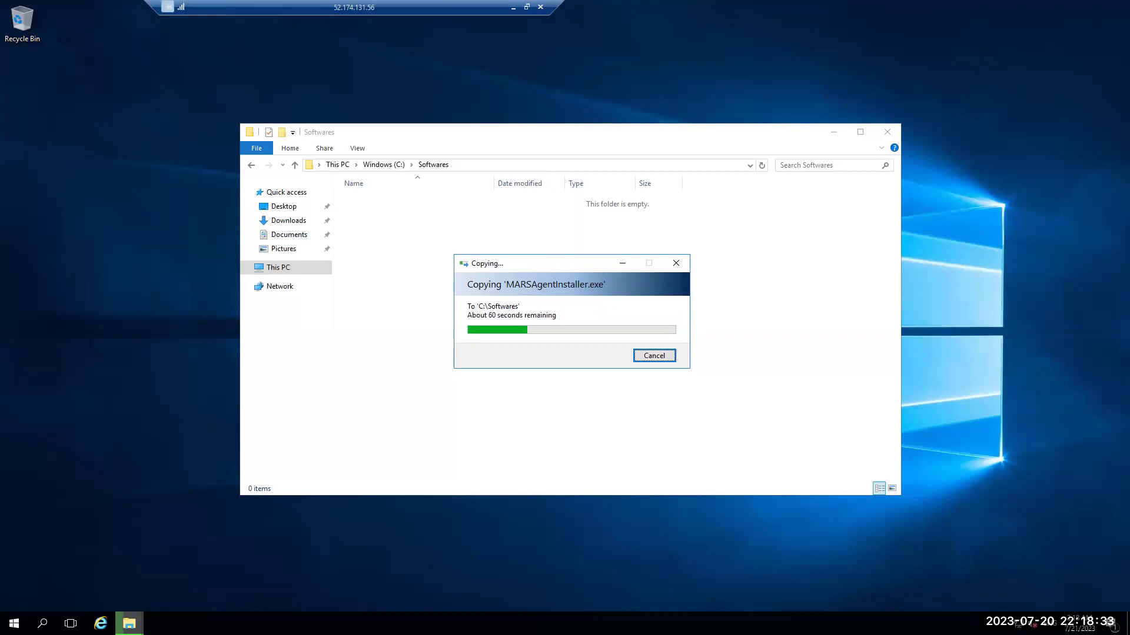
# Launch Resource Monitor with the resmon search.
pyautogui.click(118, 355)
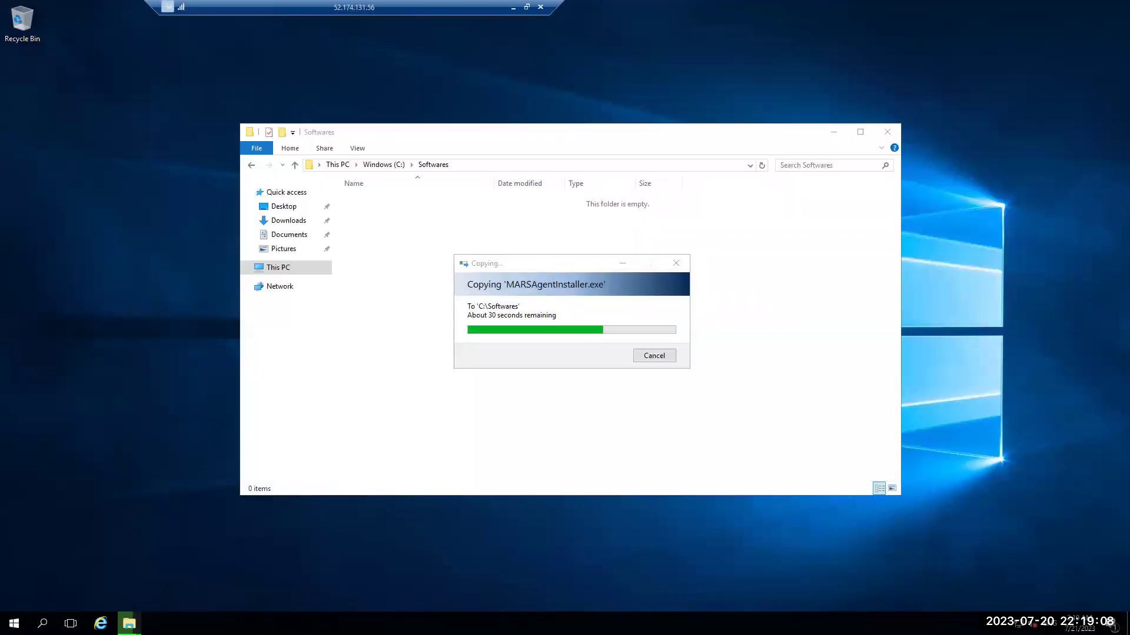
pyautogui.rightClick(13, 623)
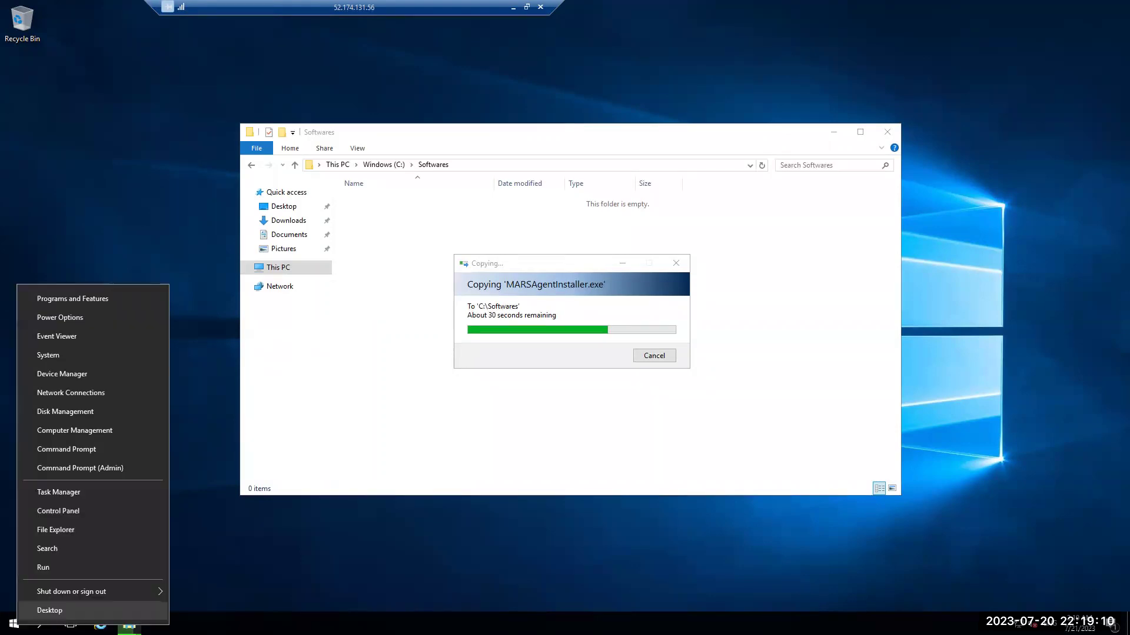
pyautogui.click(13, 623)
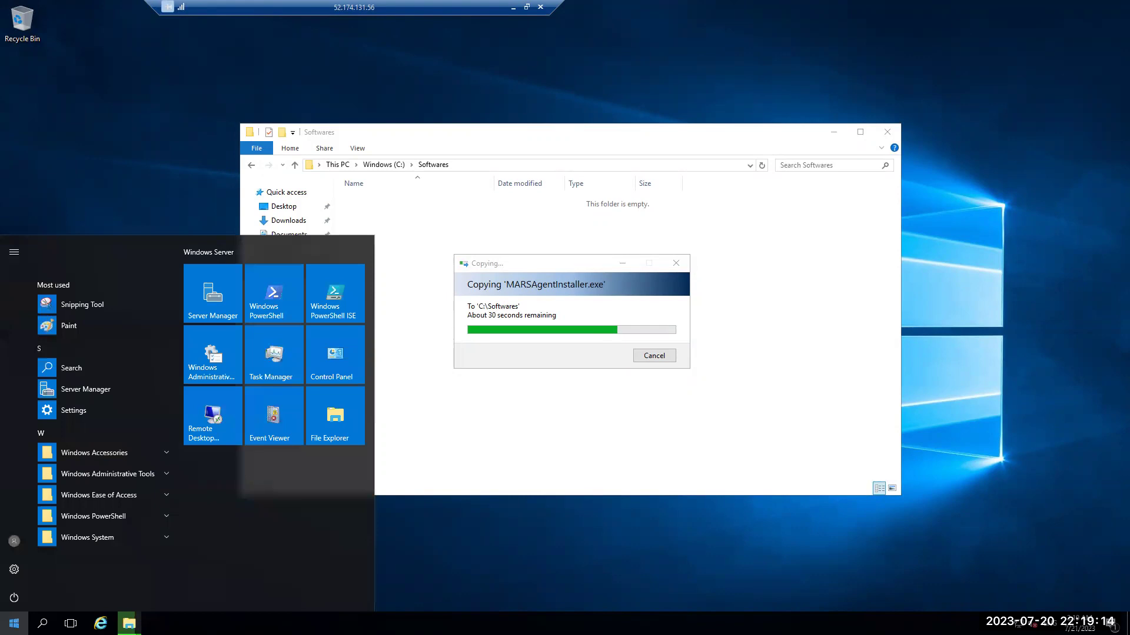
pyautogui.press('Escape')
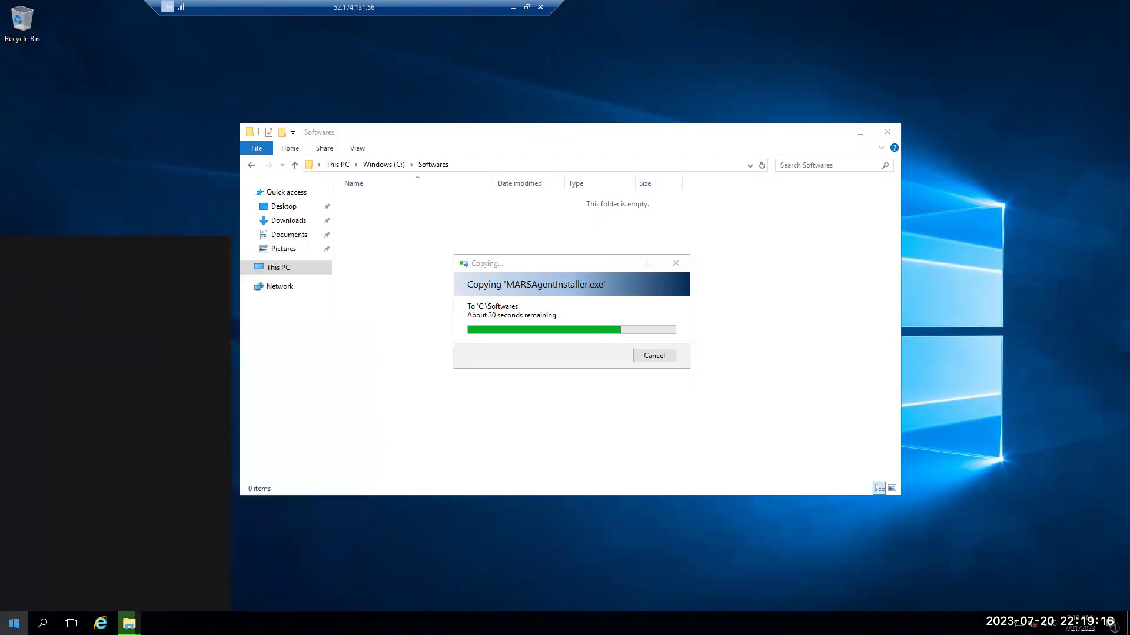
pyautogui.write('r')
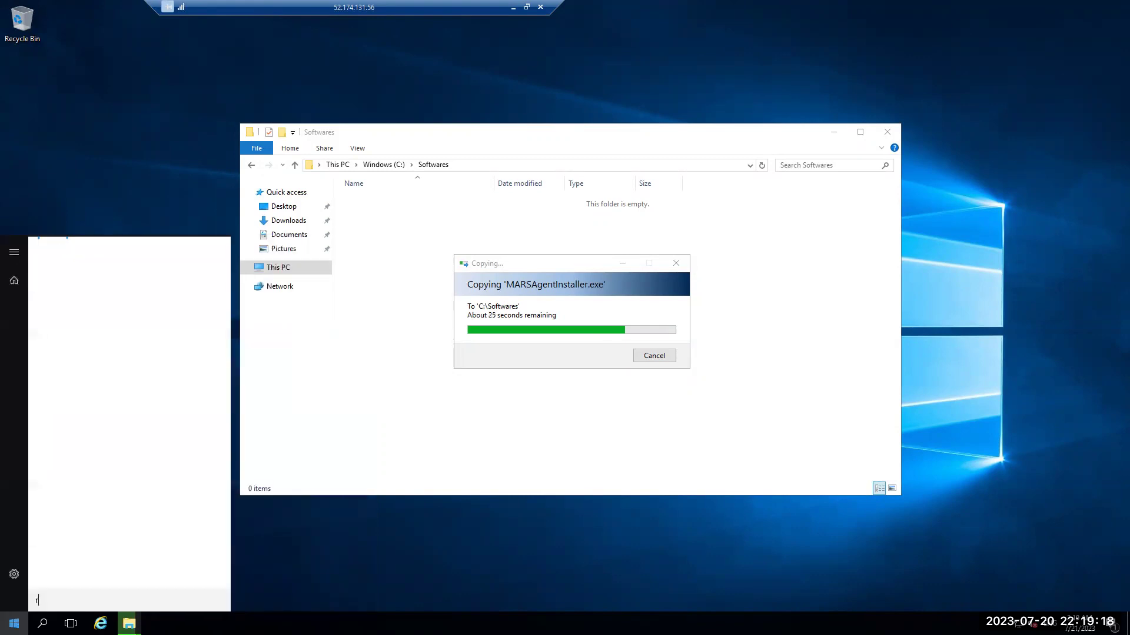
pyautogui.write('esmon')
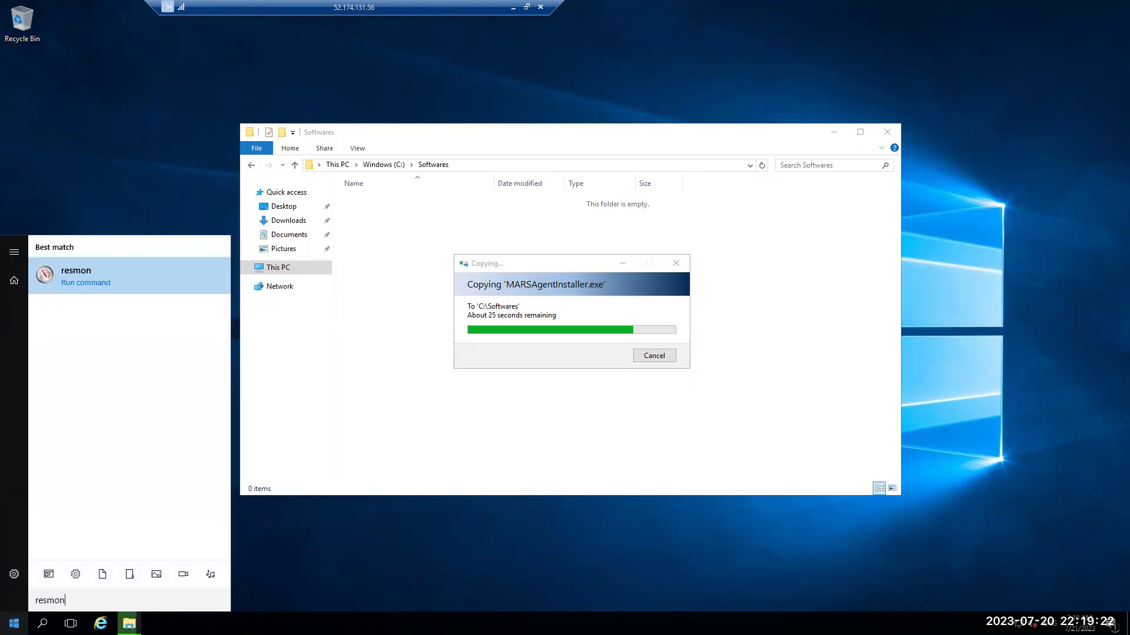
pyautogui.press('Return')
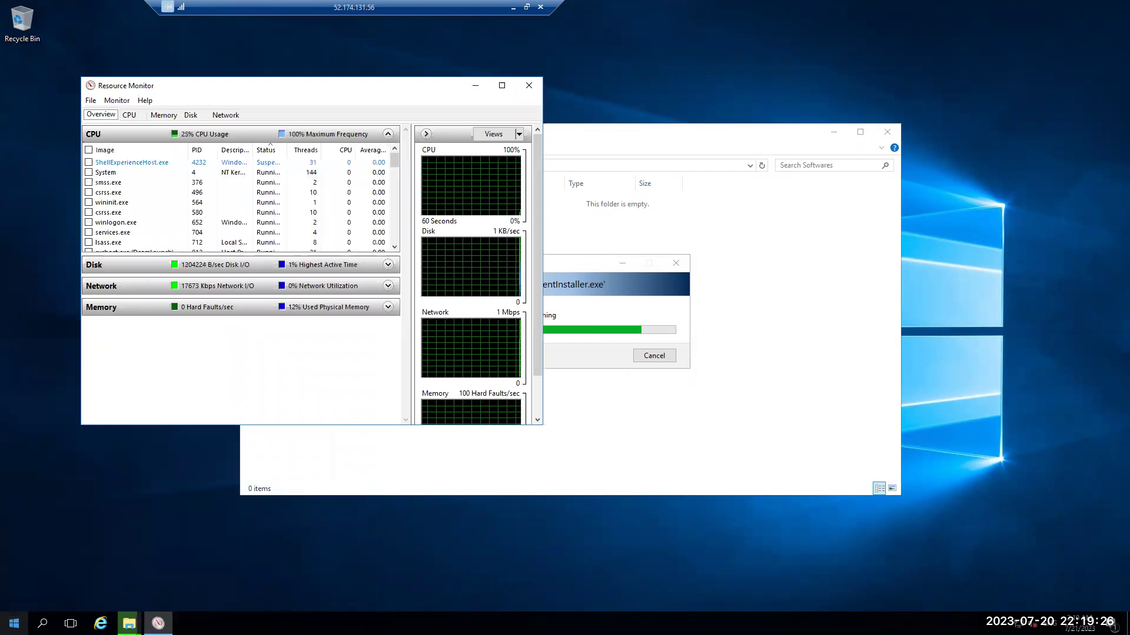
# Launch the Services console, then minimize it and Resource Monitor to reveal the Softwares folder.
pyautogui.press('super')
pyautogui.write('service')
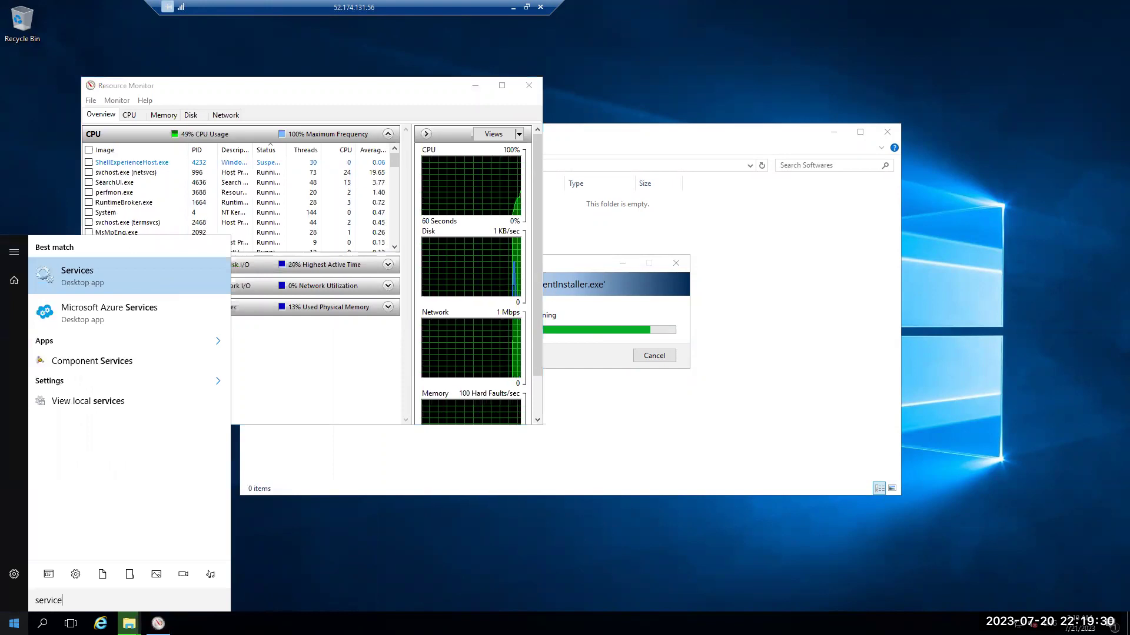
pyautogui.press('Return')
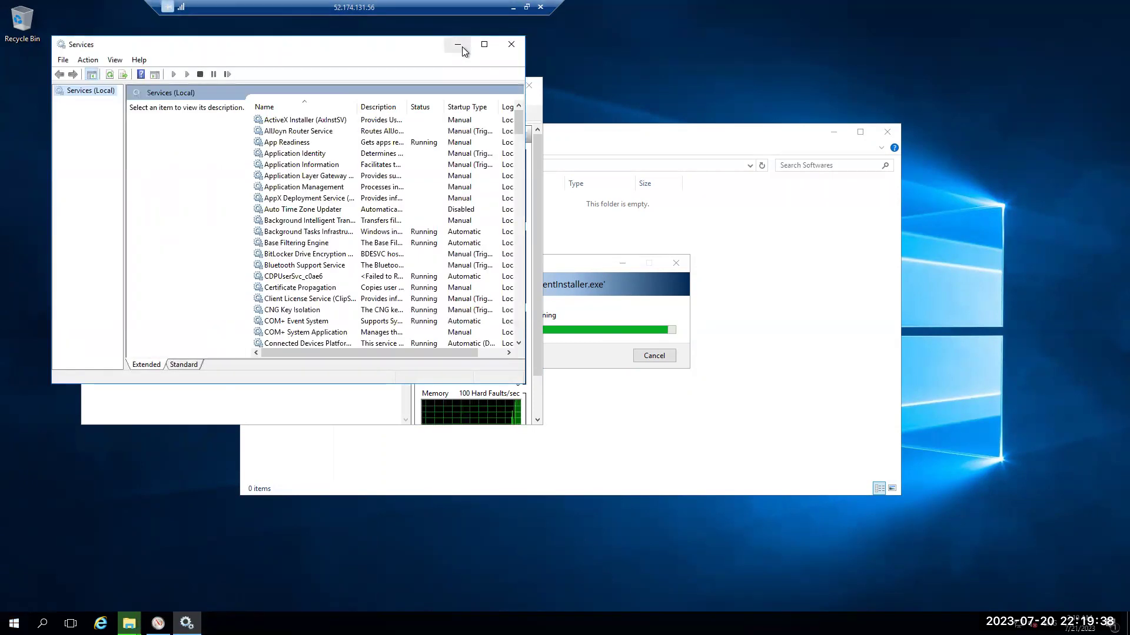
pyautogui.click(483, 46)
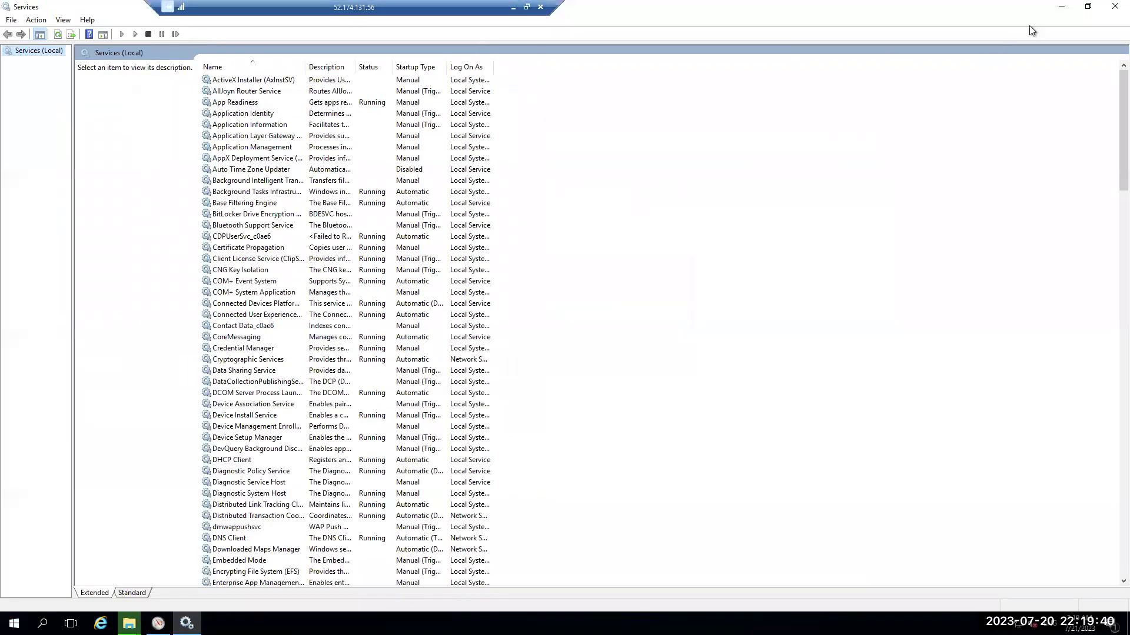
pyautogui.click(1062, 9)
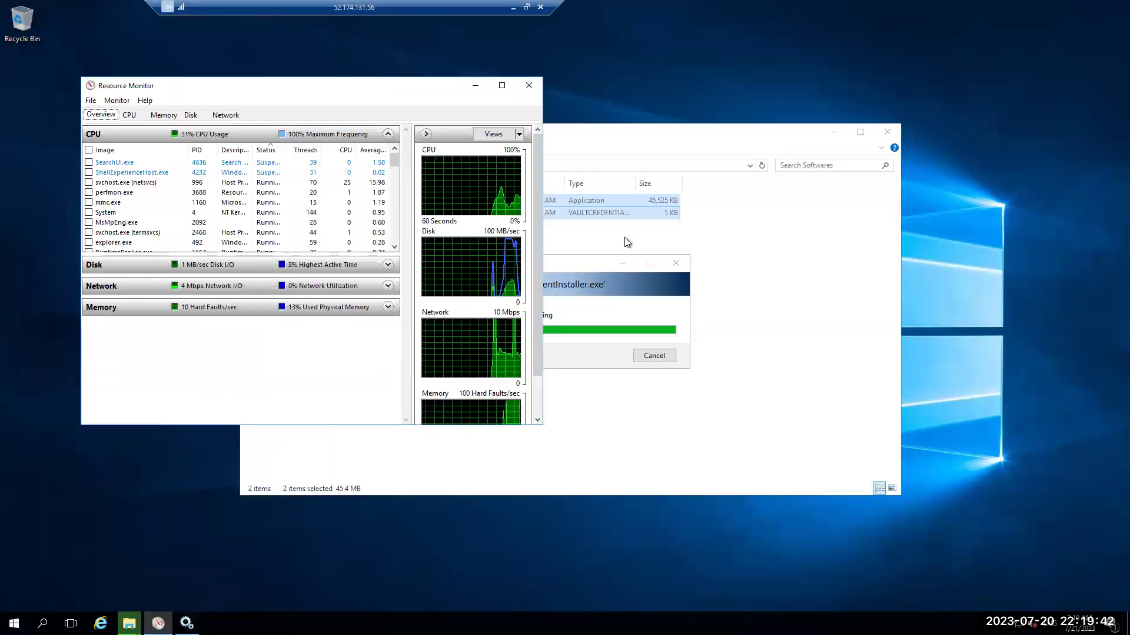
pyautogui.click(475, 86)
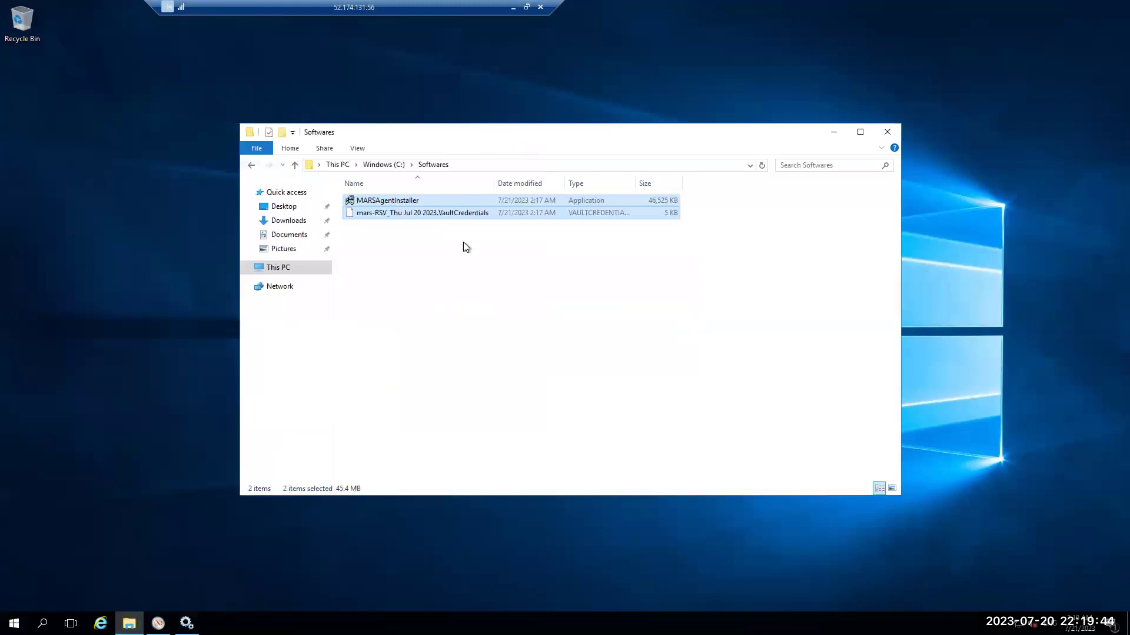
# Widen the Name column so the MARSAgentInstaller and mars-RSV VaultCredentials names show fully.
pyautogui.click(439, 260)
pyautogui.click(430, 202)
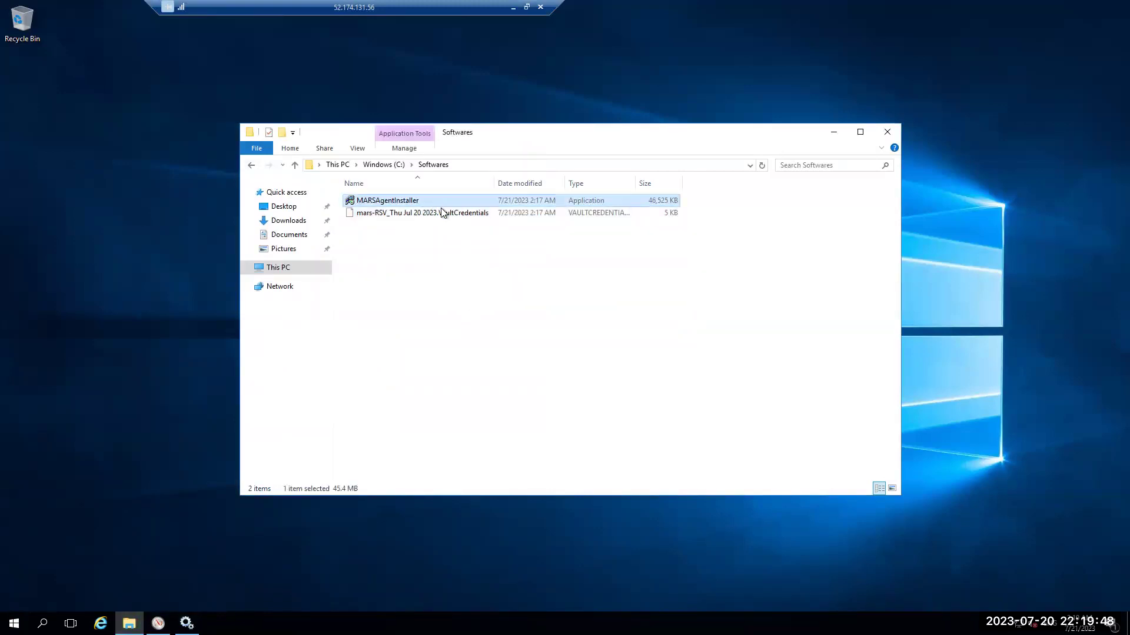
pyautogui.click(445, 213)
pyautogui.moveTo(494, 181); pyautogui.dragTo(622, 184)
pyautogui.click(532, 262)
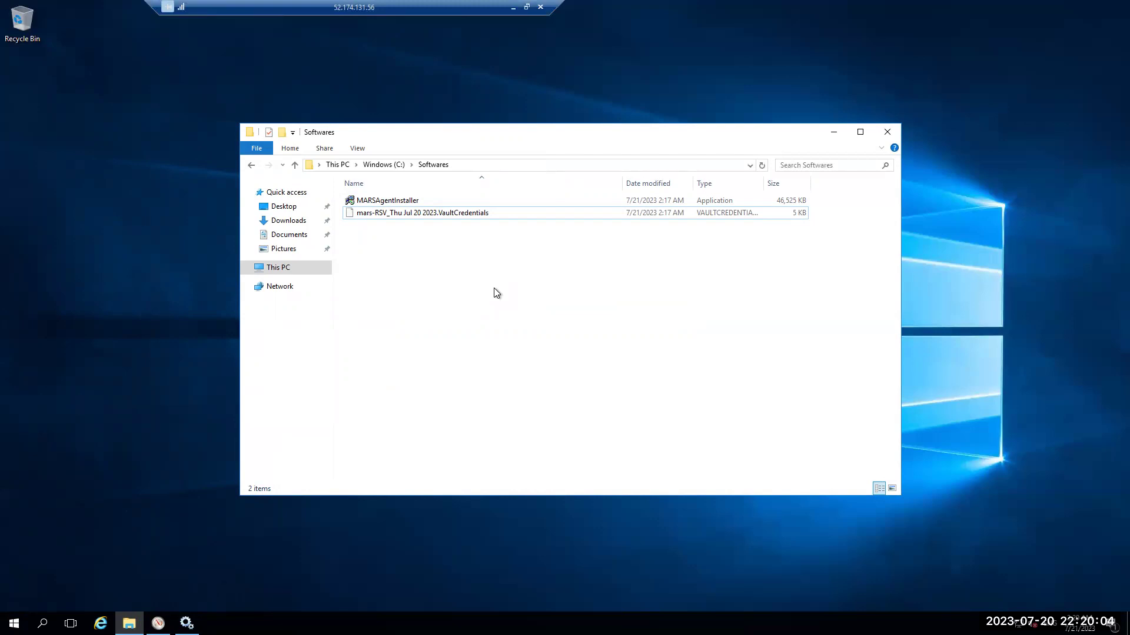
pyautogui.click(492, 212)
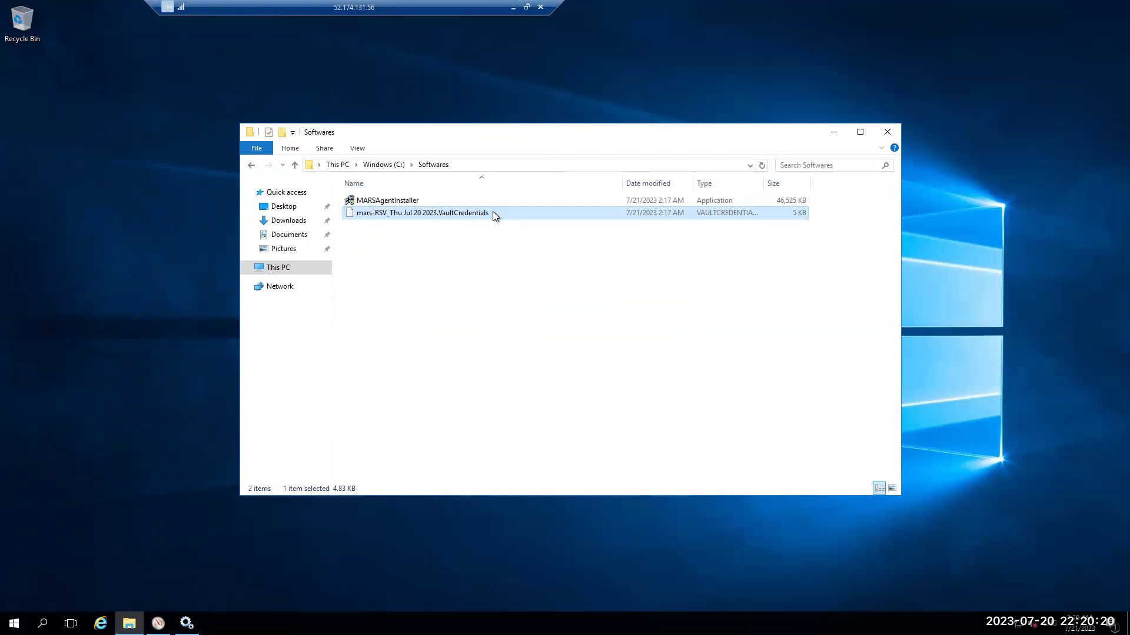
pyautogui.click(461, 252)
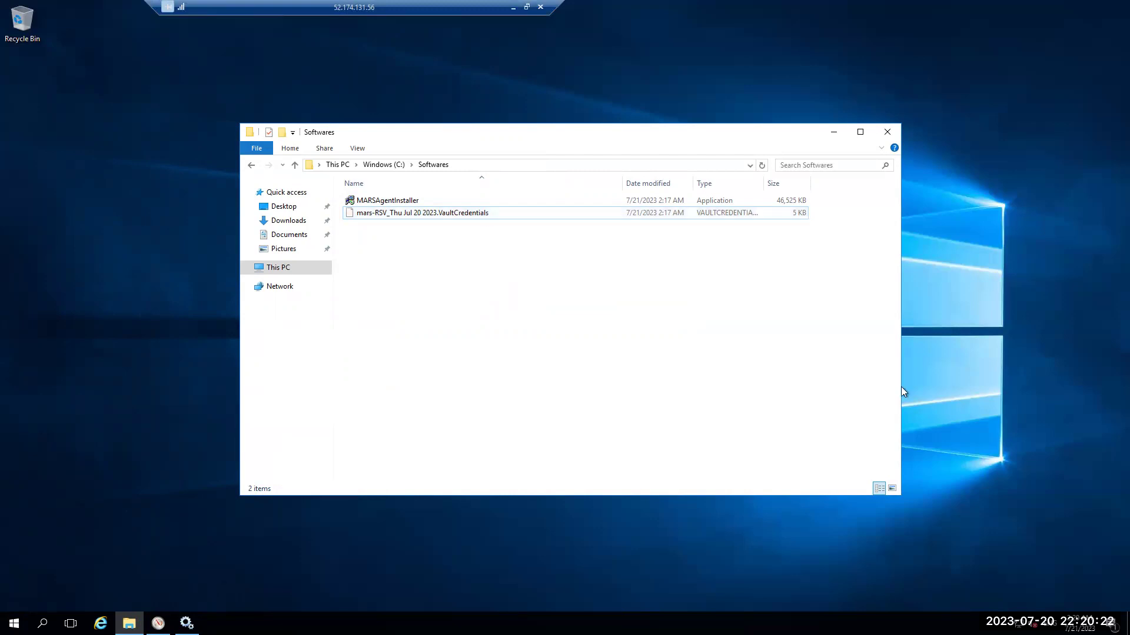
# Run MARSAgentInstaller as administrator and move the Recovery Services Agent setup wizard into view.
pyautogui.click(404, 203)
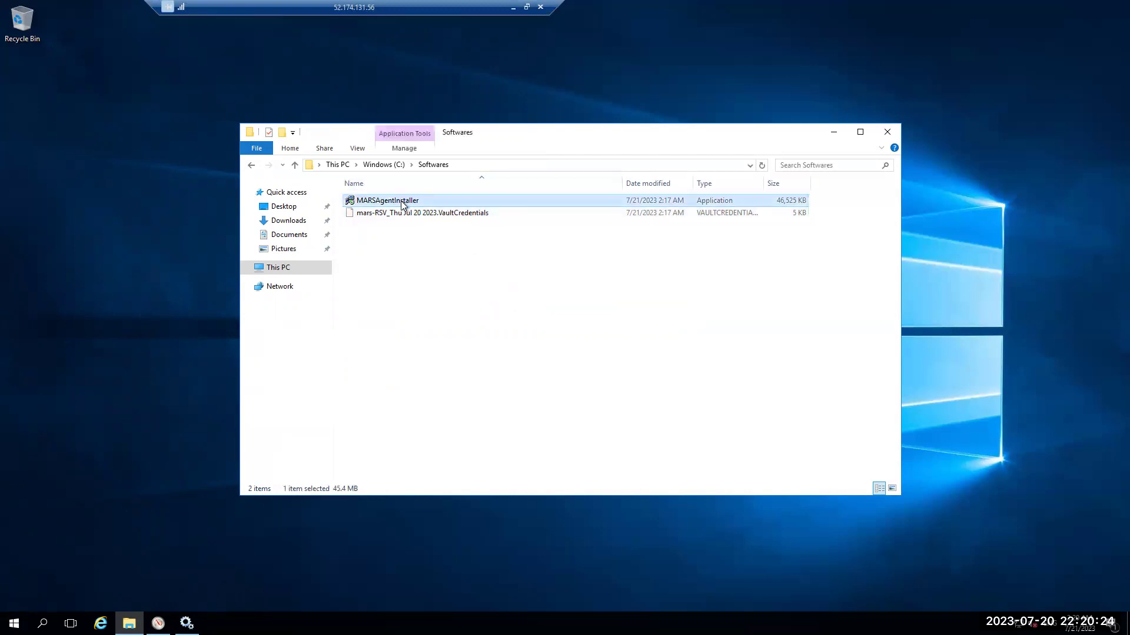
pyautogui.rightClick(404, 204)
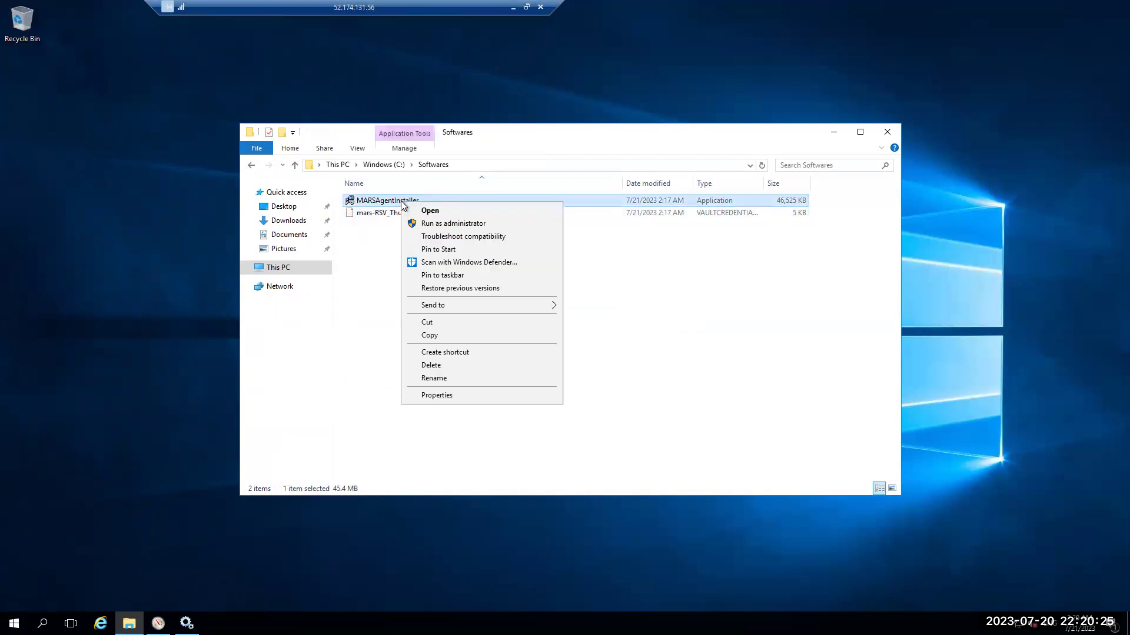
pyautogui.click(423, 224)
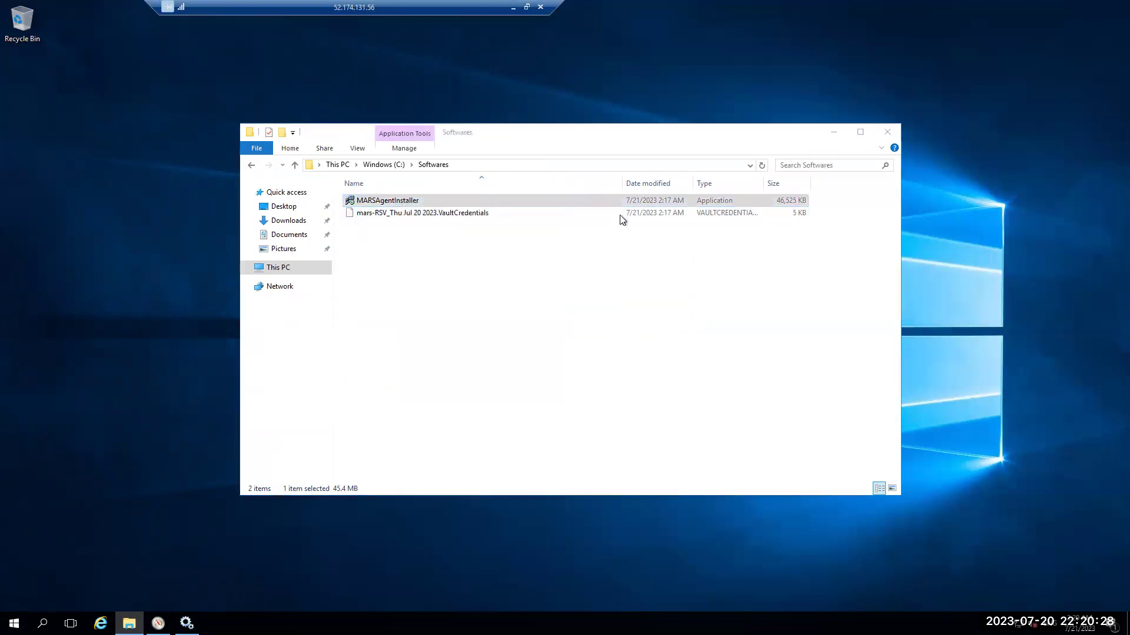
pyautogui.click(829, 133)
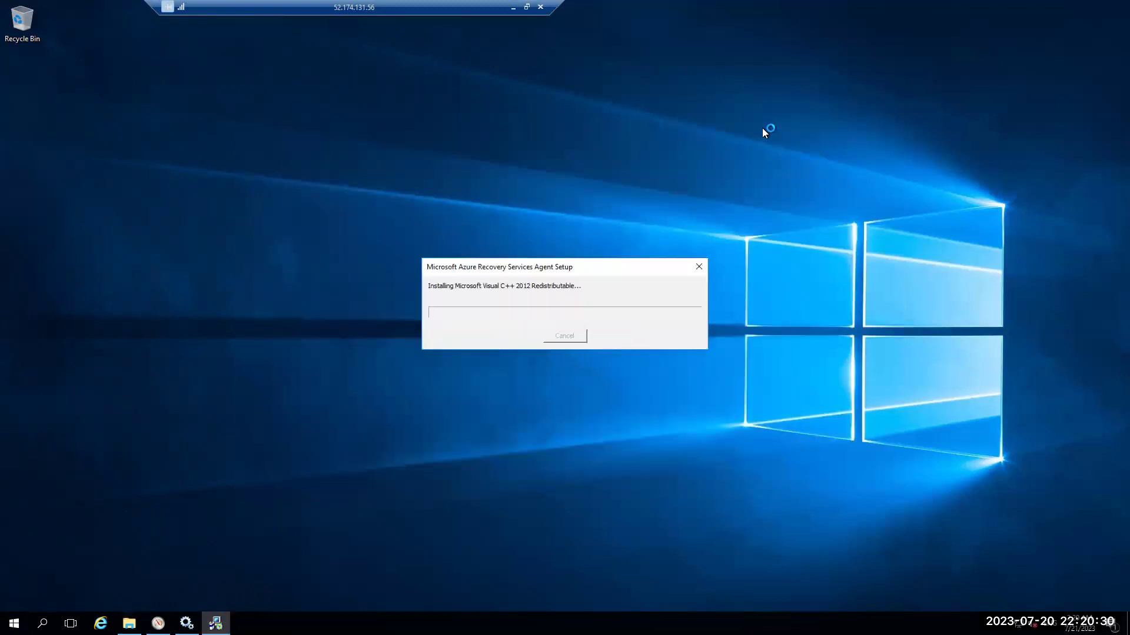
pyautogui.moveTo(535, 266); pyautogui.dragTo(470, 187)
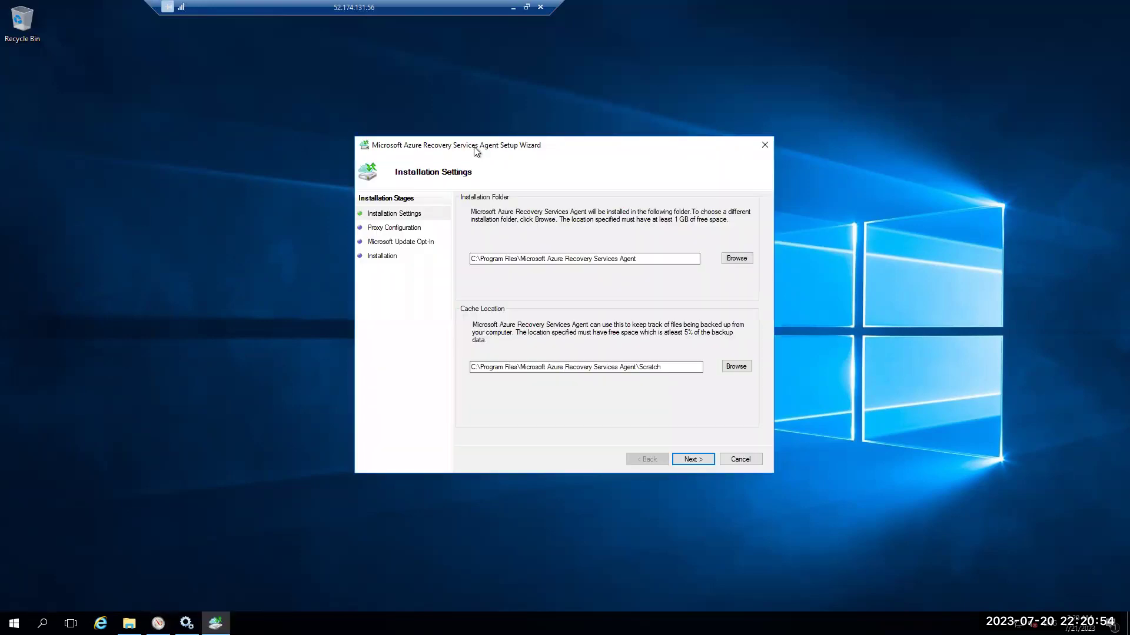
pyautogui.moveTo(477, 151); pyautogui.dragTo(430, 129)
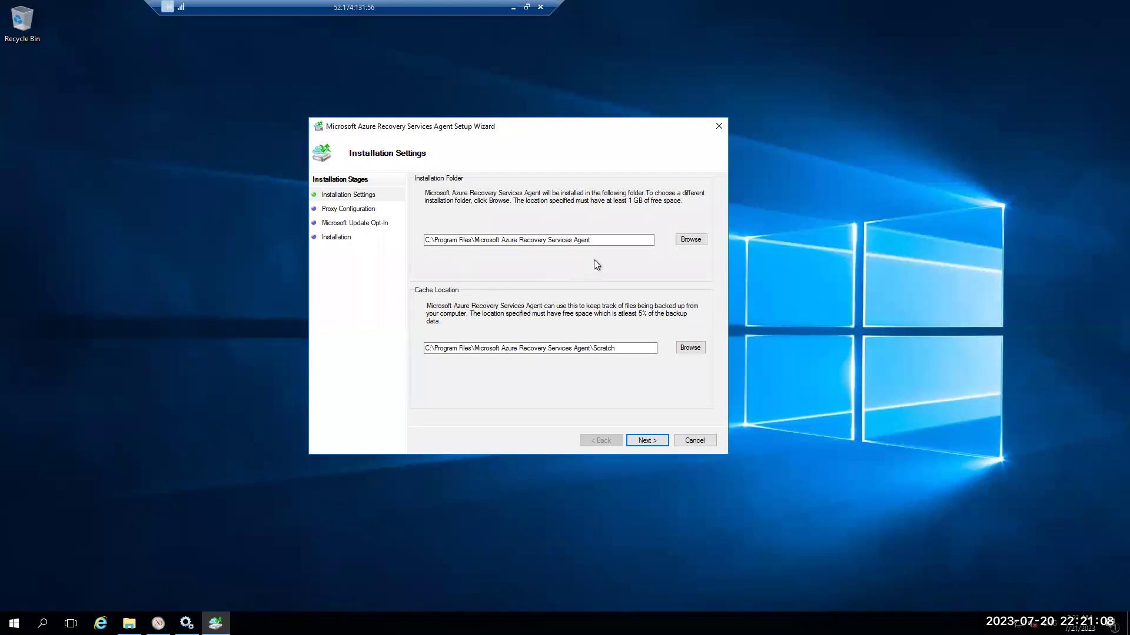
pyautogui.click(625, 239)
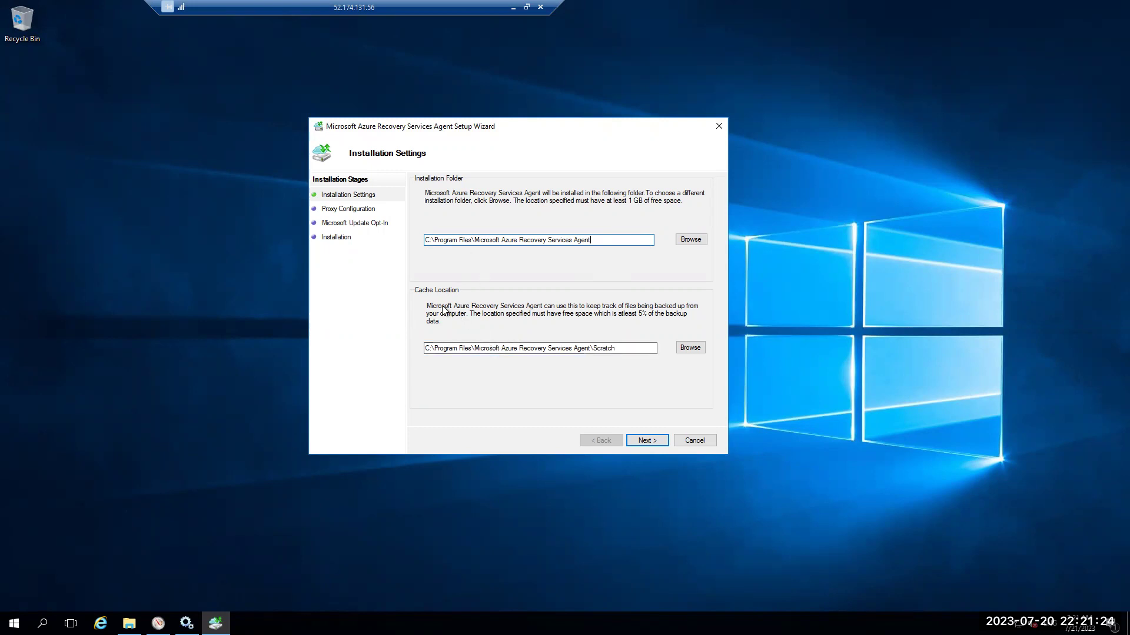
pyautogui.click(638, 349)
pyautogui.moveTo(638, 349); pyautogui.dragTo(594, 350)
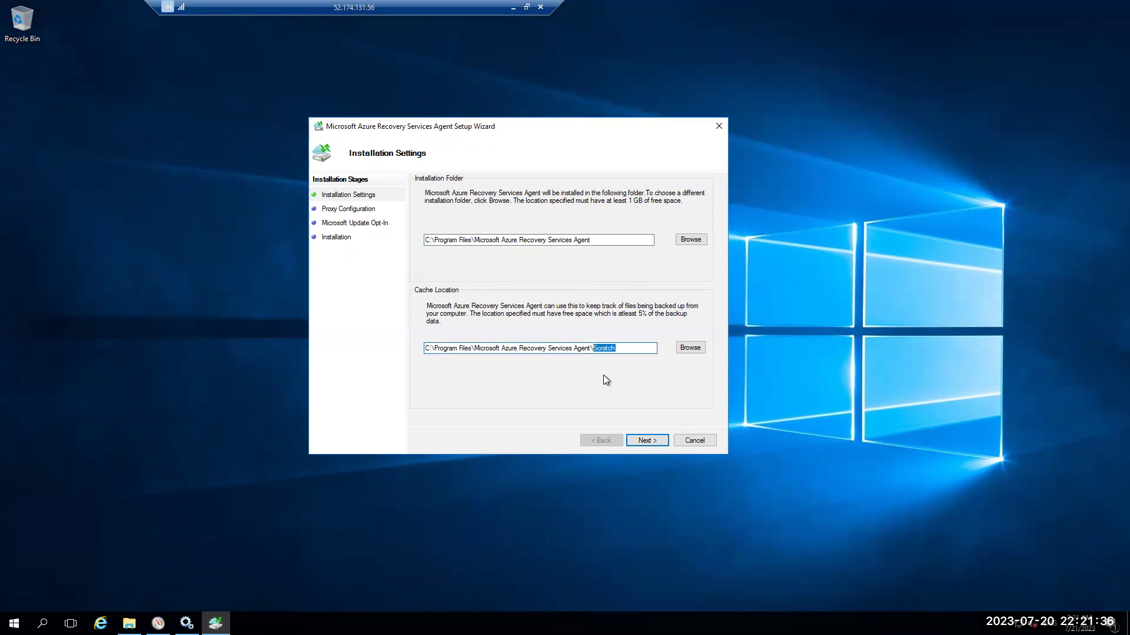
# Keep the default installation folder and Scratch cache location, and advance to Proxy Configuration.
pyautogui.click(619, 345)
pyautogui.moveTo(625, 348); pyautogui.dragTo(366, 351)
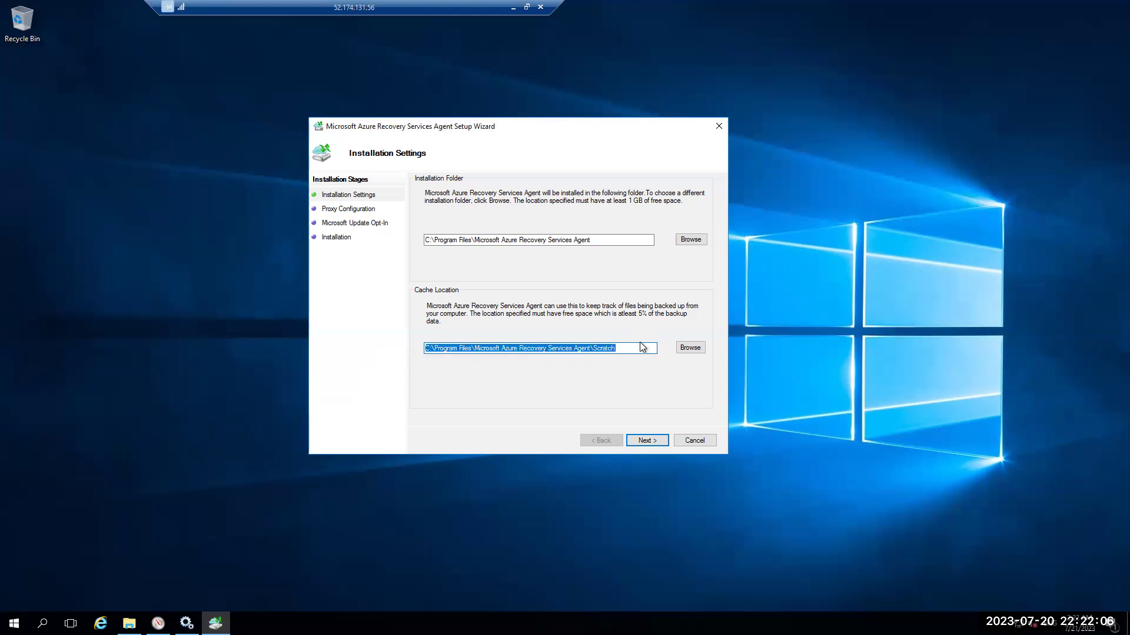
pyautogui.click(640, 348)
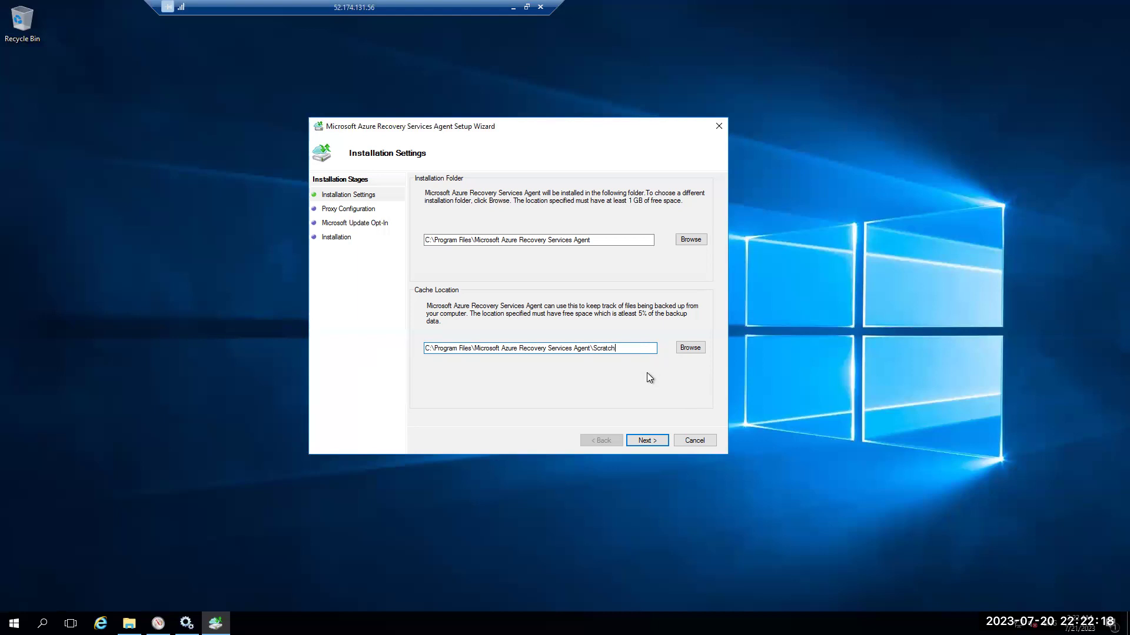
pyautogui.hotkey('ctrl', 'shift', 'Left')
pyautogui.hotkey('ctrl', 'shift', 'Left')
pyautogui.hotkey('ctrl', 'shift', 'Left')
pyautogui.hotkey('ctrl', 'shift', 'Left')
pyautogui.hotkey('ctrl', 'shift', 'Left')
pyautogui.hotkey('ctrl', 'shift', 'Left')
pyautogui.hotkey('ctrl', 'shift', 'Left')
pyautogui.hotkey('ctrl', 'shift', 'Left')
pyautogui.hotkey('ctrl', 'shift', 'Left')
pyautogui.hotkey('ctrl', 'shift', 'Left')
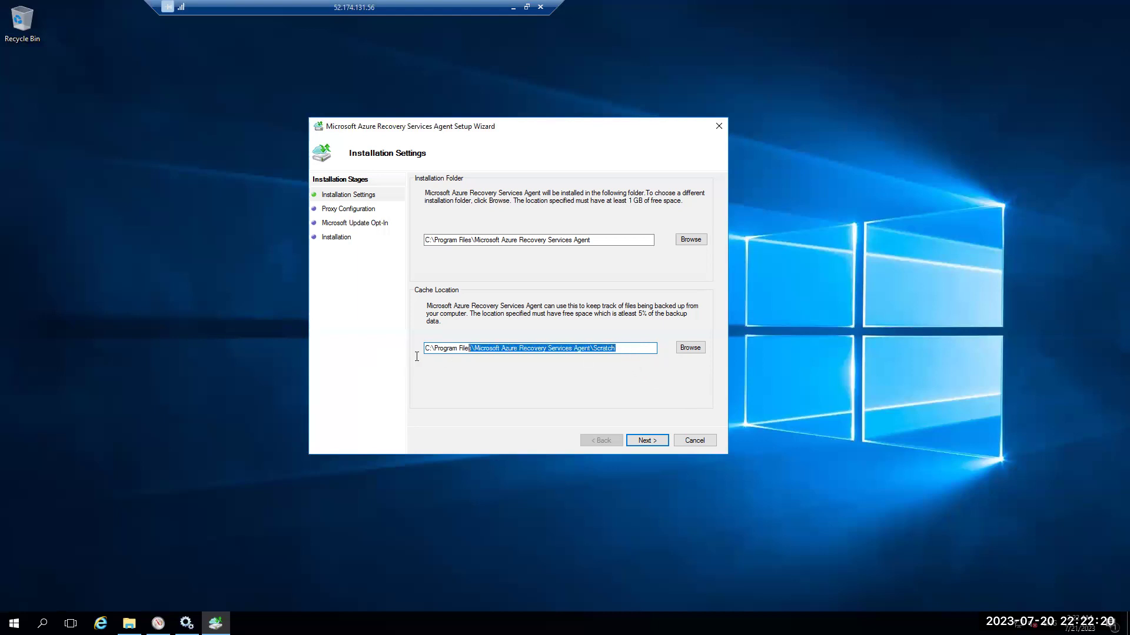
pyautogui.press('End')
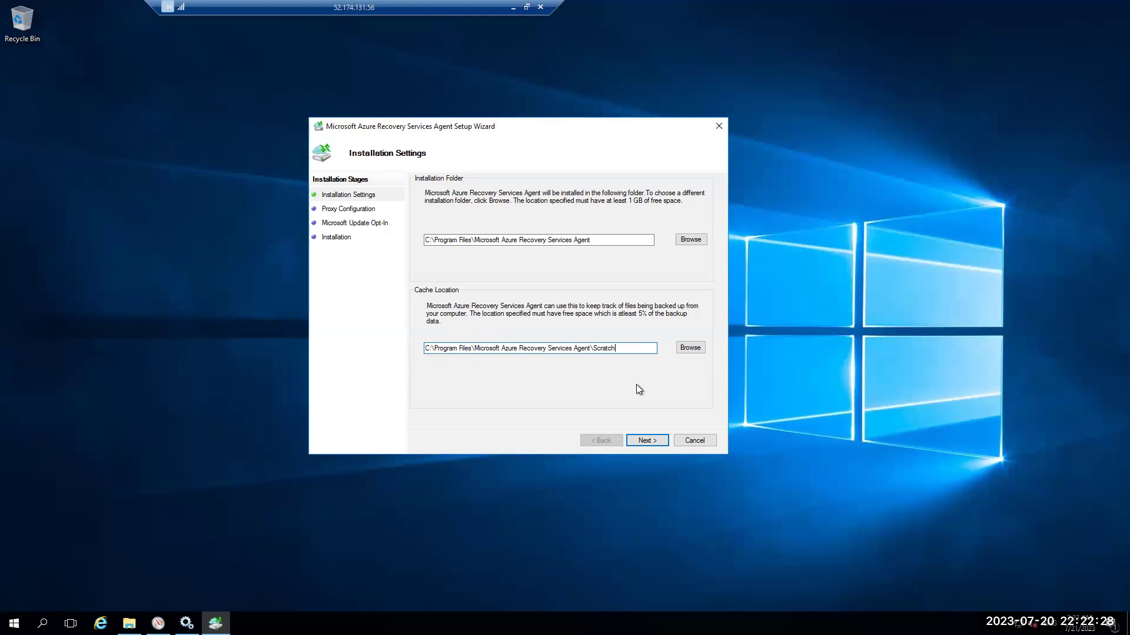
pyautogui.moveTo(621, 349); pyautogui.dragTo(594, 348)
pyautogui.click(628, 349)
pyautogui.click(654, 439)
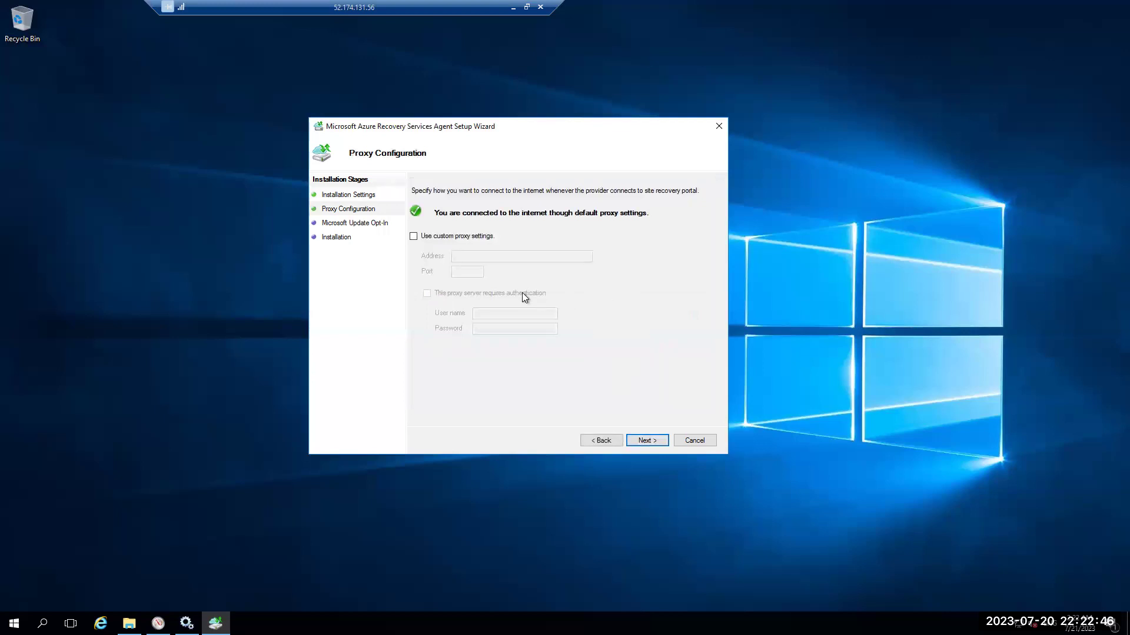
# Leave custom proxy settings off, opt in to Microsoft Update, and install the agent.
pyautogui.click(449, 238)
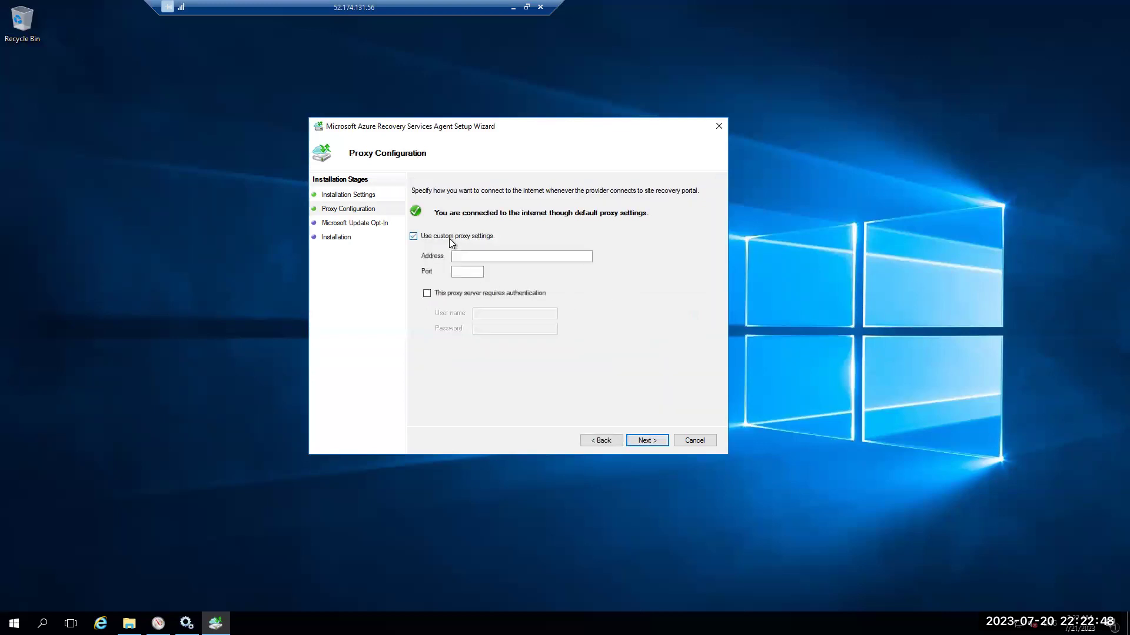
pyautogui.click(459, 243)
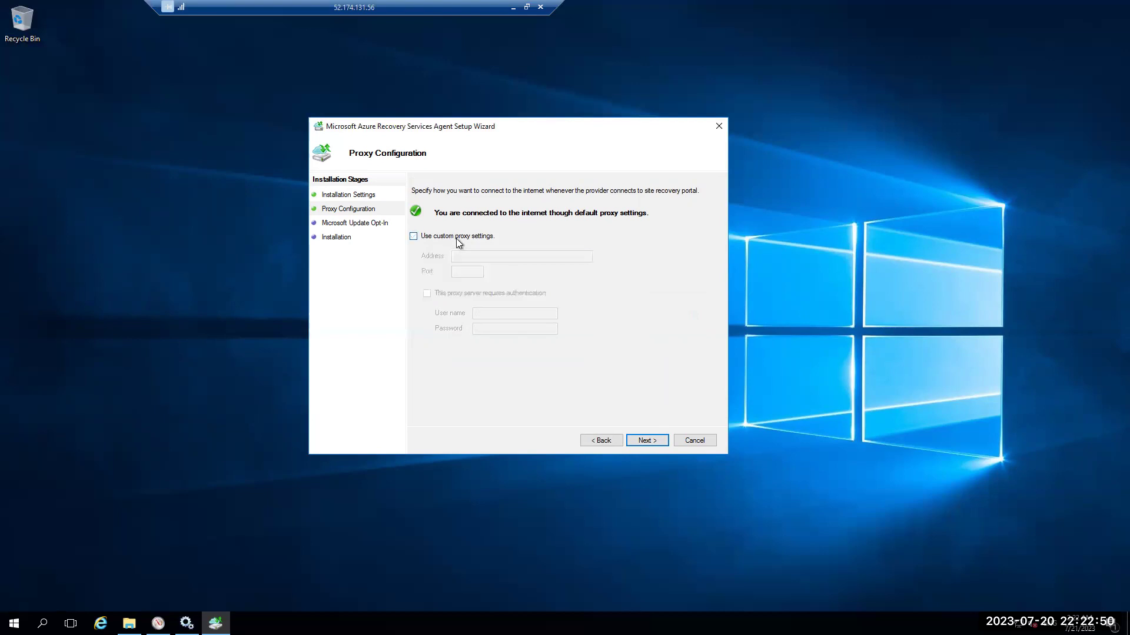
pyautogui.click(643, 440)
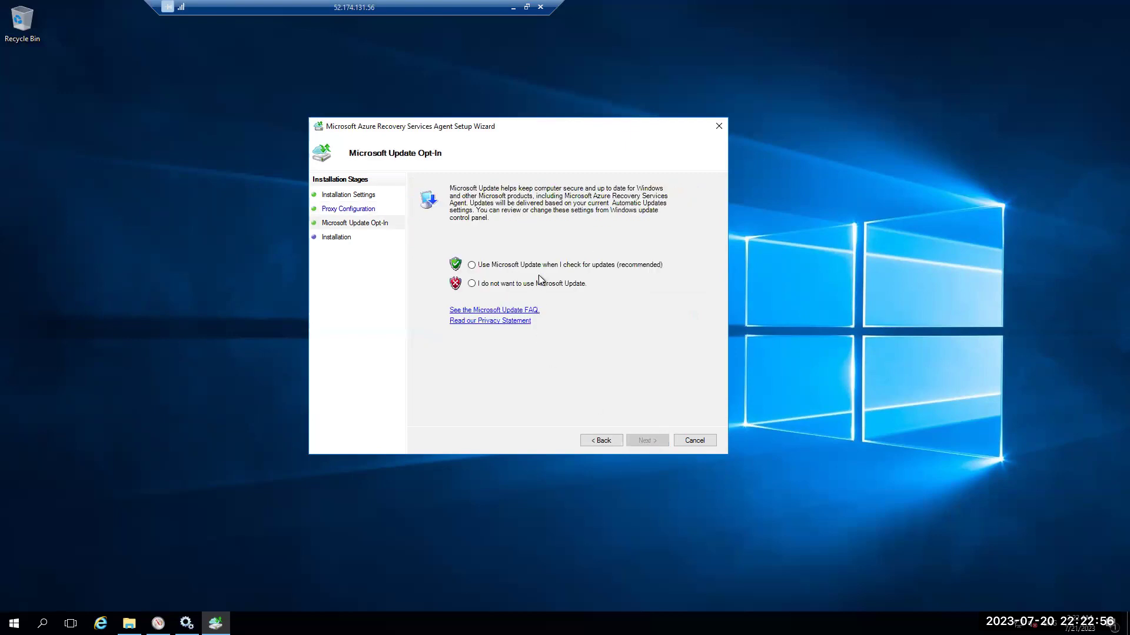
pyautogui.click(494, 265)
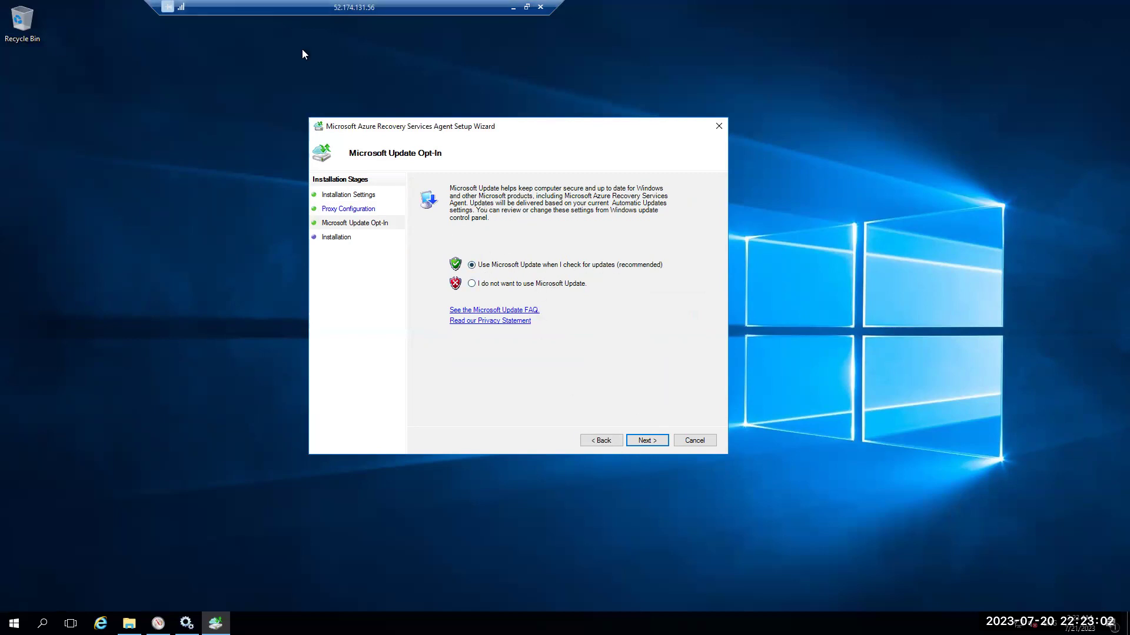
pyautogui.click(642, 440)
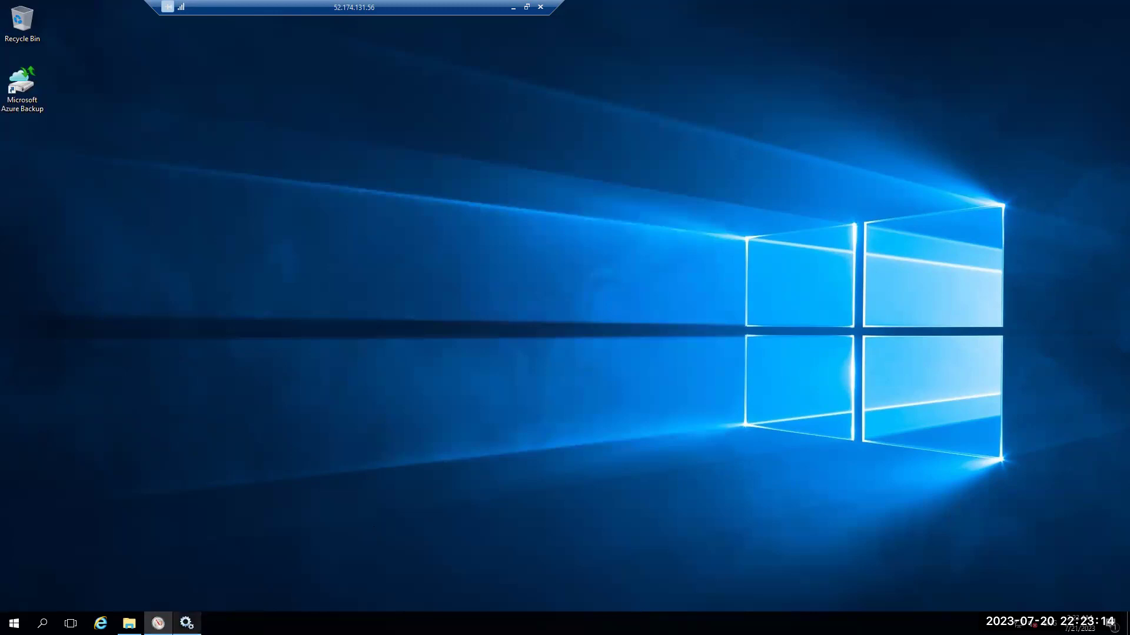
# Launch Microsoft Azure Backup from the desktop, dismiss Error ID 116, and close the console.
pyautogui.rightClick(486, 221)
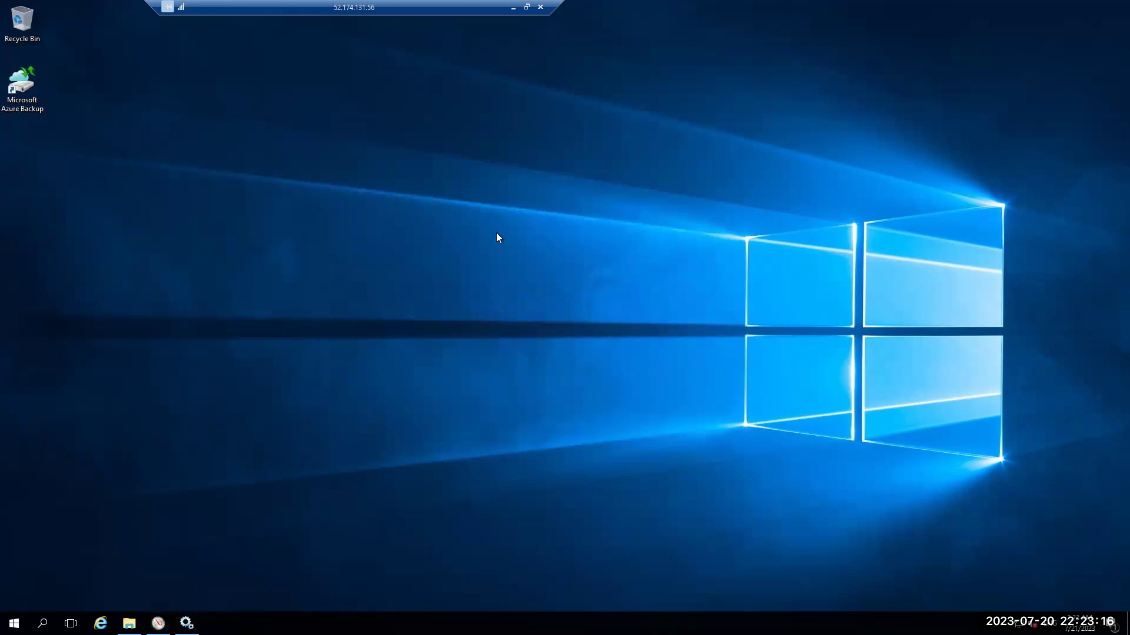
pyautogui.click(522, 258)
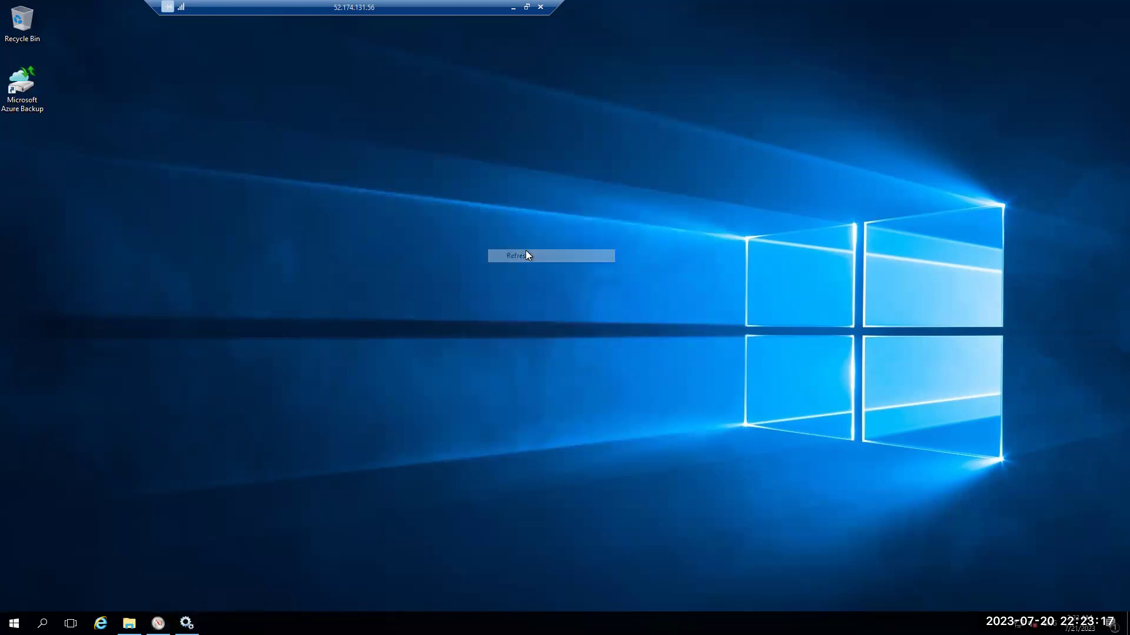
pyautogui.doubleClick(27, 105)
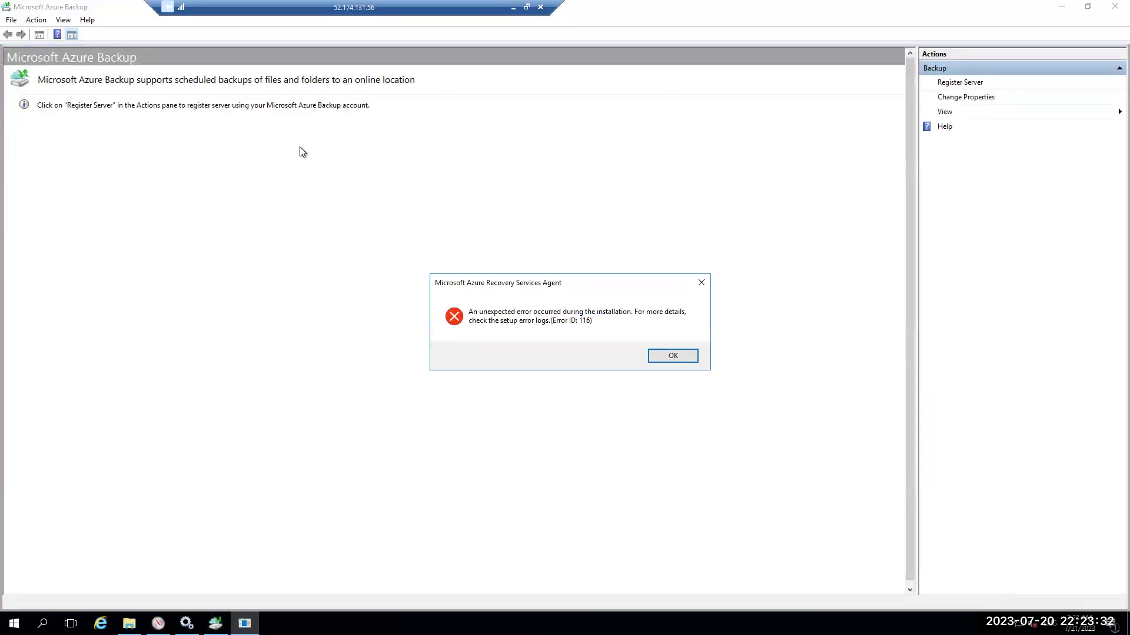
pyautogui.click(671, 357)
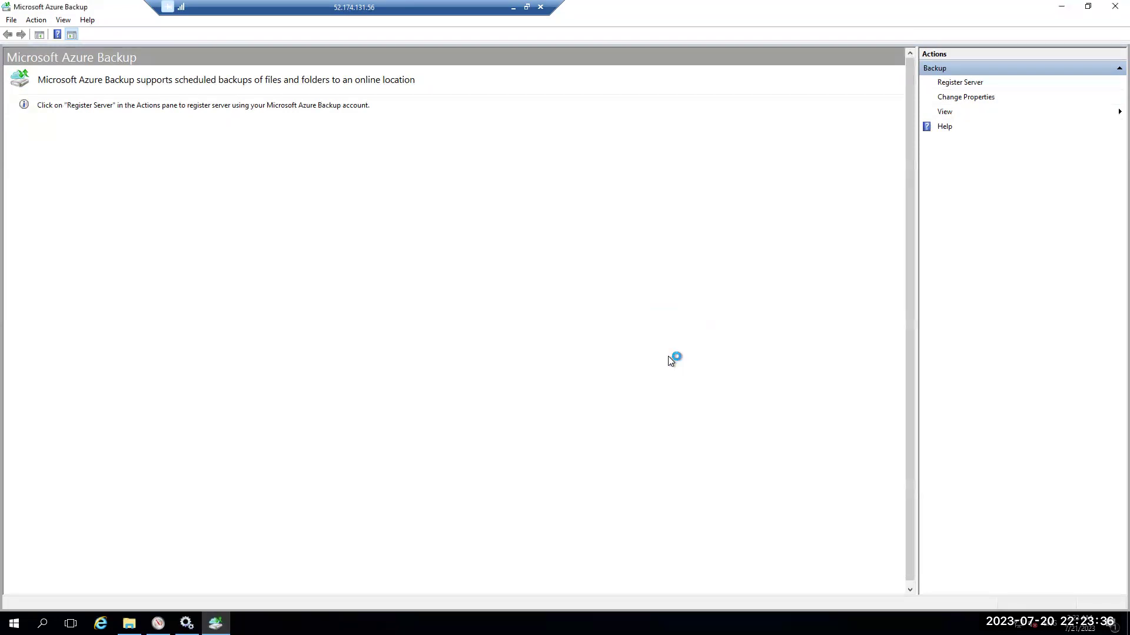
pyautogui.click(1109, 12)
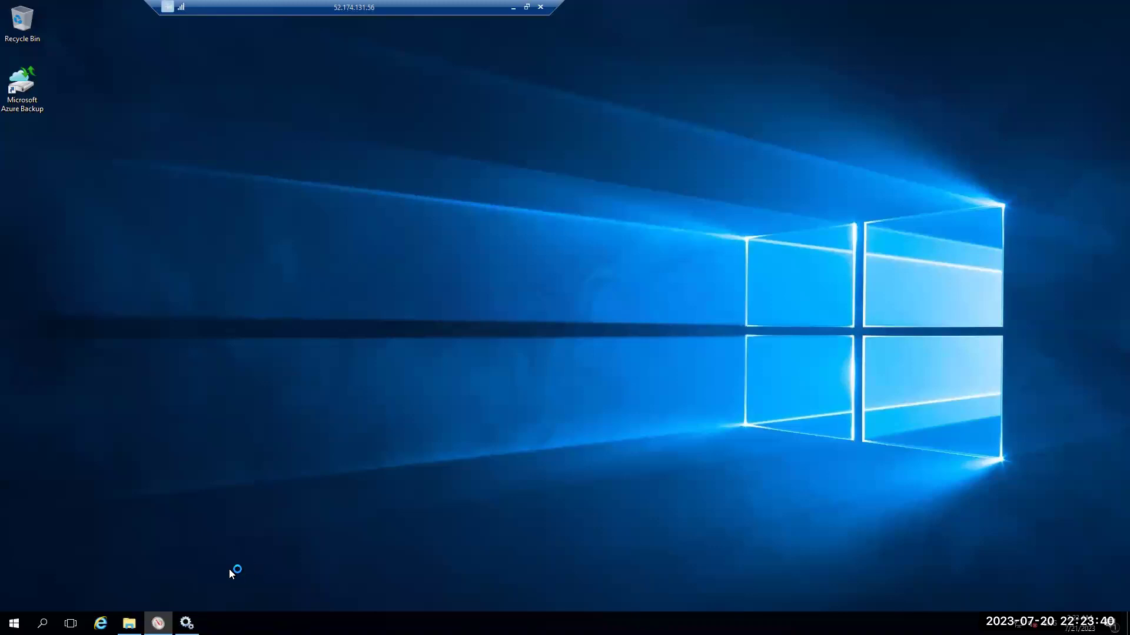
# Relaunch Microsoft Azure Backup from its desktop shortcut as administrator.
pyautogui.rightClick(129, 117)
pyautogui.click(164, 151)
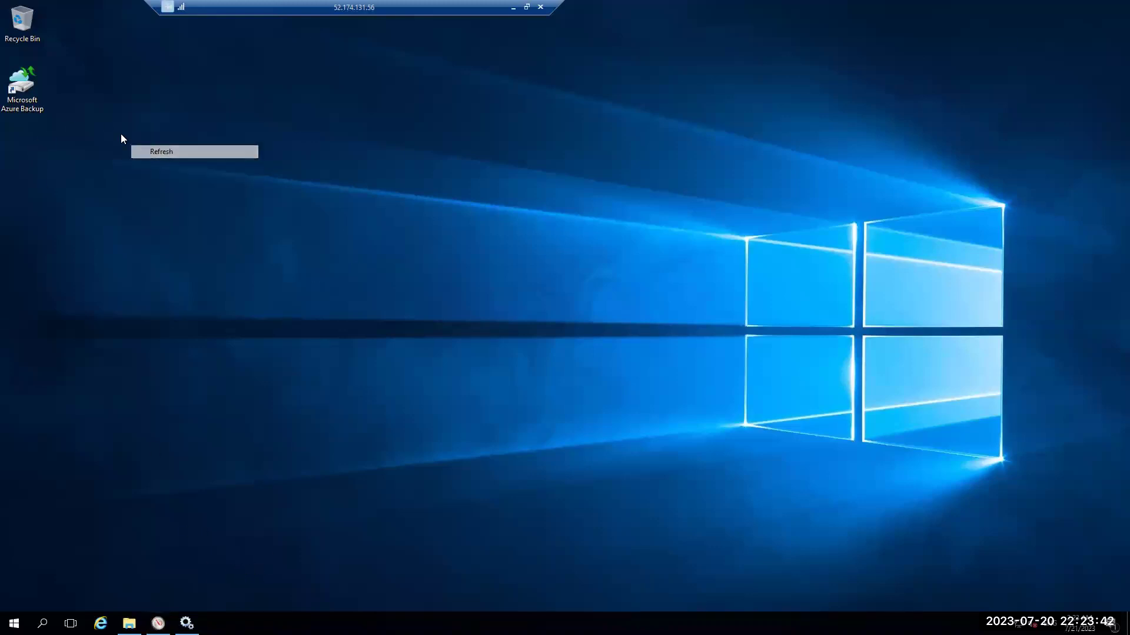
pyautogui.rightClick(36, 101)
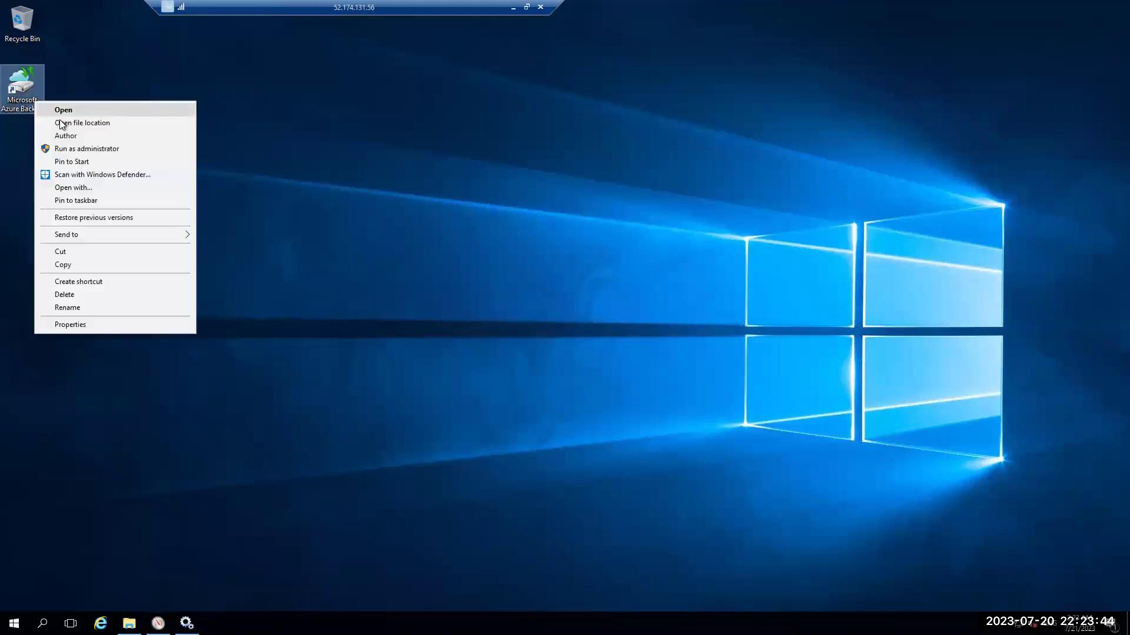
pyautogui.click(80, 149)
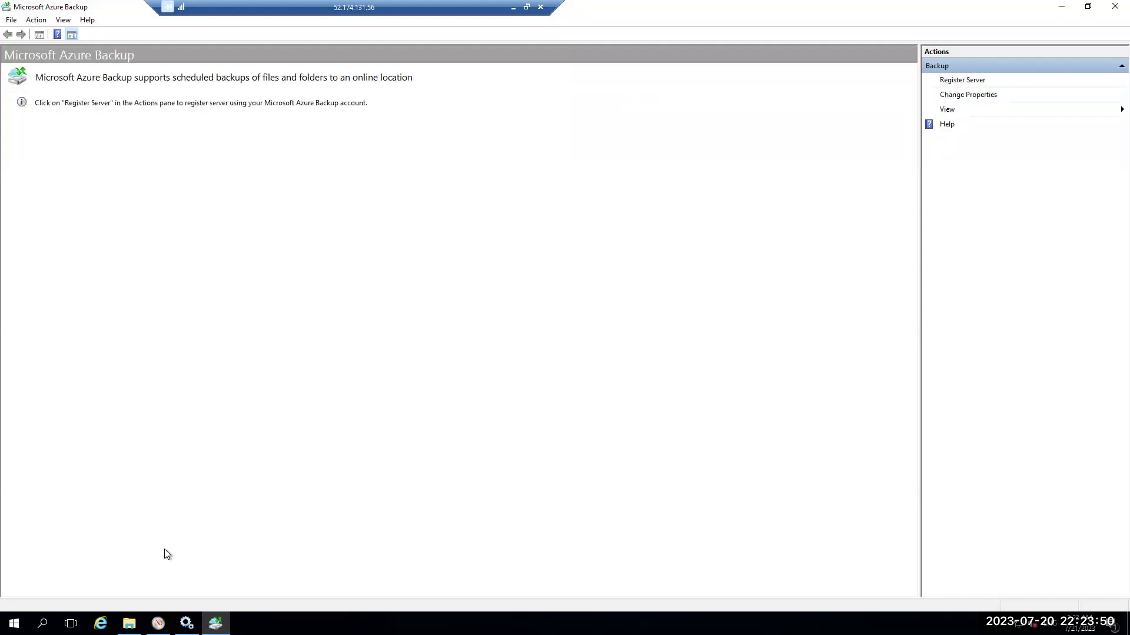
pyautogui.click(13, 623)
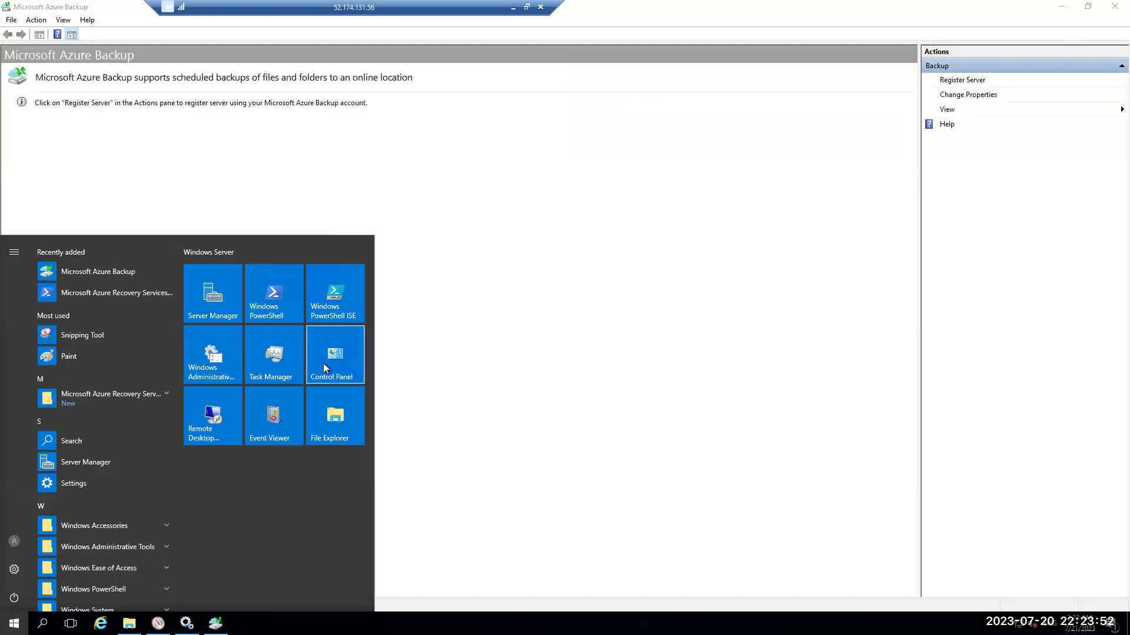
# Confirm Microsoft Azure Recovery Services Agent appears in installed programs, then launch Register Server.
pyautogui.click(324, 365)
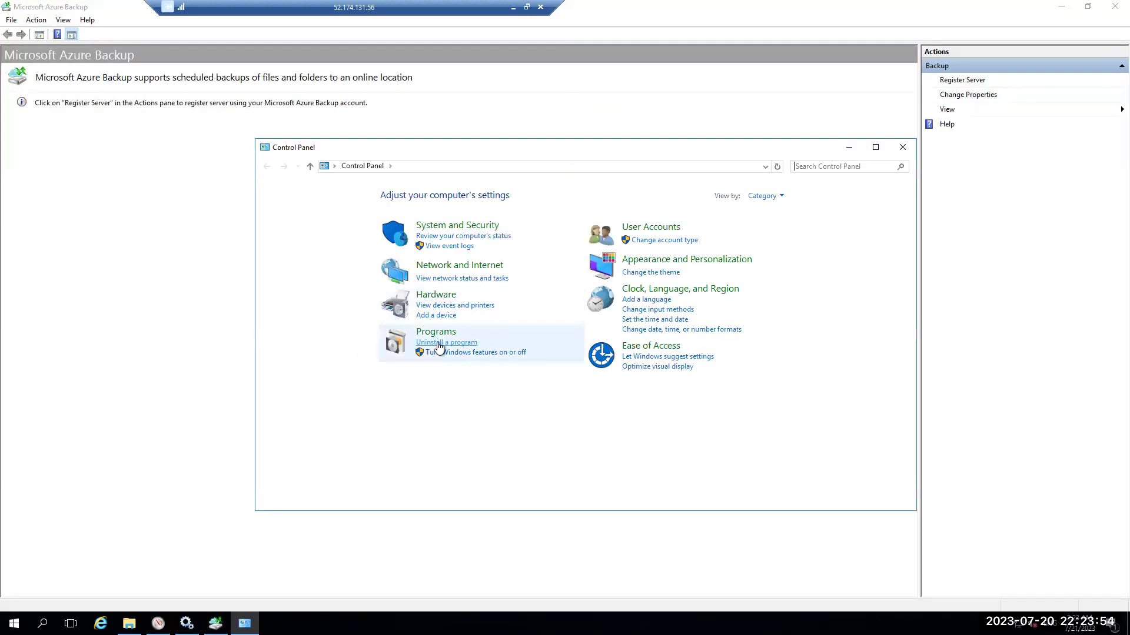
pyautogui.click(434, 344)
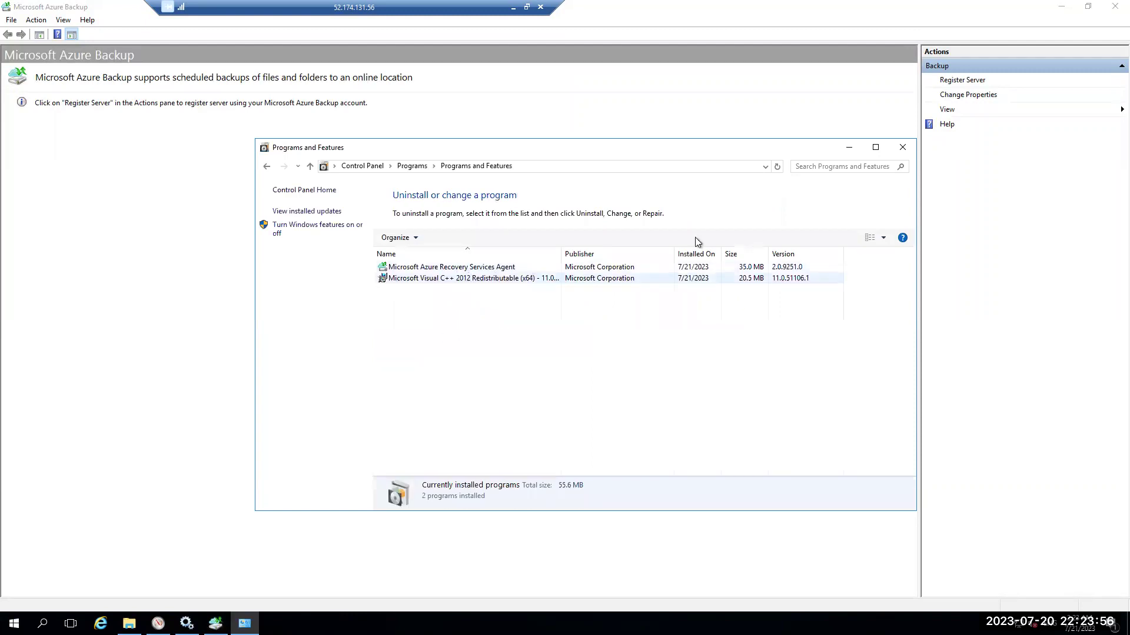
pyautogui.click(875, 147)
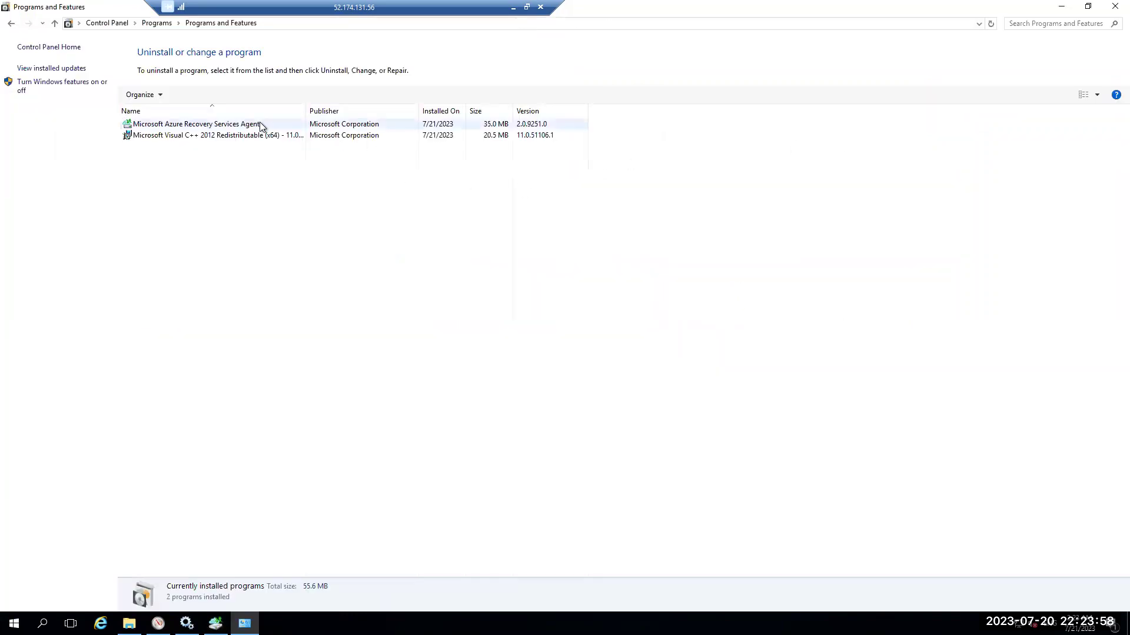
pyautogui.click(525, 126)
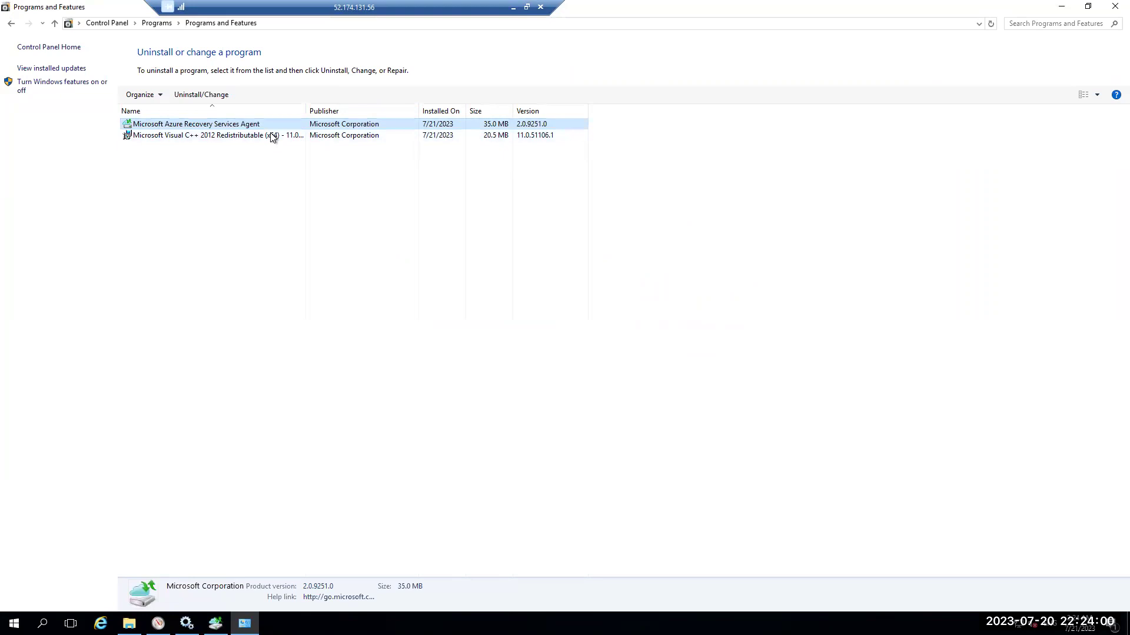
pyautogui.click(1114, 6)
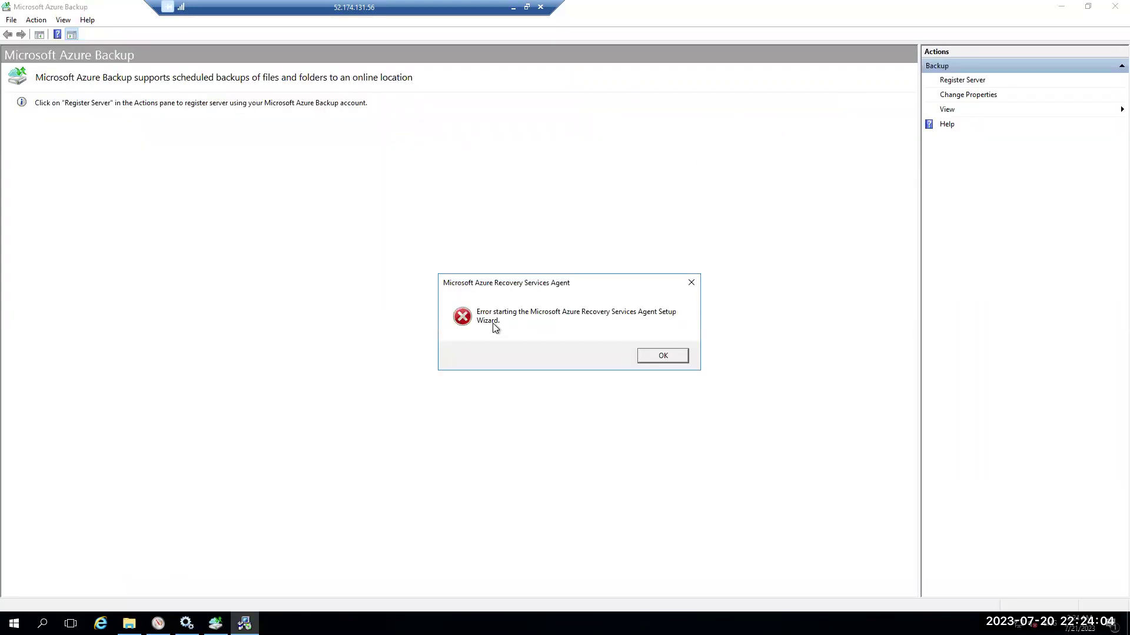
pyautogui.click(665, 358)
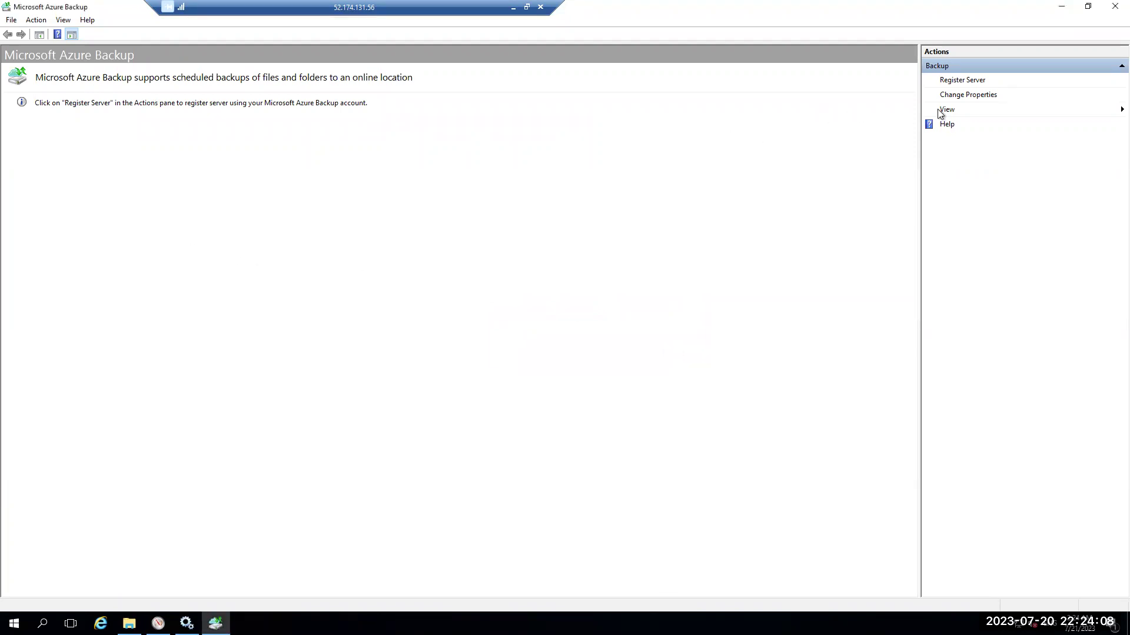
pyautogui.click(976, 79)
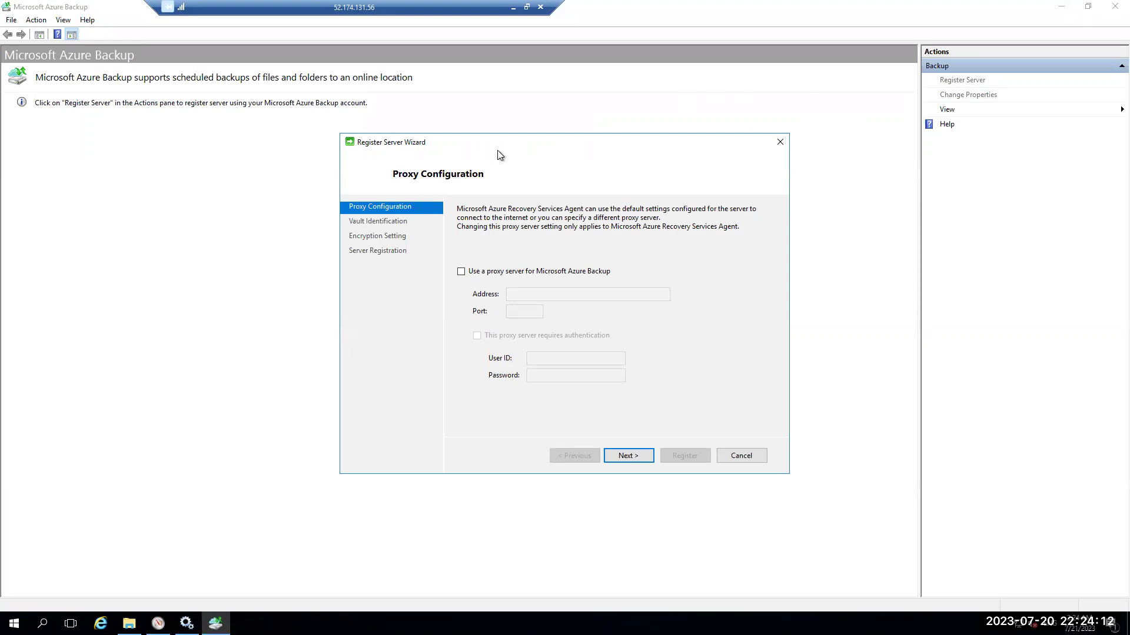
# Skip proxy setup and load the mars-RSV vault credentials file from C:\Softwares.
pyautogui.moveTo(499, 155); pyautogui.dragTo(381, 101)
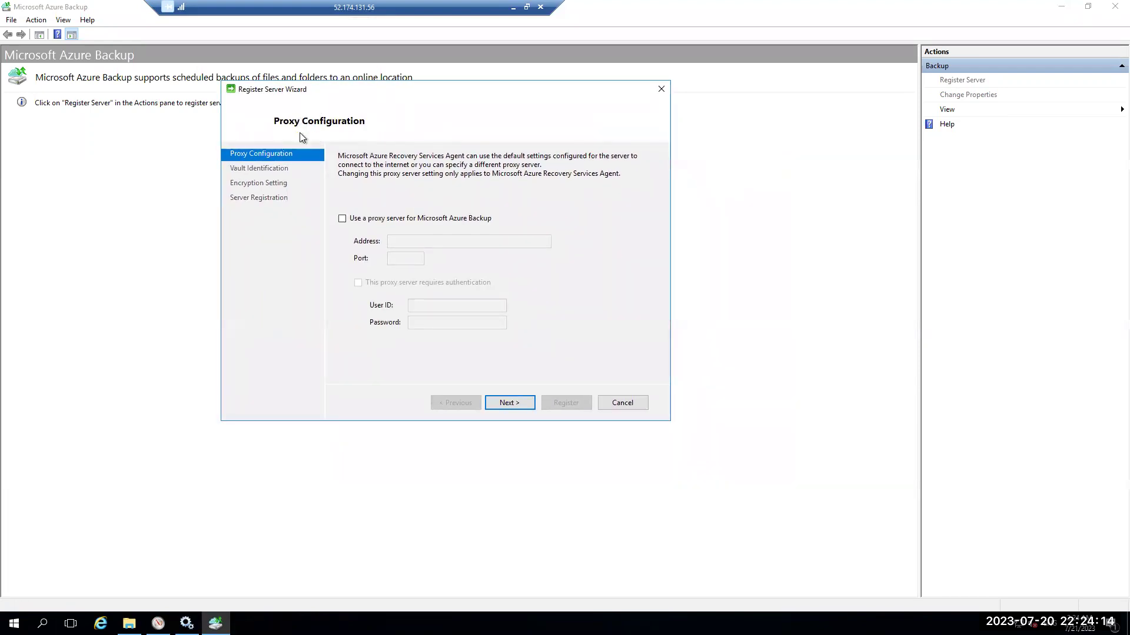
pyautogui.click(506, 404)
pyautogui.click(641, 186)
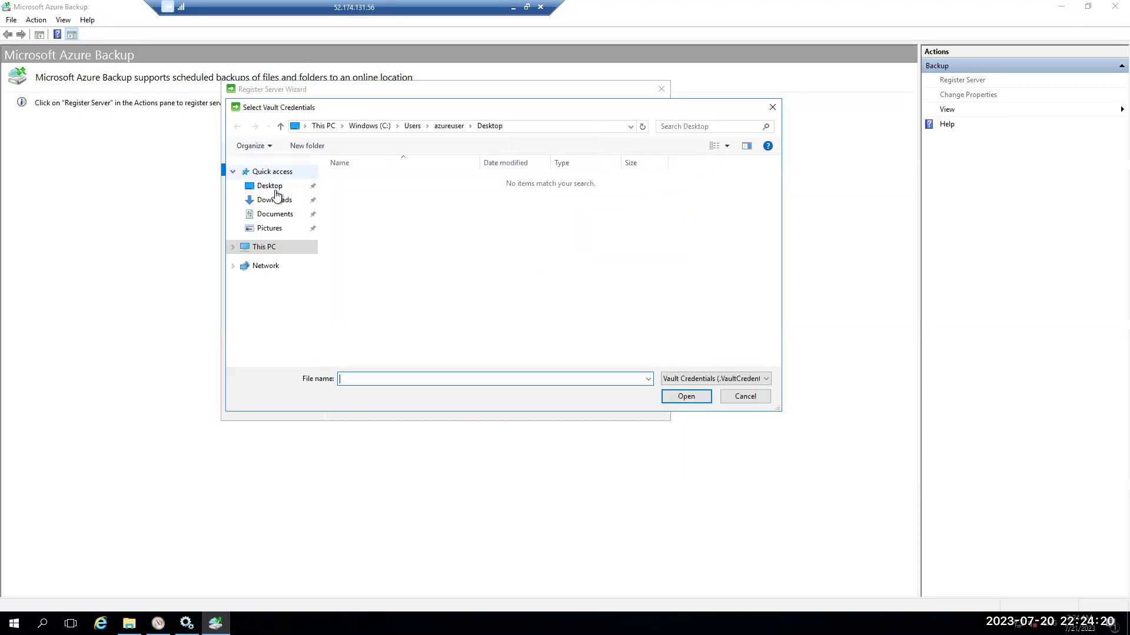
pyautogui.click(263, 247)
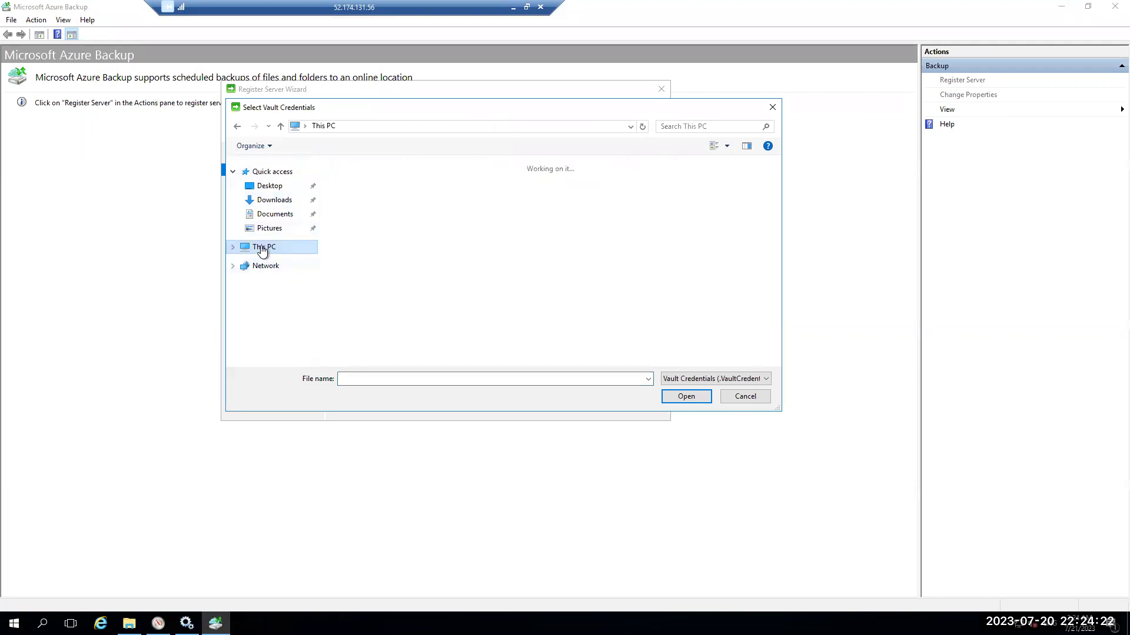
pyautogui.doubleClick(405, 273)
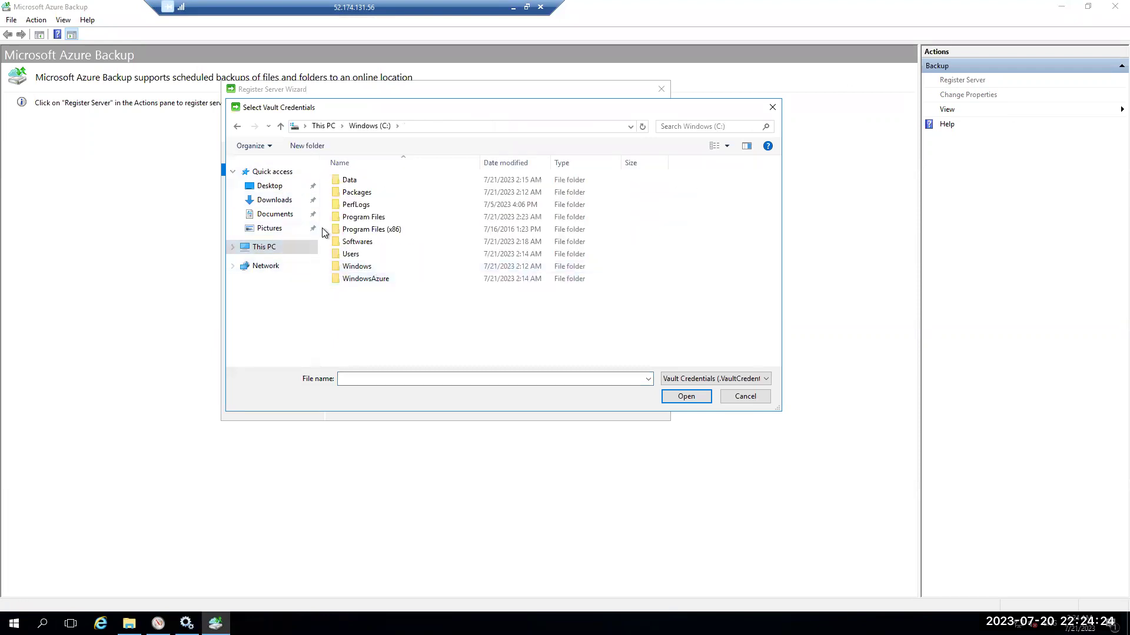
pyautogui.doubleClick(358, 182)
pyautogui.click(370, 126)
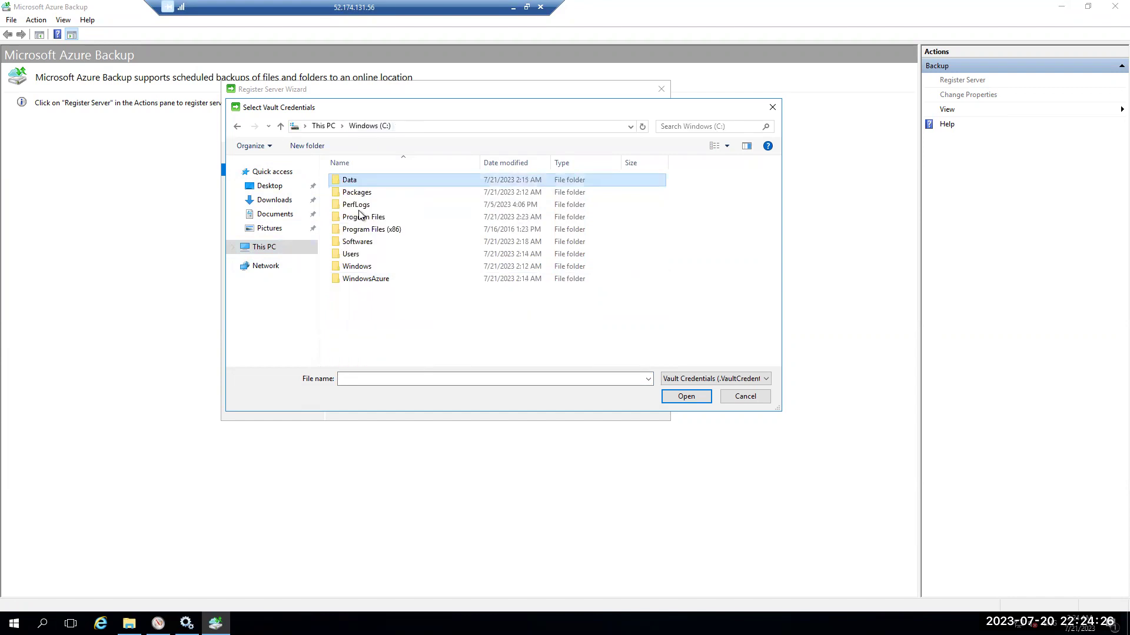
pyautogui.doubleClick(357, 242)
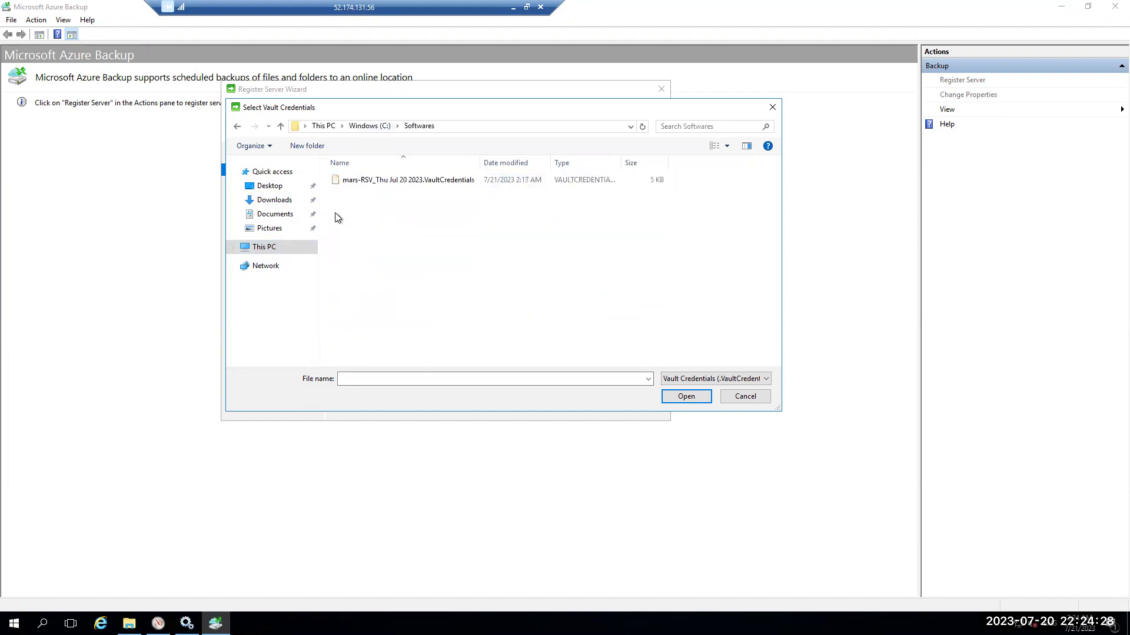
pyautogui.click(389, 180)
pyautogui.click(676, 395)
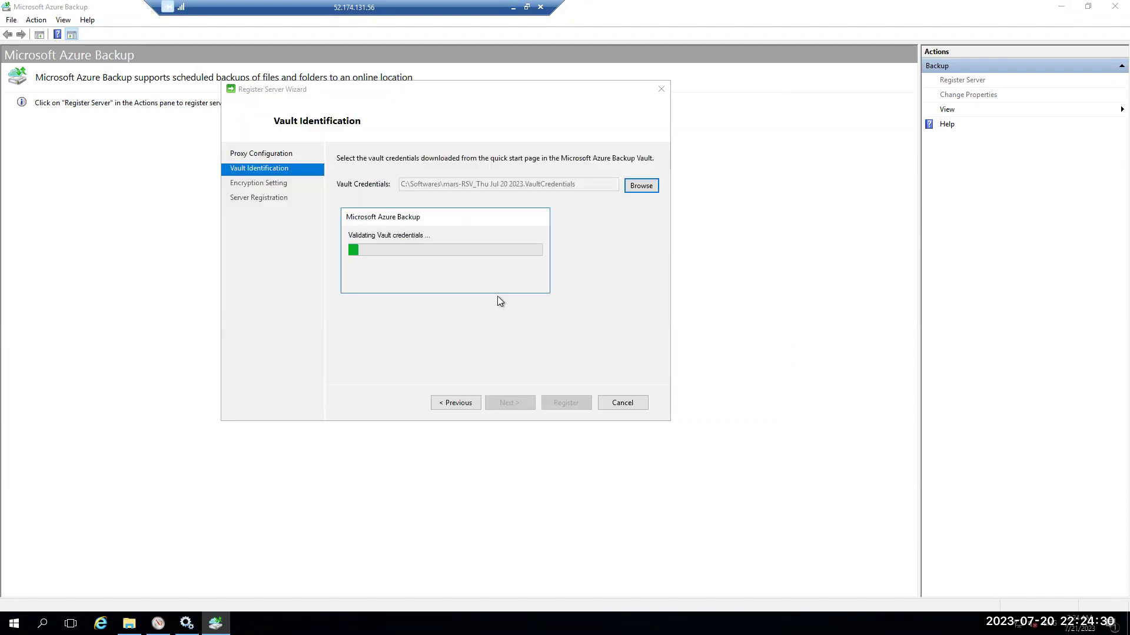
pyautogui.click(511, 404)
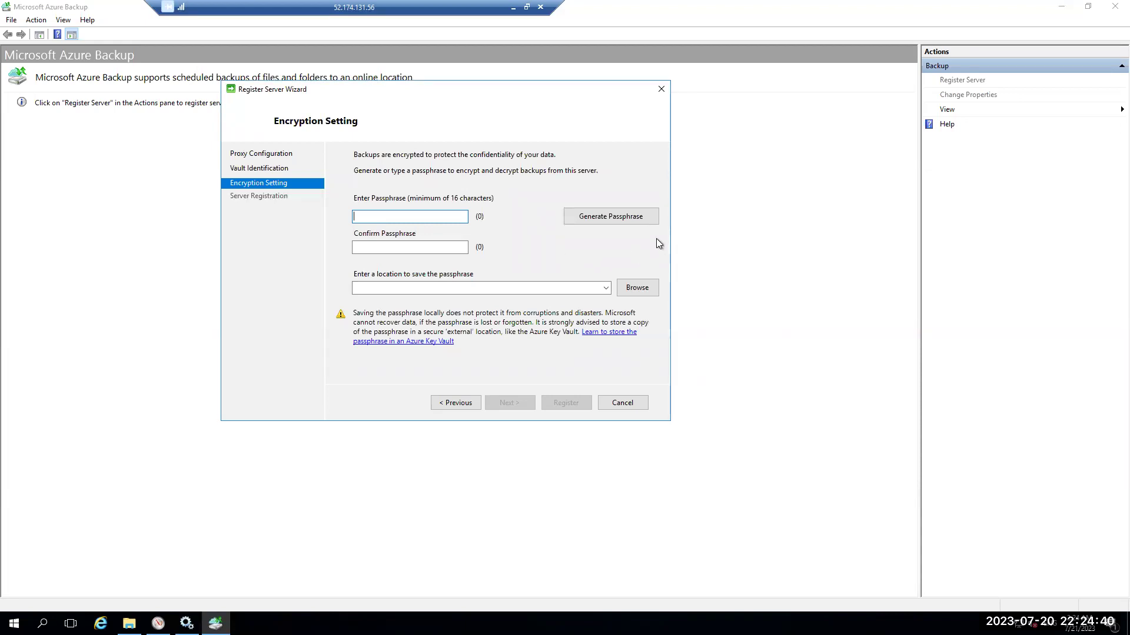
pyautogui.moveTo(450, 86); pyautogui.dragTo(541, 159)
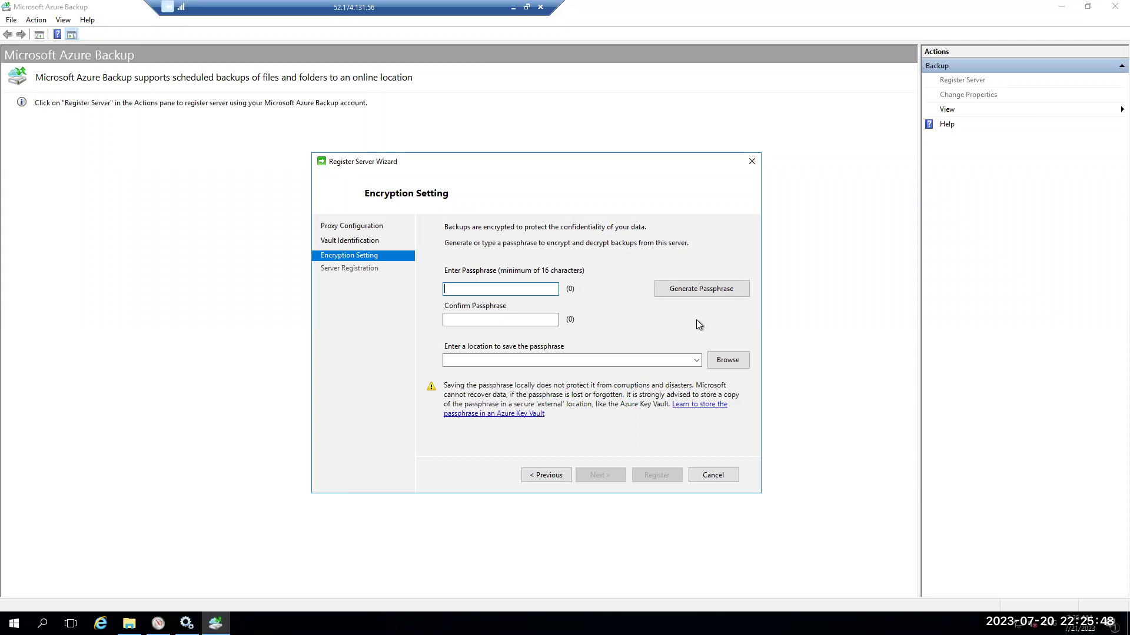
# Generate a 36-character encryption passphrase, set C:\Softwares as its save folder, and register.
pyautogui.click(692, 291)
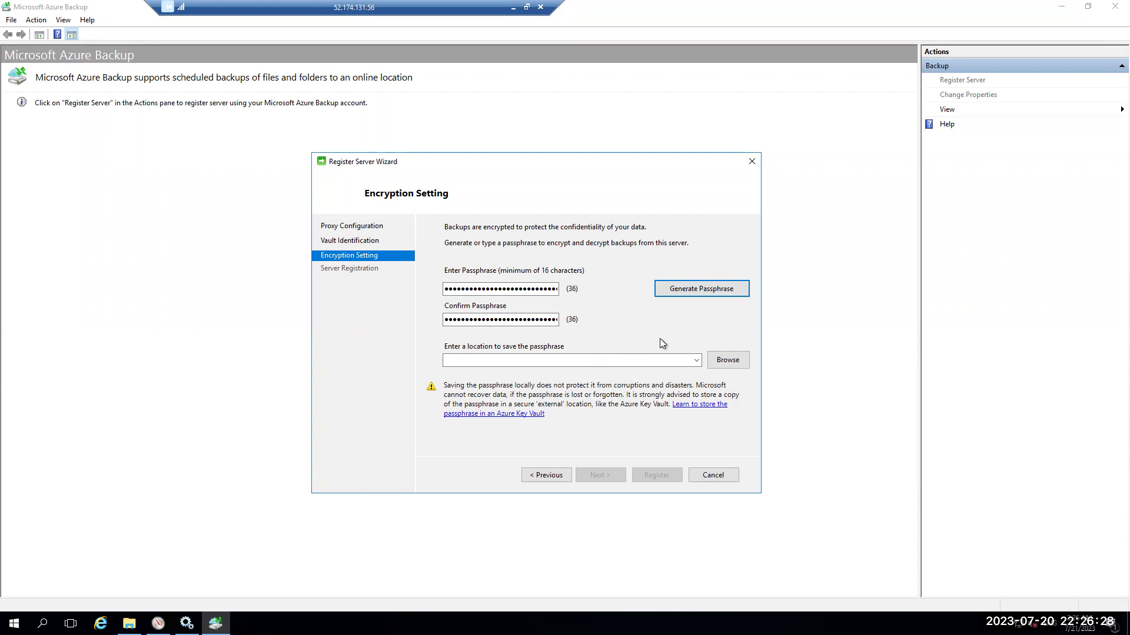
pyautogui.click(728, 360)
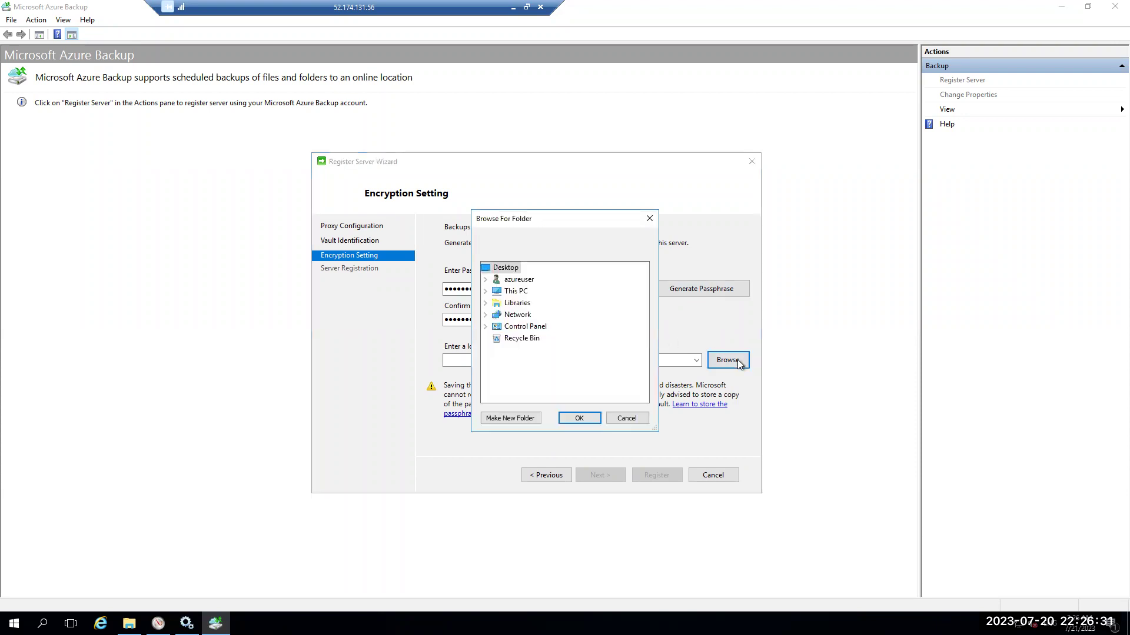
pyautogui.click(486, 292)
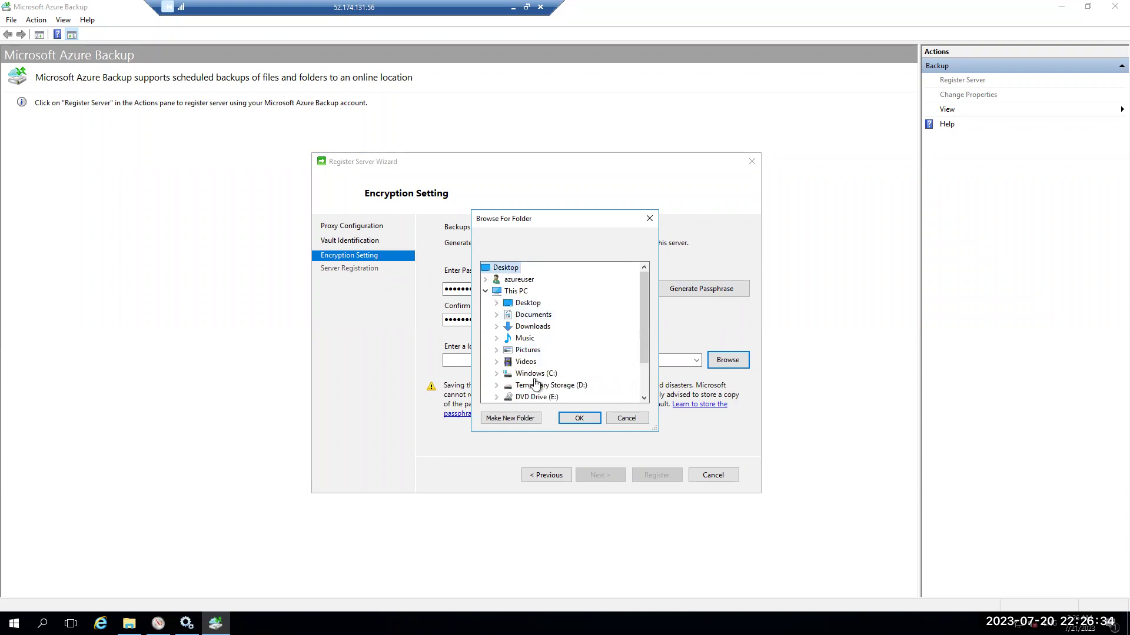
pyautogui.scroll(-1, 529, 382)
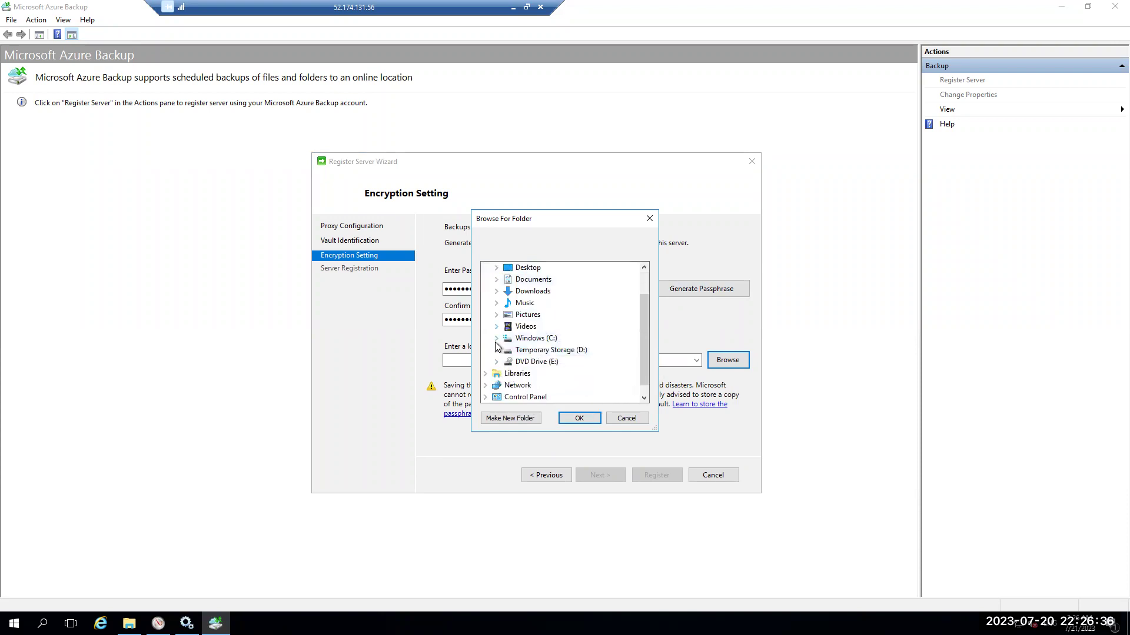
pyautogui.click(496, 339)
pyautogui.click(540, 362)
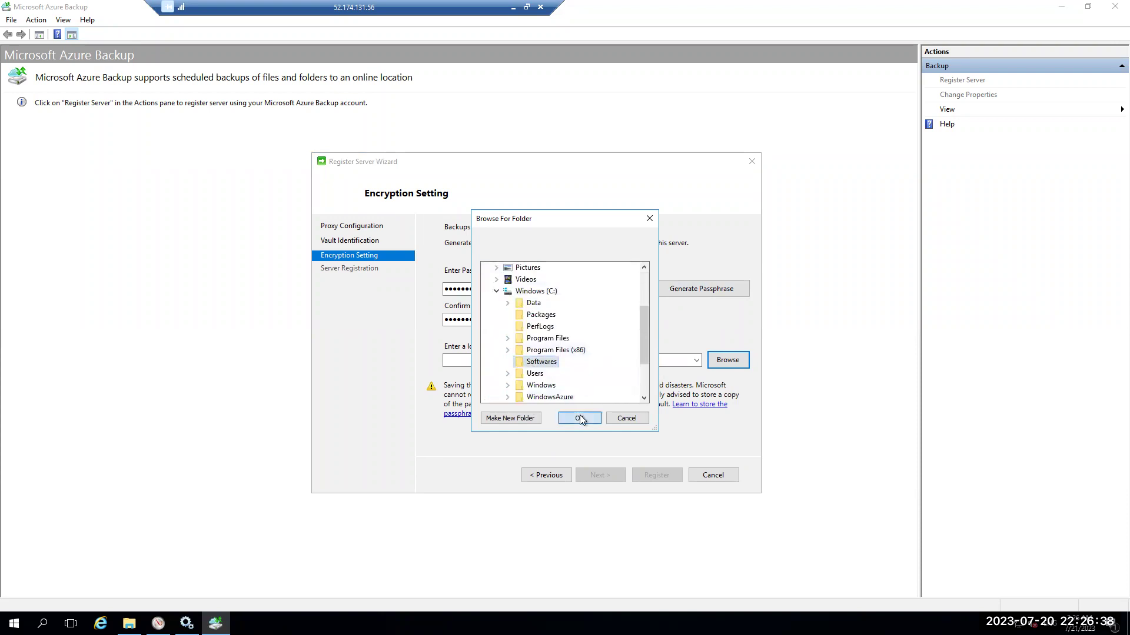
pyautogui.click(580, 417)
pyautogui.click(651, 475)
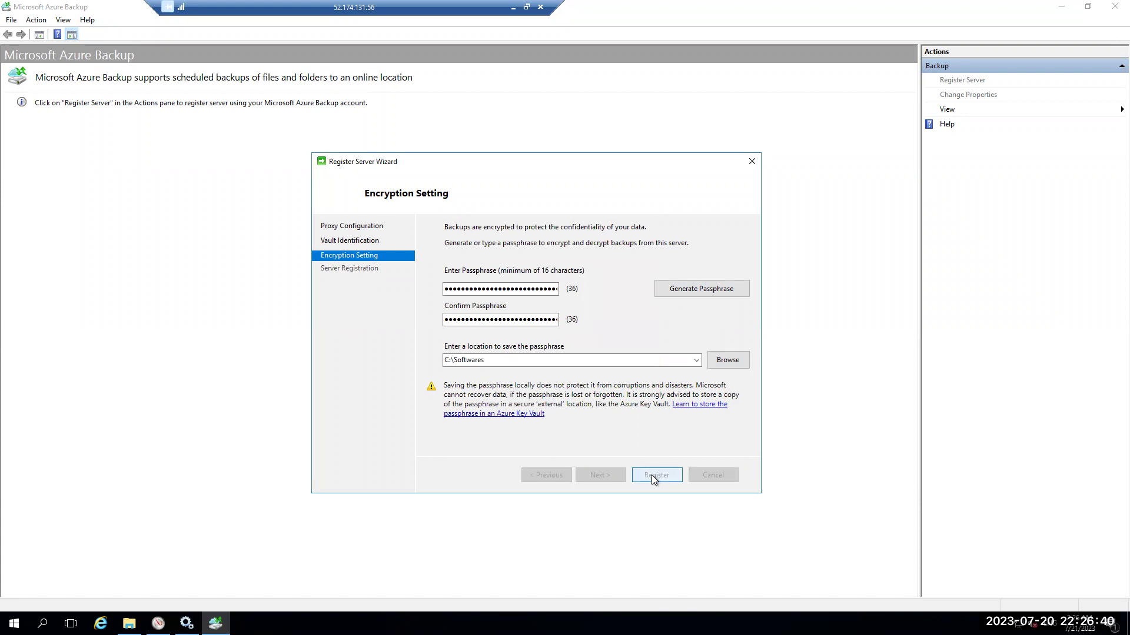
# Agree to continue the registration and close the wizard once it succeeds.
pyautogui.click(614, 382)
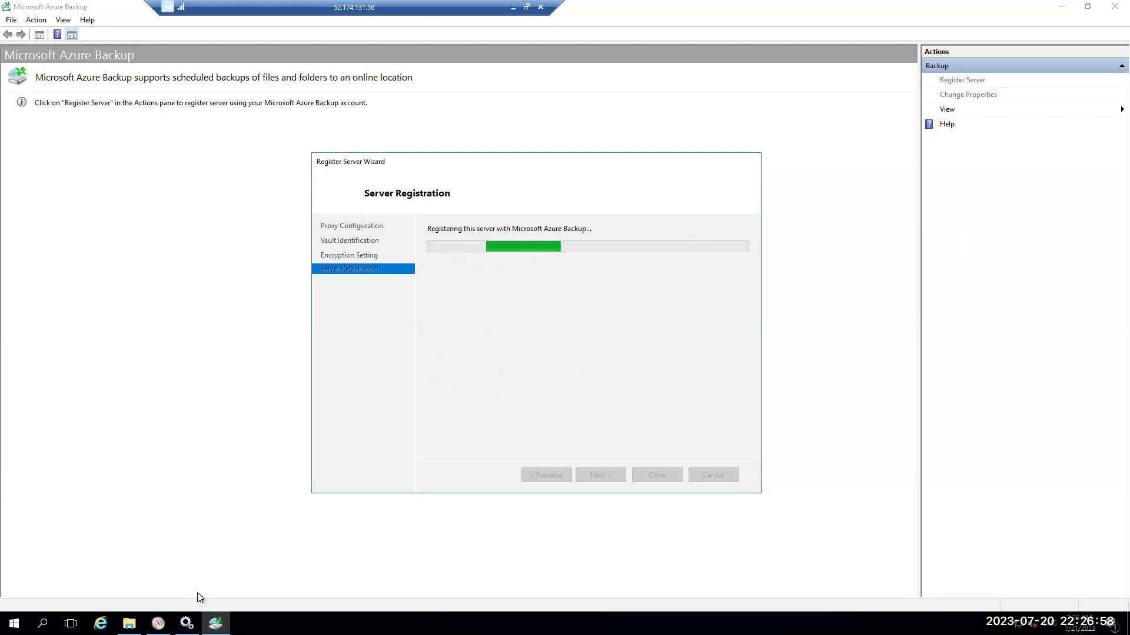
pyautogui.moveTo(157, 623)
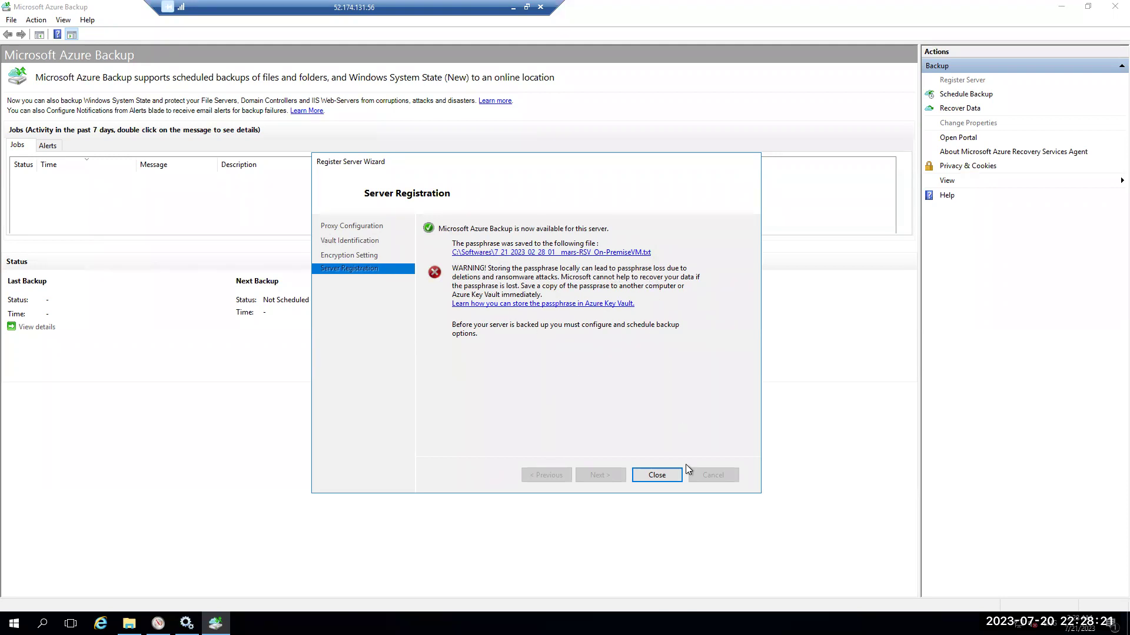
pyautogui.click(657, 476)
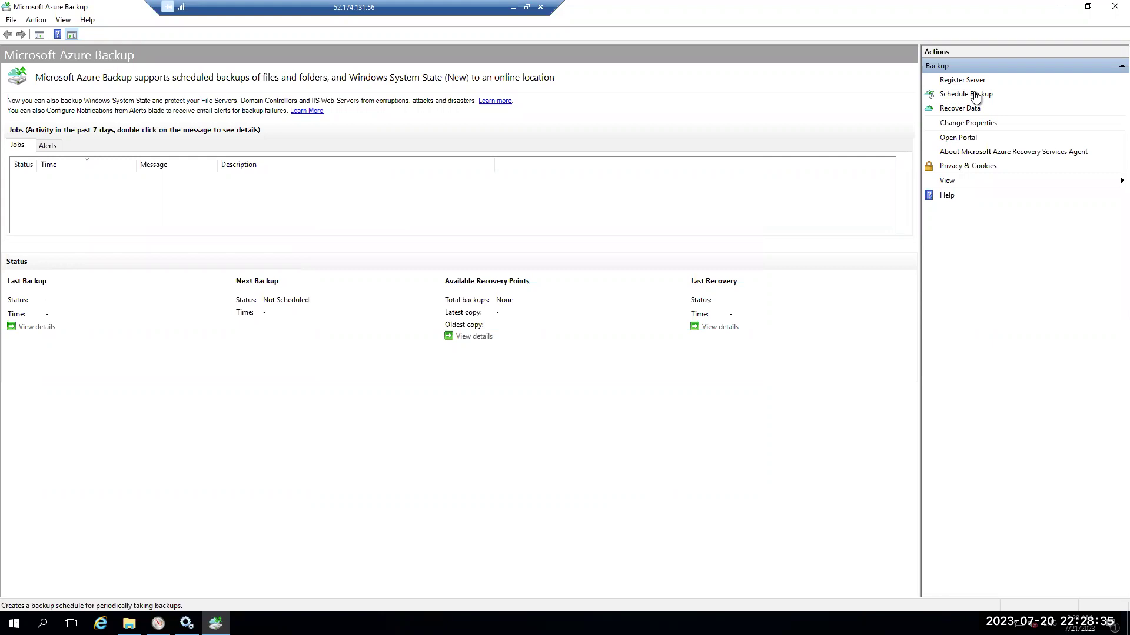
# Start a backup schedule and tick the C:\Data folder as the item to back up.
pyautogui.click(974, 123)
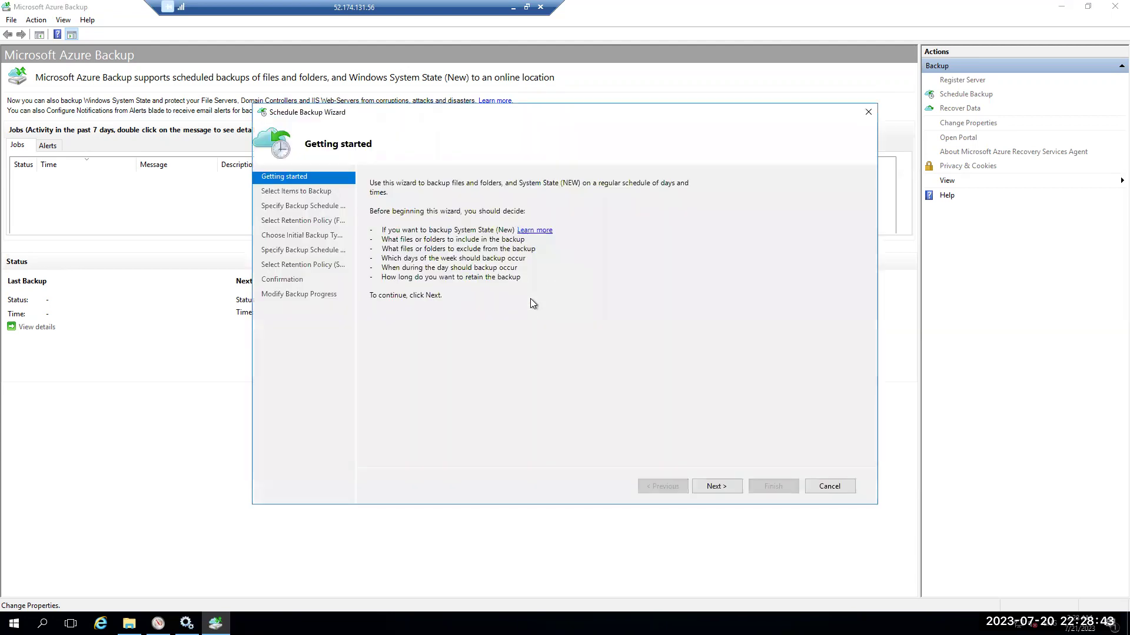
pyautogui.moveTo(528, 112); pyautogui.dragTo(472, 92)
pyautogui.click(653, 466)
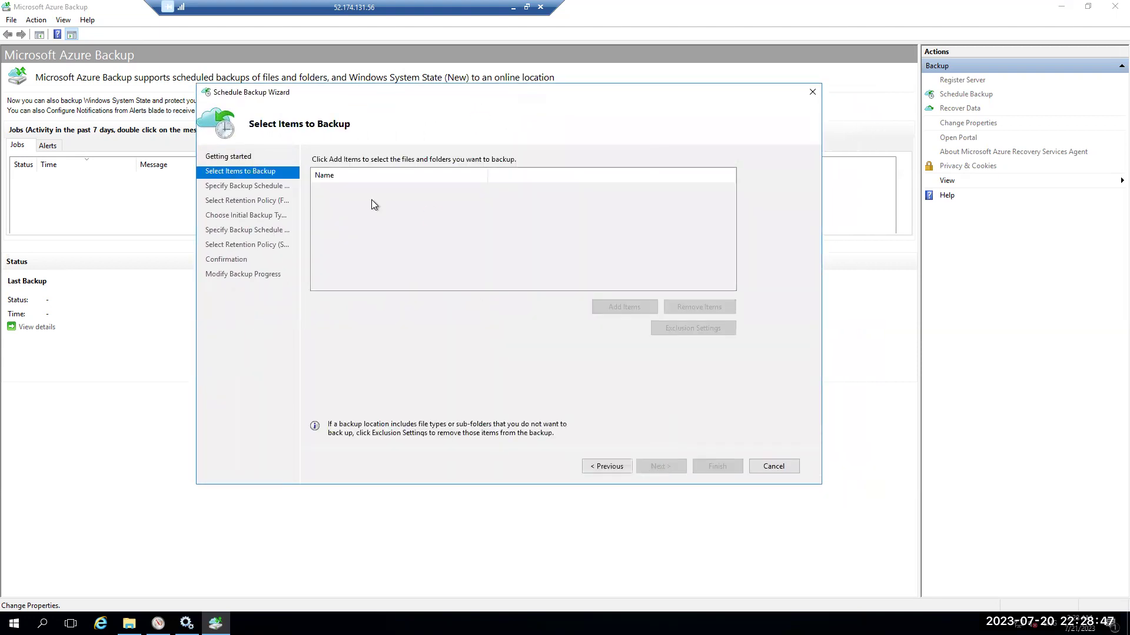
pyautogui.click(621, 307)
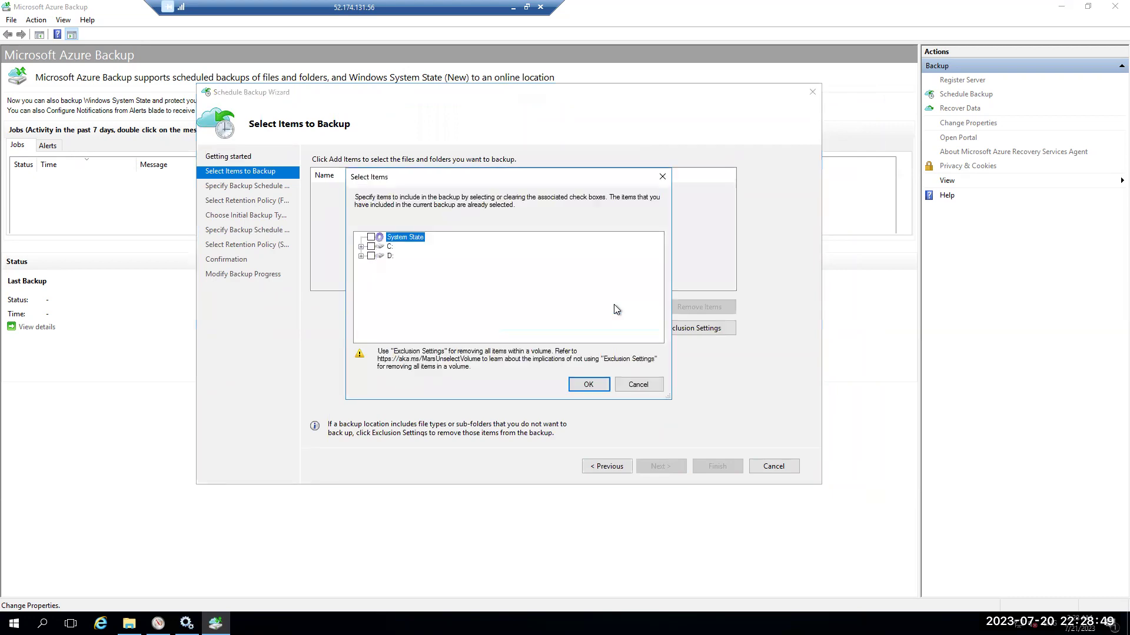
pyautogui.click(361, 246)
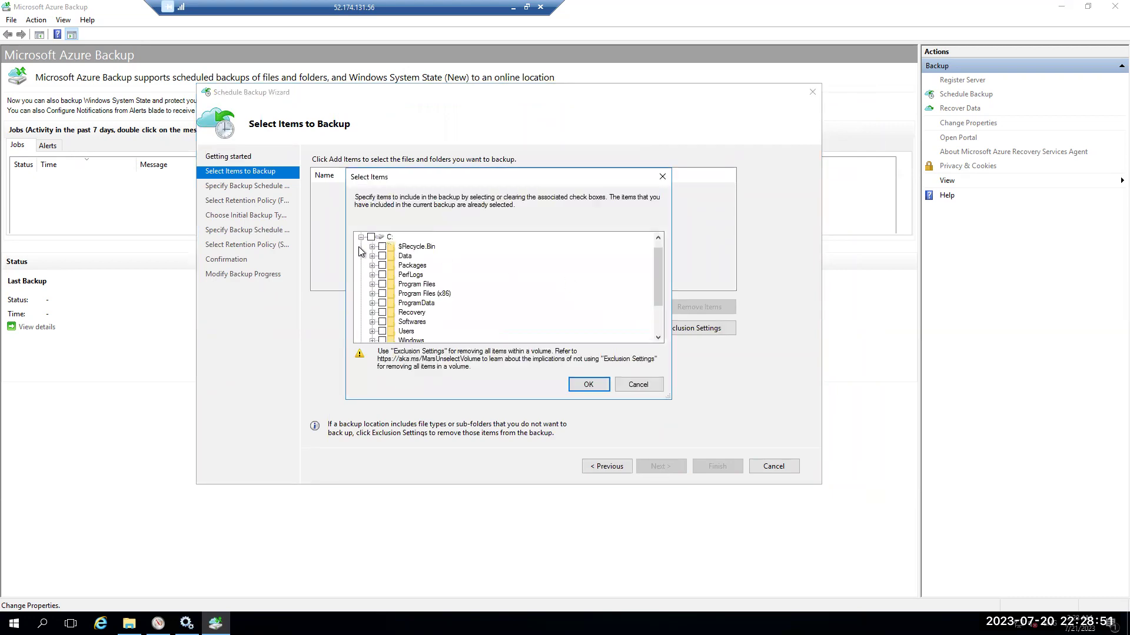
pyautogui.click(372, 256)
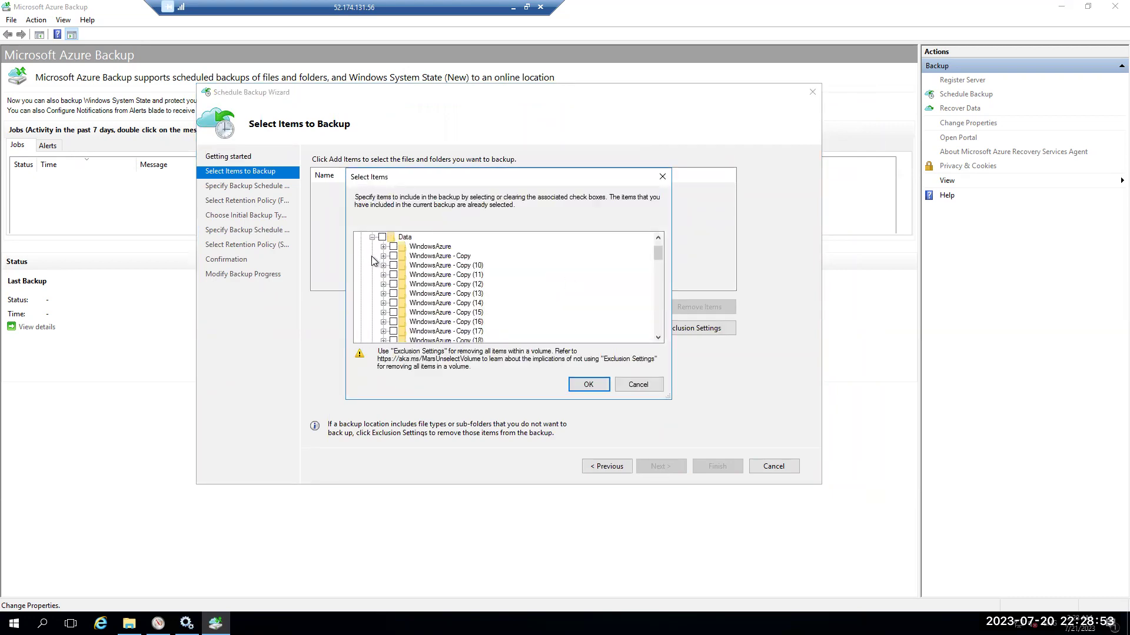
pyautogui.click(382, 236)
pyautogui.scroll(-4, 476, 276)
pyautogui.scroll(-10, 478, 286)
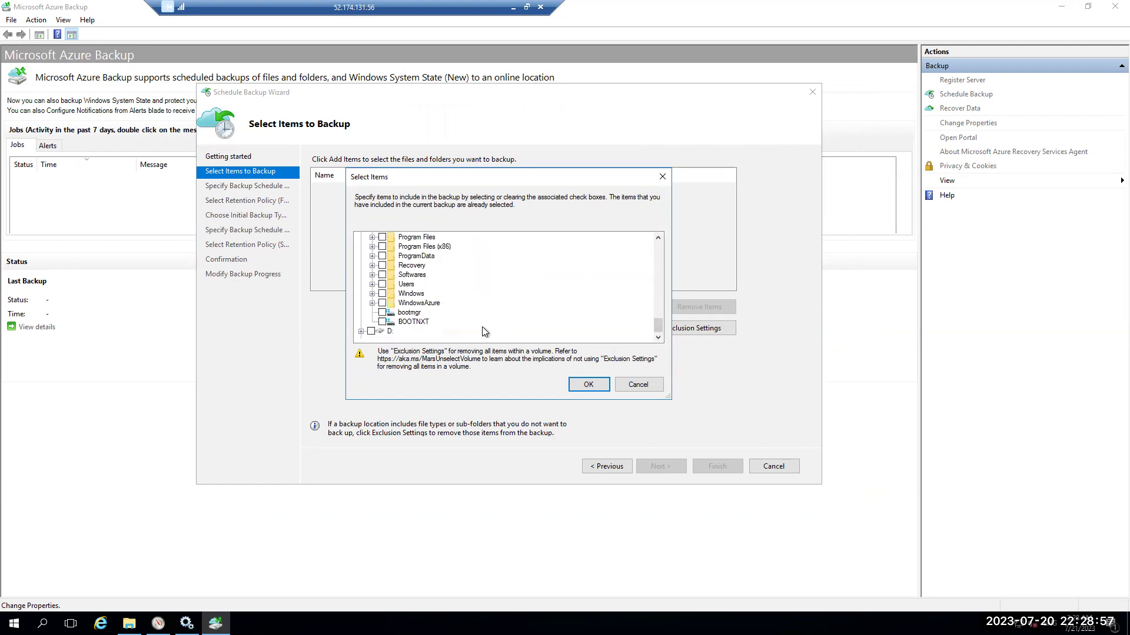
pyautogui.scroll(9, 481, 282)
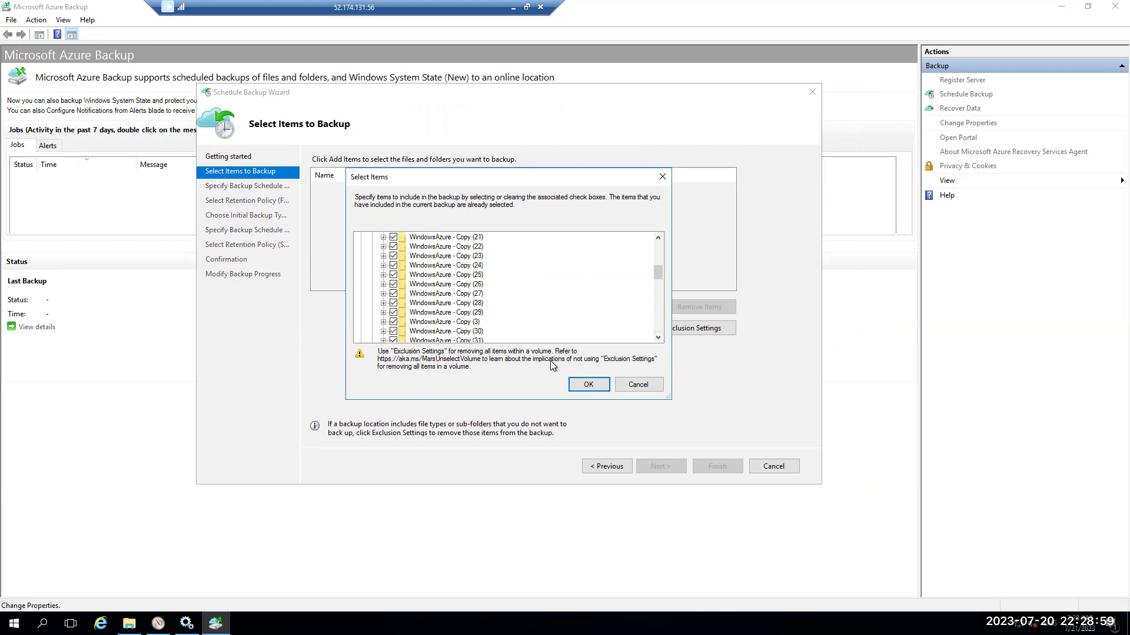
pyautogui.click(587, 385)
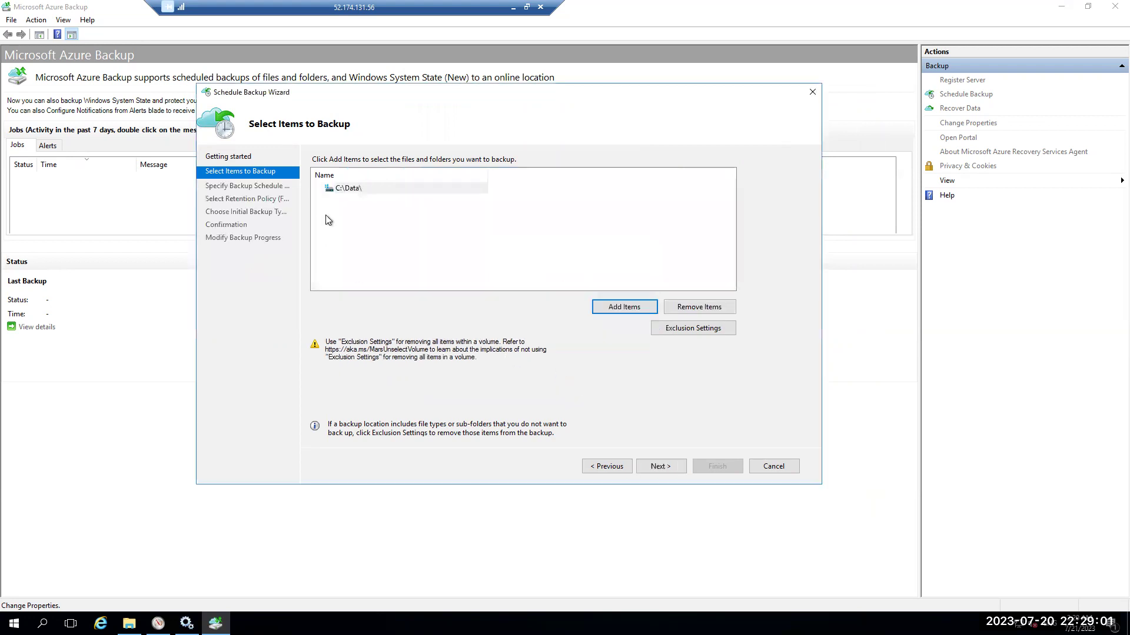
# With C:\Data\ selected, advance to the Specify Backup Schedule page.
pyautogui.click(366, 189)
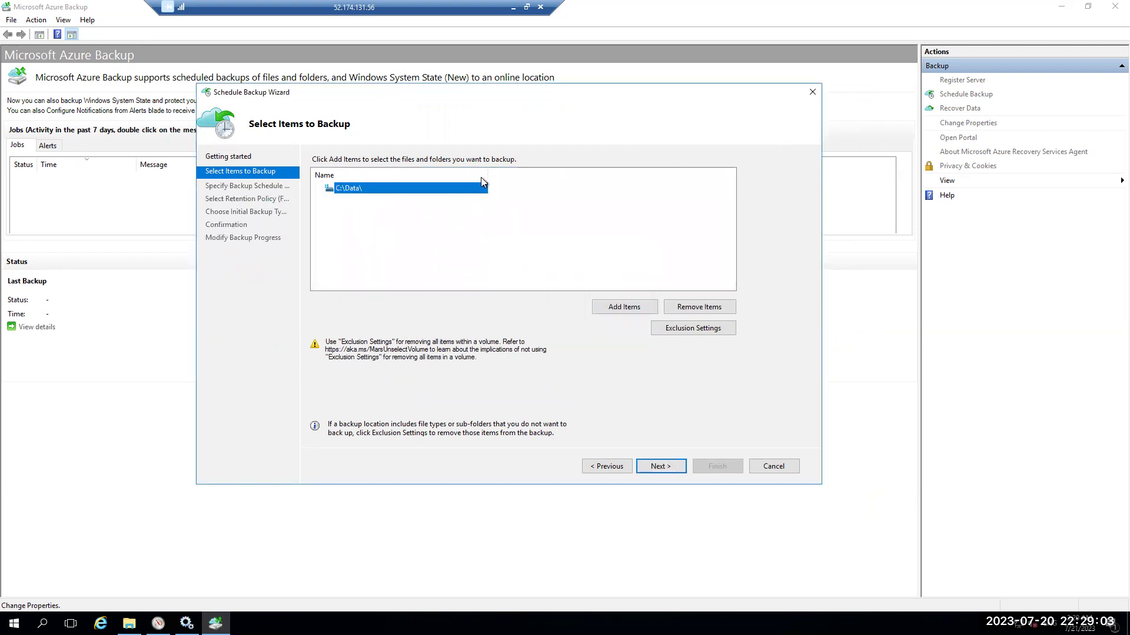
pyautogui.moveTo(483, 174); pyautogui.dragTo(521, 203)
pyautogui.moveTo(497, 178); pyautogui.dragTo(398, 180)
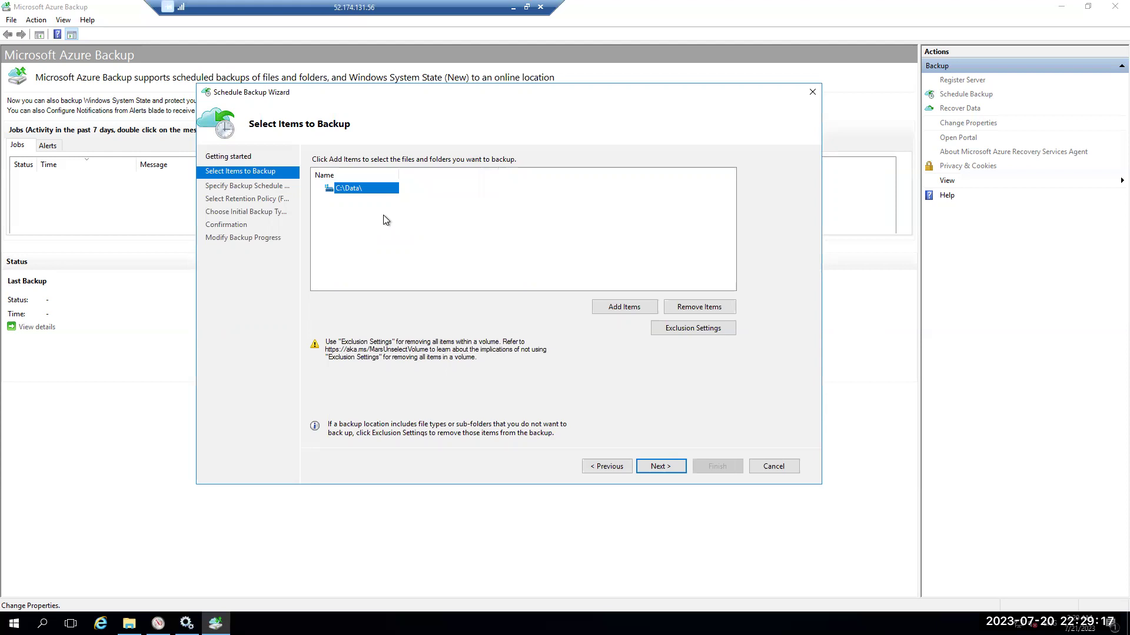
pyautogui.click(386, 220)
pyautogui.click(366, 190)
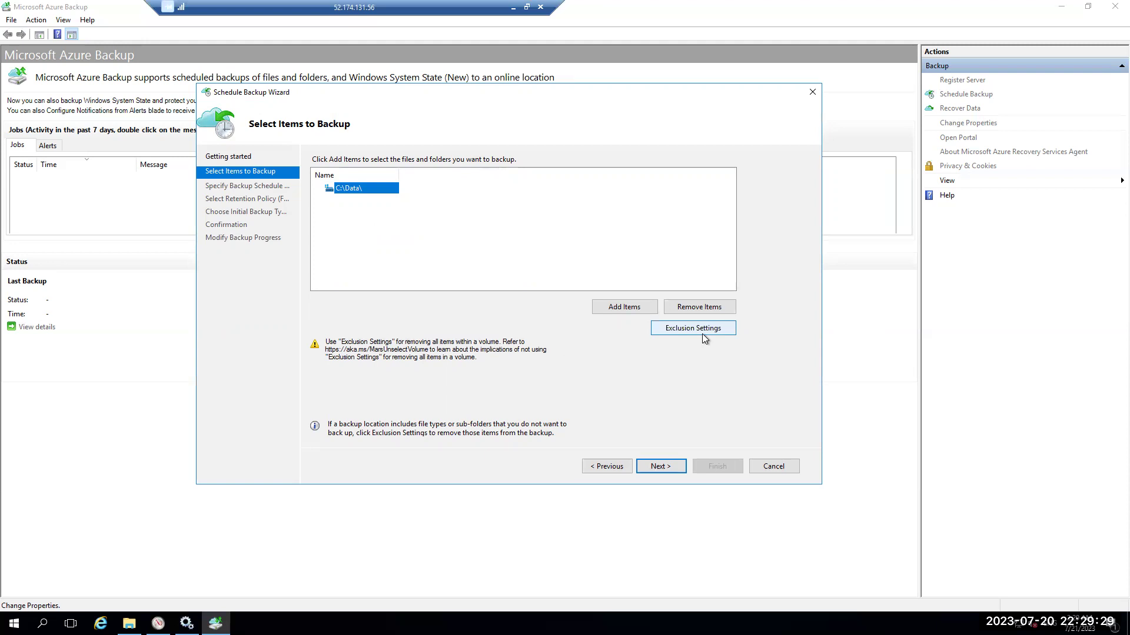
pyautogui.click(662, 470)
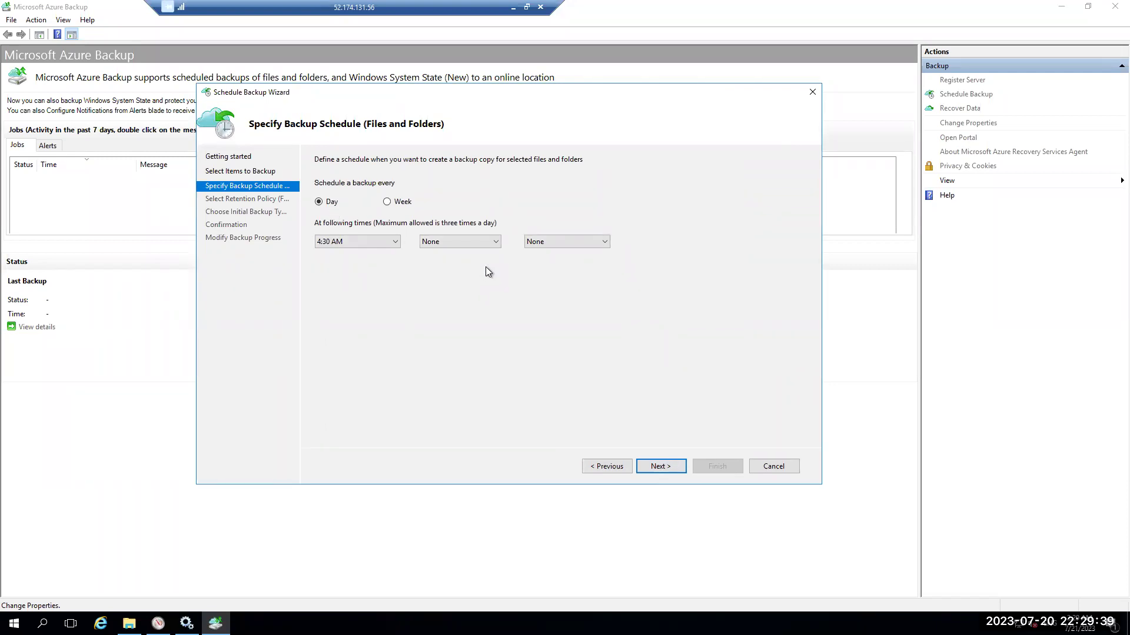
# Schedule daily backups at 4:30 AM with no second backup time.
pyautogui.click(387, 203)
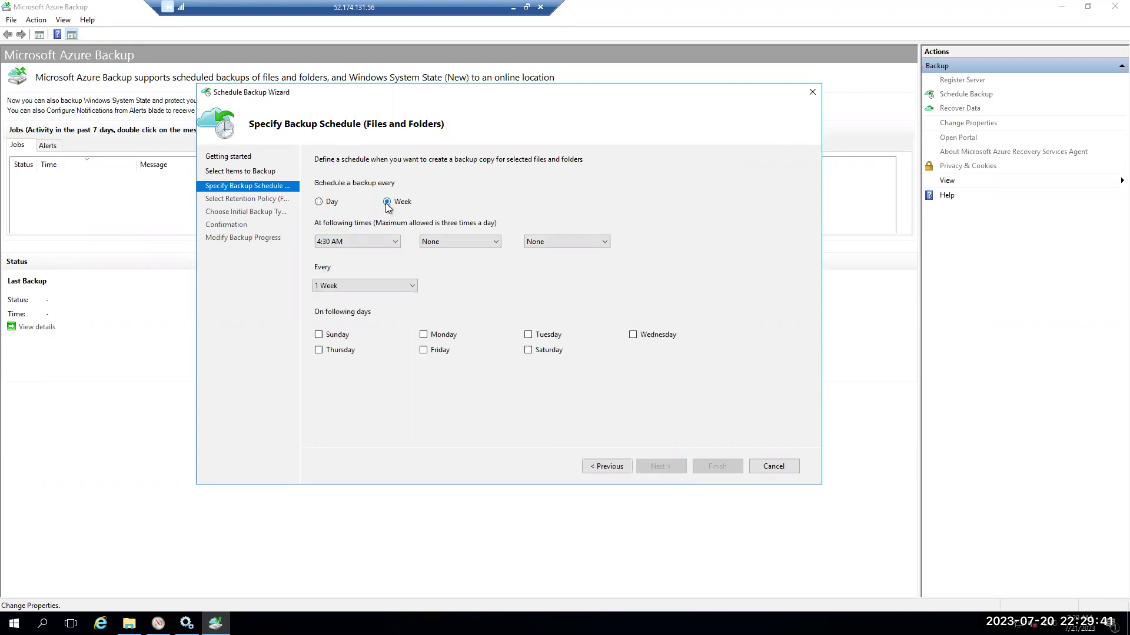
pyautogui.click(319, 201)
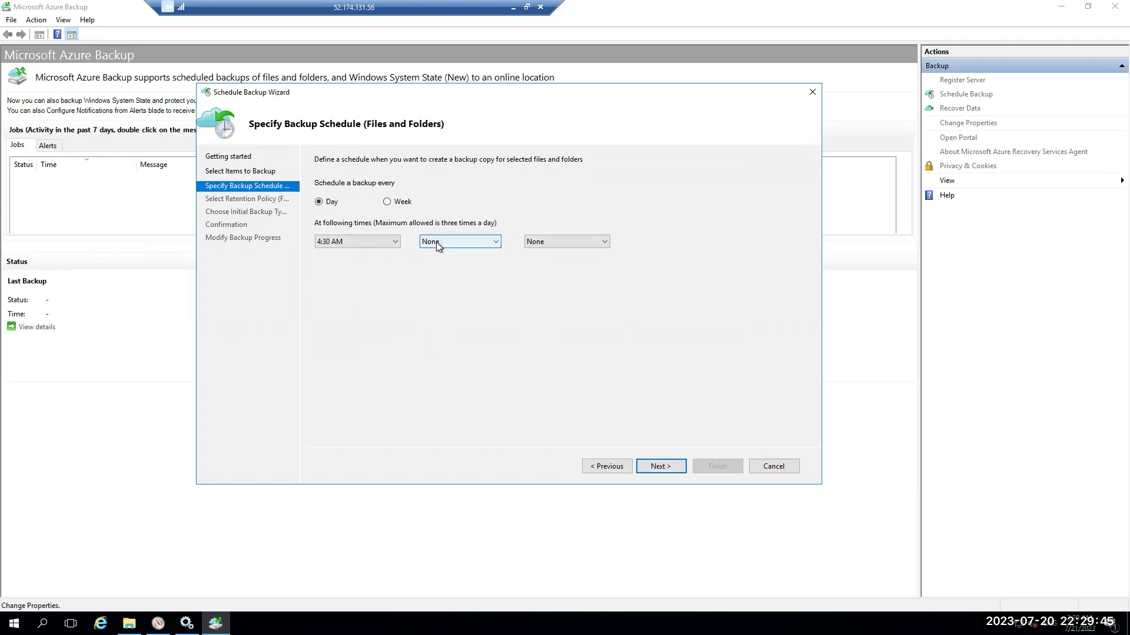
pyautogui.click(437, 244)
pyautogui.click(373, 294)
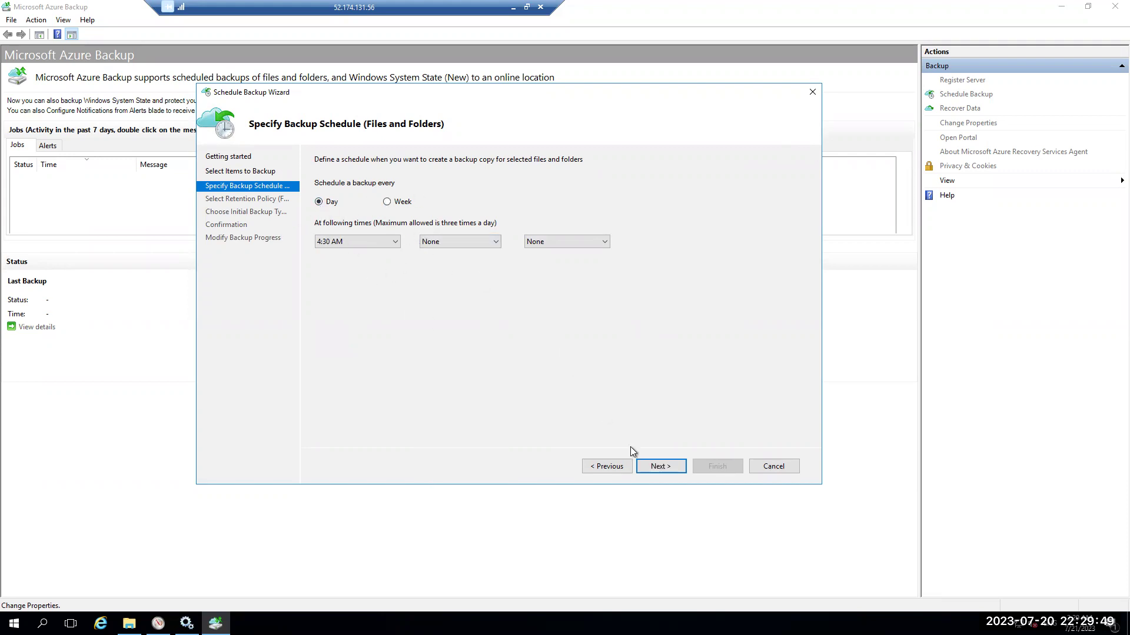
pyautogui.click(660, 466)
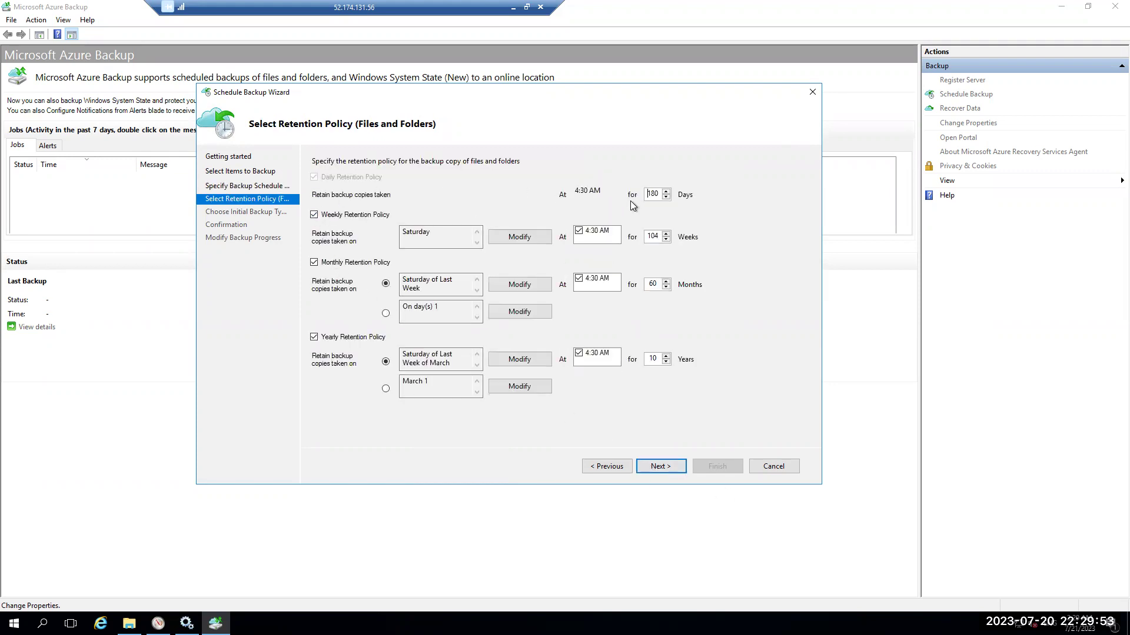
# Turn off weekly, monthly and yearly retention, keeping only daily retention.
pyautogui.click(328, 216)
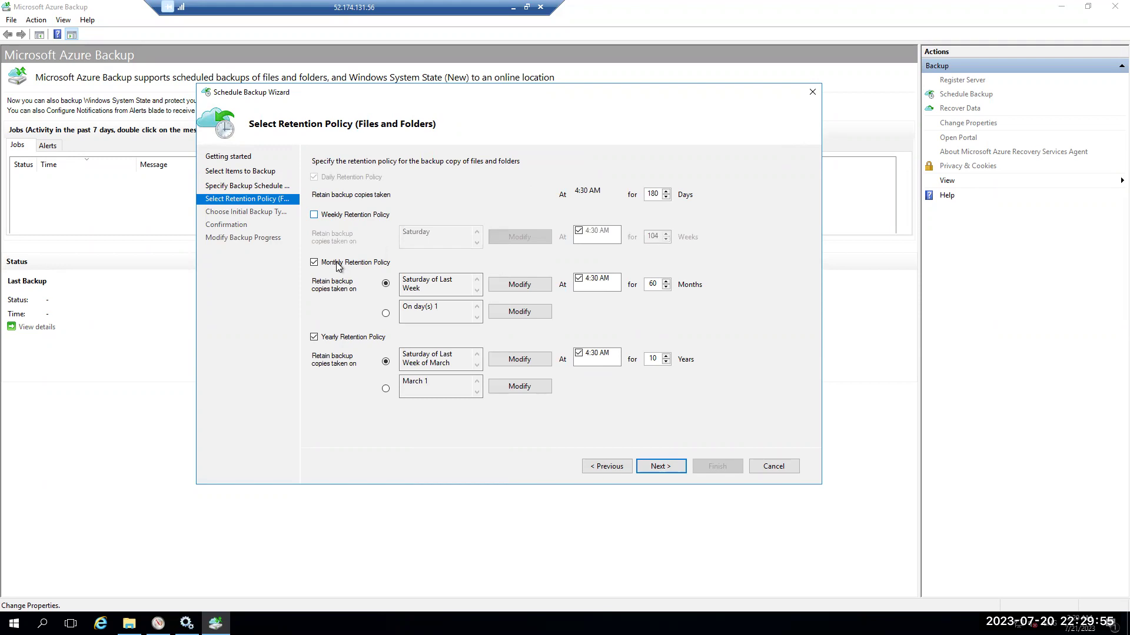
pyautogui.click(339, 265)
pyautogui.click(340, 338)
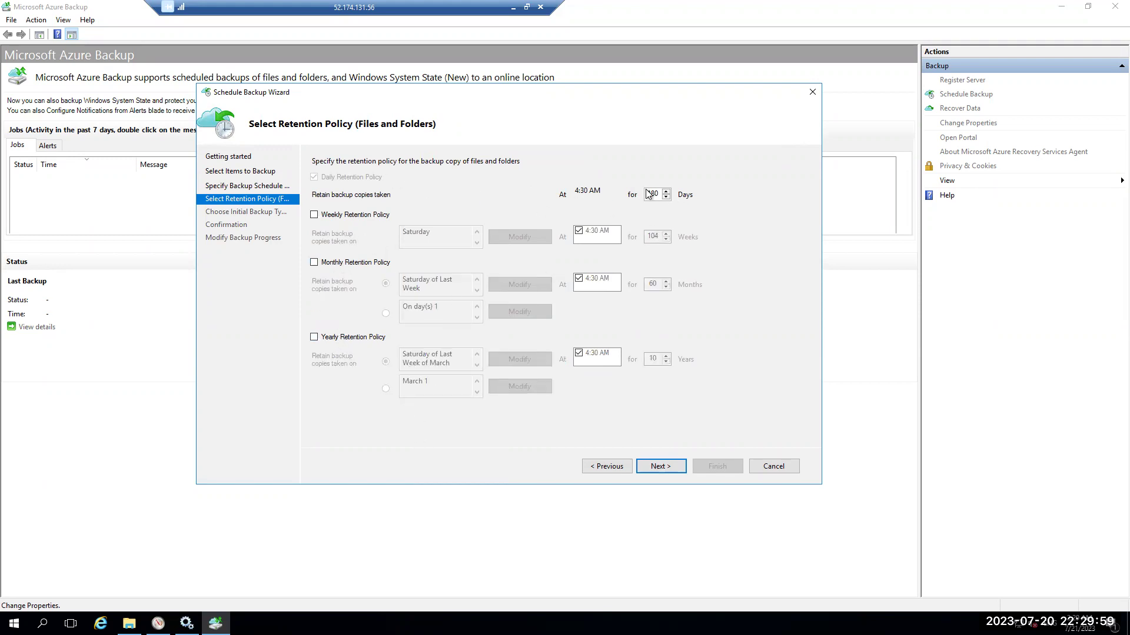
pyautogui.click(658, 467)
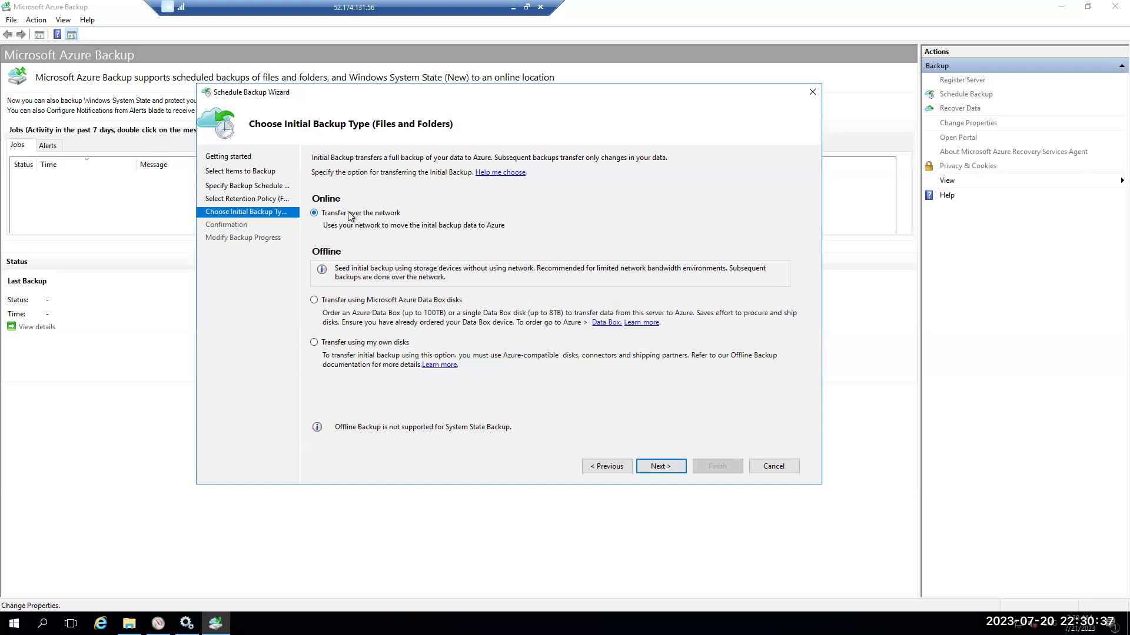
# Keep network transfer, create the schedule (next backup 7/21/2023 4:30 AM), and close the wizard.
pyautogui.click(672, 466)
pyautogui.click(721, 469)
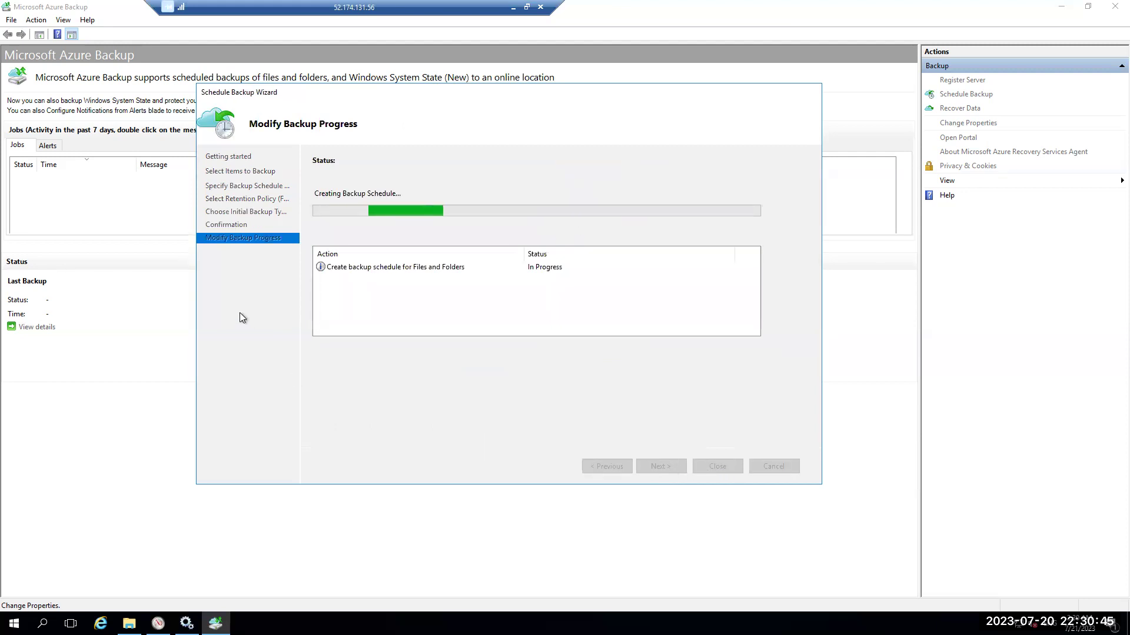
pyautogui.click(409, 259)
pyautogui.click(717, 466)
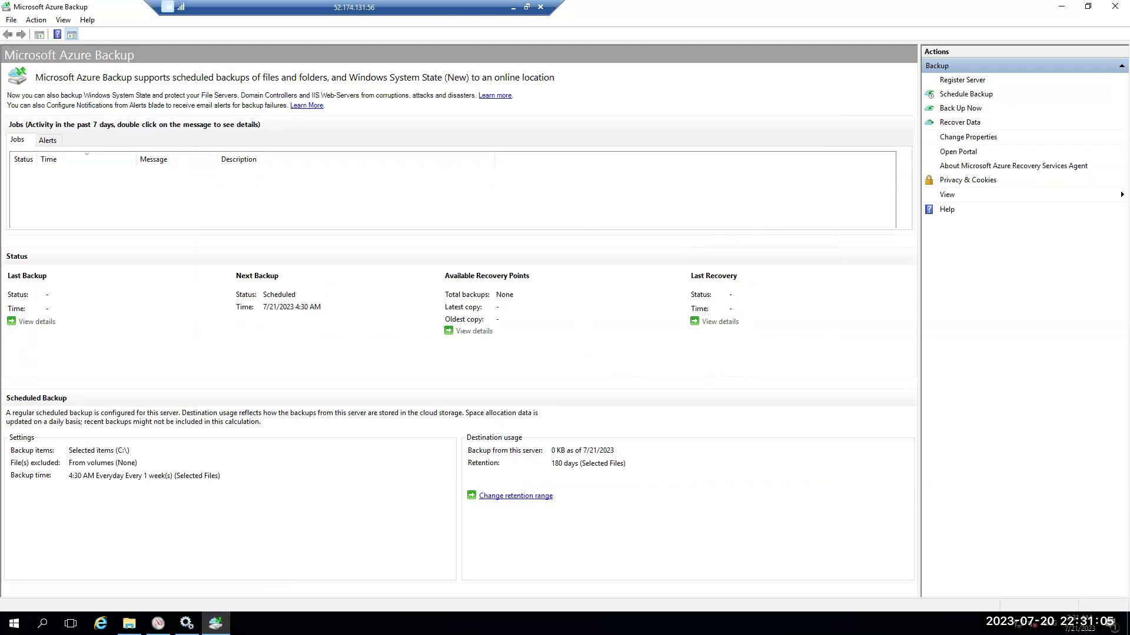
pyautogui.click(186, 623)
# Browse the M services in the list, widening the Name column to read full names.
pyautogui.click(268, 249)
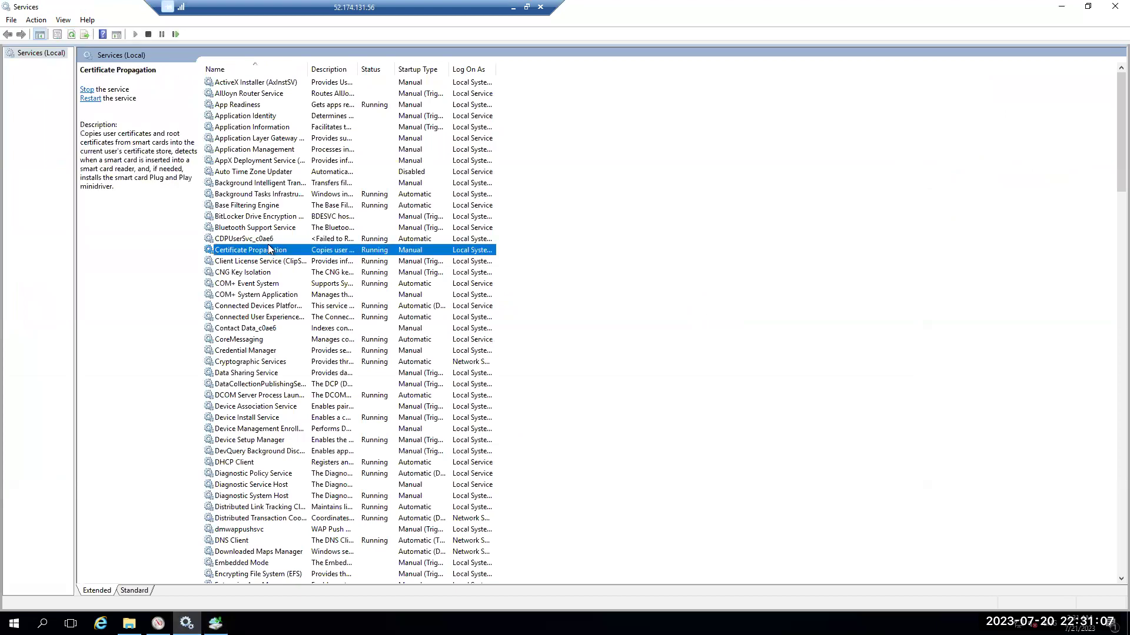
pyautogui.press('m')
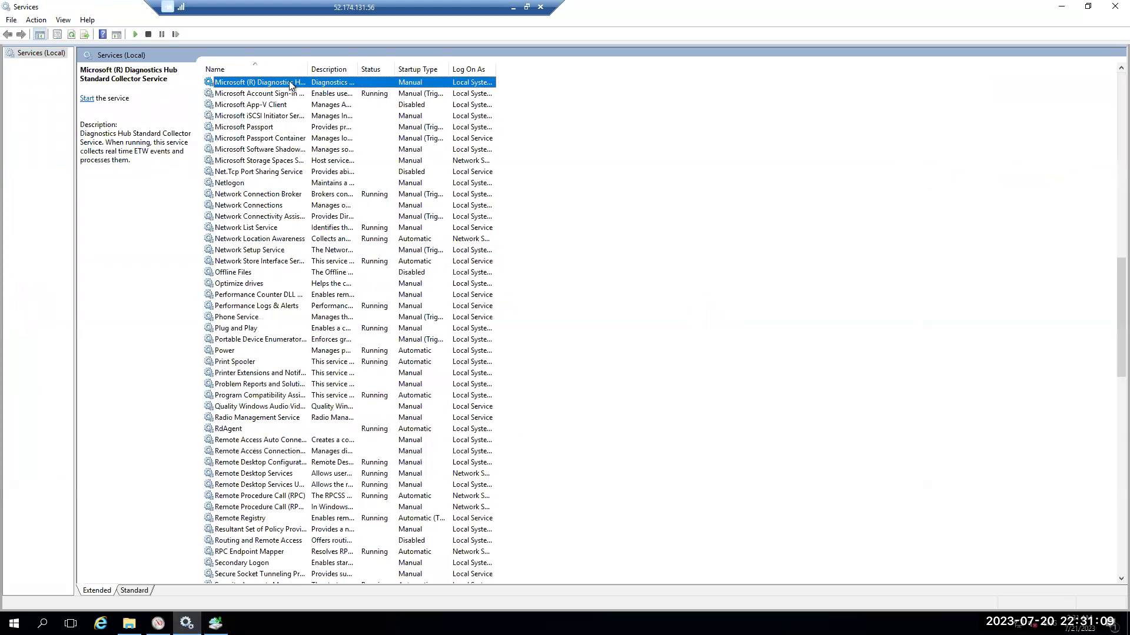
pyautogui.moveTo(307, 71); pyautogui.dragTo(488, 87)
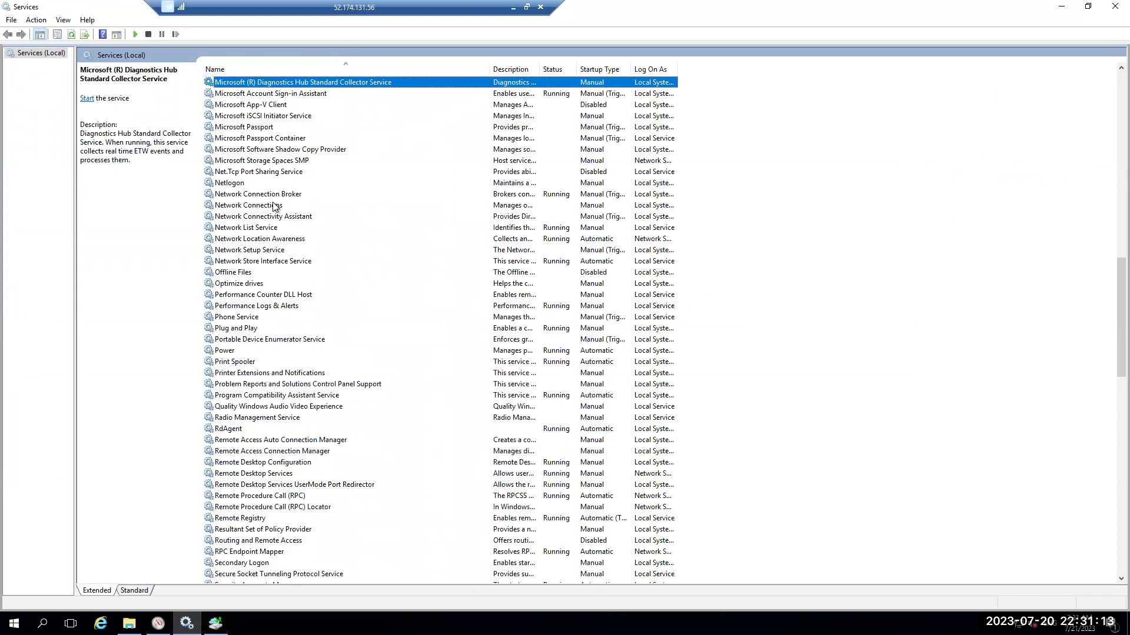
pyautogui.scroll(3, 291, 171)
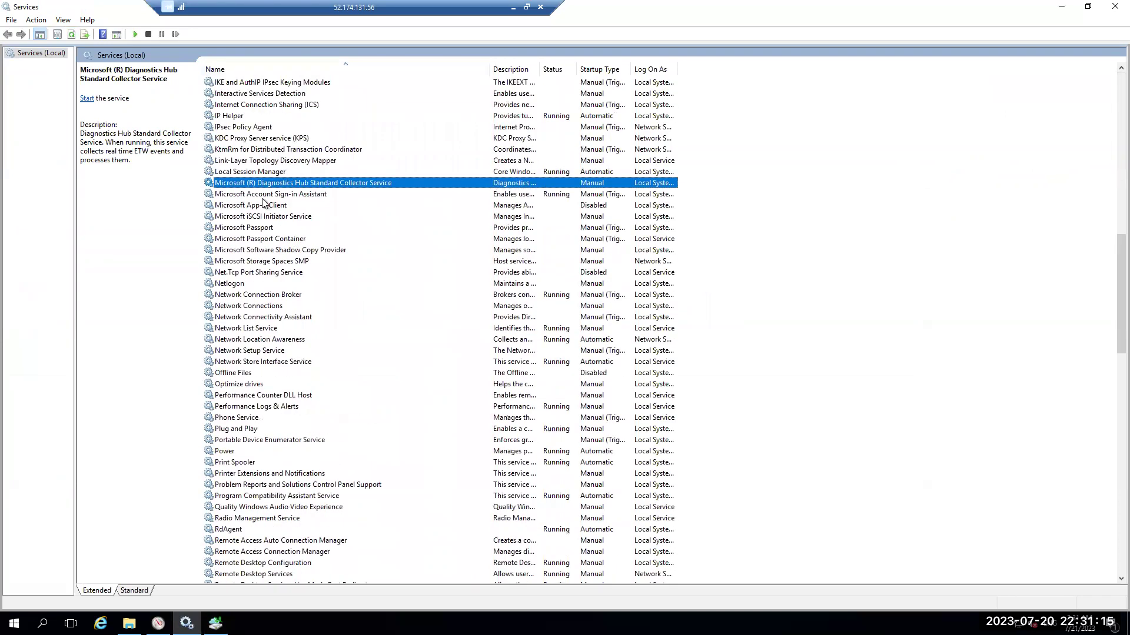
pyautogui.click(270, 195)
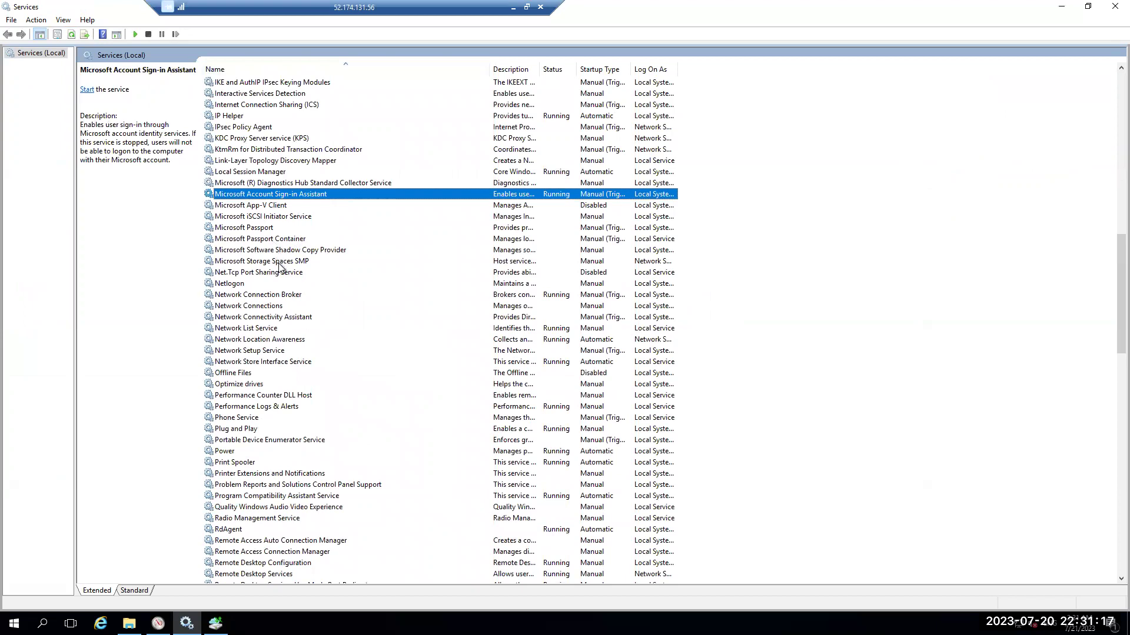
pyautogui.click(281, 250)
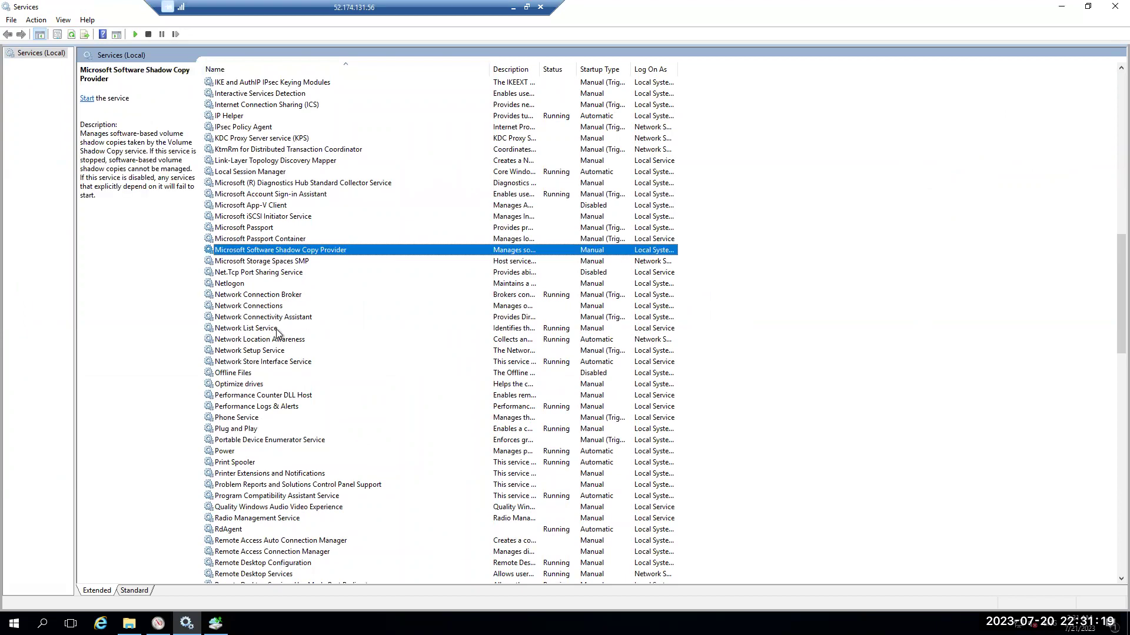
pyautogui.scroll(20, 276, 332)
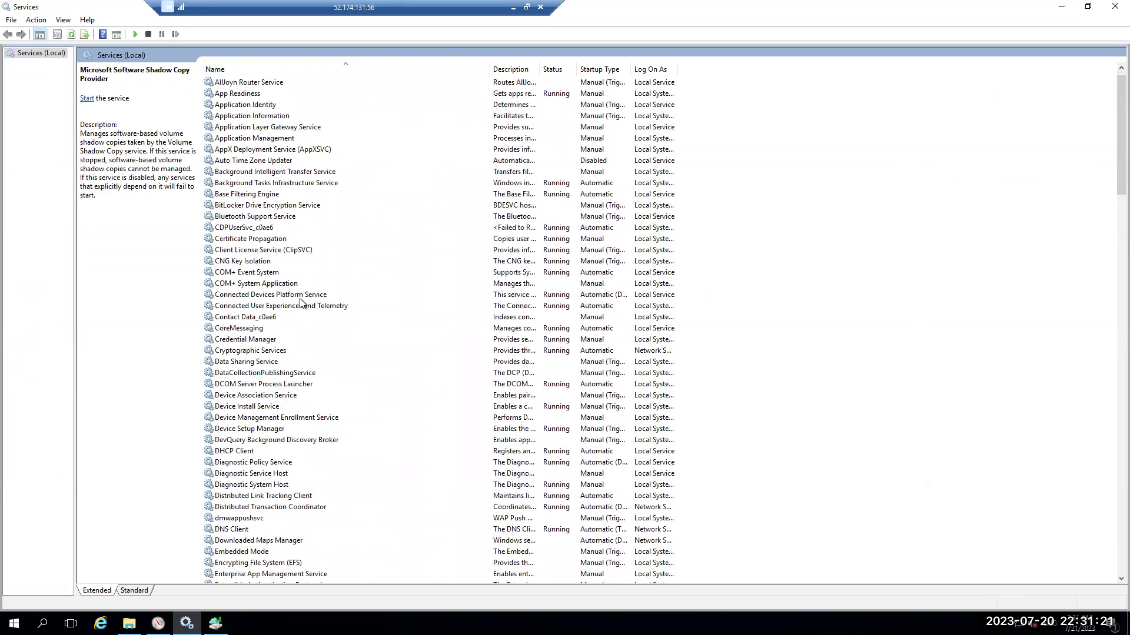
pyautogui.scroll(-1, 301, 307)
pyautogui.scroll(-1, 260, 362)
pyautogui.scroll(1, 261, 363)
# Search further through the services list for the Azure agents.
pyautogui.click(245, 179)
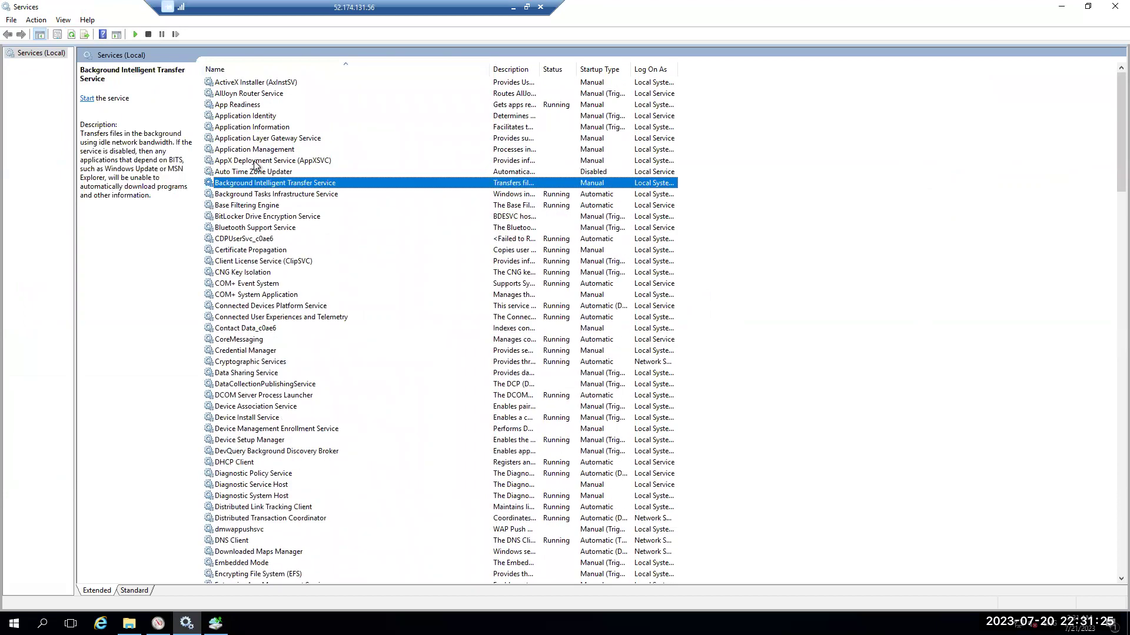
pyautogui.press('Home')
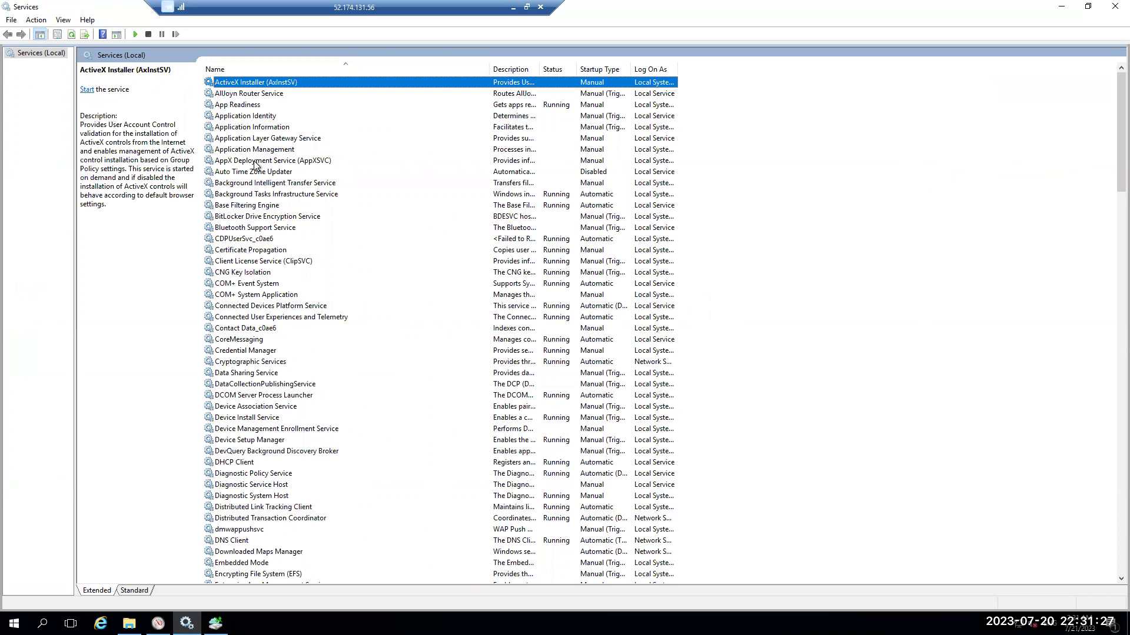
pyautogui.press('k')
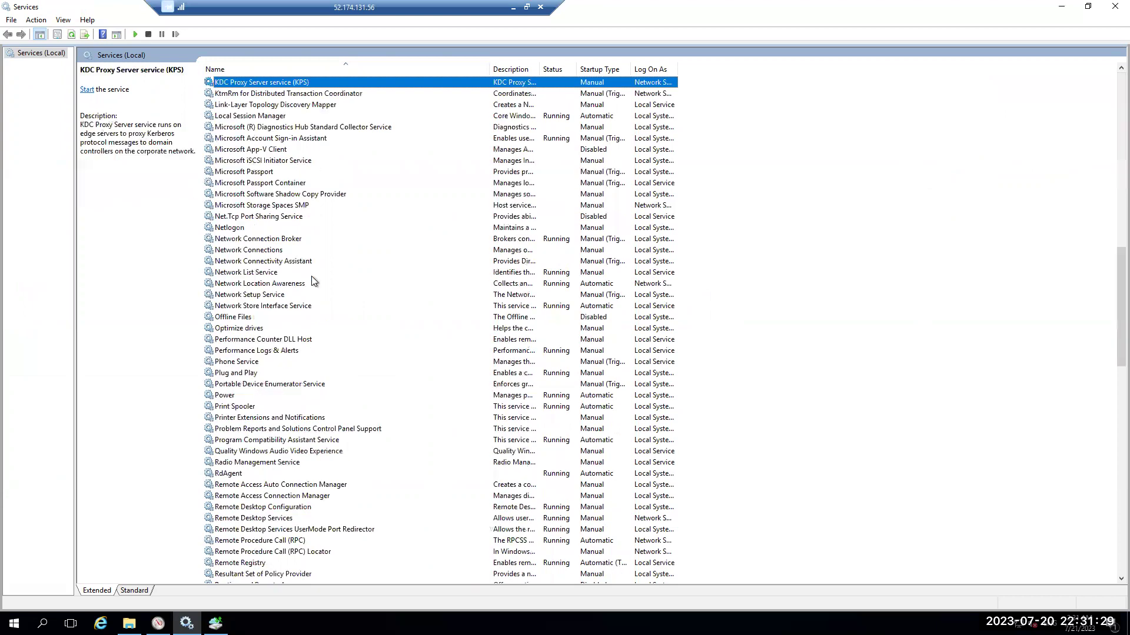
pyautogui.click(268, 228)
pyautogui.scroll(5, 266, 230)
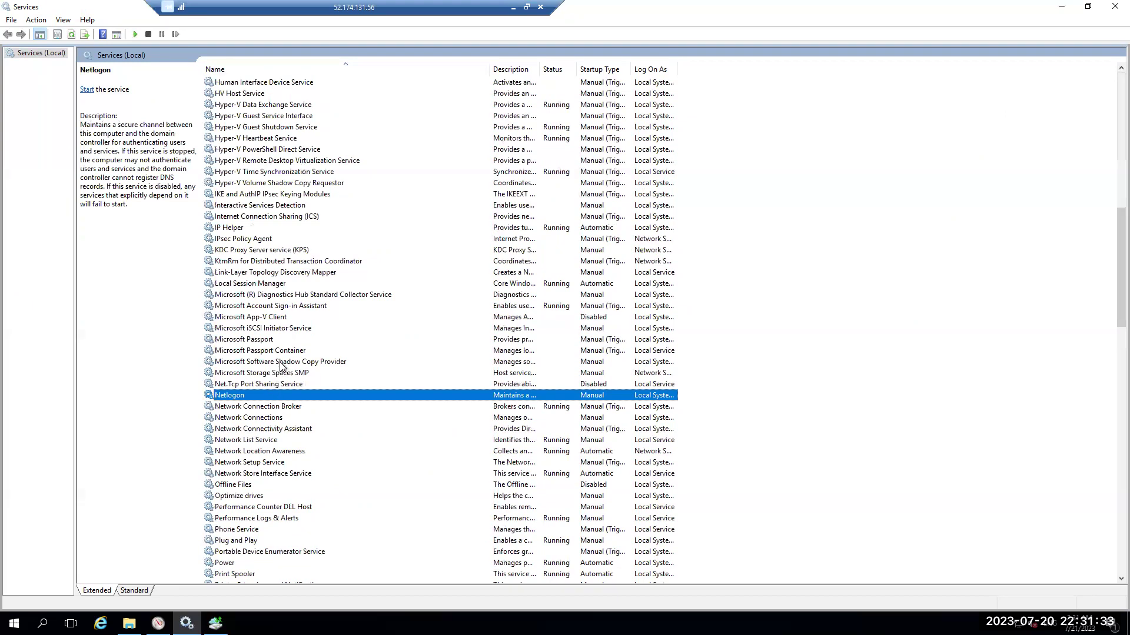
pyautogui.click(285, 306)
pyautogui.click(285, 263)
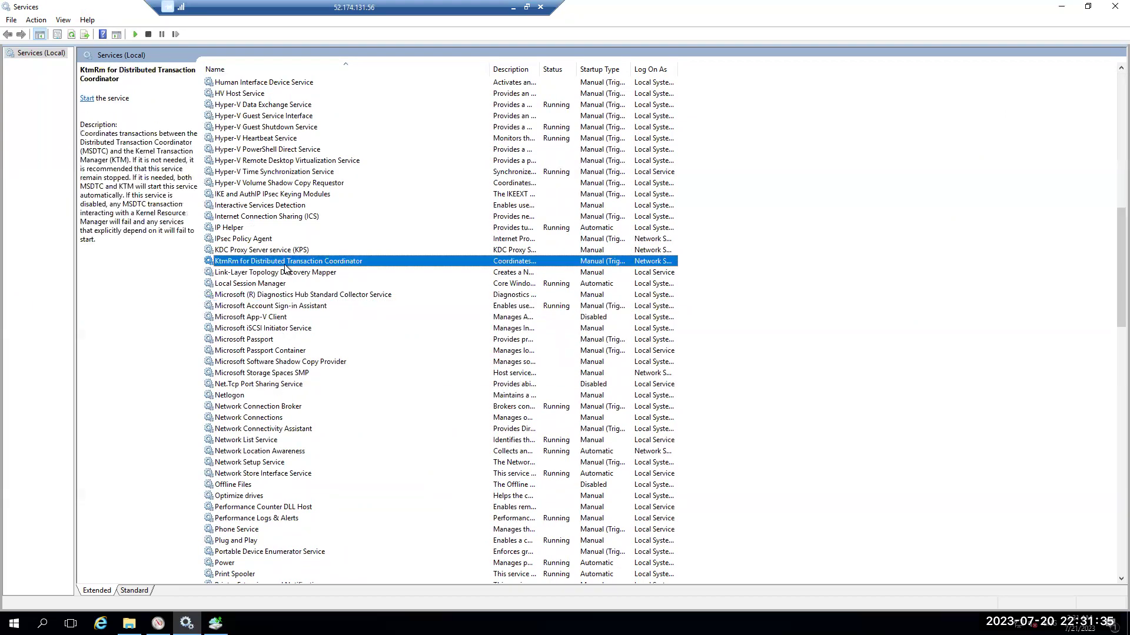
# Refresh the list and check both Azure Recovery Services agents, widening the Log On As column.
pyautogui.click(71, 34)
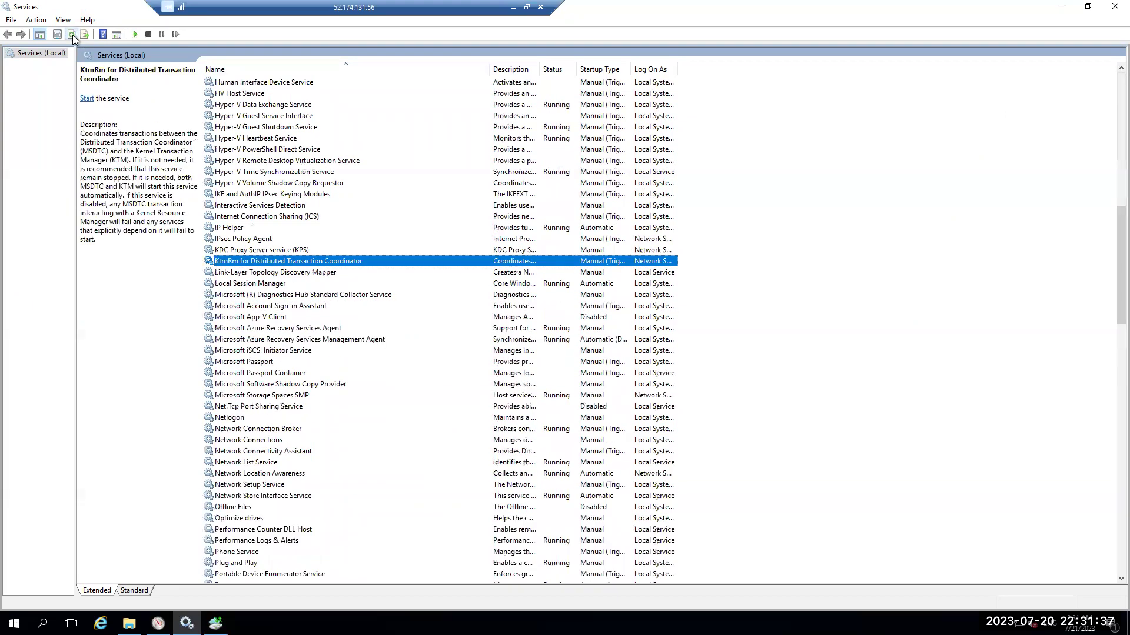
pyautogui.click(298, 340)
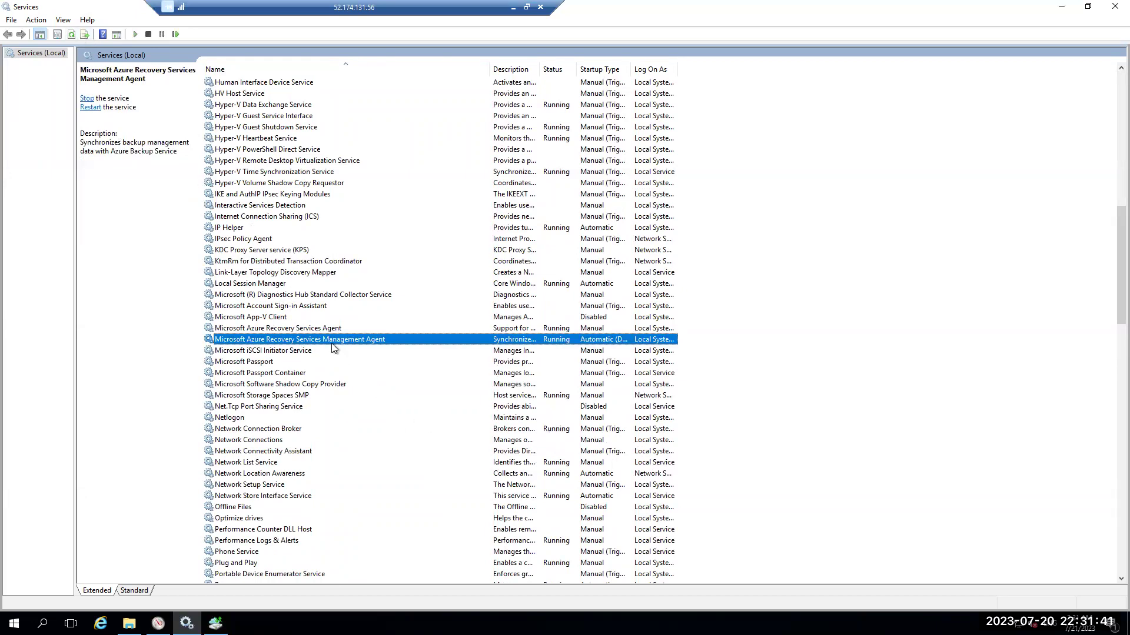
pyautogui.click(293, 329)
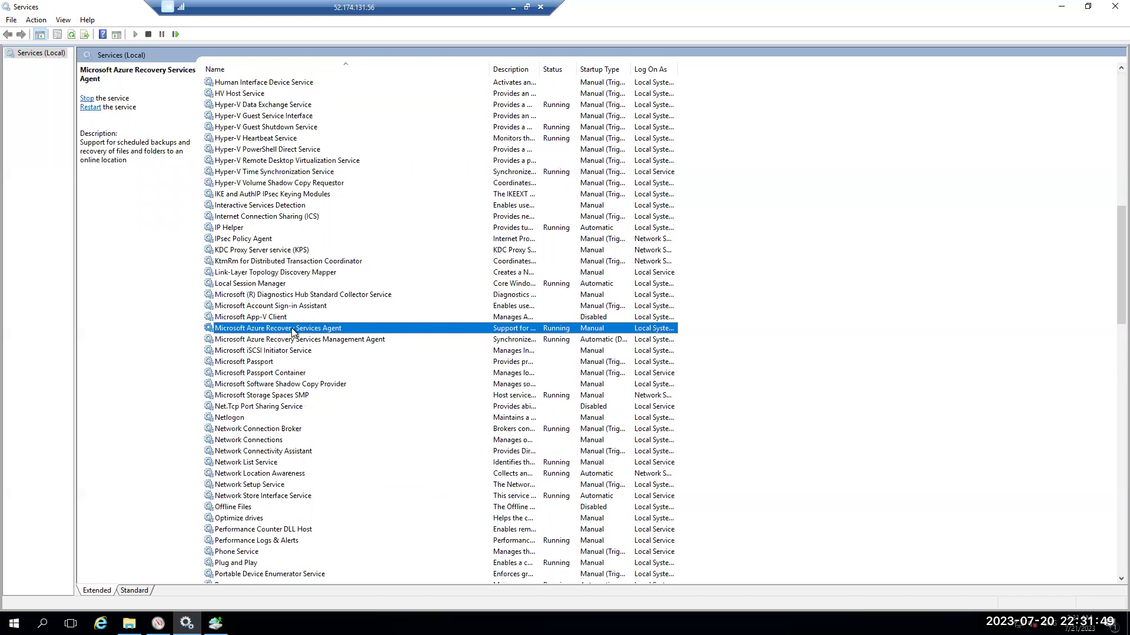
pyautogui.moveTo(676, 65); pyautogui.dragTo(853, 102)
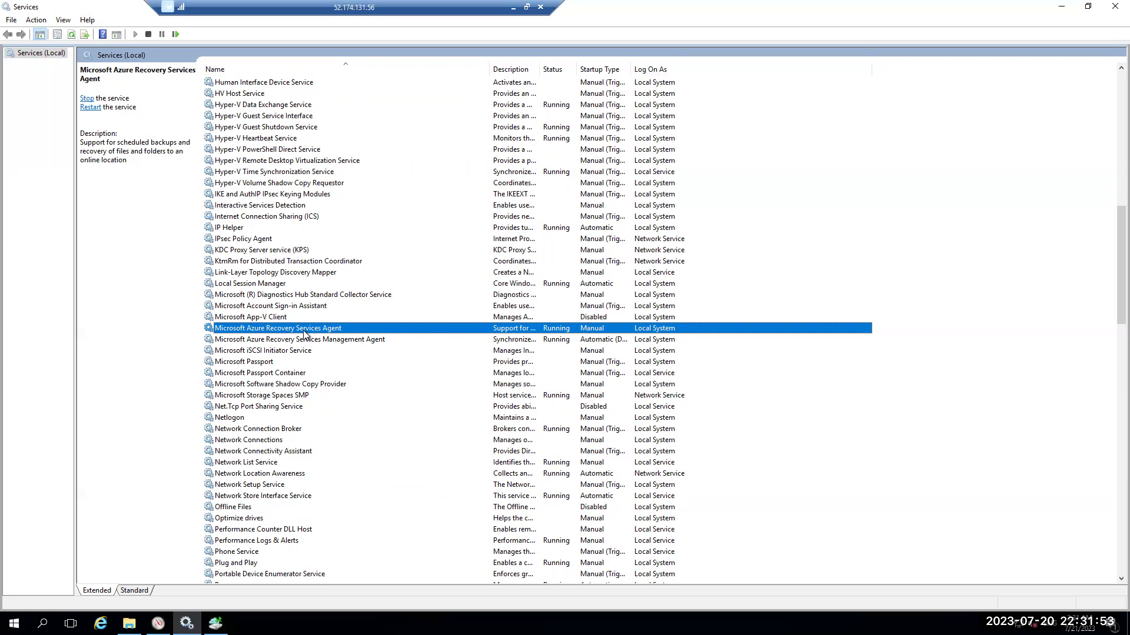
# Open the Microsoft Azure Recovery Services Agent properties and highlight cbengine.exe in its executable path.
pyautogui.doubleClick(304, 331)
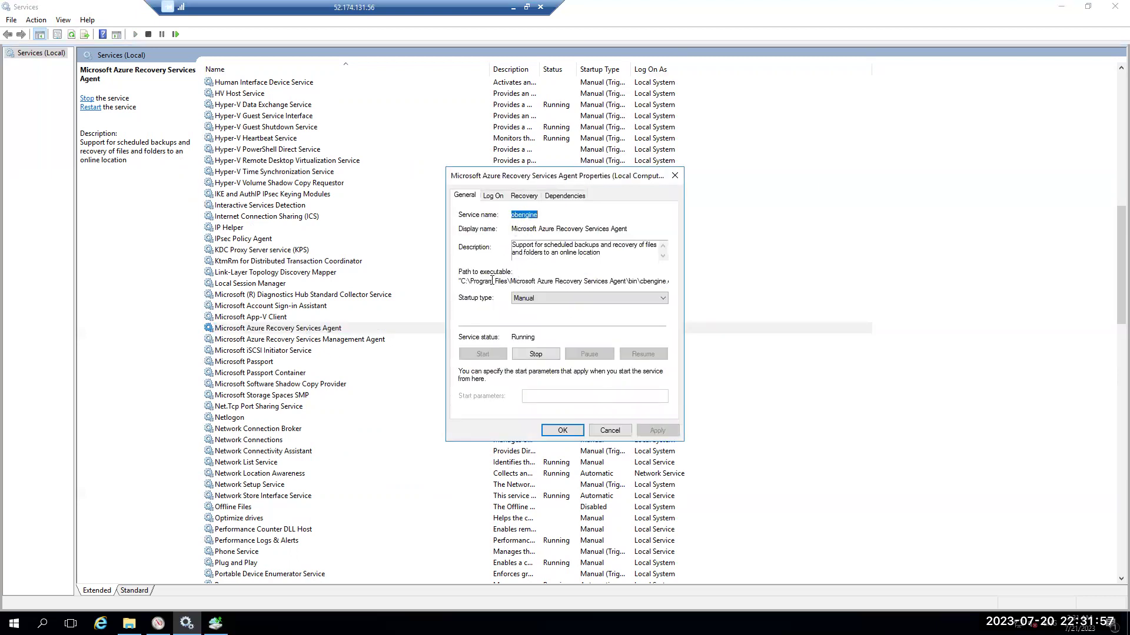
pyautogui.moveTo(461, 286); pyautogui.dragTo(675, 283)
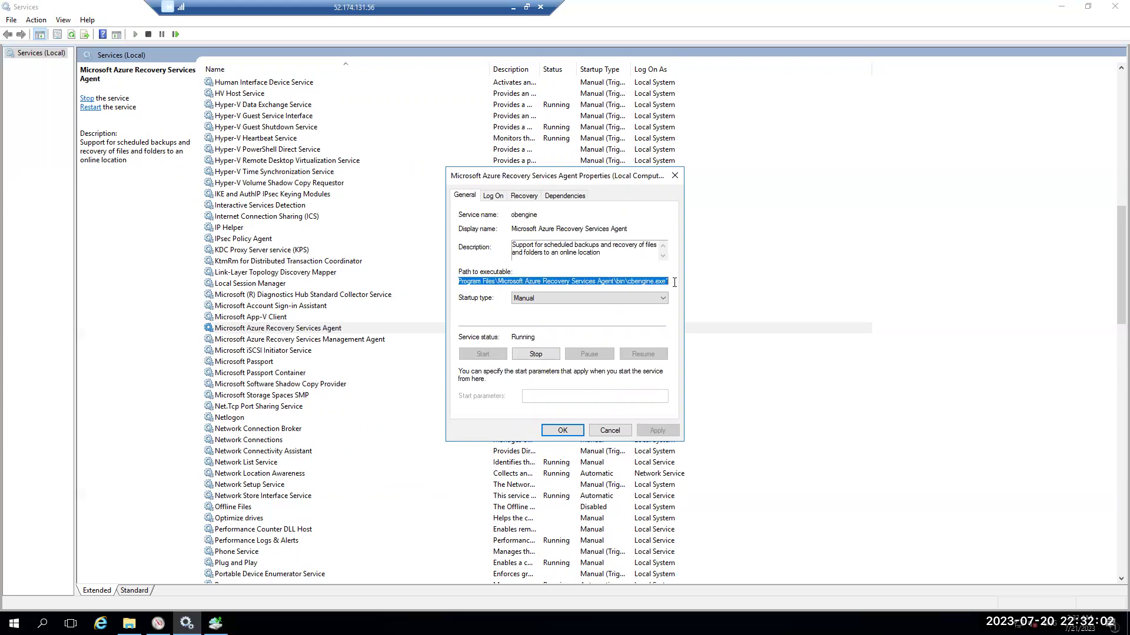
pyautogui.click(644, 281)
pyautogui.moveTo(624, 281); pyautogui.dragTo(664, 281)
pyautogui.click(157, 623)
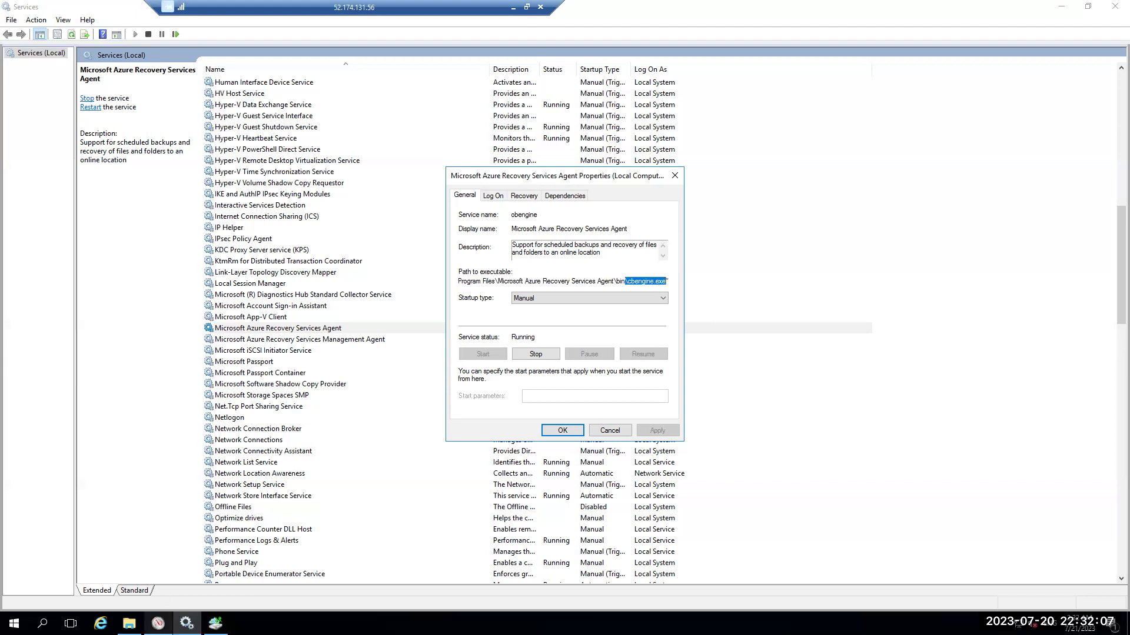
# Show Resource Monitor's Network tab with Network Activity and TCP Connections expanded.
pyautogui.click(225, 115)
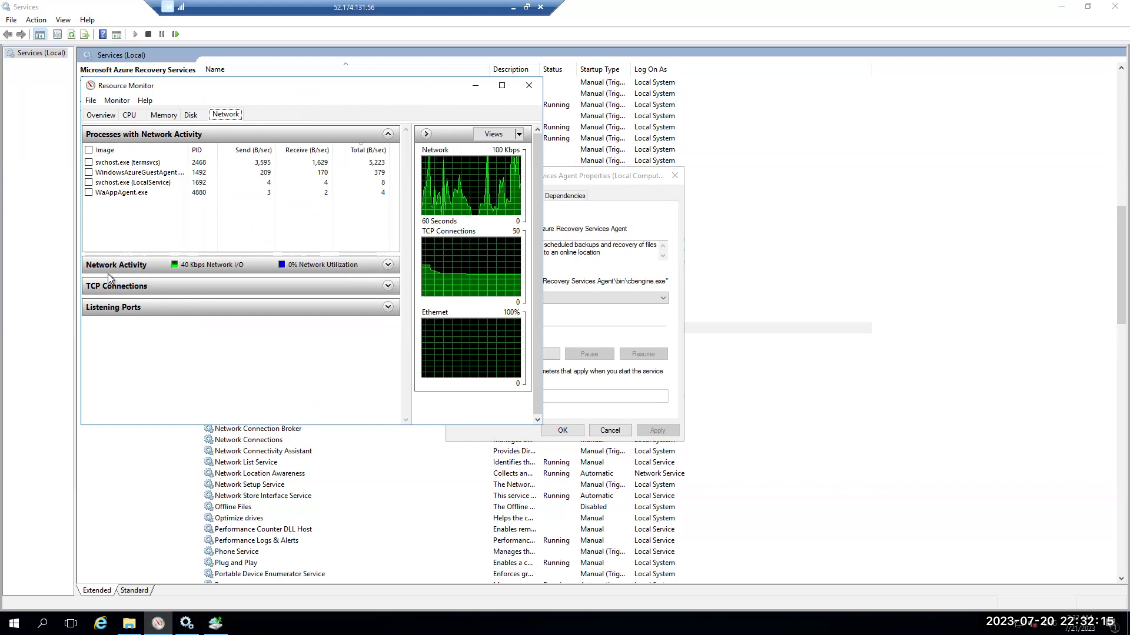
pyautogui.moveTo(586, 180); pyautogui.dragTo(657, 180)
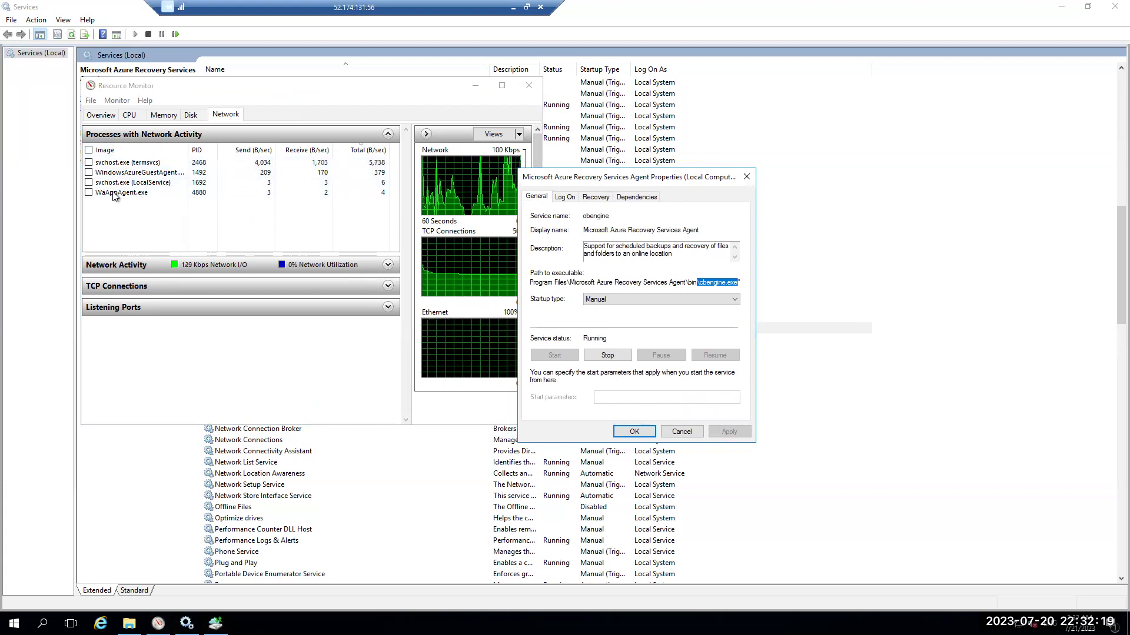
pyautogui.click(130, 267)
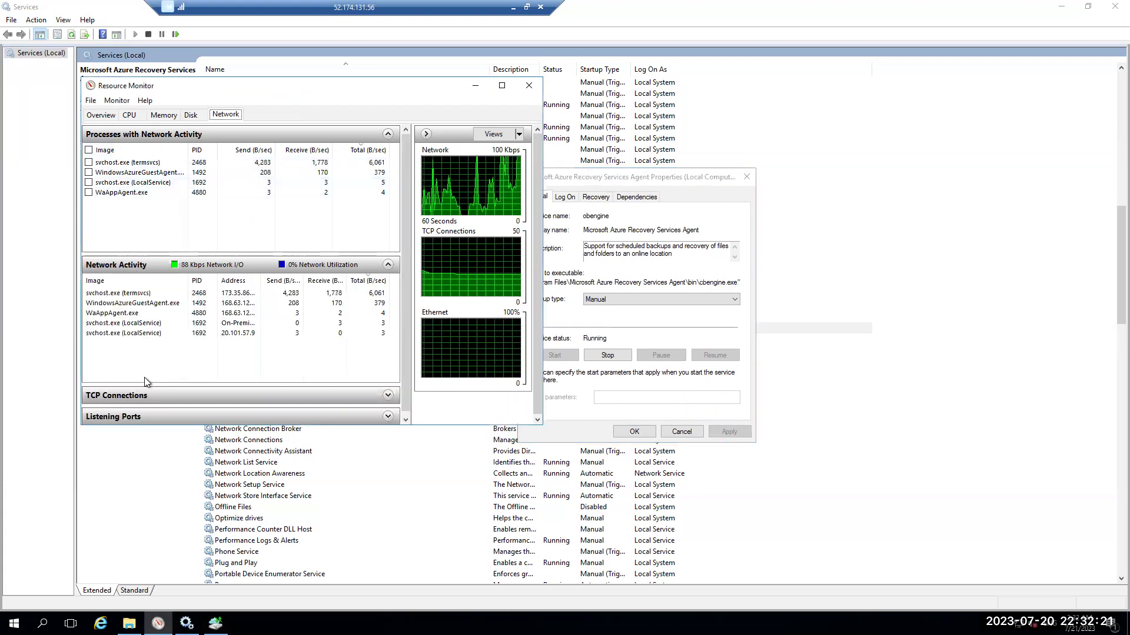
pyautogui.click(147, 396)
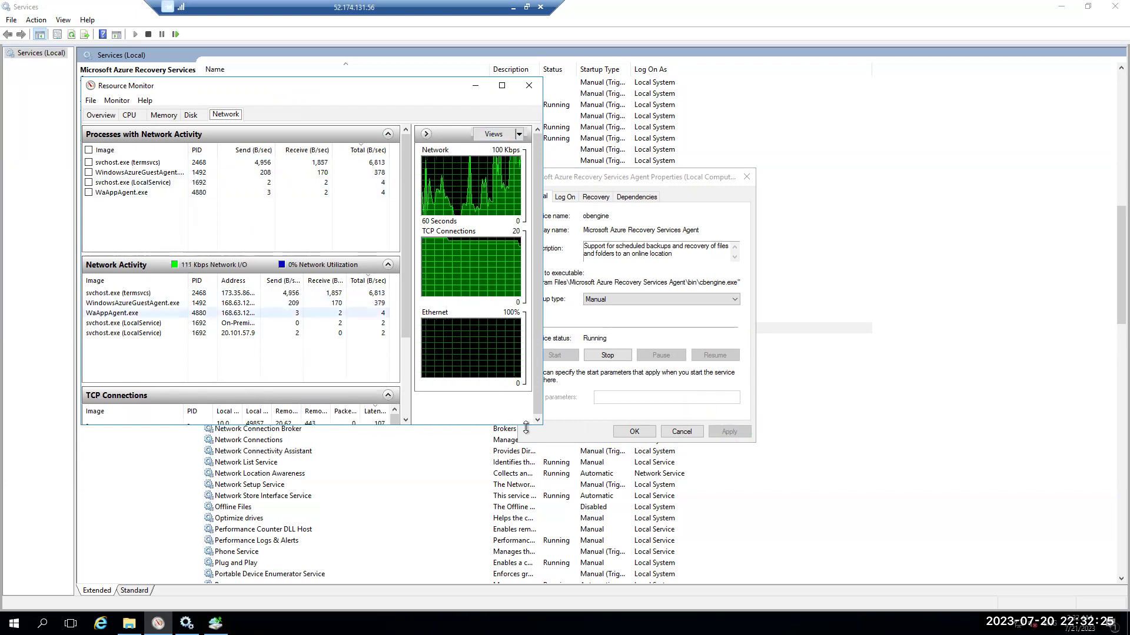
pyautogui.moveTo(404, 309); pyautogui.dragTo(403, 383)
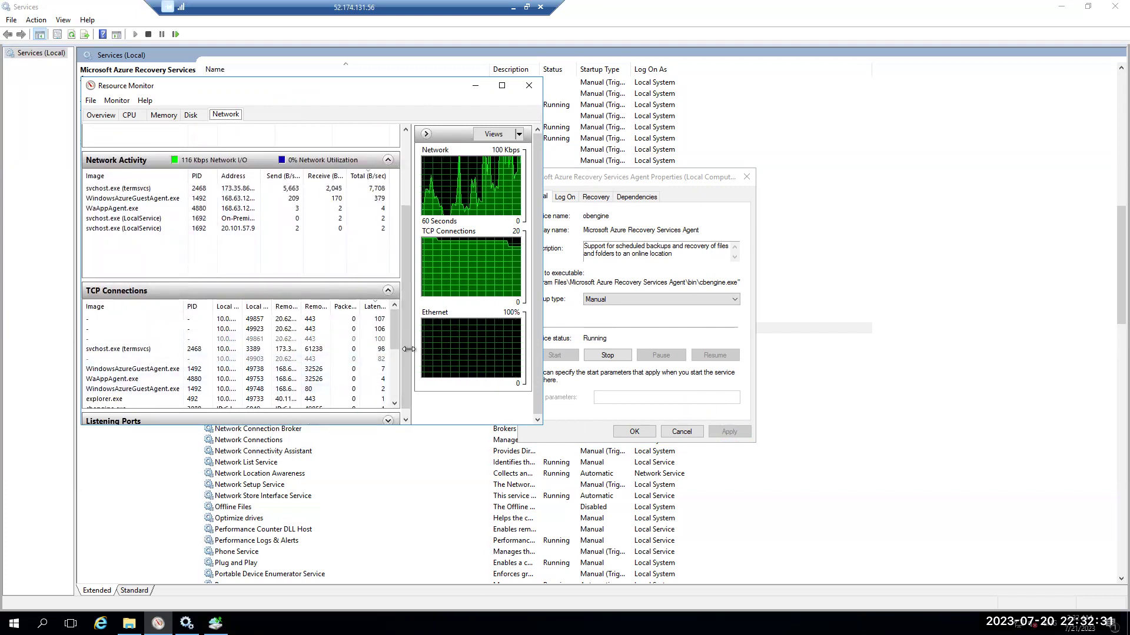
pyautogui.moveTo(404, 348); pyautogui.dragTo(404, 266)
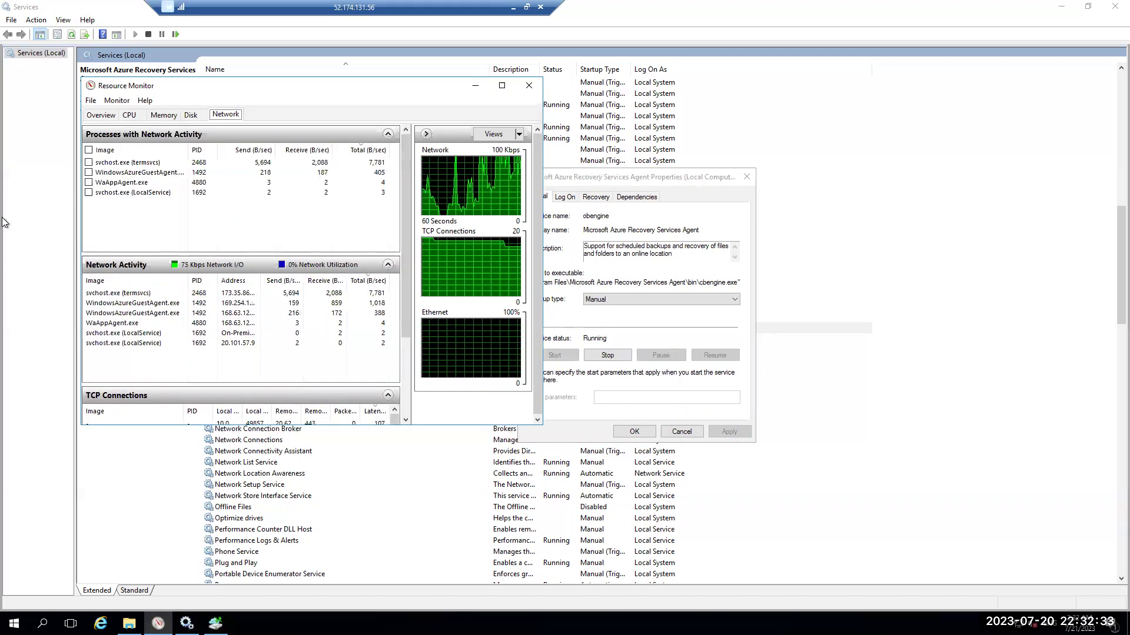
# Close the backup agent's Properties dialog and minimize Services to reveal Azure Backup.
pyautogui.moveTo(697, 283); pyautogui.dragTo(738, 283)
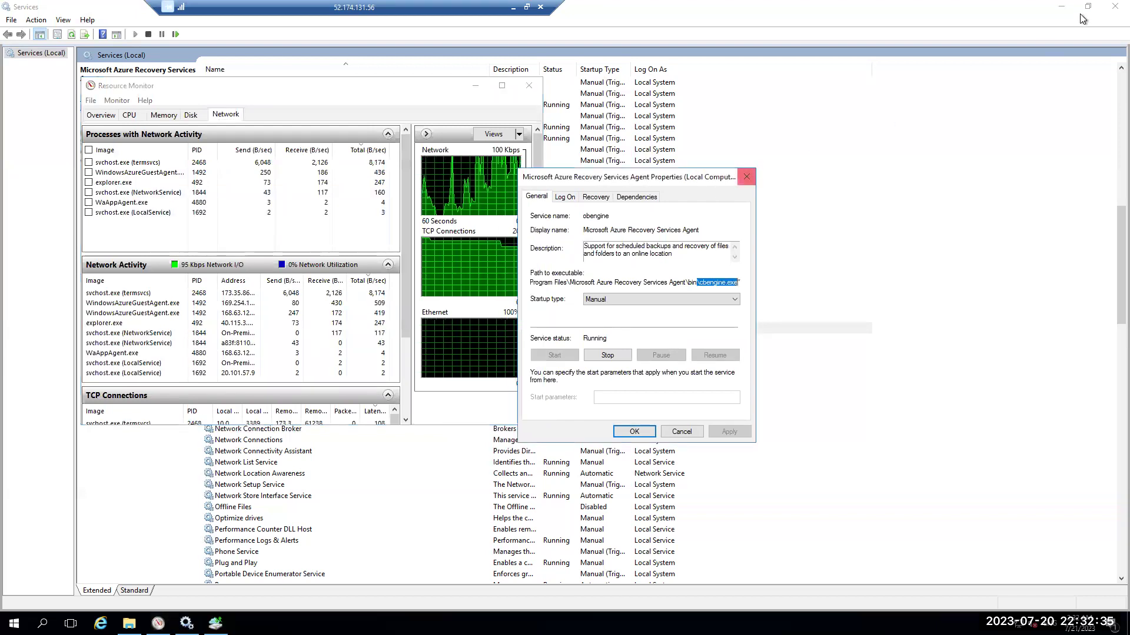
pyautogui.click(746, 178)
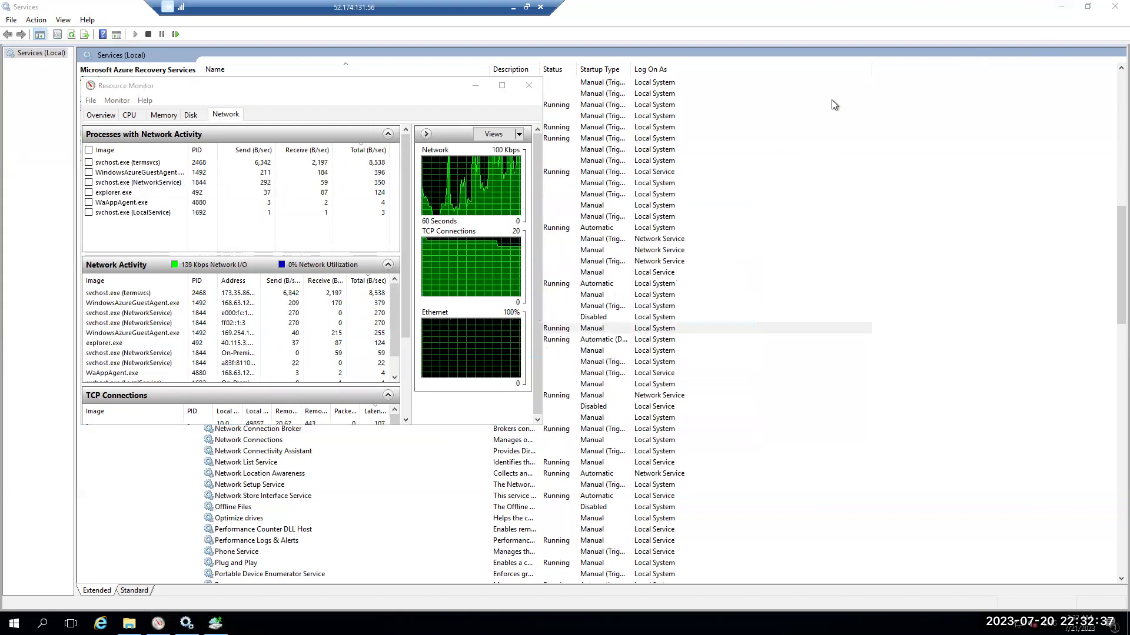
pyautogui.click(1061, 11)
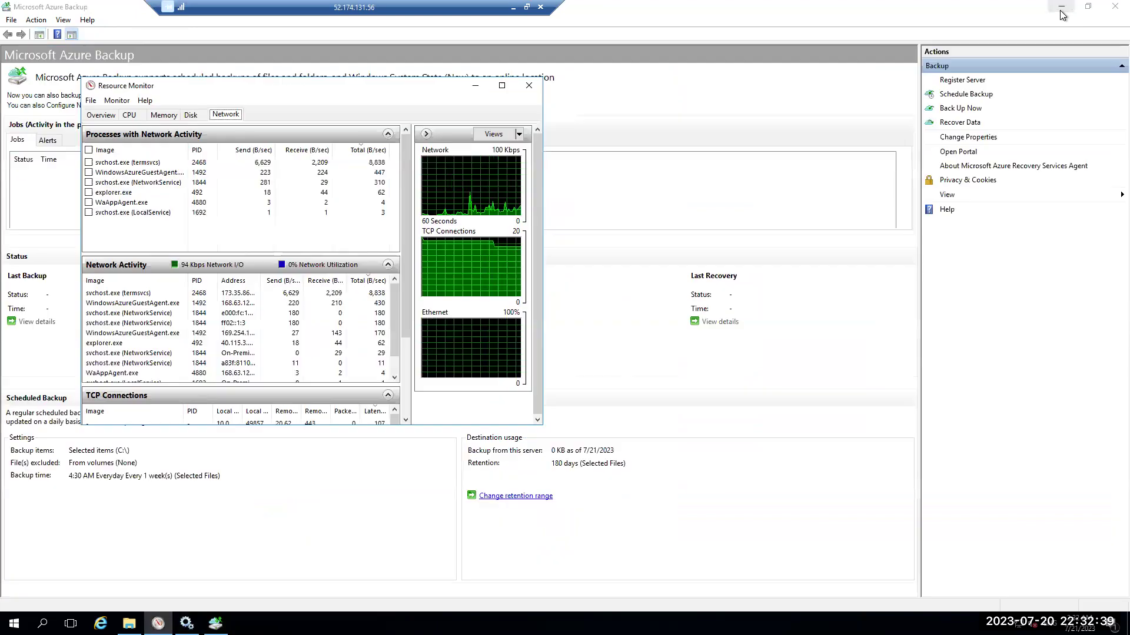
# Relaunch Resource Monitor via a 'res' Start search, then start Back Up Now in Azure Backup.
pyautogui.click(529, 87)
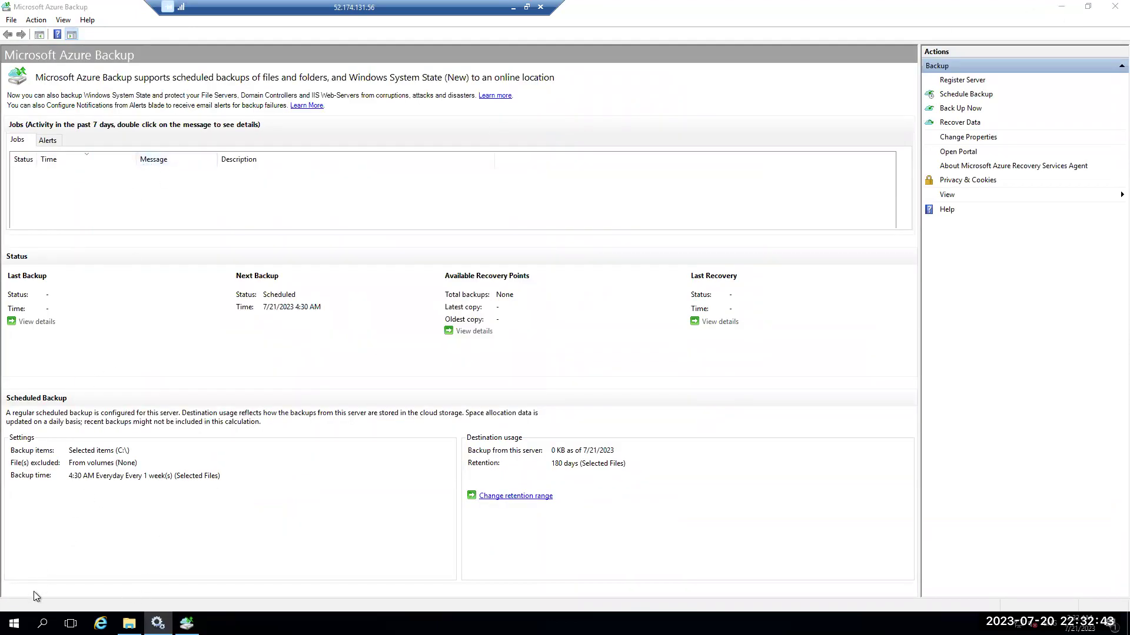
pyautogui.click(14, 623)
pyautogui.write('res')
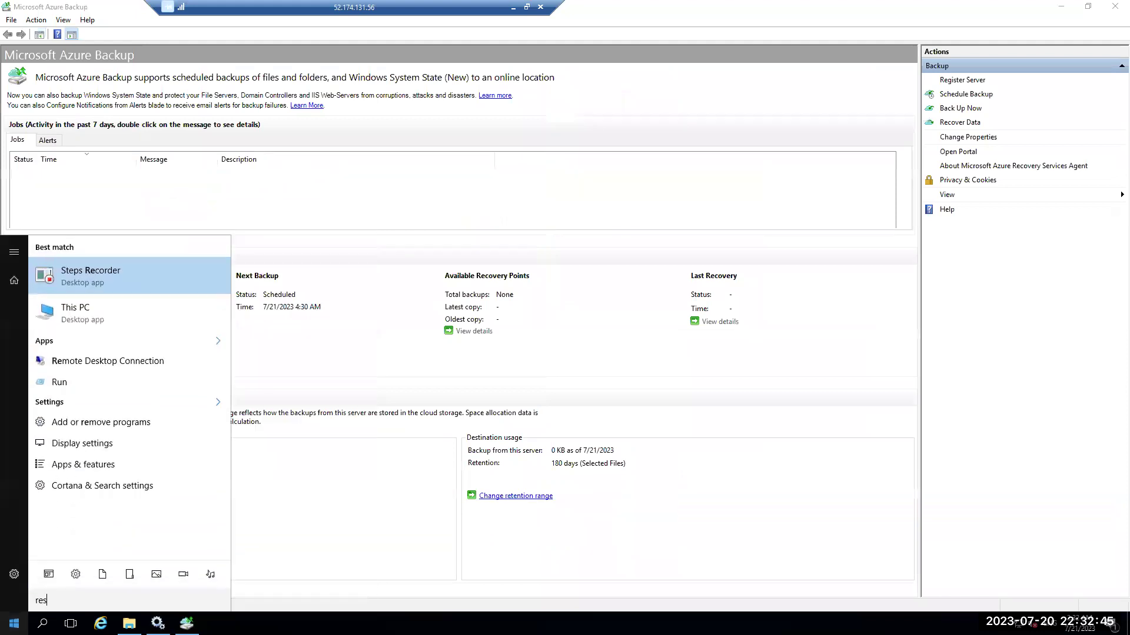
pyautogui.press('Return')
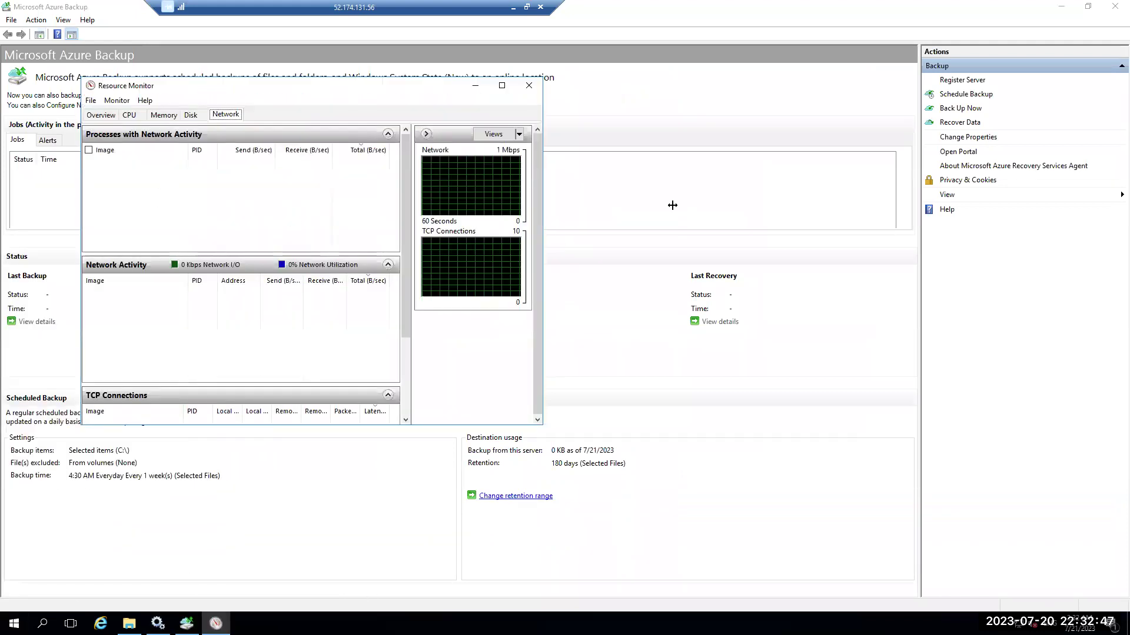
pyautogui.click(726, 111)
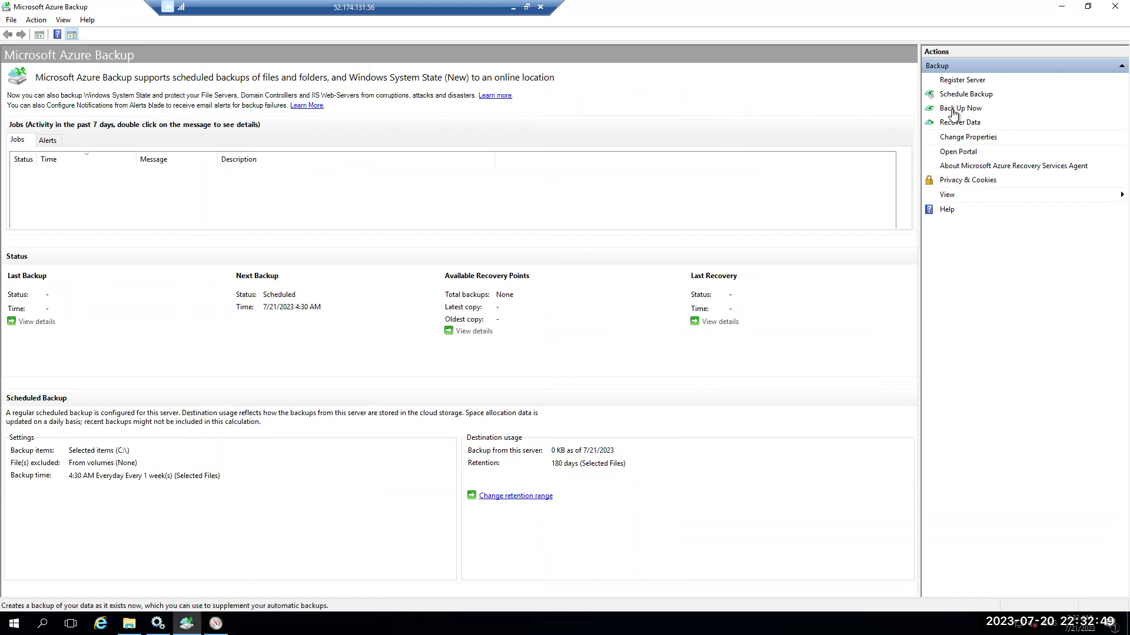
pyautogui.click(955, 109)
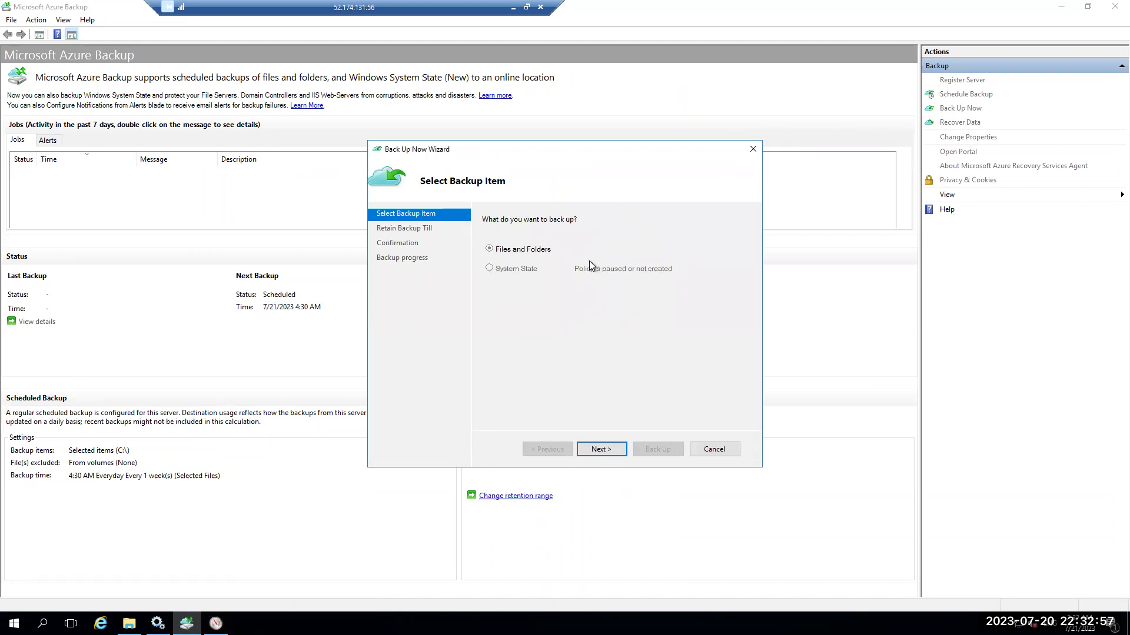
# Back up Files and Folders (C:\) with 8/20/2023 retention and watch it reach Preparing storage.
pyautogui.click(605, 449)
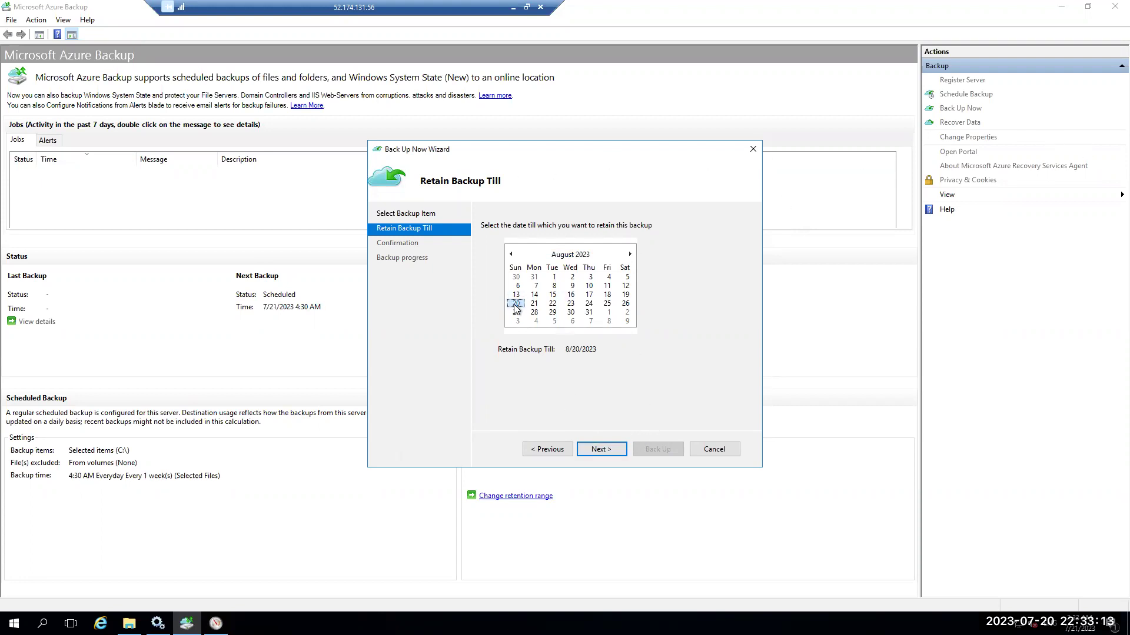
pyautogui.click(609, 451)
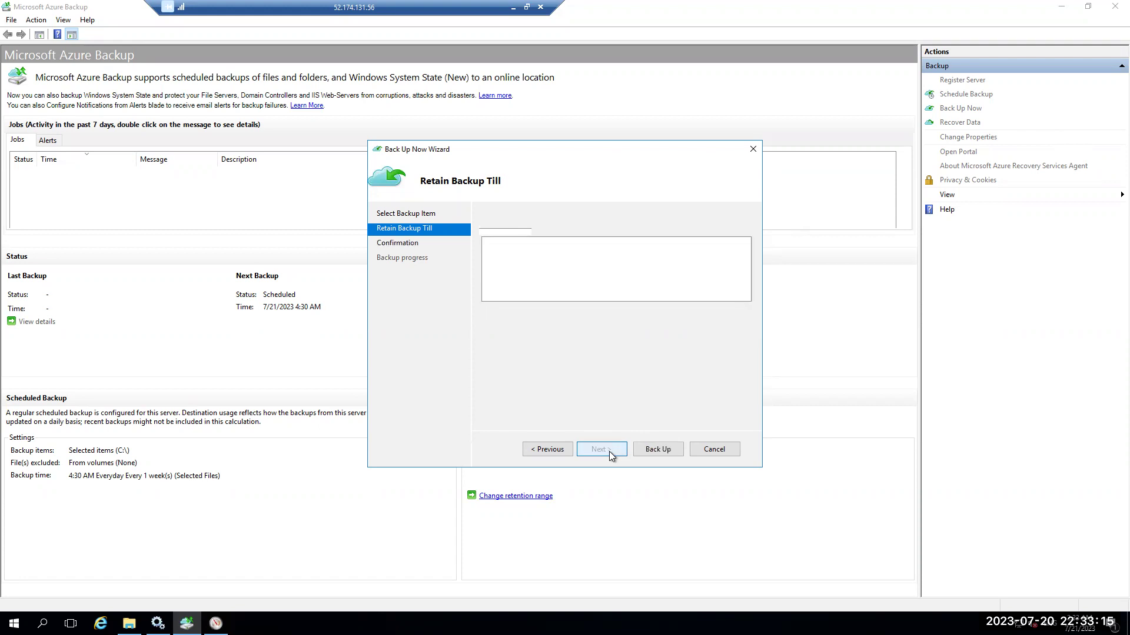
pyautogui.click(661, 455)
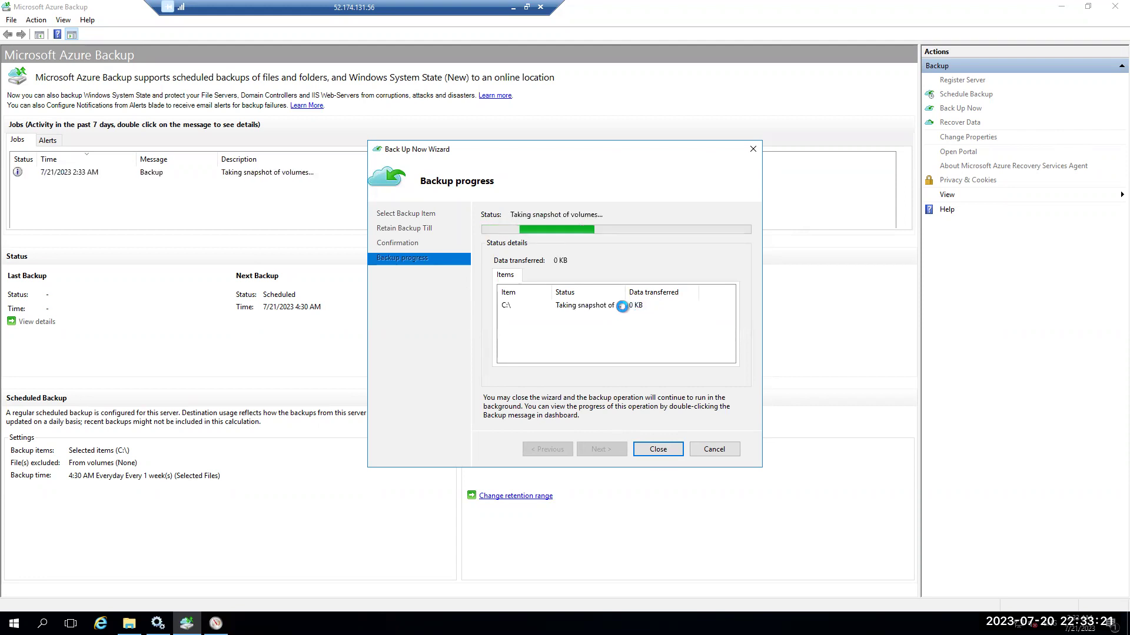
pyautogui.moveTo(674, 287); pyautogui.dragTo(676, 288)
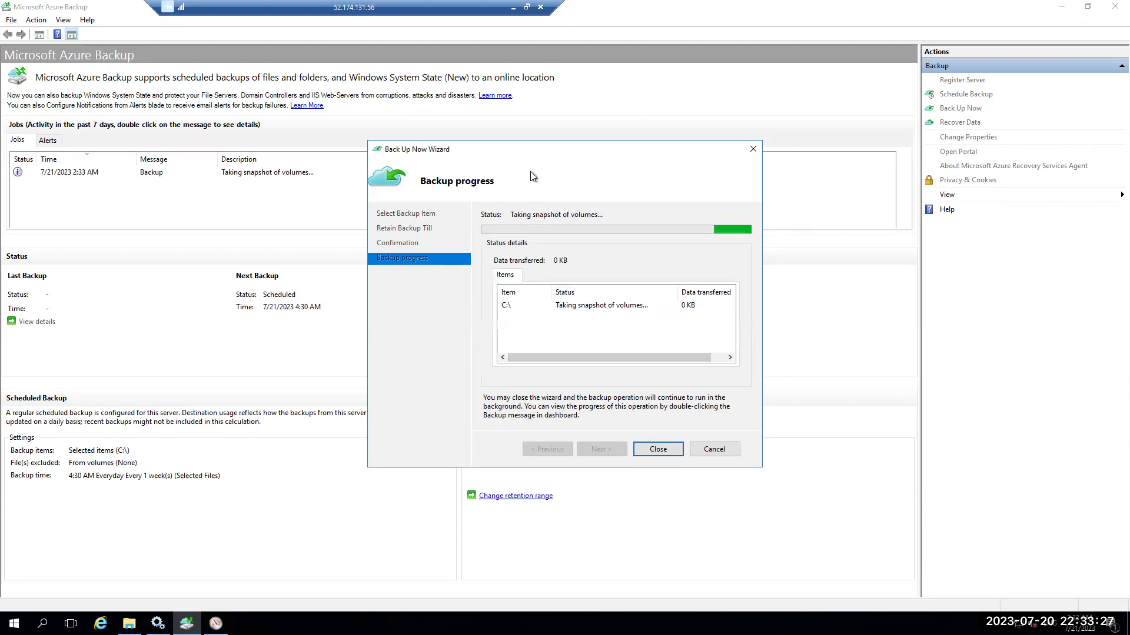
pyautogui.moveTo(639, 141); pyautogui.dragTo(602, 252)
pyautogui.click(496, 167)
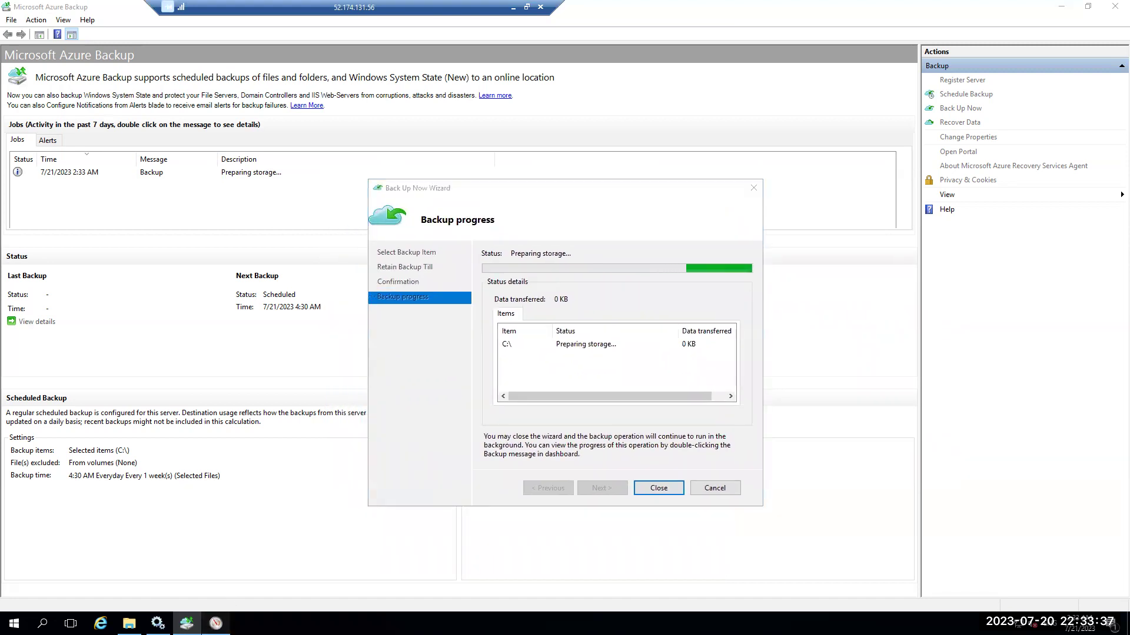
pyautogui.click(215, 623)
# Filter network activity to cbengine.exe and widen Address to show IPs like 20.62.133.150.
pyautogui.click(89, 173)
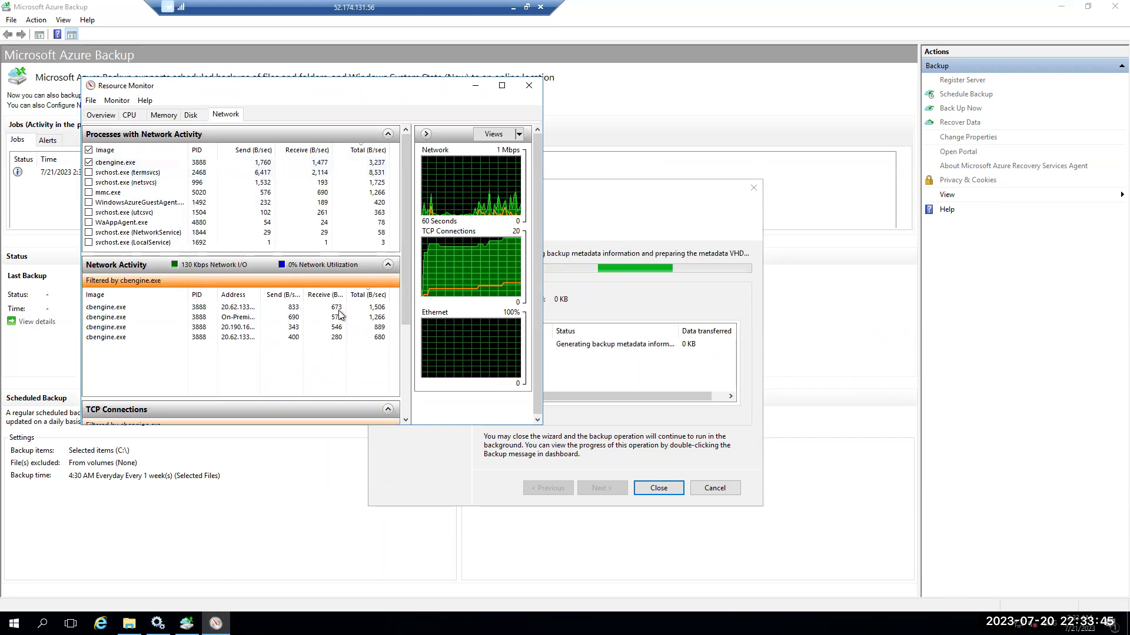
pyautogui.moveTo(188, 297); pyautogui.dragTo(144, 297)
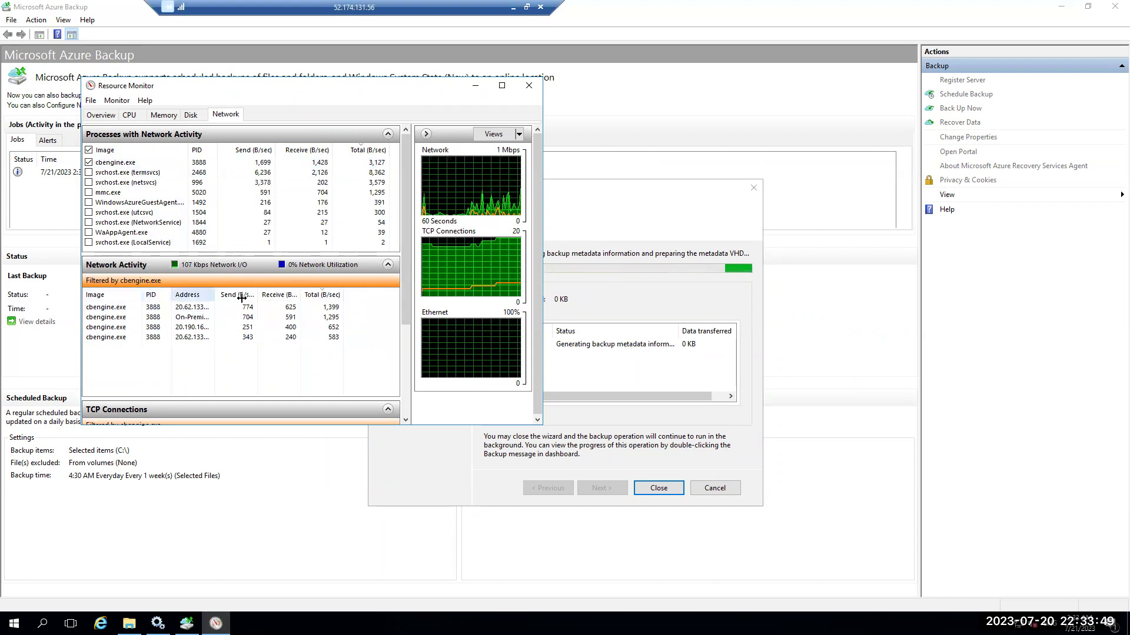
pyautogui.moveTo(242, 298); pyautogui.dragTo(252, 297)
pyautogui.click(199, 320)
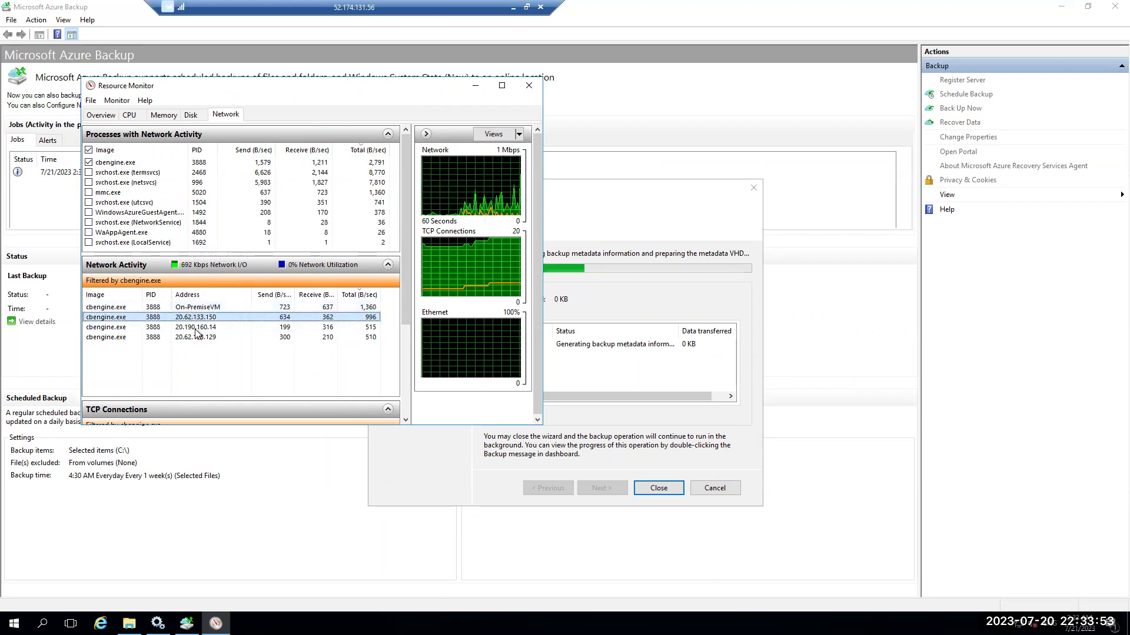
pyautogui.click(196, 335)
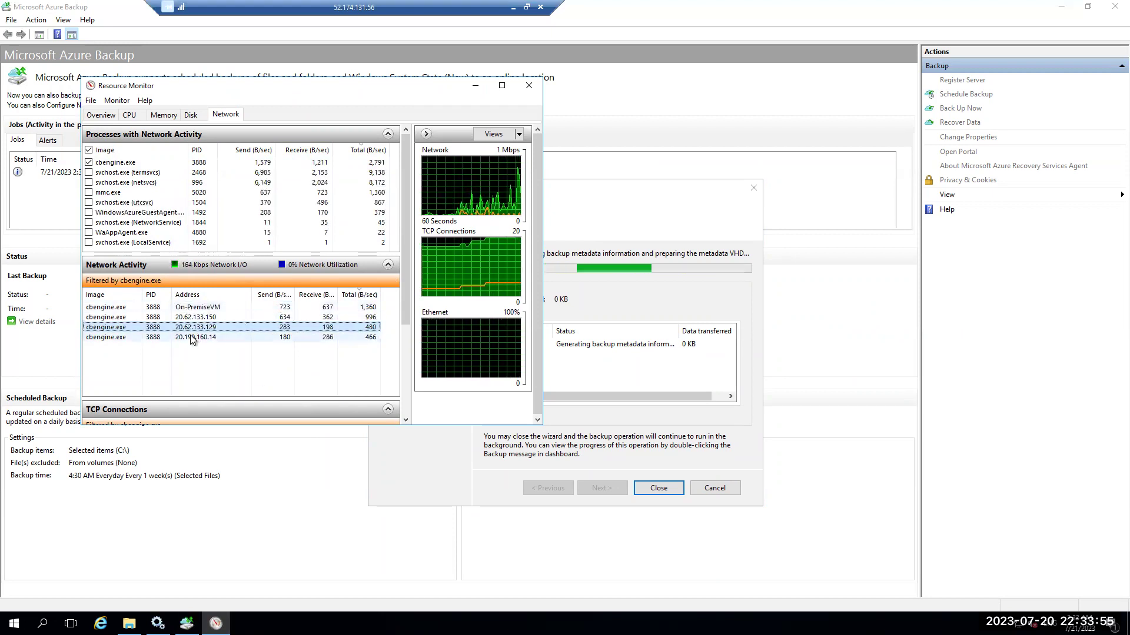
# Widen the TCP Connections Local Address and Remote Address columns to show full addresses.
pyautogui.click(405, 353)
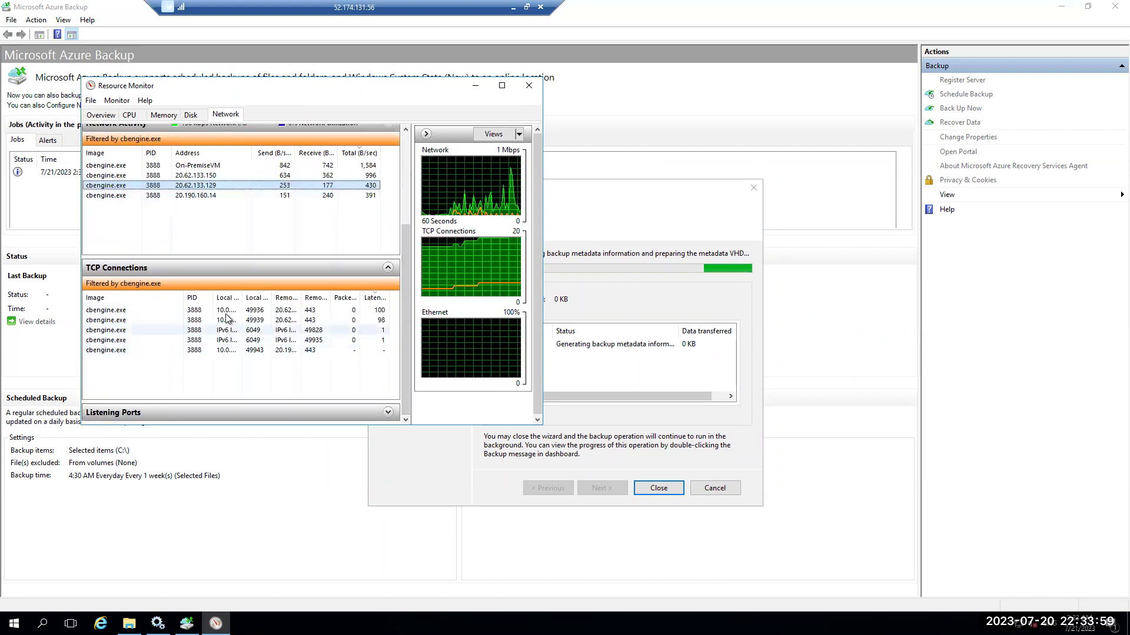
pyautogui.moveTo(167, 293); pyautogui.dragTo(116, 294)
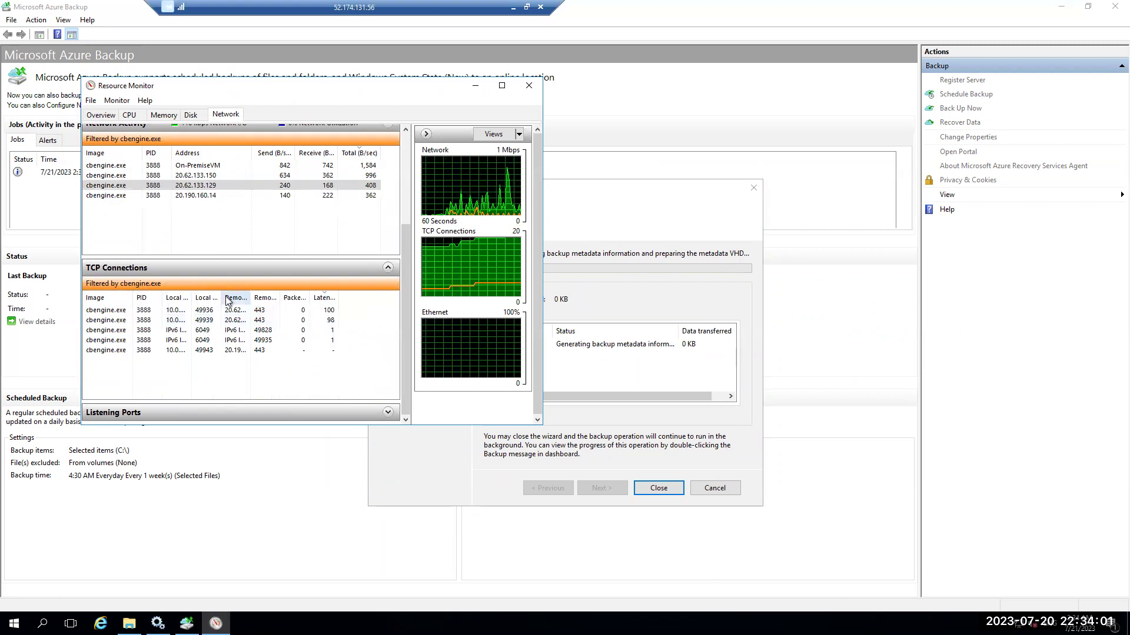
pyautogui.moveTo(250, 294); pyautogui.dragTo(327, 294)
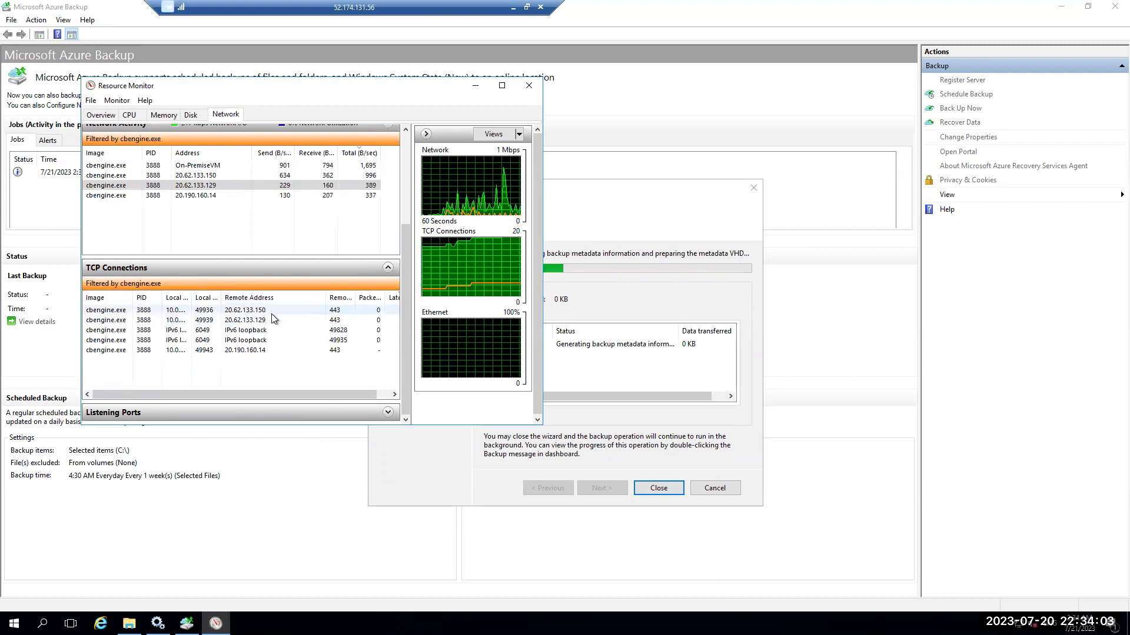
pyautogui.click(262, 311)
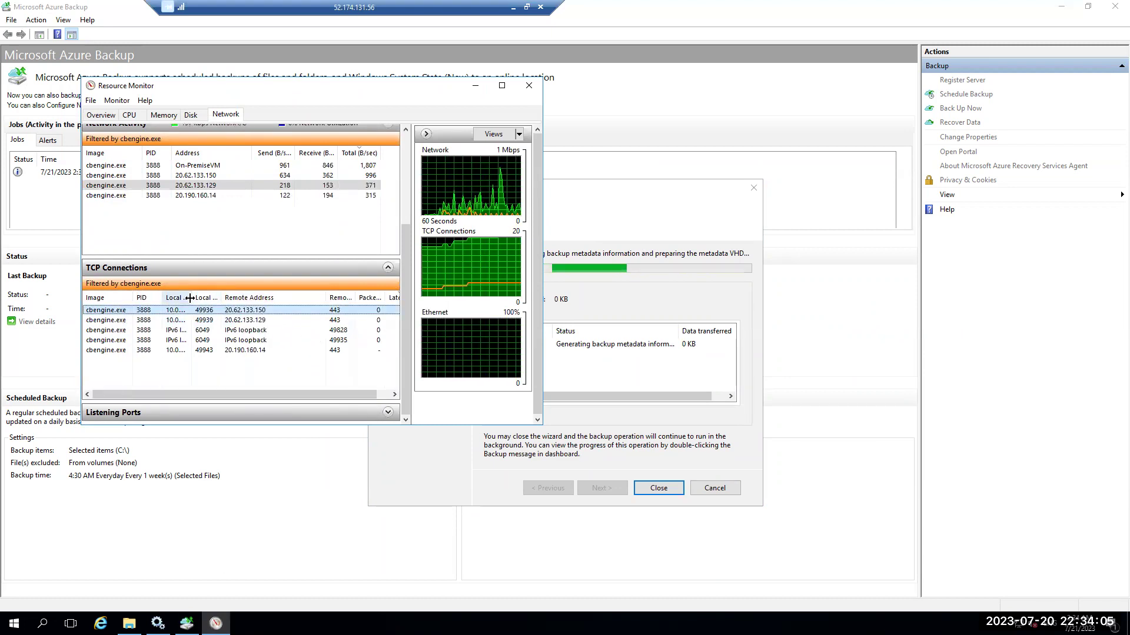
pyautogui.moveTo(191, 295); pyautogui.dragTo(237, 294)
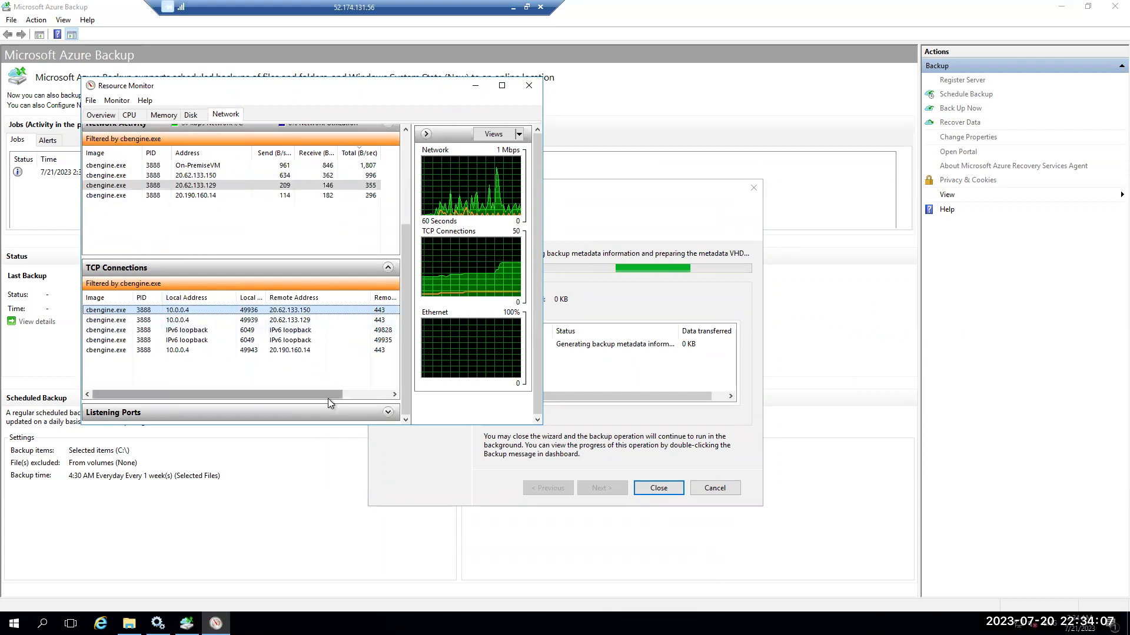
pyautogui.moveTo(326, 397); pyautogui.dragTo(358, 398)
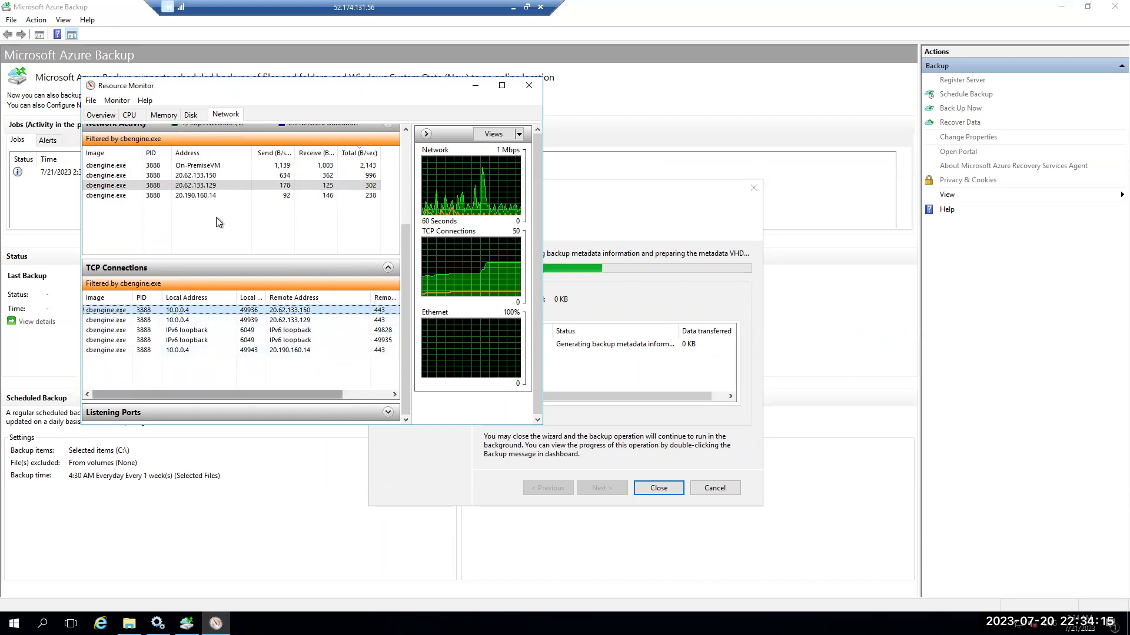
# Move the Resource Monitor window aside to uncover the backup wizard.
pyautogui.click(258, 167)
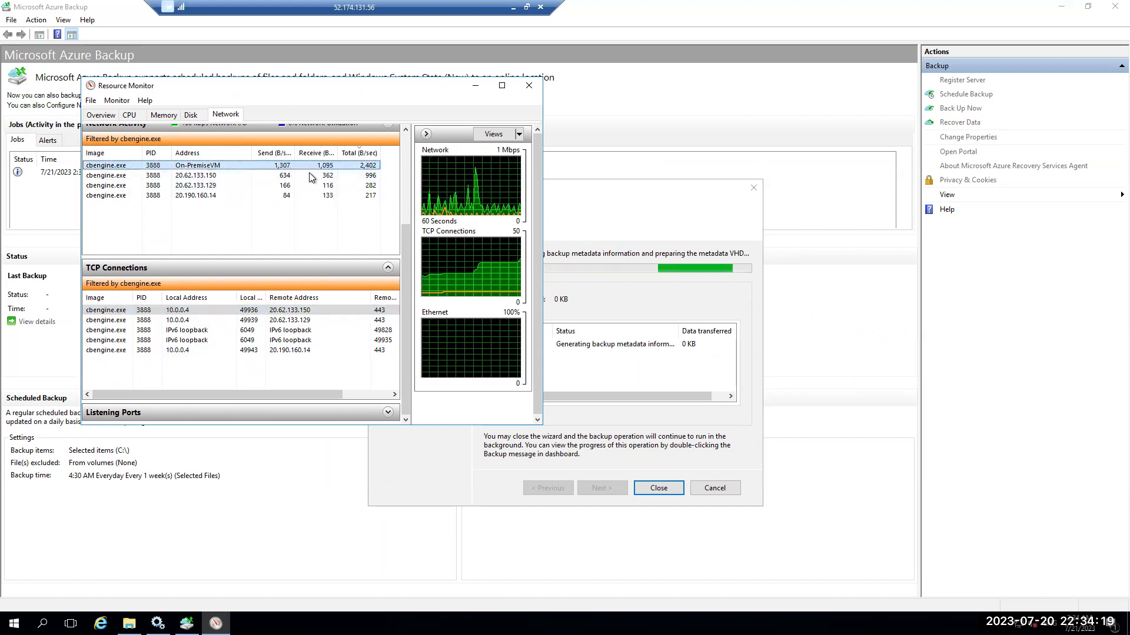
pyautogui.moveTo(348, 91); pyautogui.dragTo(267, 241)
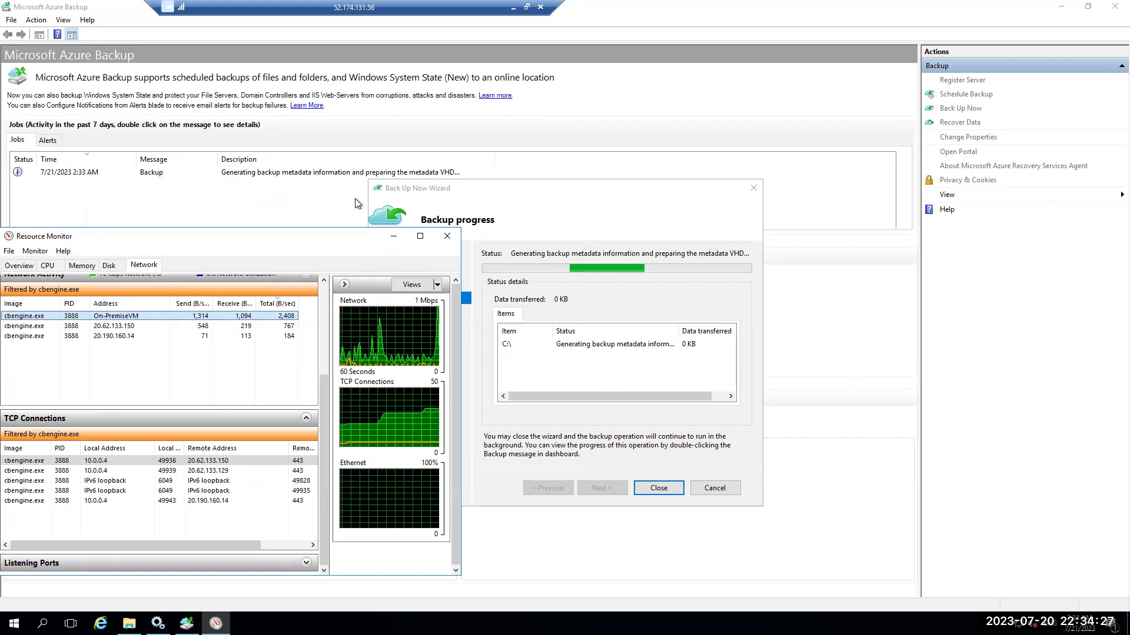
pyautogui.moveTo(289, 242); pyautogui.dragTo(351, 202)
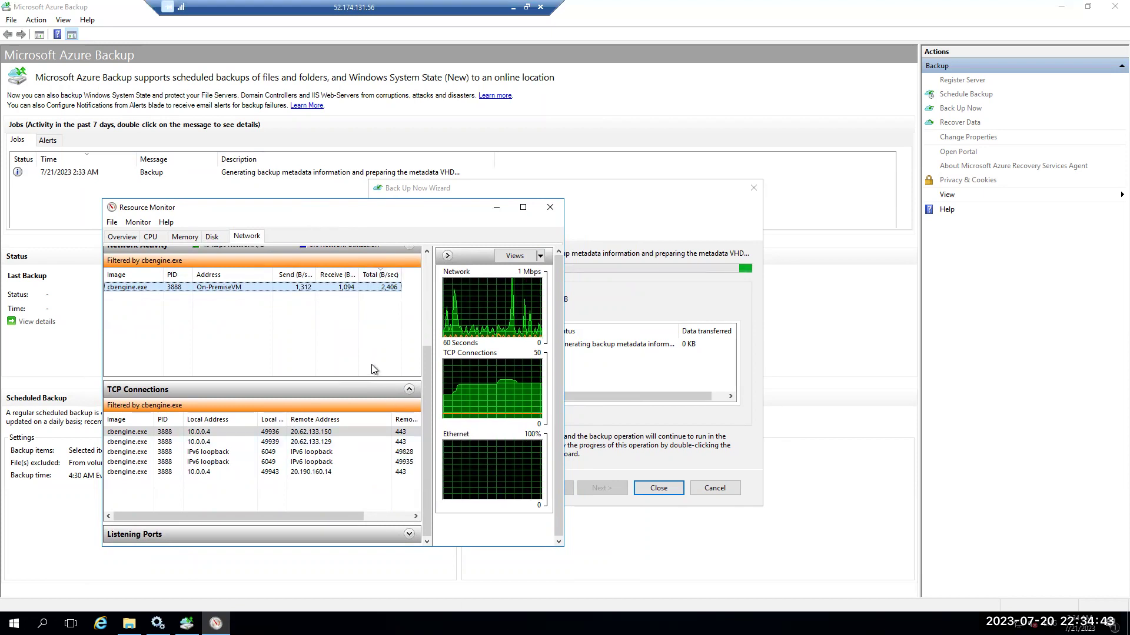
pyautogui.moveTo(357, 217); pyautogui.dragTo(305, 221)
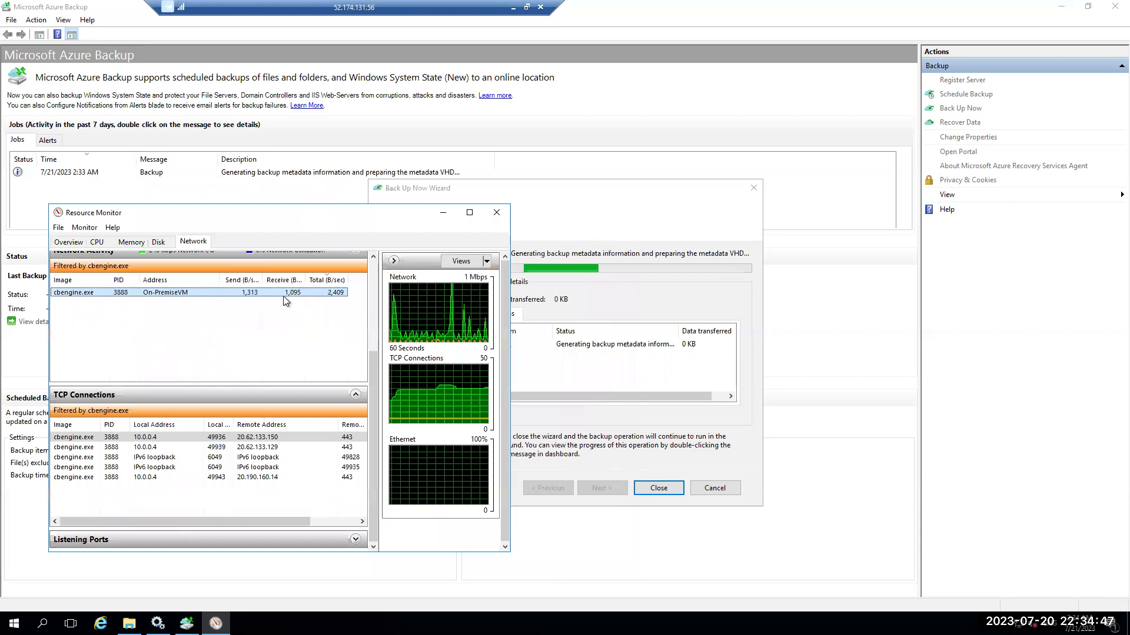
# Browse from C: into Program Files\Microsoft Azure Recovery Services Agent.
pyautogui.click(129, 623)
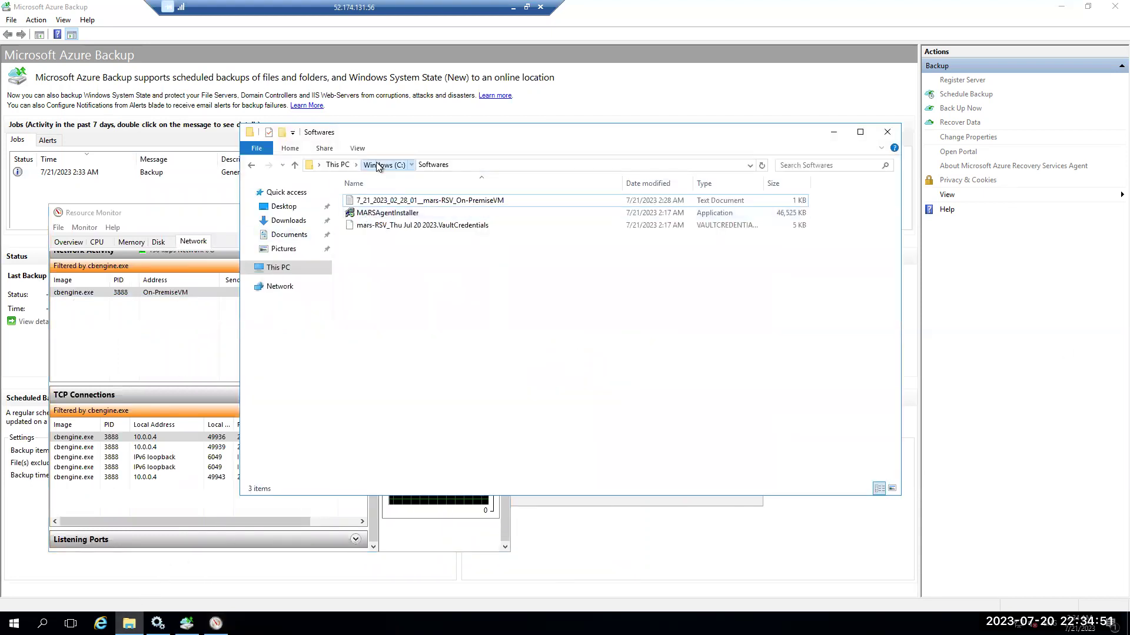
pyautogui.click(384, 165)
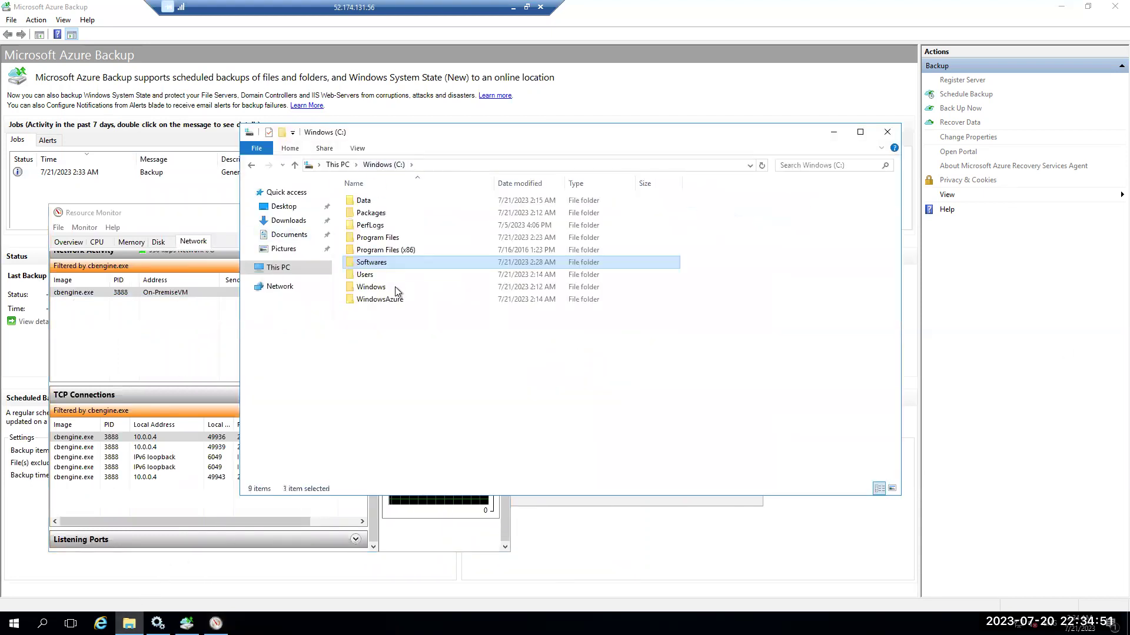
pyautogui.doubleClick(384, 250)
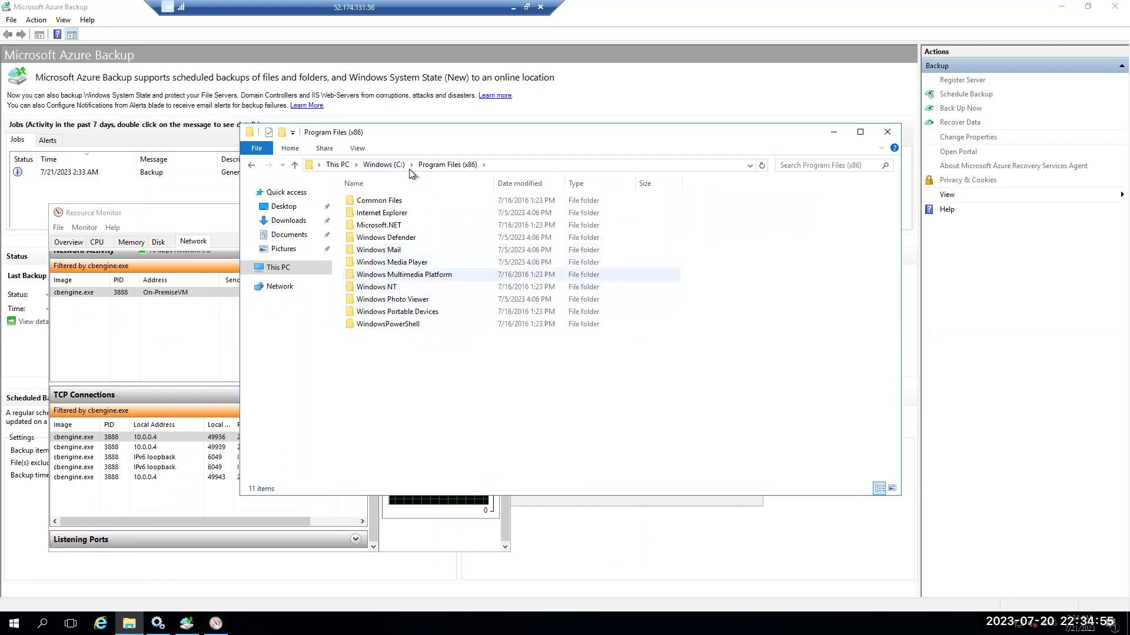
pyautogui.click(384, 164)
pyautogui.doubleClick(383, 238)
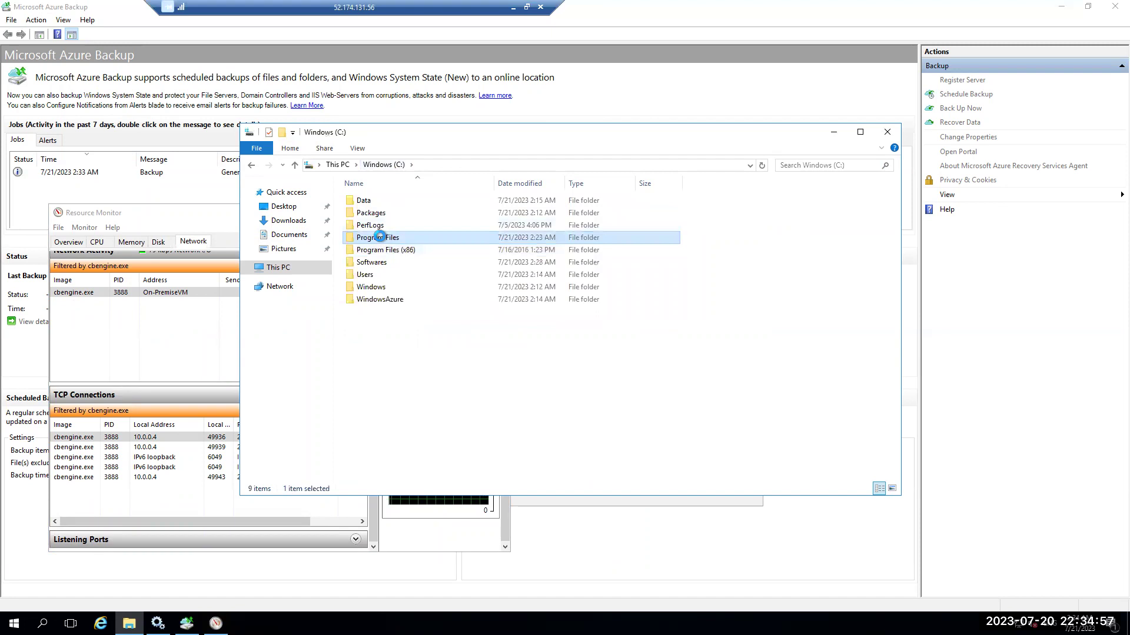
pyautogui.doubleClick(457, 227)
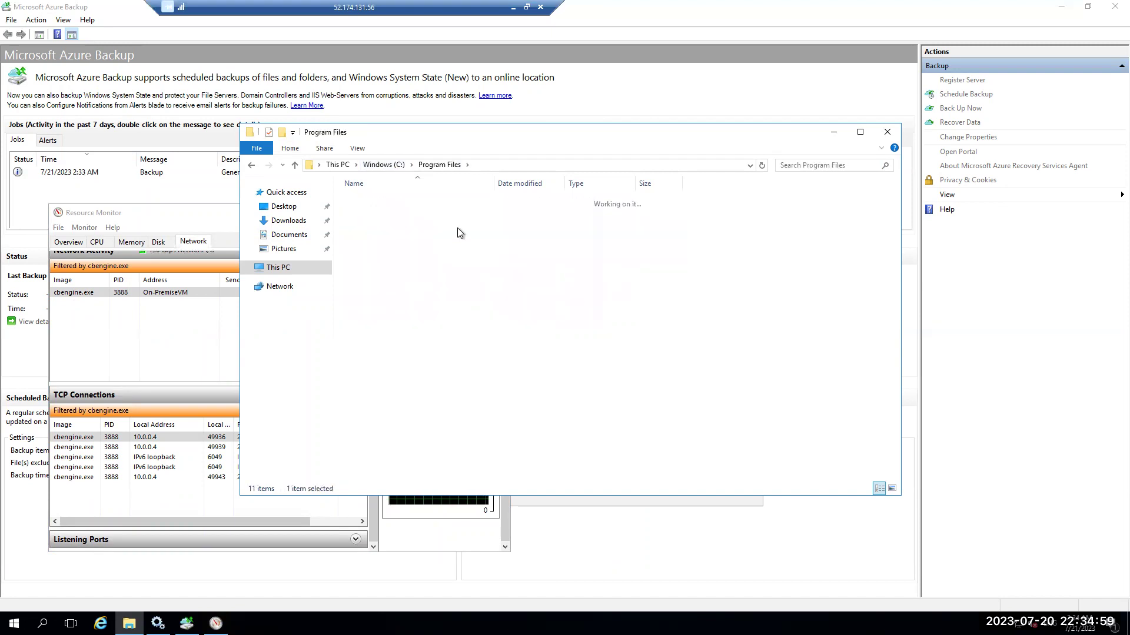
# Open Scratch\VHDs and its GUID folder, widening Name to show the two disk images.
pyautogui.moveTo(443, 130); pyautogui.dragTo(489, 210)
pyautogui.doubleClick(423, 304)
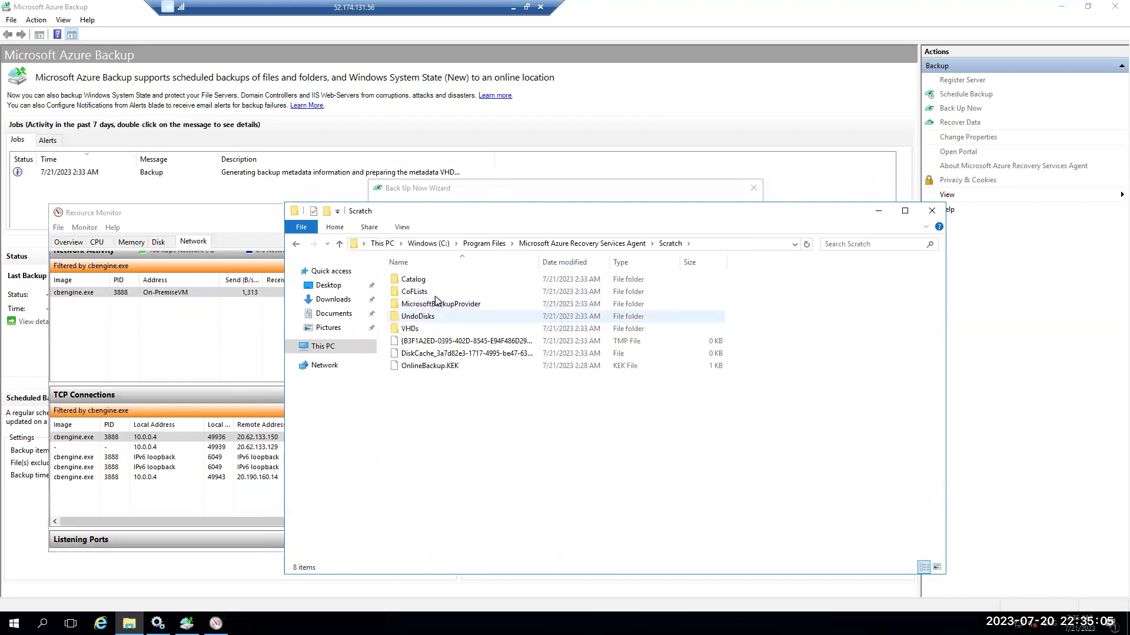
pyautogui.doubleClick(414, 329)
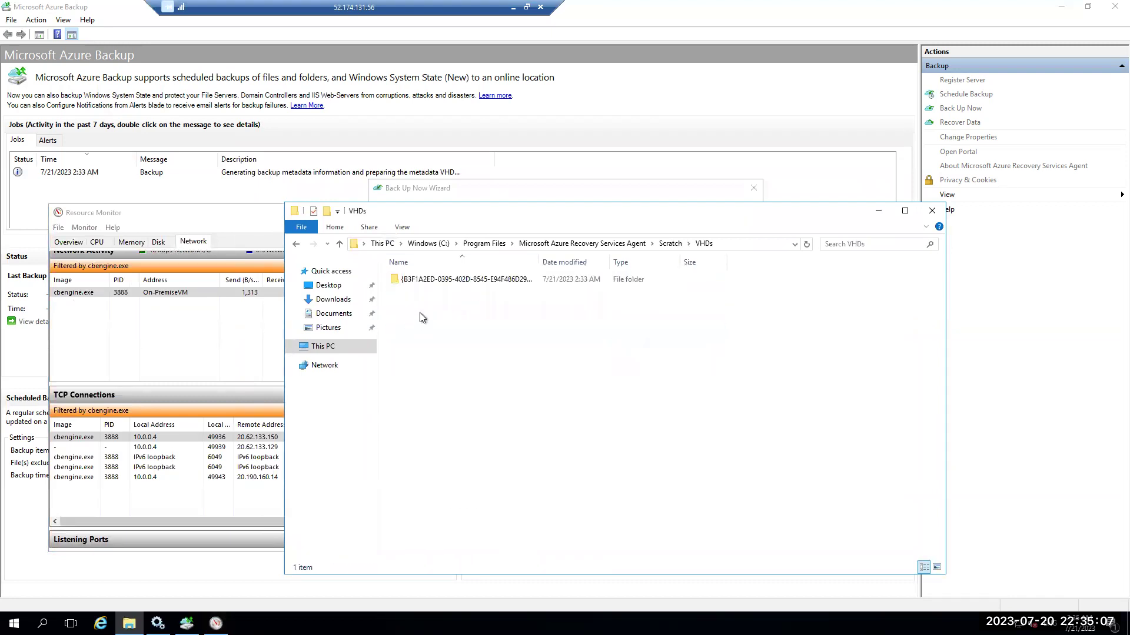
pyautogui.doubleClick(491, 278)
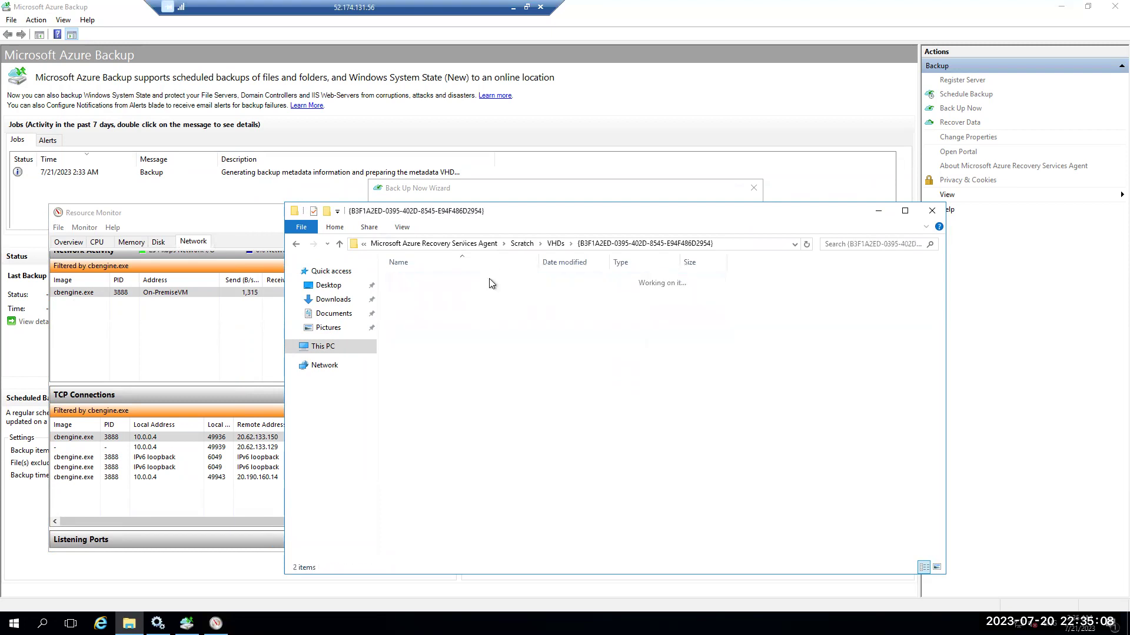
pyautogui.doubleClick(539, 262)
pyautogui.moveTo(688, 260); pyautogui.dragTo(703, 260)
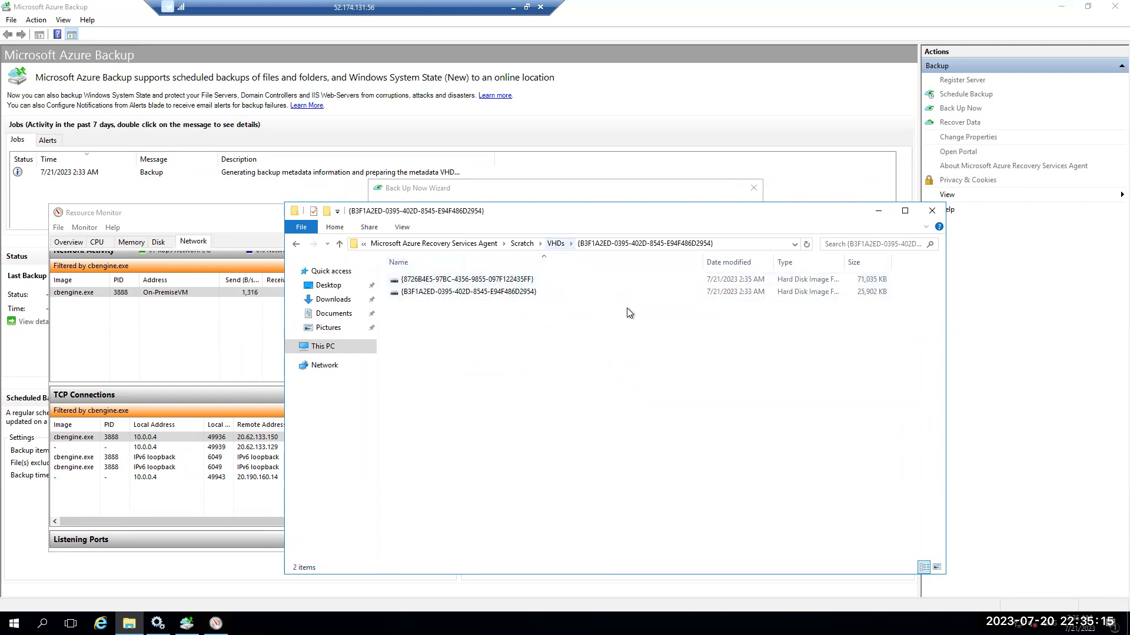
# Return to Scratch, select OnlineBackup.KEK, park Explorer lower right, and widen Resource Monitor's Send column.
pyautogui.click(555, 244)
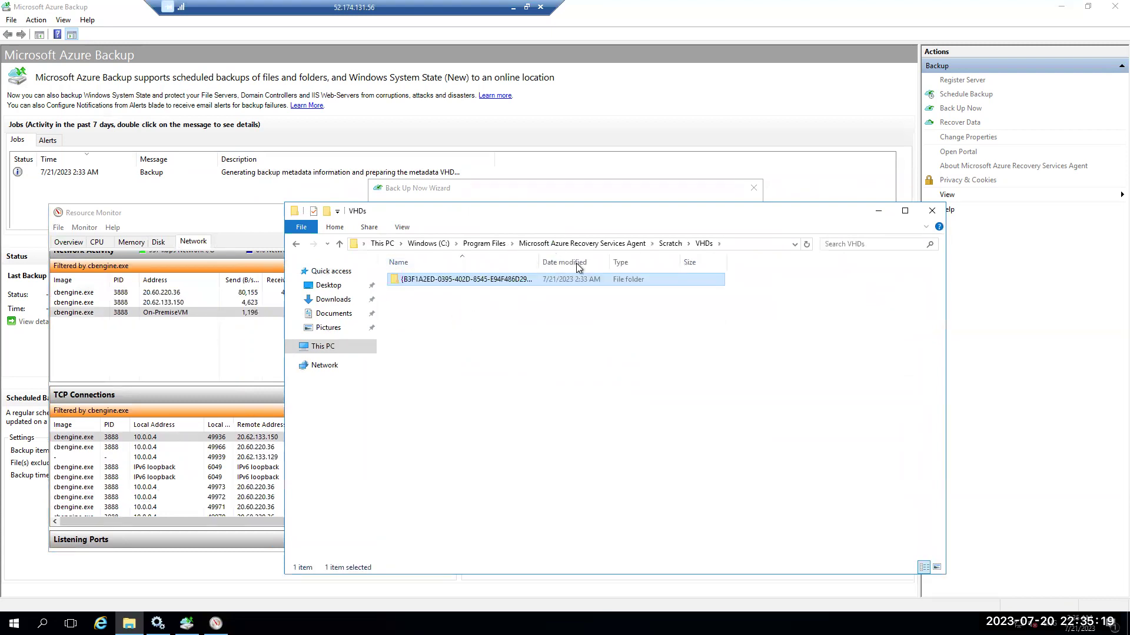
pyautogui.click(662, 243)
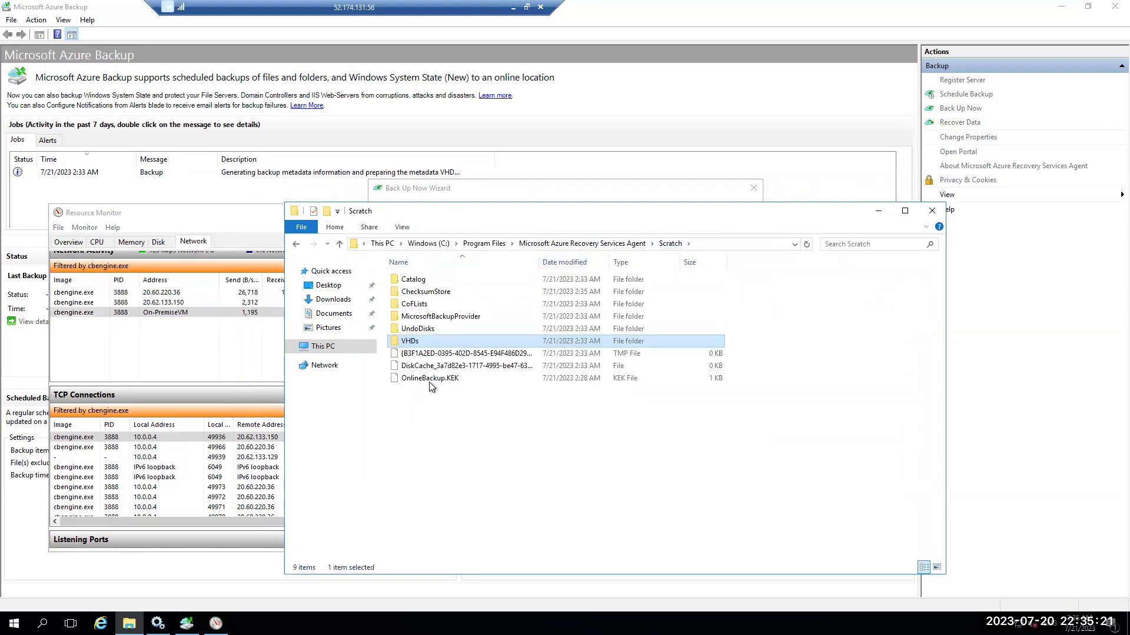
pyautogui.click(433, 380)
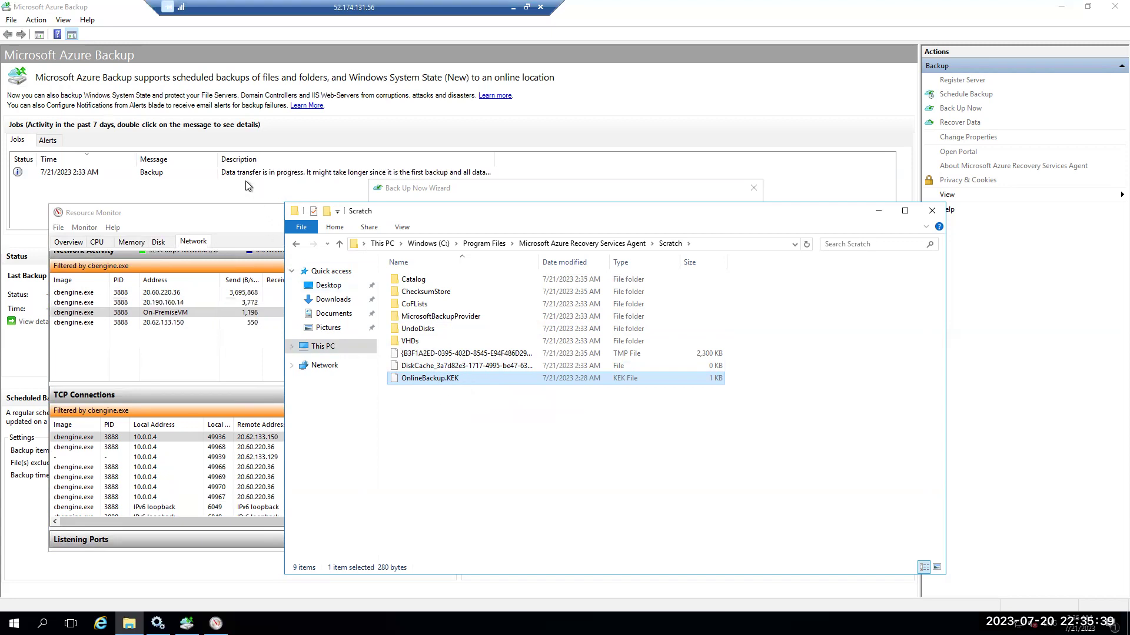
pyautogui.moveTo(457, 232); pyautogui.dragTo(591, 315)
pyautogui.click(241, 293)
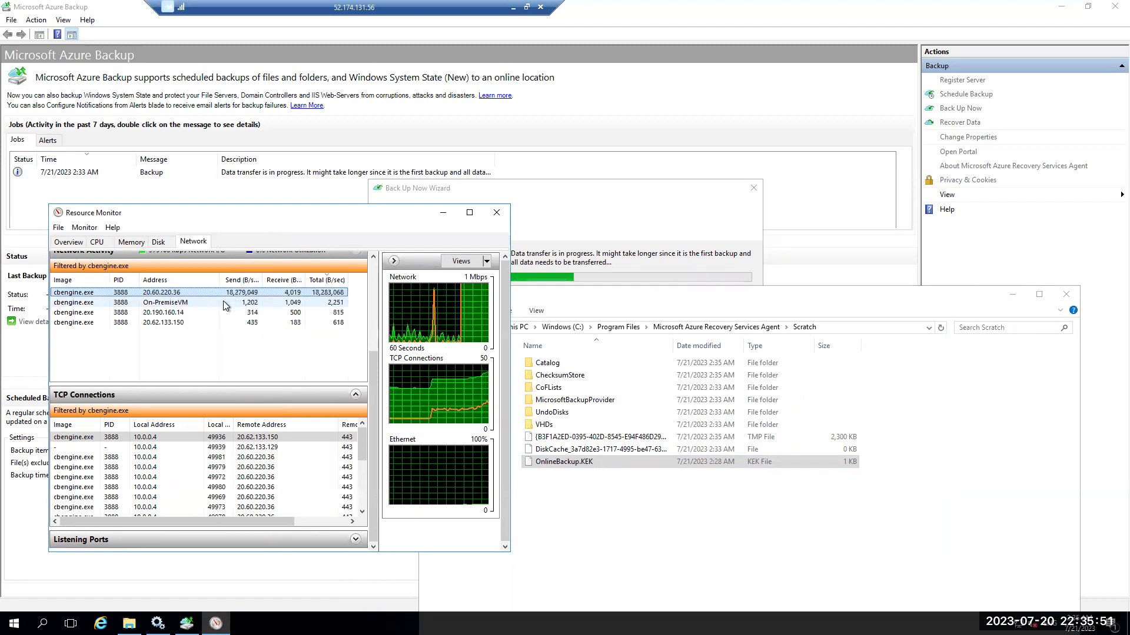
pyautogui.moveTo(261, 281); pyautogui.dragTo(301, 281)
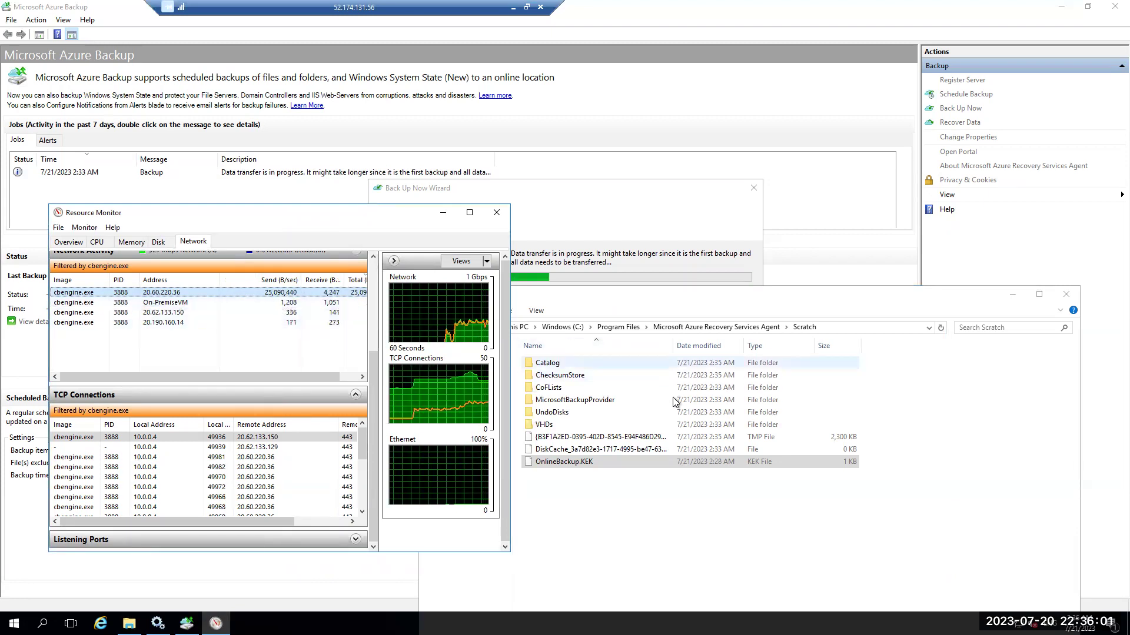
# Revisit VHDs and its GUID folder, then climb via Scratch to the Microsoft Azure Recovery Services Agent folder.
pyautogui.doubleClick(568, 426)
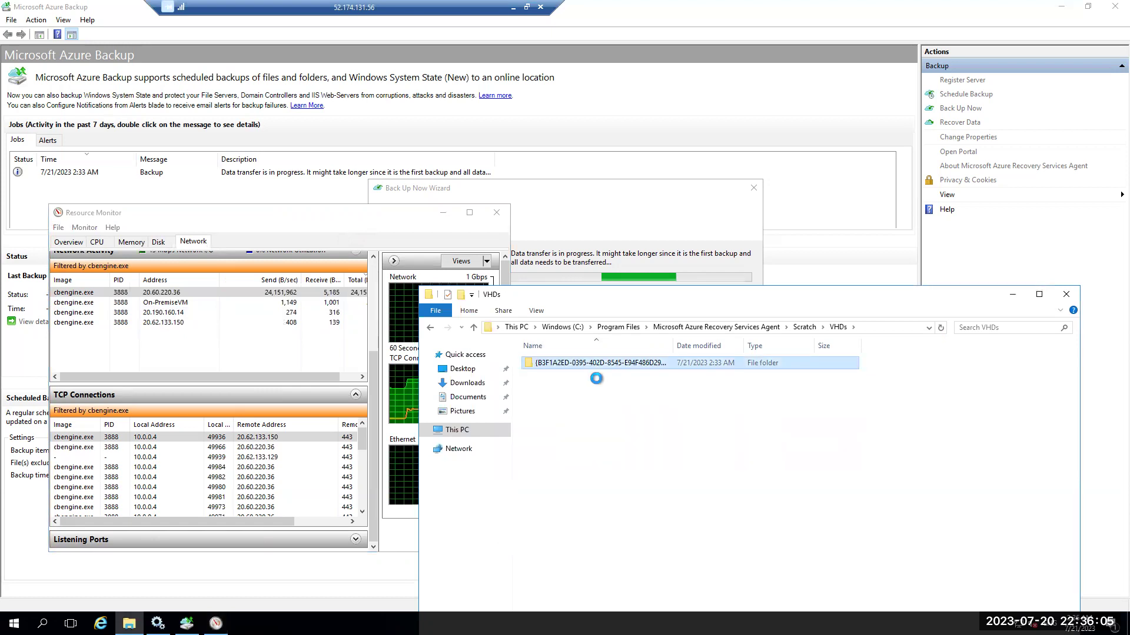
pyautogui.doubleClick(647, 363)
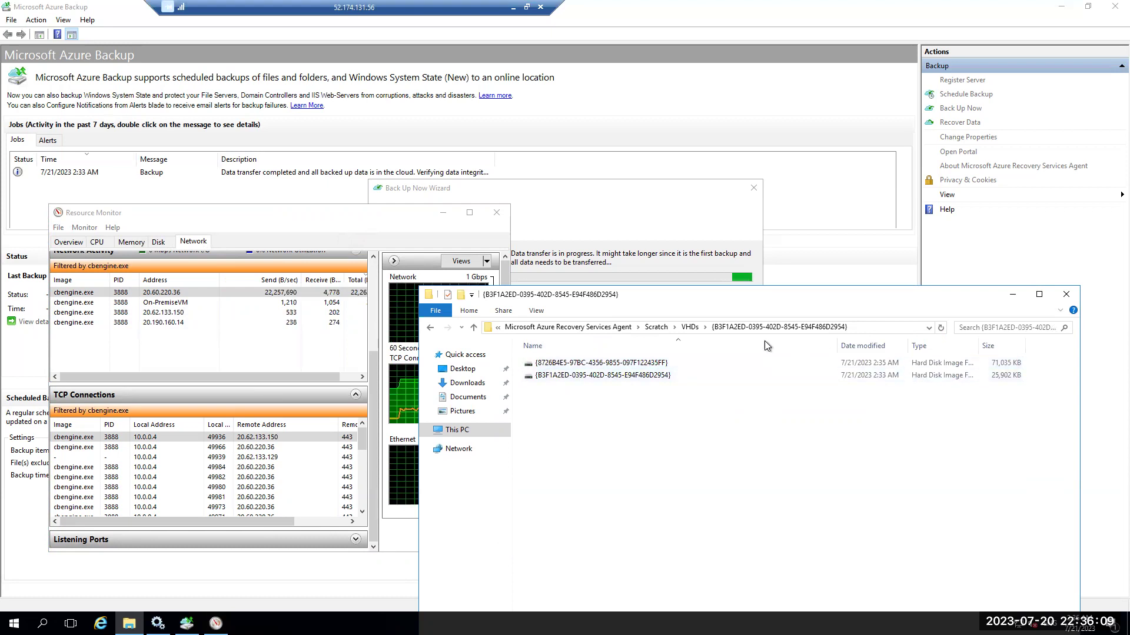
pyautogui.click(688, 327)
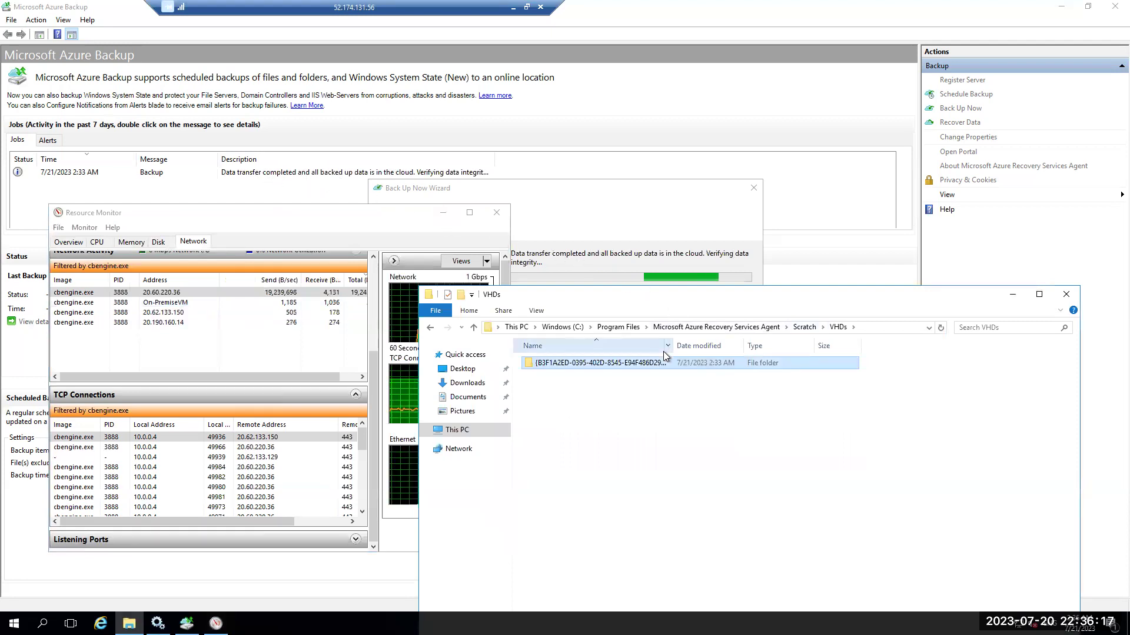
pyautogui.click(803, 327)
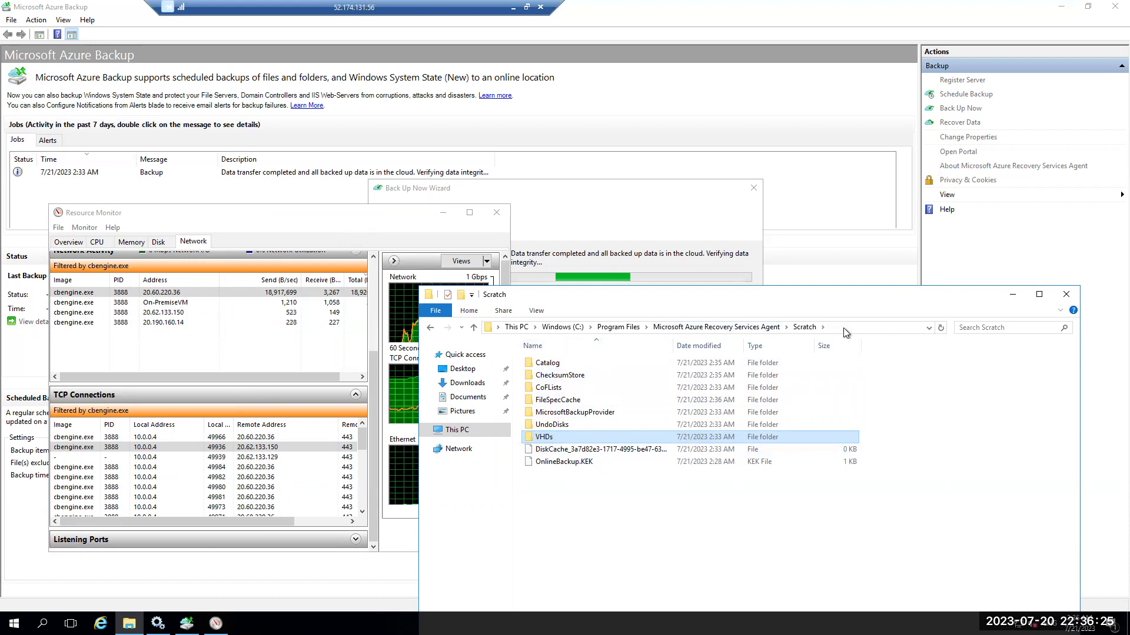
pyautogui.click(640, 450)
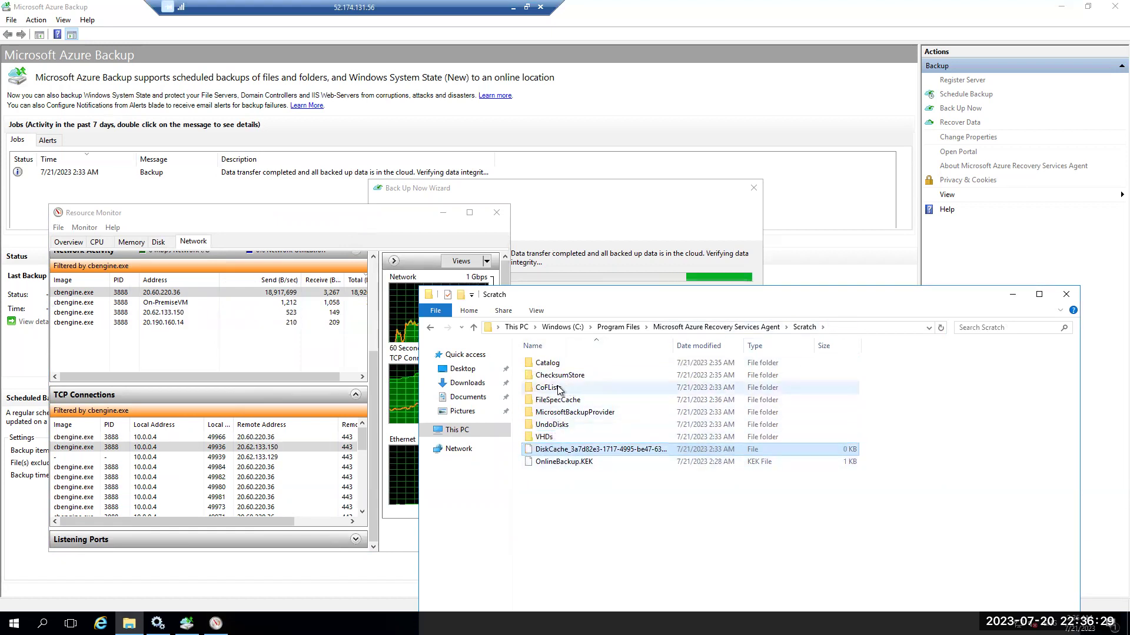
pyautogui.click(770, 328)
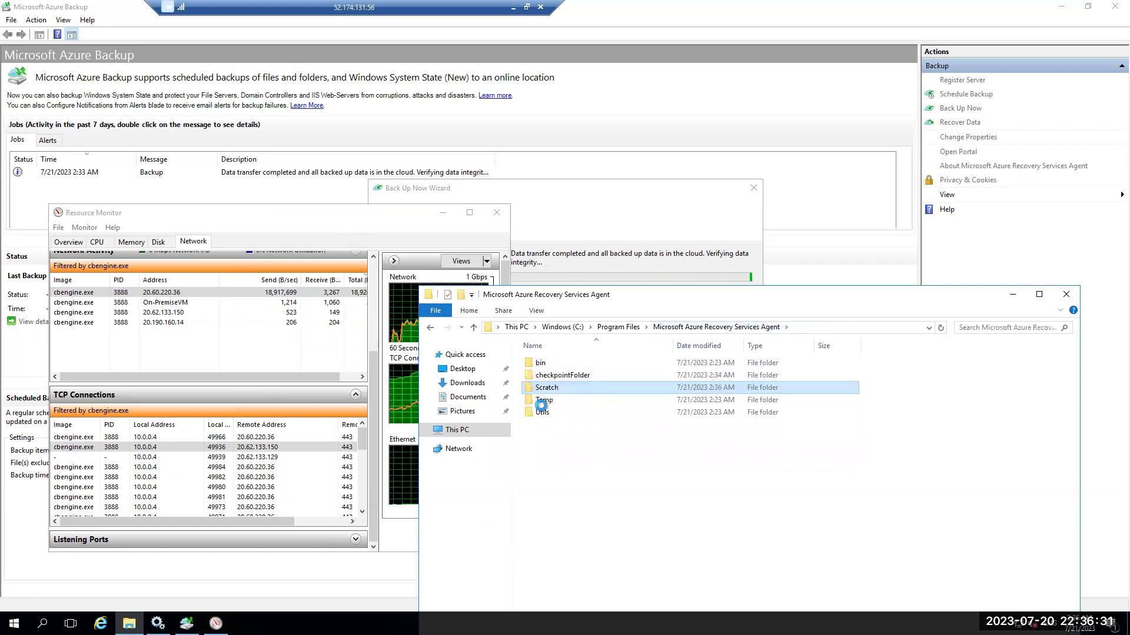
# Open CBEngineCurr.errlog from the agent's Temp folder, choosing Notepad as the app.
pyautogui.doubleClick(555, 401)
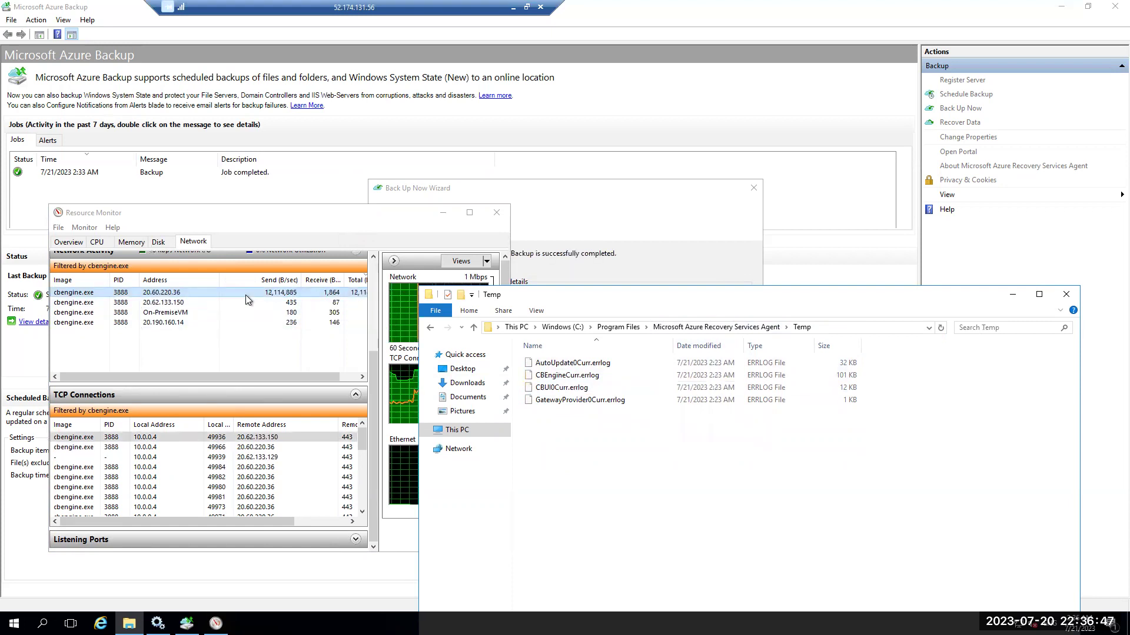
pyautogui.click(681, 377)
pyautogui.rightClick(681, 378)
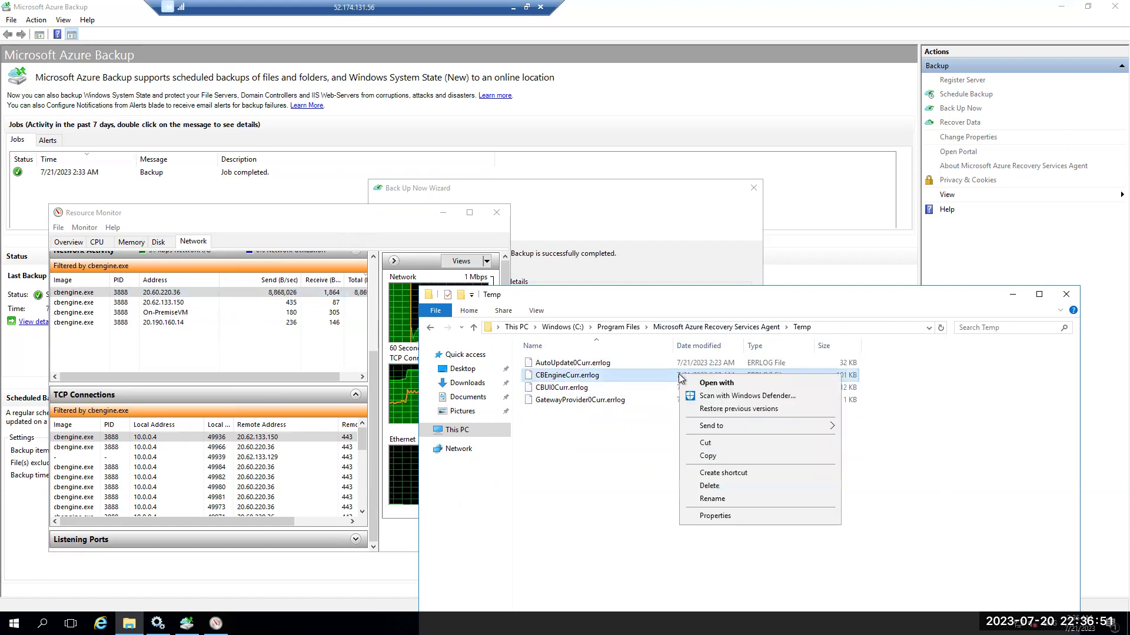
pyautogui.click(711, 381)
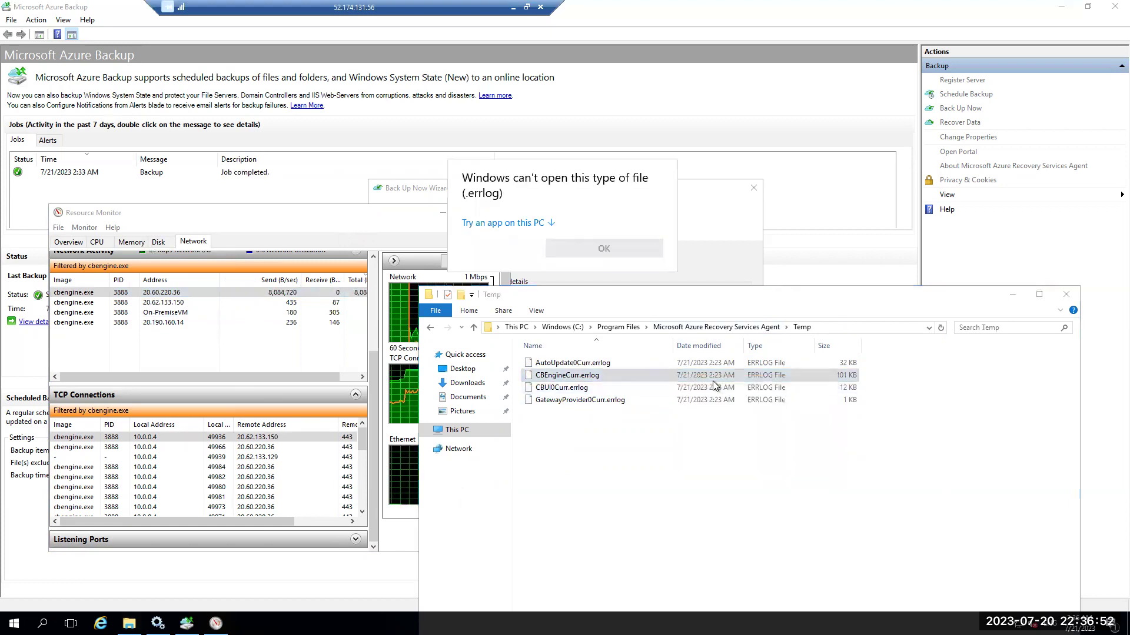
pyautogui.click(517, 226)
pyautogui.click(518, 249)
# Open the log in Notepad and read the entries around the Scratch path.
pyautogui.click(603, 418)
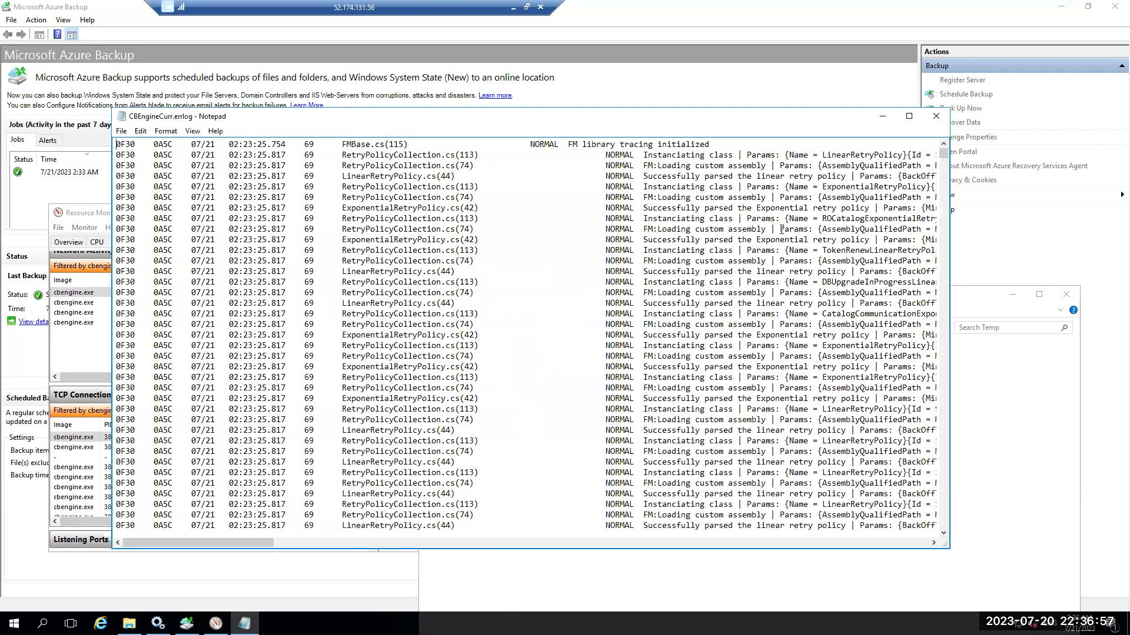
pyautogui.moveTo(201, 540)
pyautogui.mouseDown()
pyautogui.moveTo(354, 547)
pyautogui.moveTo(275, 542)
pyautogui.mouseUp()
pyautogui.moveTo(943, 155); pyautogui.dragTo(916, 502)
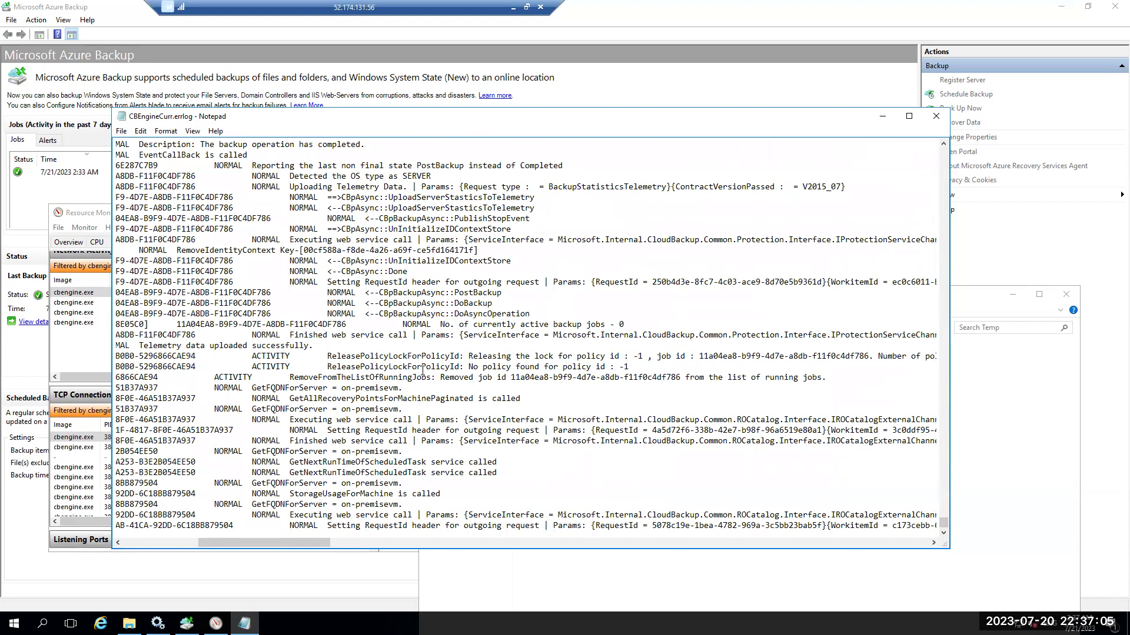
pyautogui.scroll(5, 358, 412)
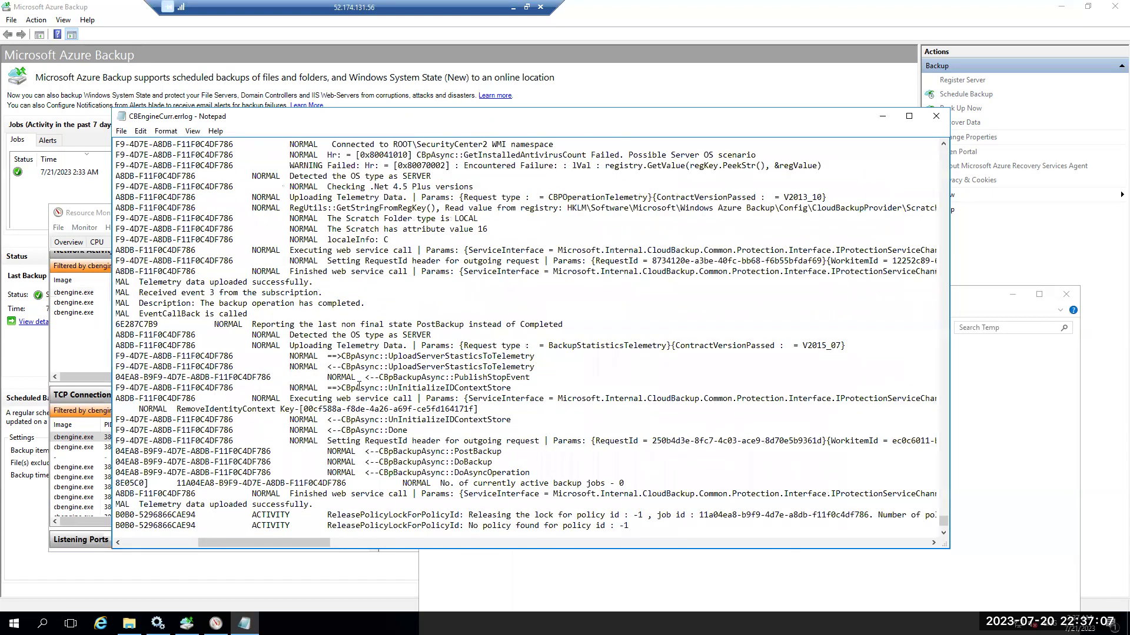
pyautogui.scroll(10, 357, 386)
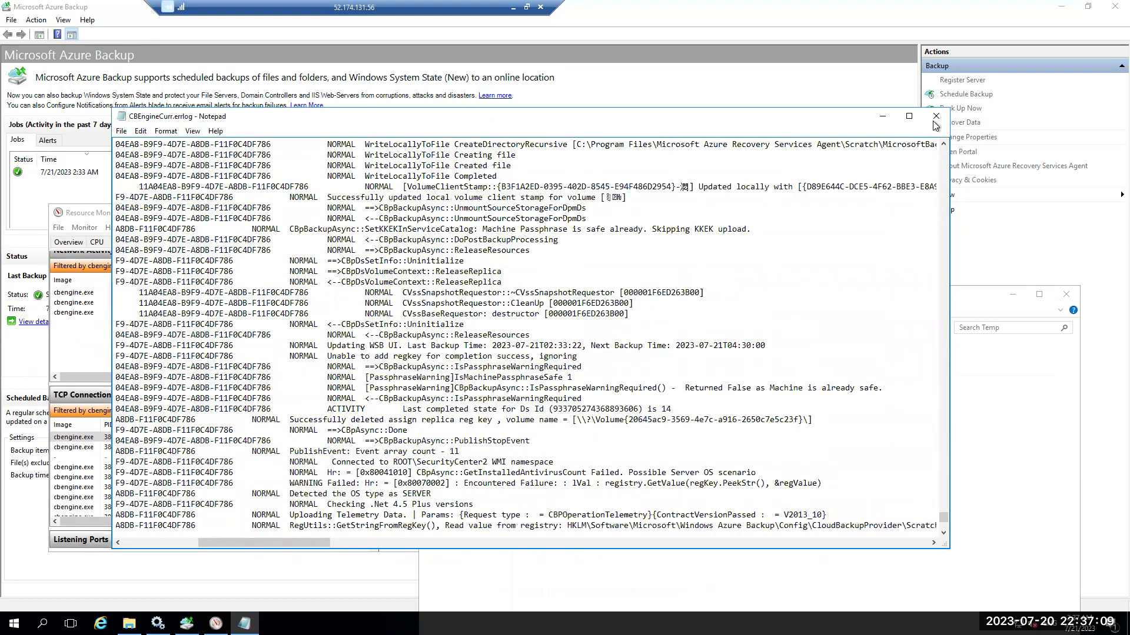
pyautogui.moveTo(566, 144); pyautogui.dragTo(586, 415)
# Read further up to the SetKKEKInServiceCatalog message, then close the log.
pyautogui.scroll(1, 464, 384)
pyautogui.click(449, 345)
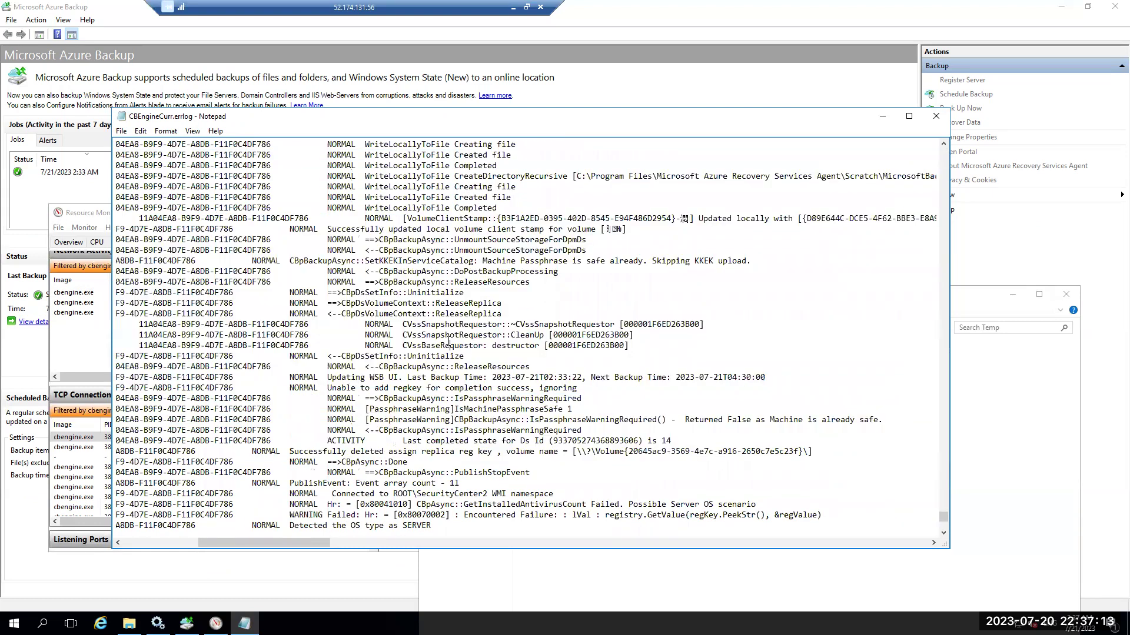
pyautogui.scroll(4, 449, 343)
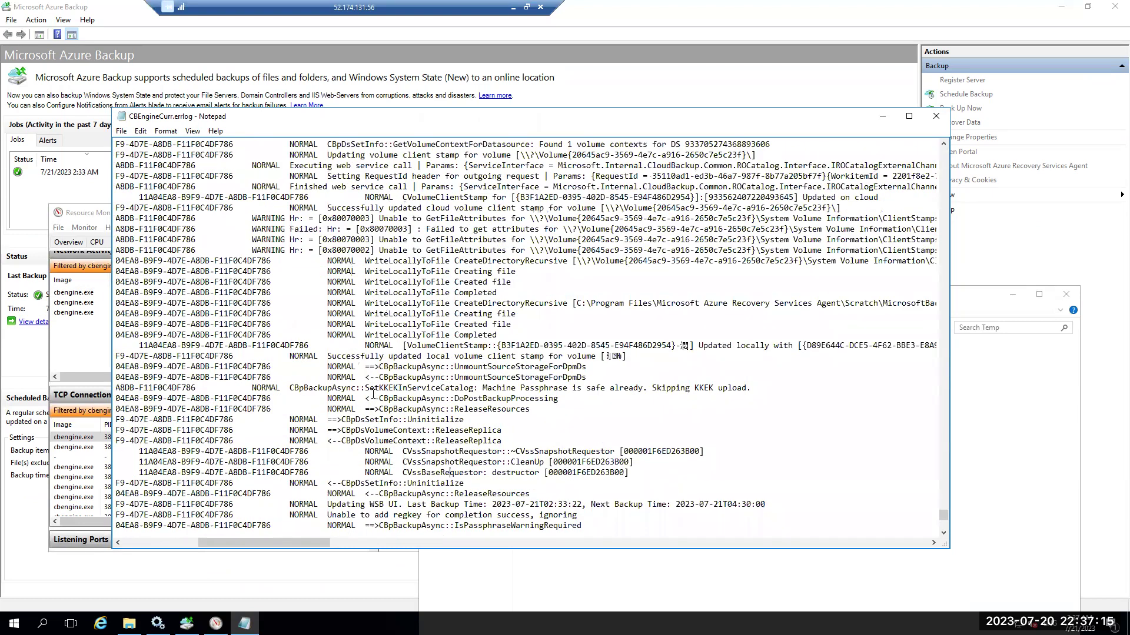
pyautogui.moveTo(382, 389); pyautogui.dragTo(775, 388)
pyautogui.click(544, 346)
pyautogui.scroll(4, 560, 295)
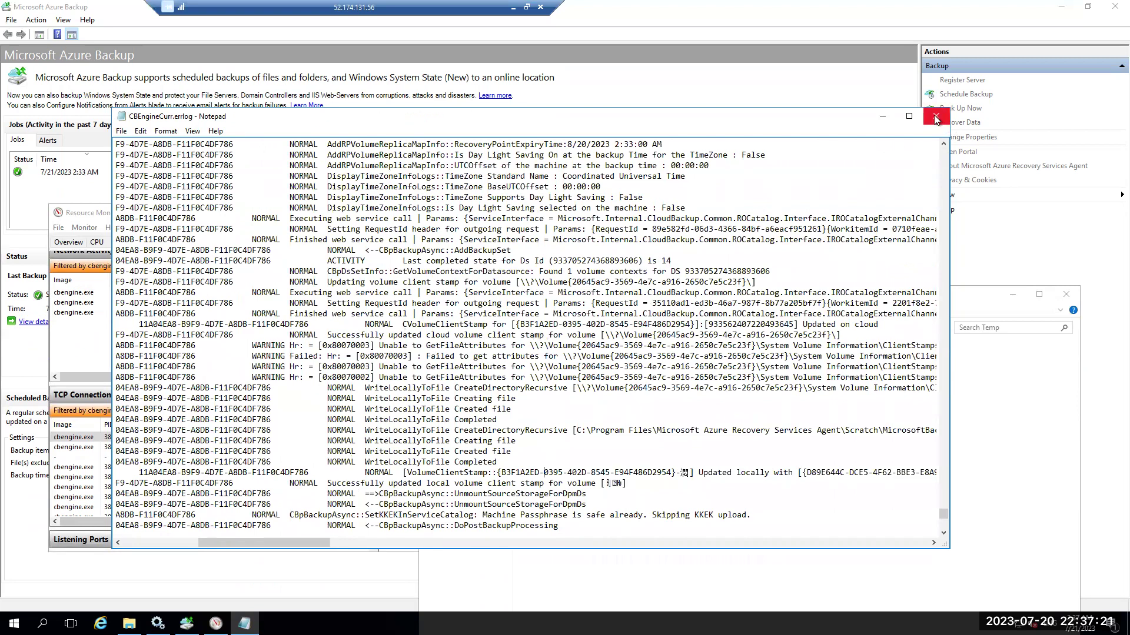
pyautogui.click(936, 116)
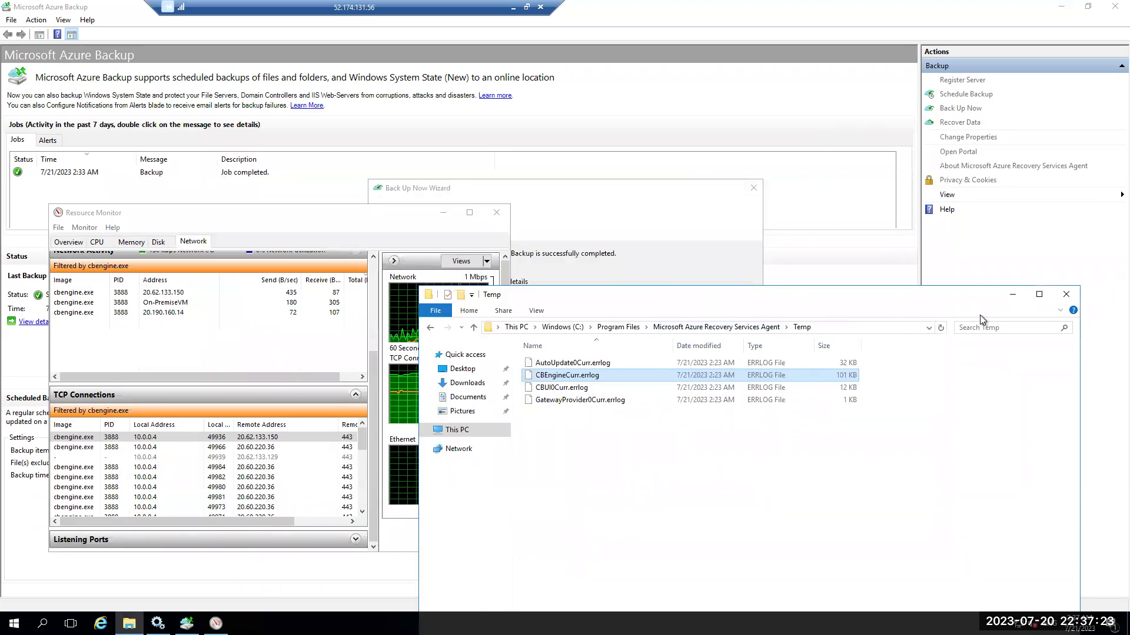
# Bring Resource Monitor forward with its network-active processes in view.
pyautogui.click(735, 331)
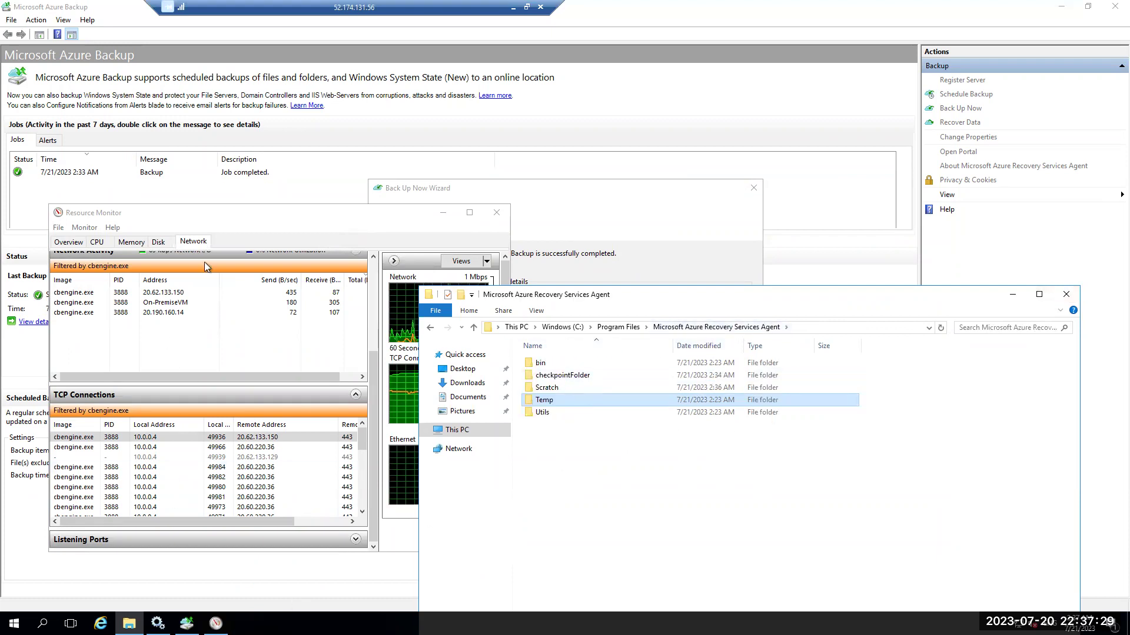
pyautogui.click(232, 220)
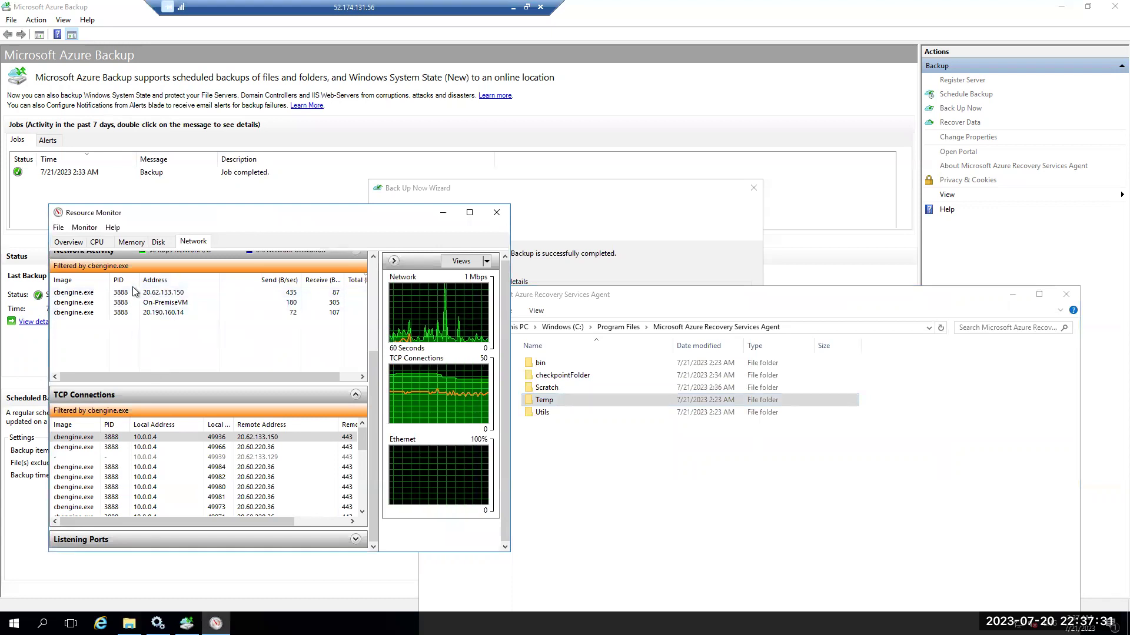
pyautogui.click(373, 303)
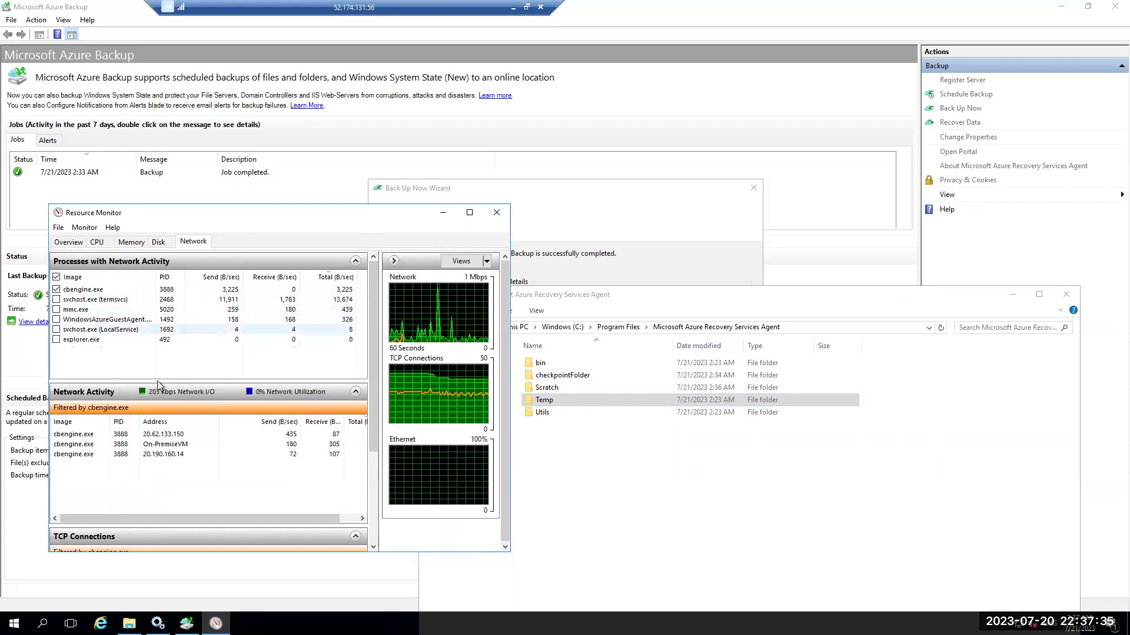
# Minimize the Services console and launch Event Viewer from Start.
pyautogui.hotkey('alt', 'Tab')
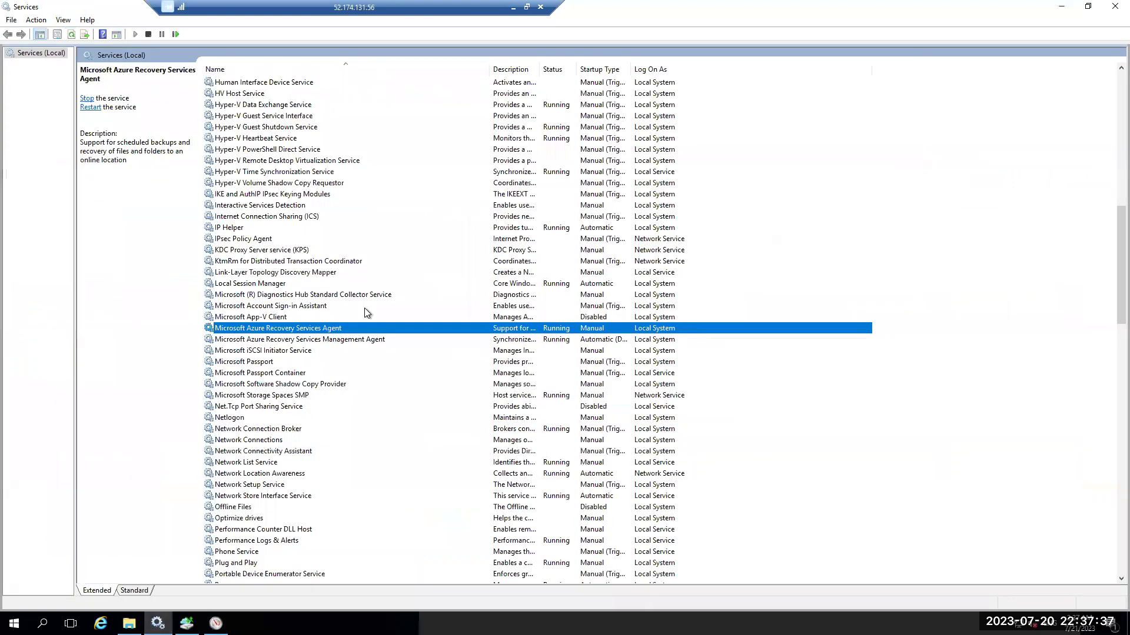
pyautogui.click(1061, 6)
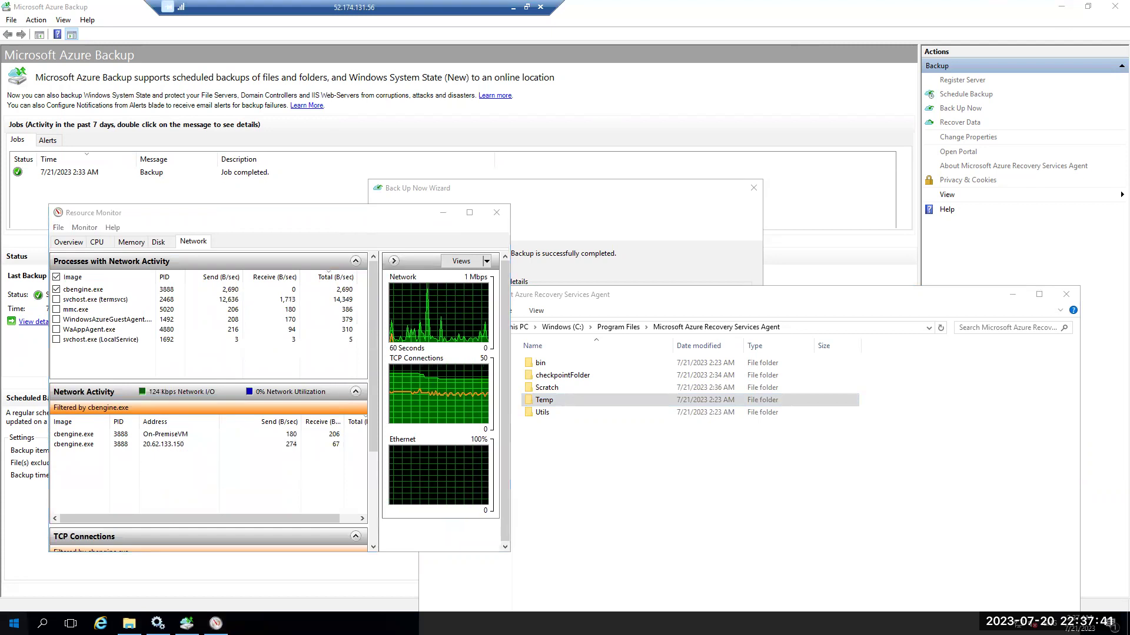
pyautogui.click(14, 623)
pyautogui.press('Escape')
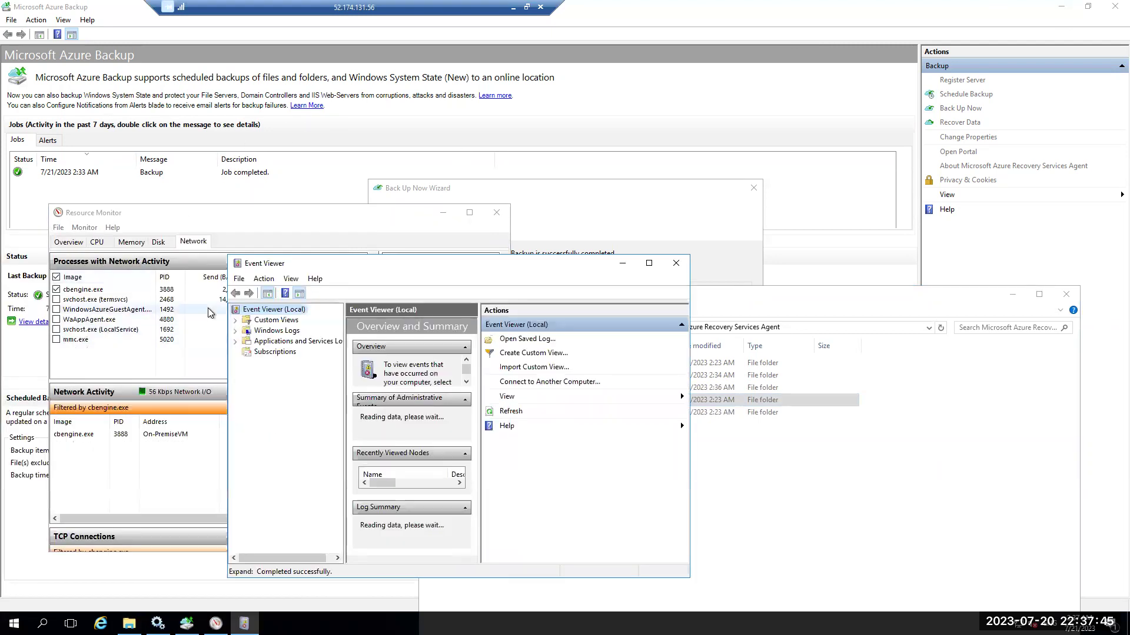
# Maximise Event Viewer and check the Application log, then the MicrosoftAzureRecoveryServices Replication log (0 events).
pyautogui.click(649, 263)
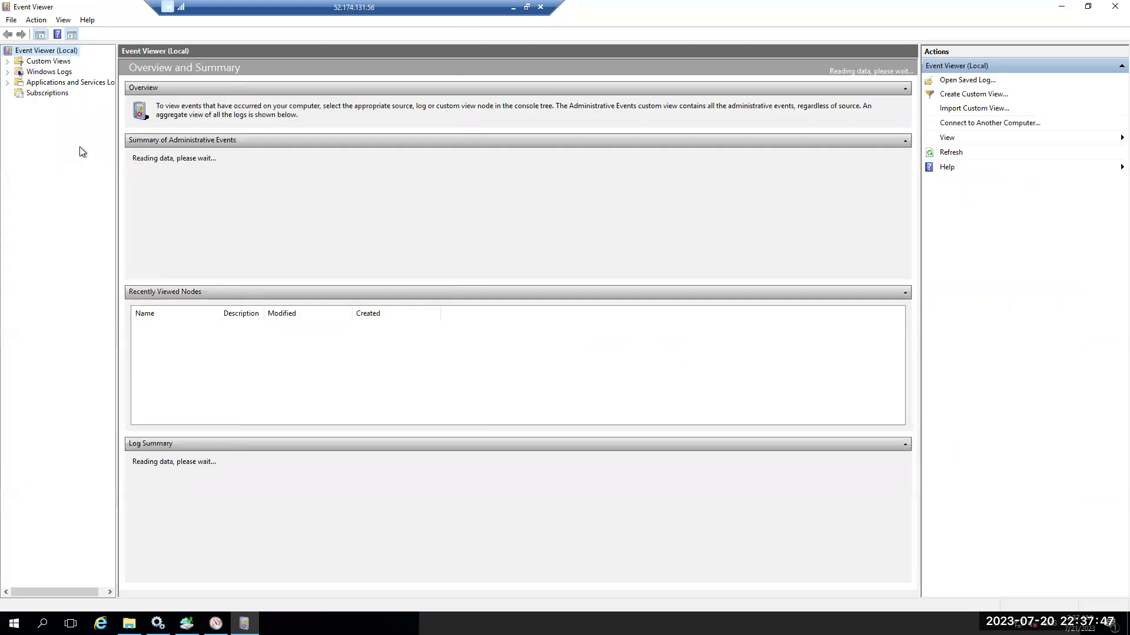
pyautogui.click(7, 72)
pyautogui.click(55, 83)
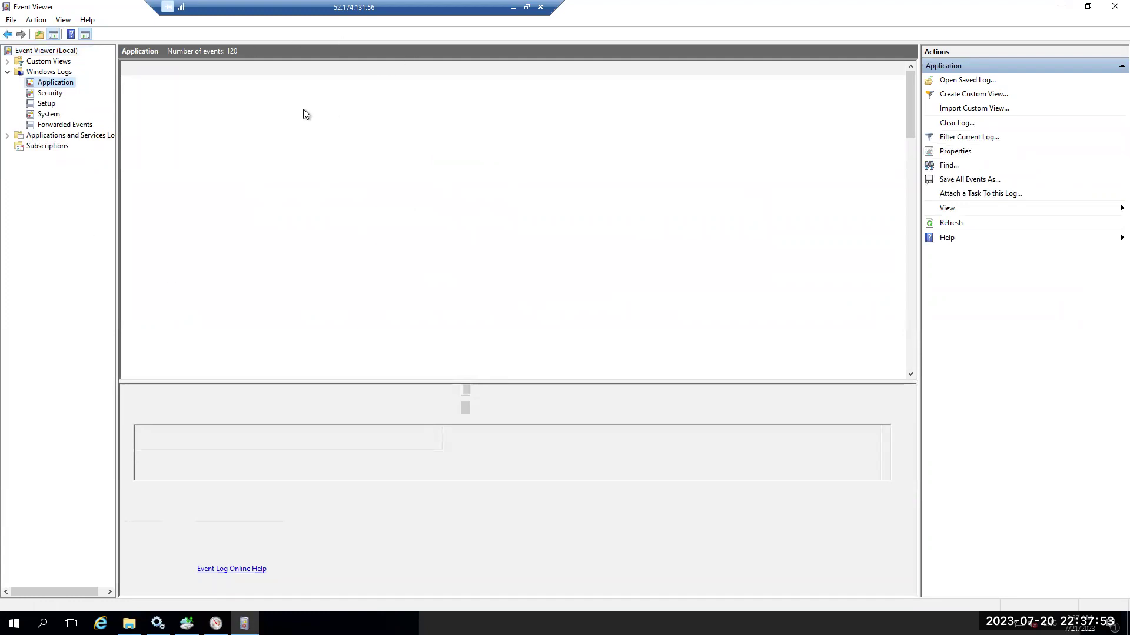
pyautogui.click(7, 139)
pyautogui.click(59, 199)
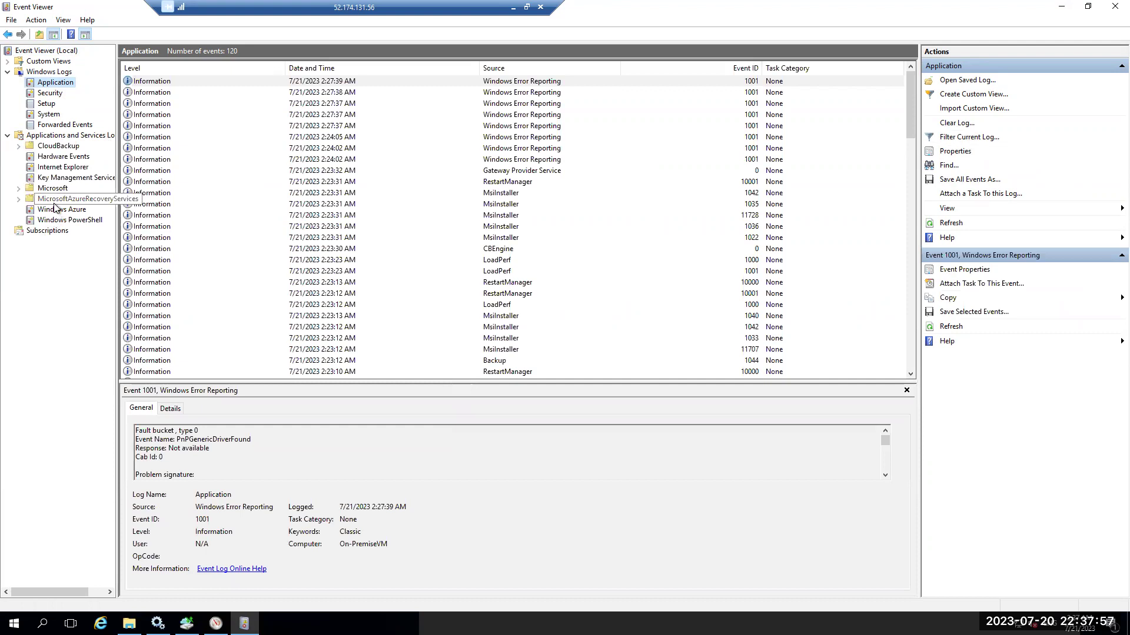
pyautogui.click(19, 200)
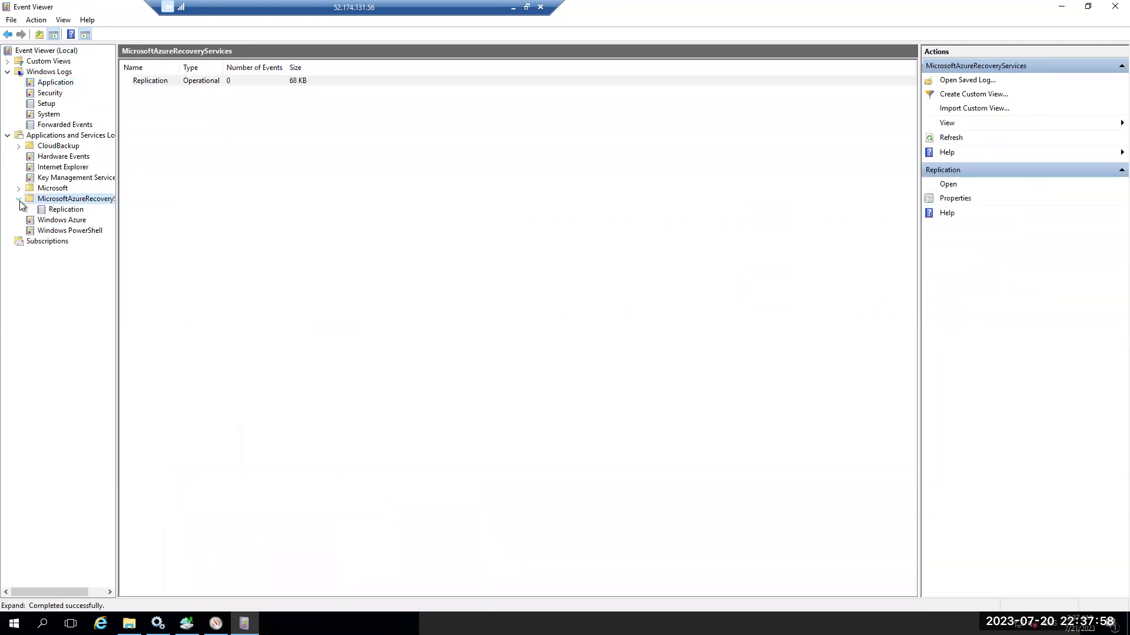
pyautogui.click(73, 211)
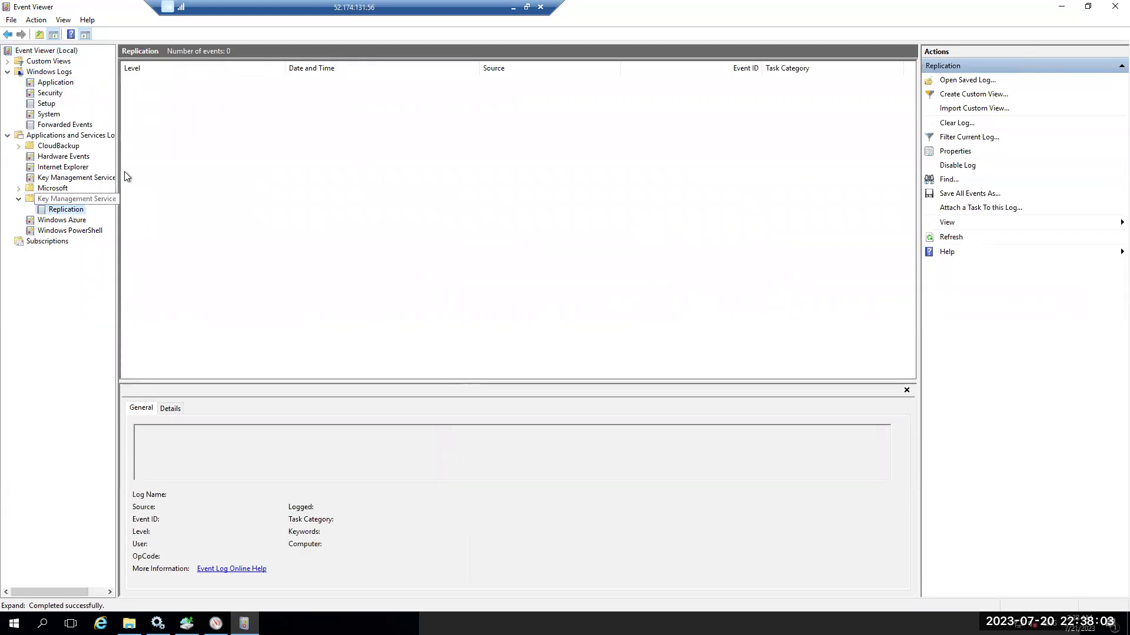
pyautogui.click(18, 199)
# Inspect the event 17 entries in CloudBackup Operational, then switch to the 120-event Application log.
pyautogui.click(18, 146)
pyautogui.click(40, 157)
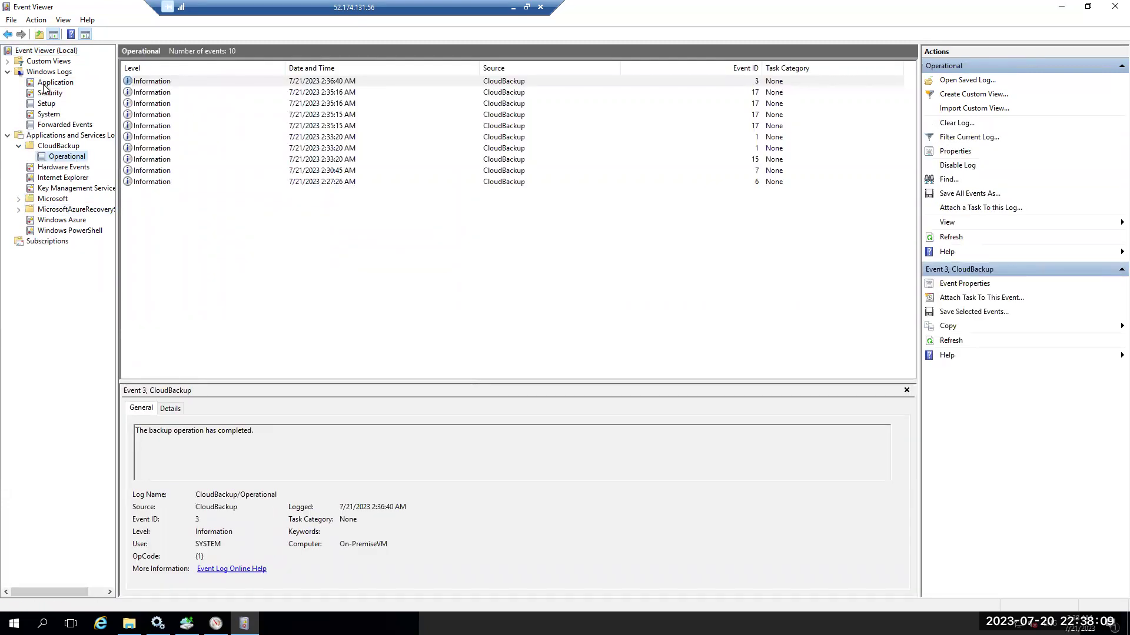
pyautogui.click(294, 95)
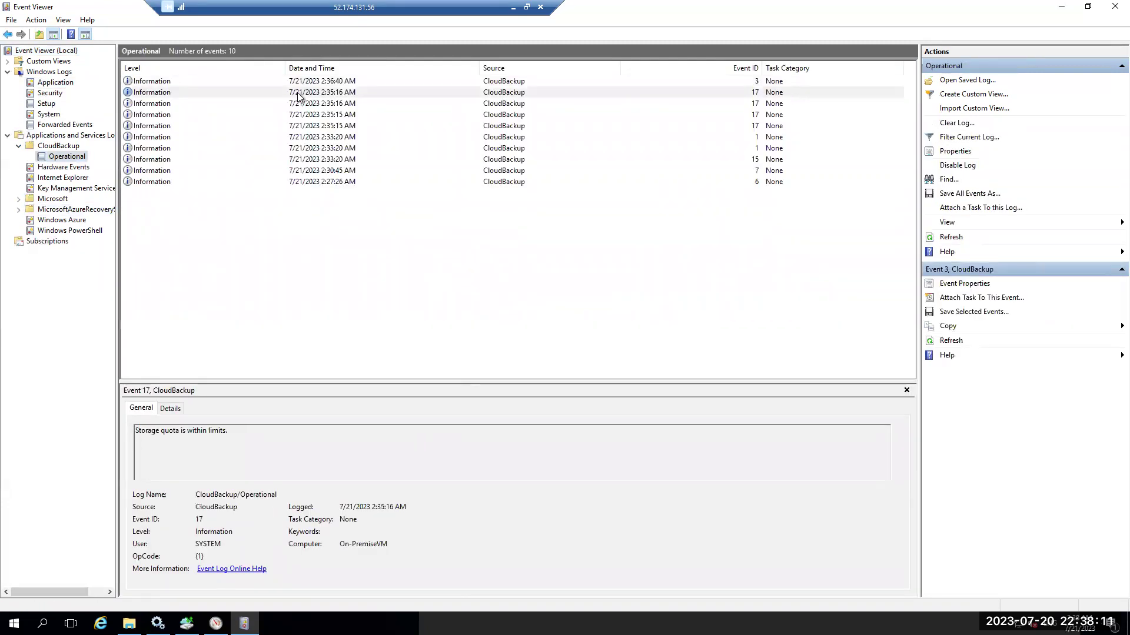
pyautogui.click(306, 115)
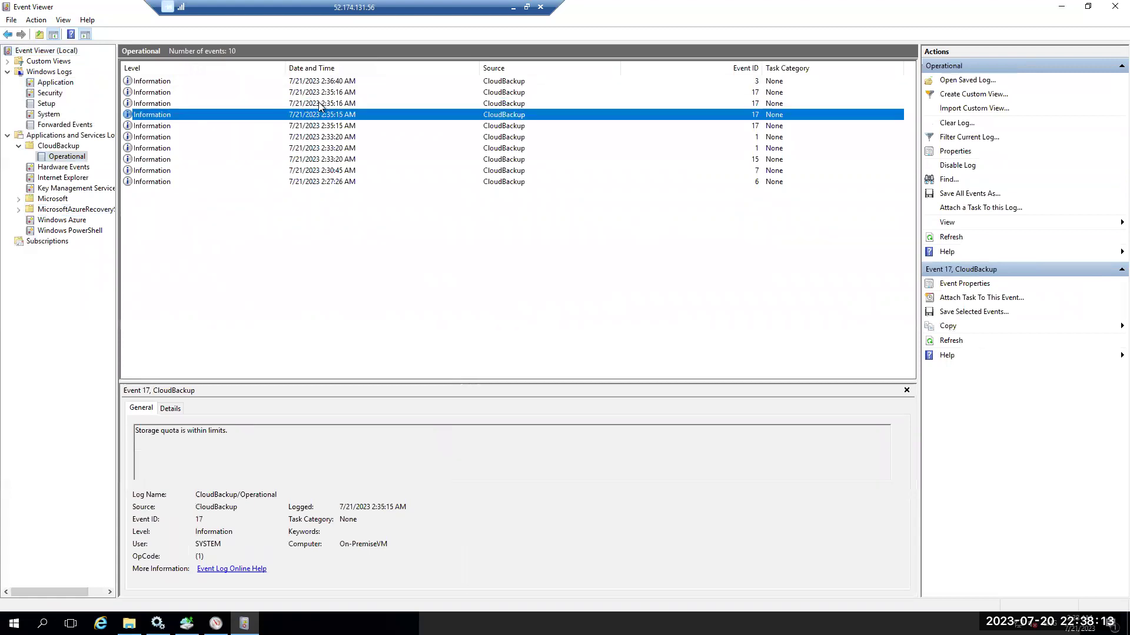
pyautogui.click(321, 105)
pyautogui.click(323, 126)
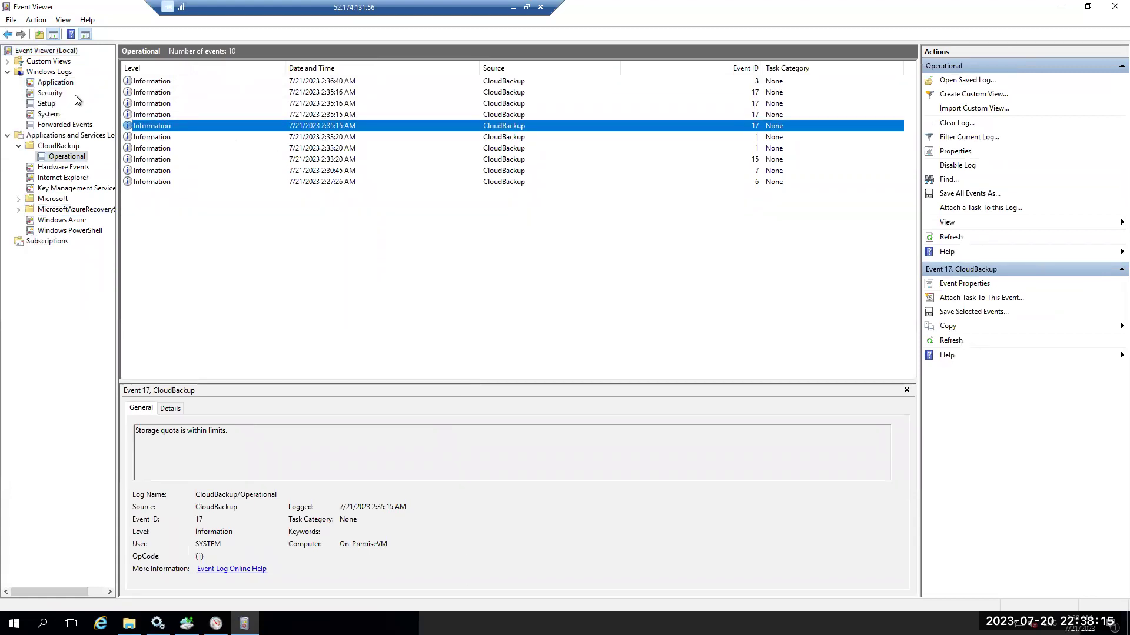
pyautogui.click(56, 82)
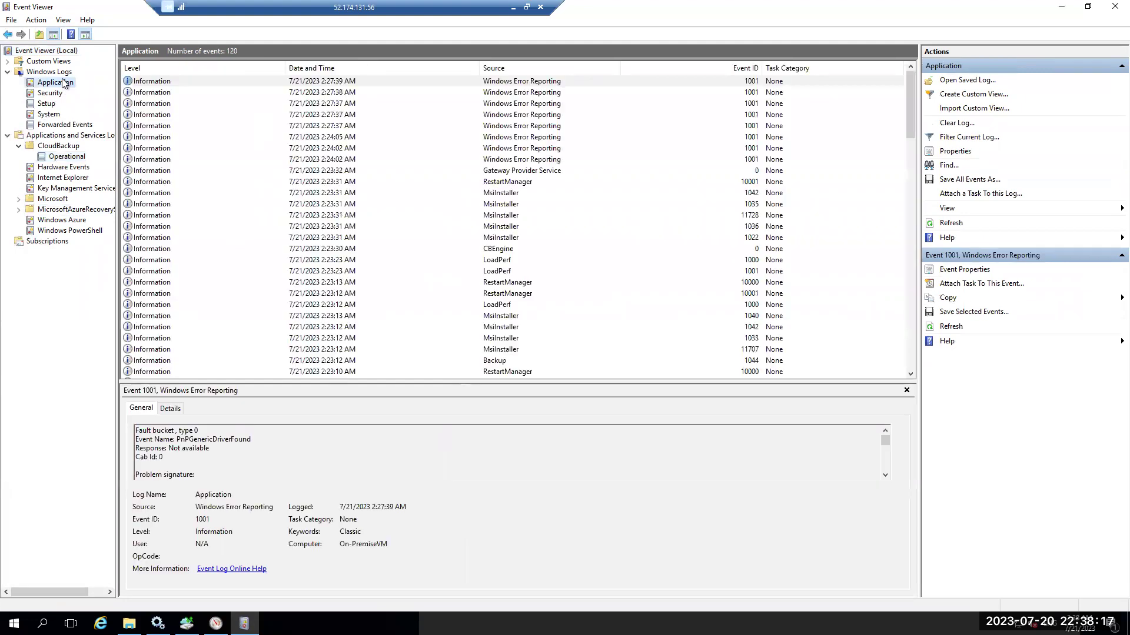
# Read the MsiInstaller 1042 and 1035 events and the LoadPerf event in the Application log.
pyautogui.click(509, 198)
pyautogui.click(509, 206)
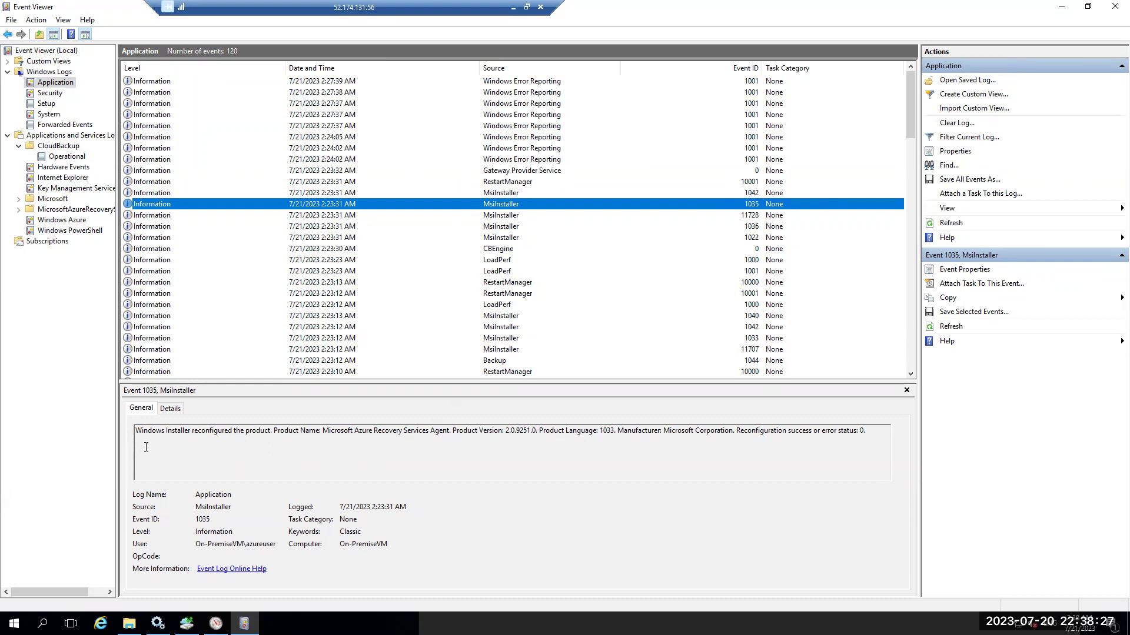
pyautogui.moveTo(135, 430); pyautogui.dragTo(735, 431)
pyautogui.click(724, 431)
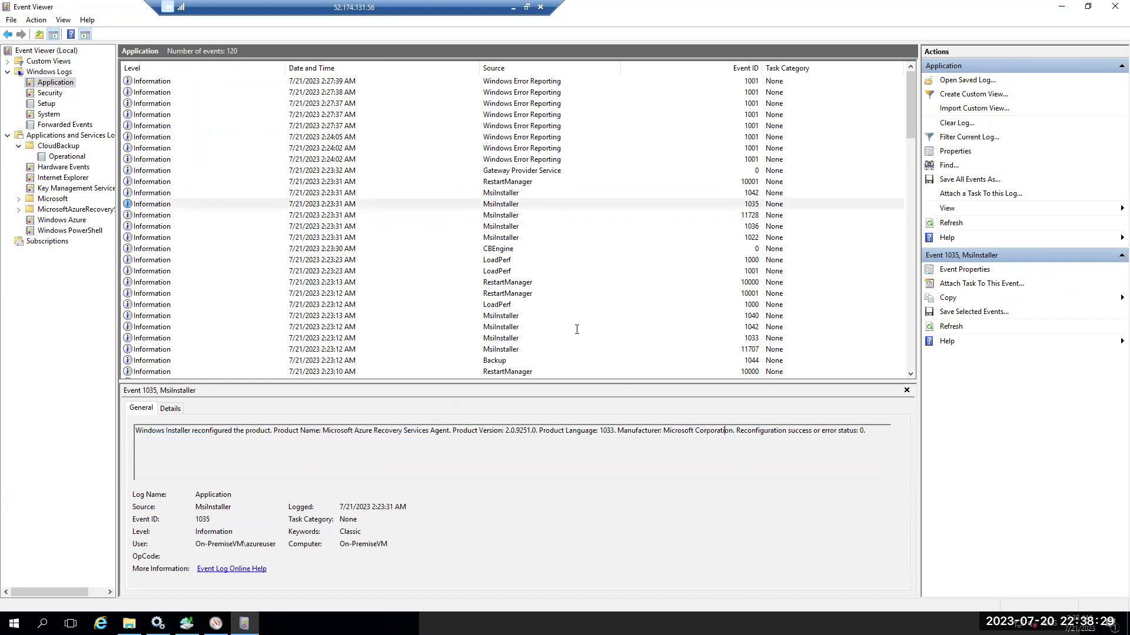
pyautogui.click(483, 260)
# Review the Gateway Provider Service and Windows Error Reporting events, expand Microsoft, then minimize Event Viewer.
pyautogui.click(506, 172)
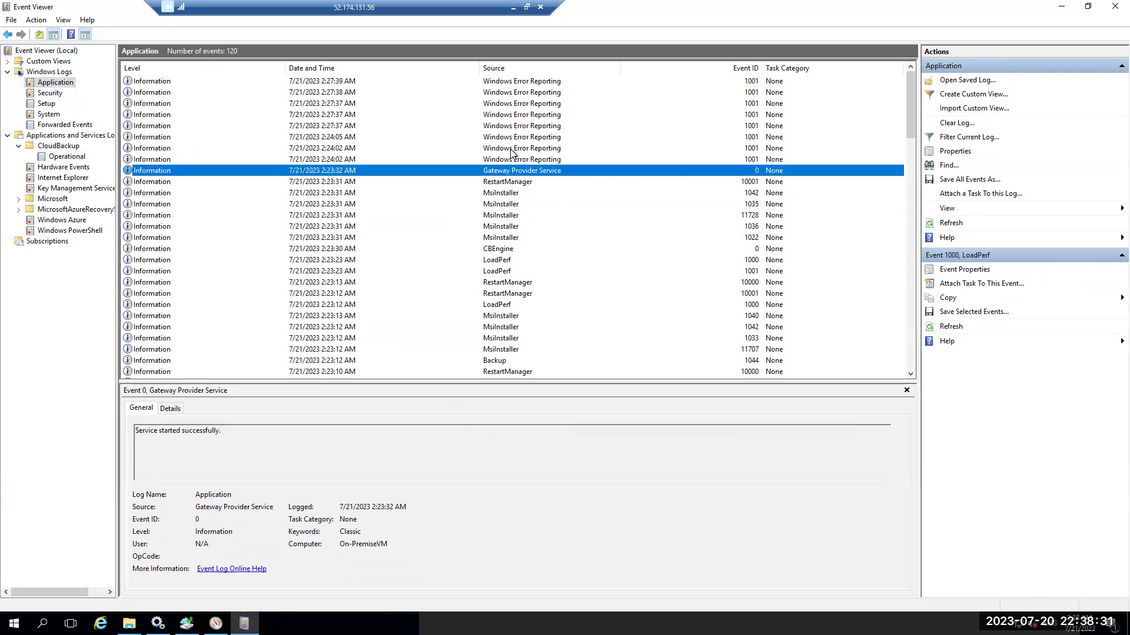
pyautogui.click(510, 149)
pyautogui.click(517, 125)
pyautogui.scroll(-2, 270, 454)
pyautogui.scroll(-5, 269, 454)
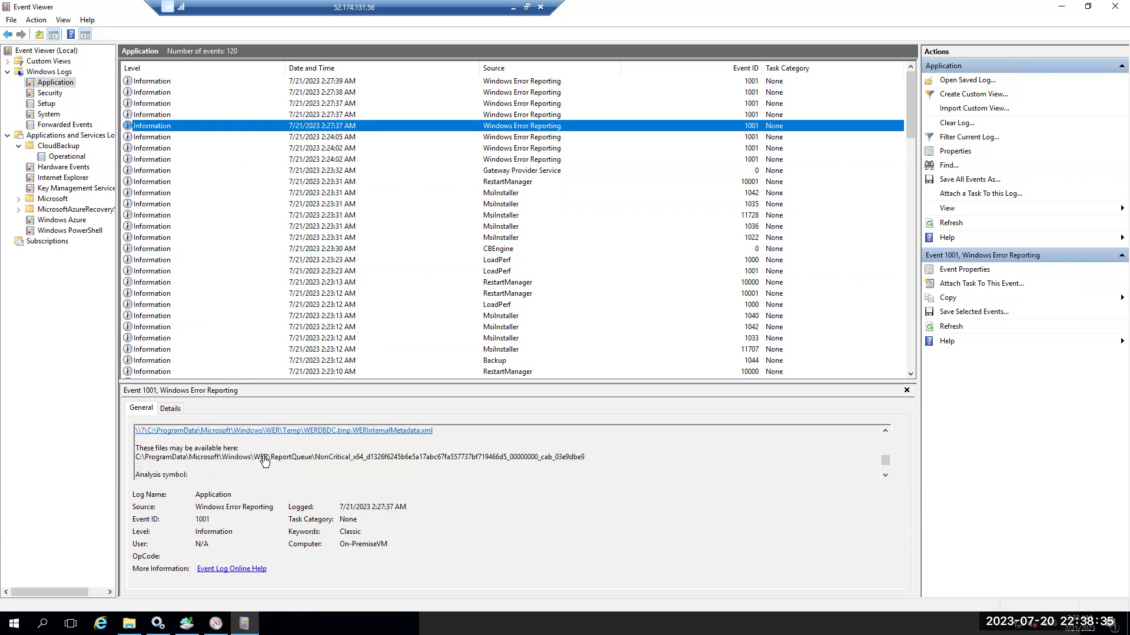
pyautogui.scroll(-2, 239, 453)
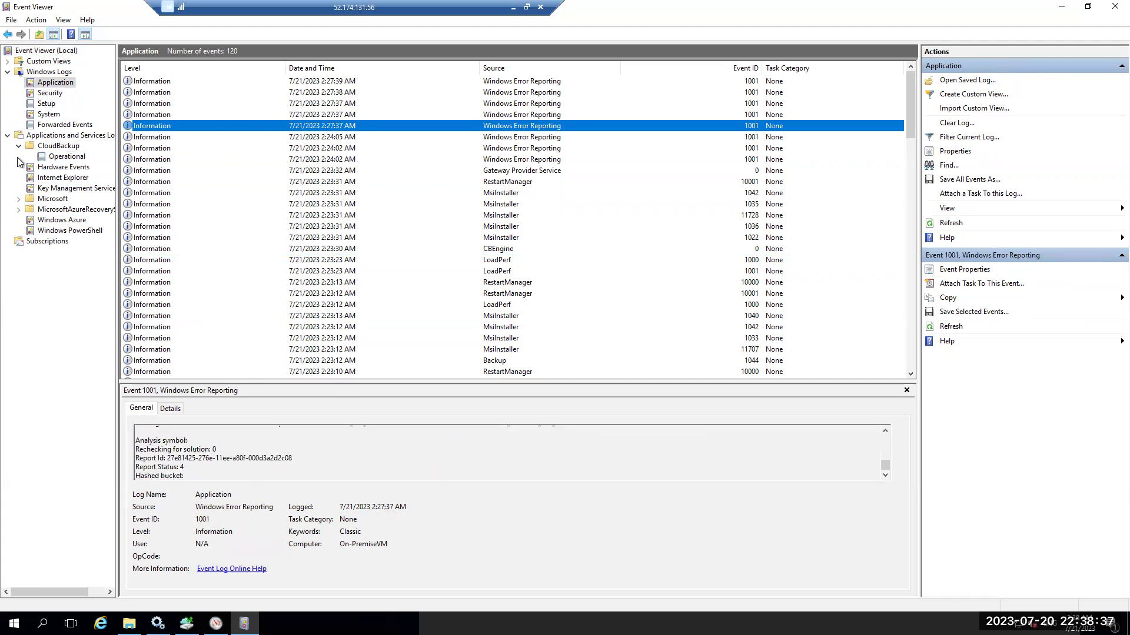
pyautogui.click(20, 200)
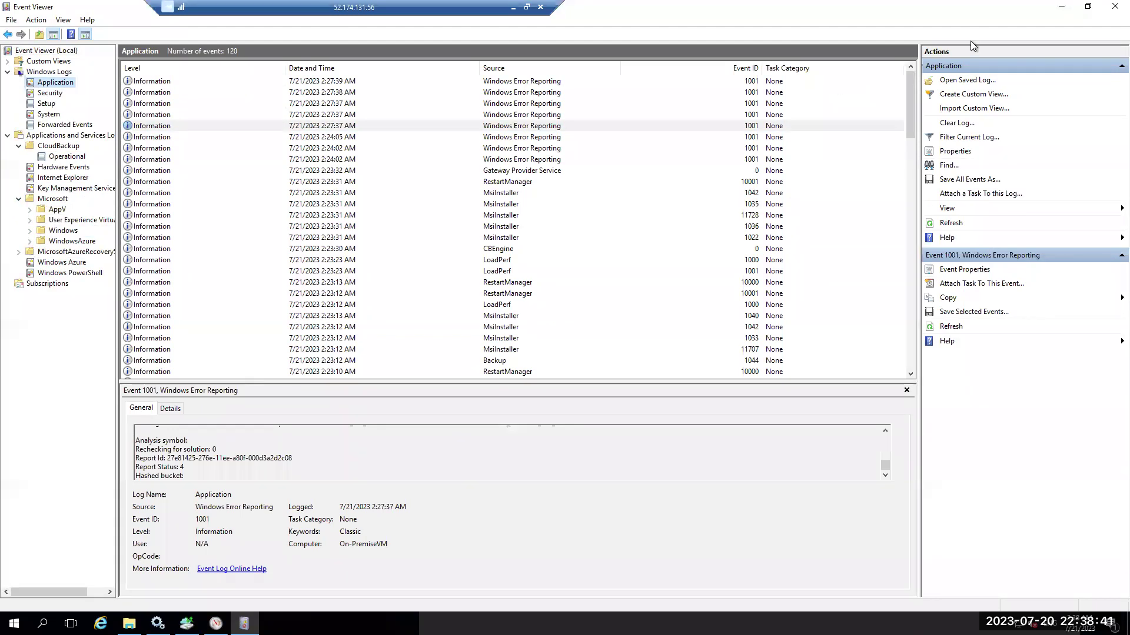
pyautogui.click(1061, 7)
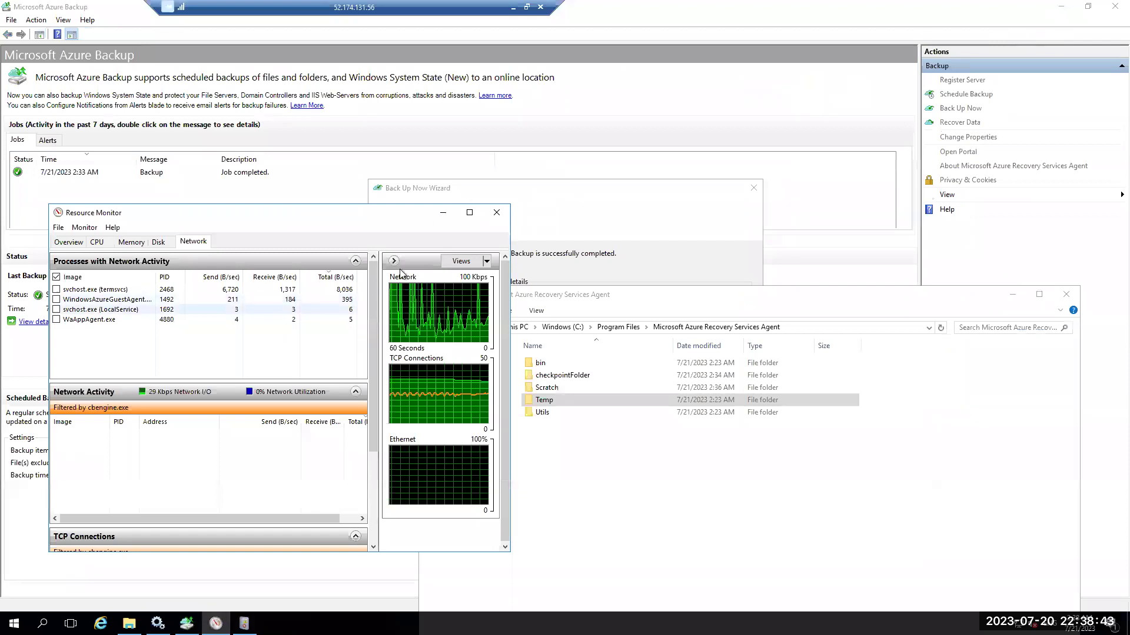
# Close Resource Monitor and File Explorer, confirm C:\ backed up 1.06 GB, and close the Back Up Now Wizard.
pyautogui.click(496, 213)
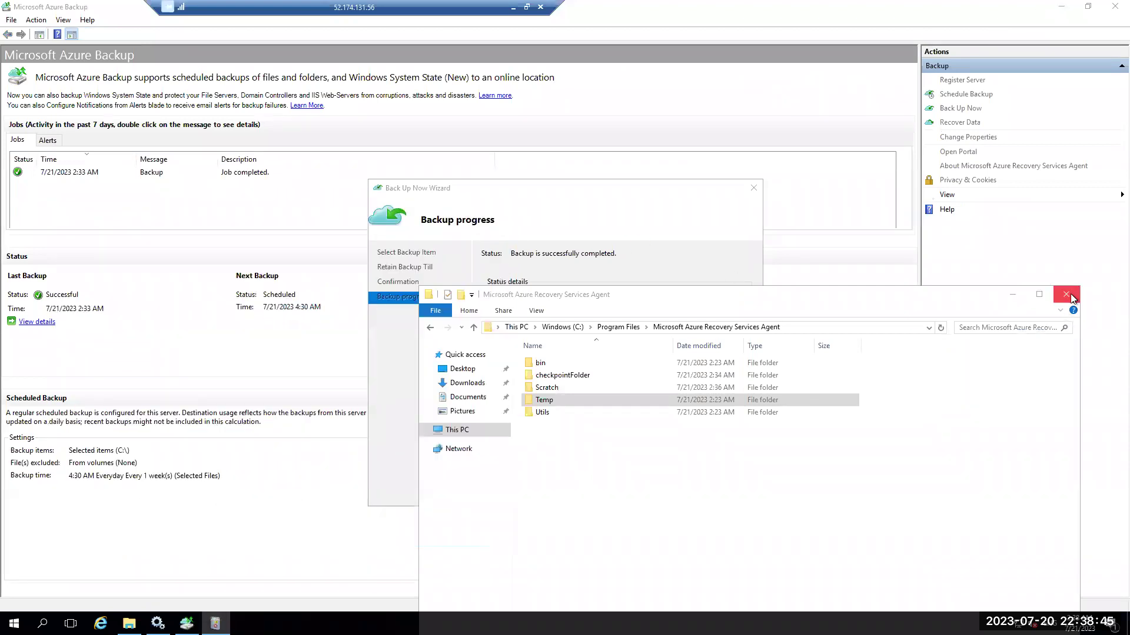
pyautogui.click(1012, 294)
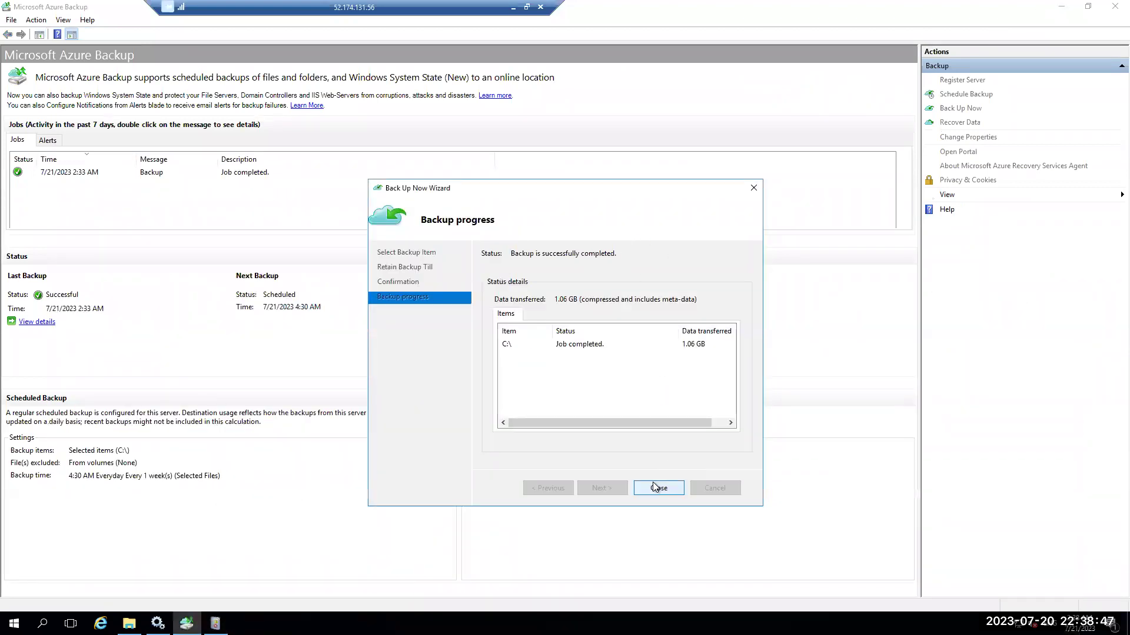
pyautogui.click(689, 348)
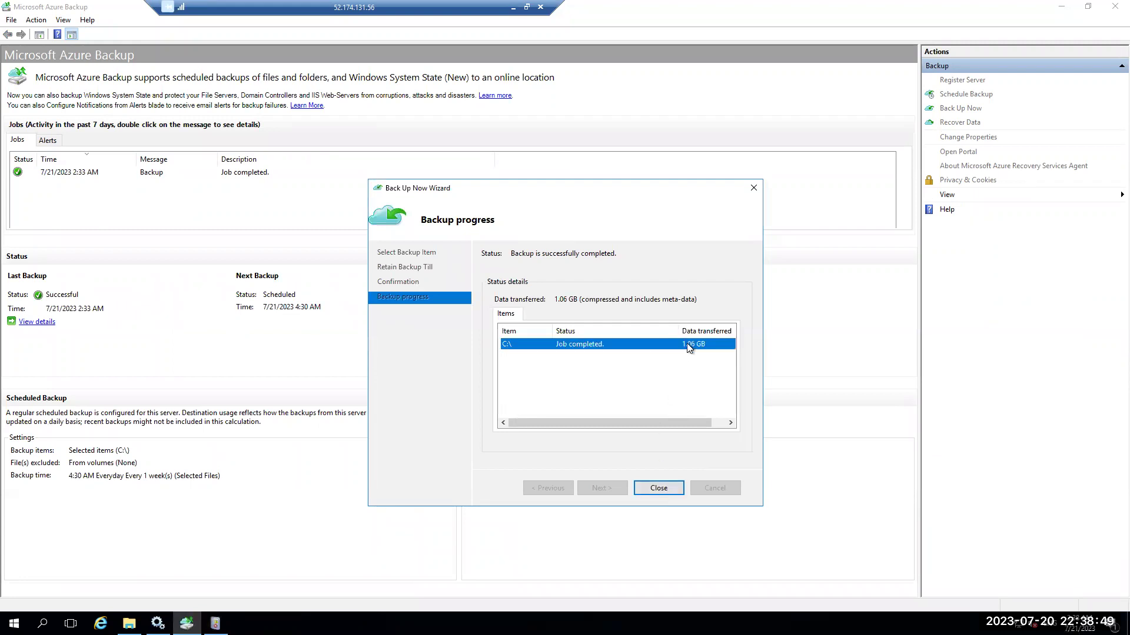
pyautogui.moveTo(665, 423); pyautogui.dragTo(699, 424)
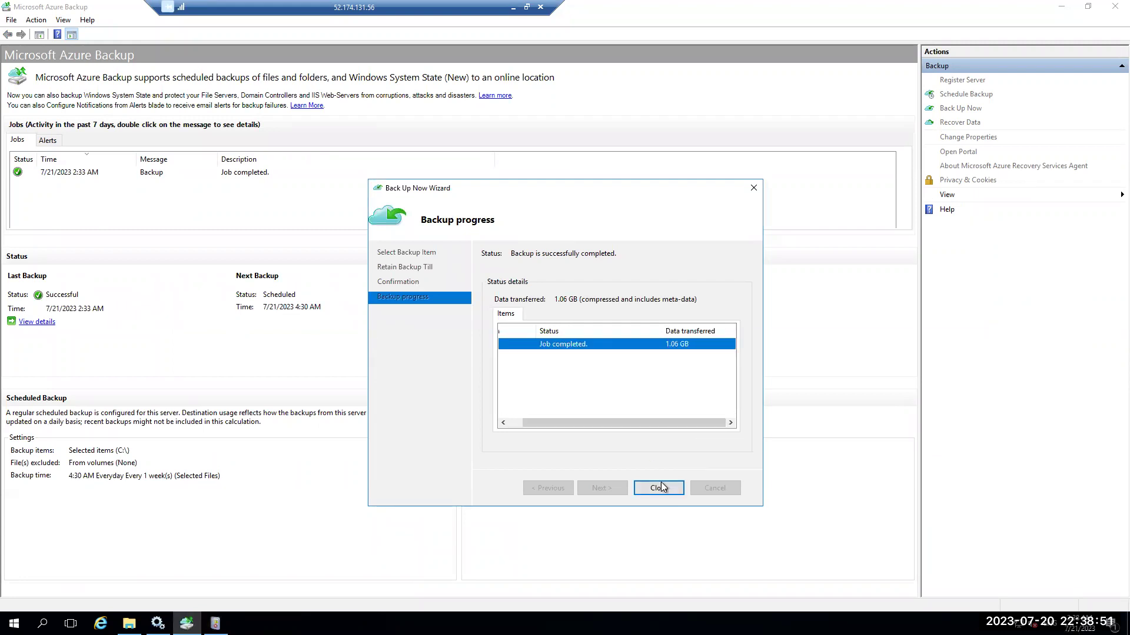
pyautogui.click(659, 489)
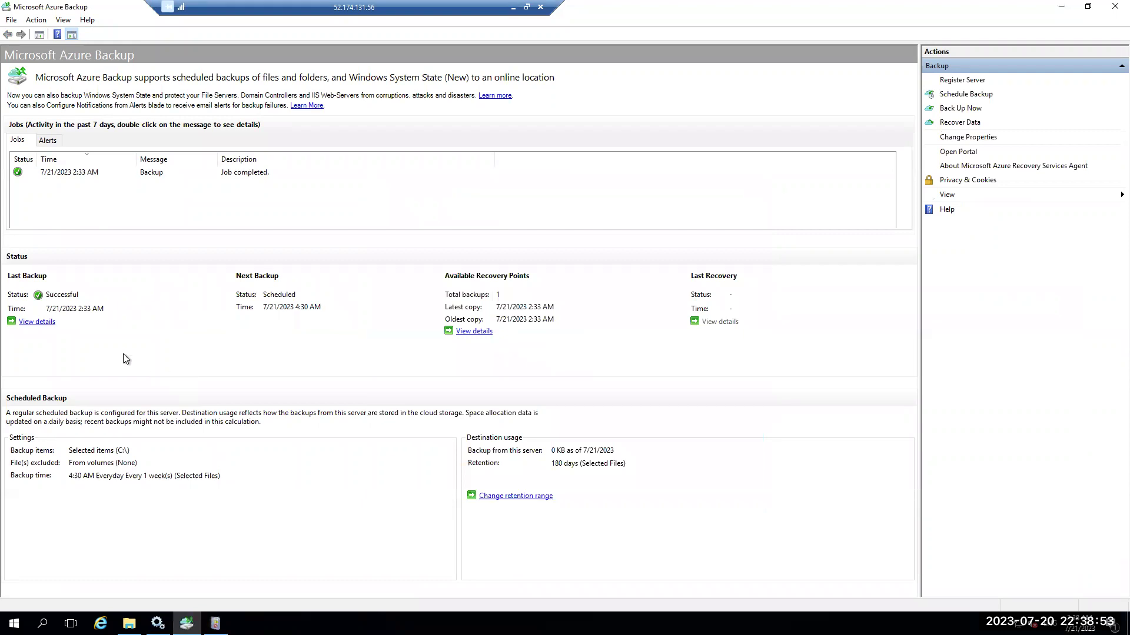
pyautogui.click(68, 174)
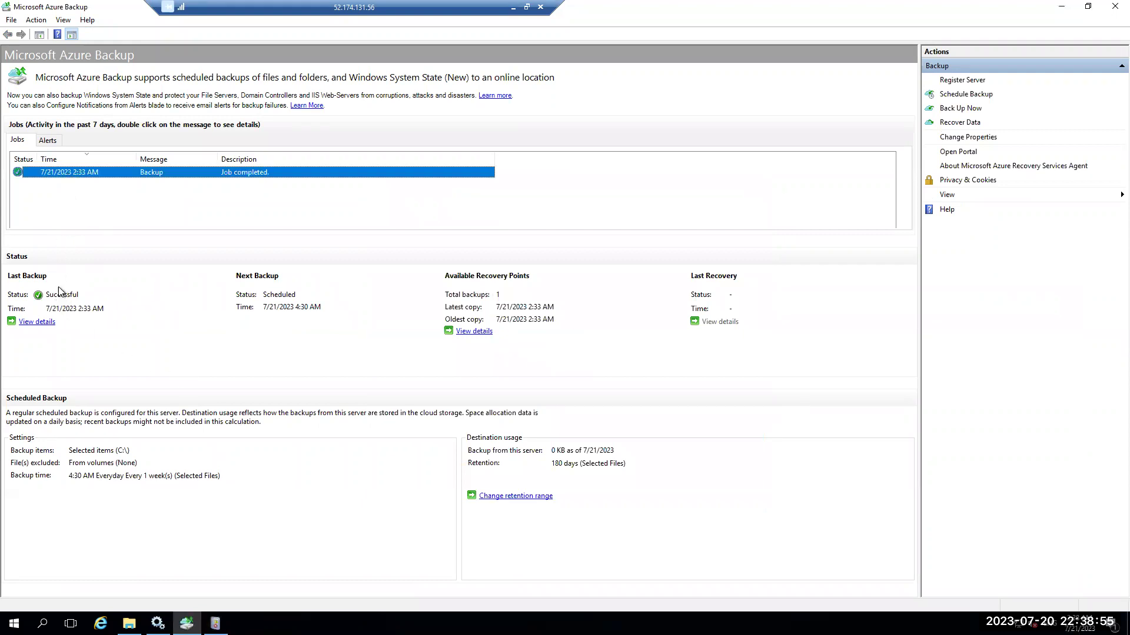
pyautogui.click(38, 323)
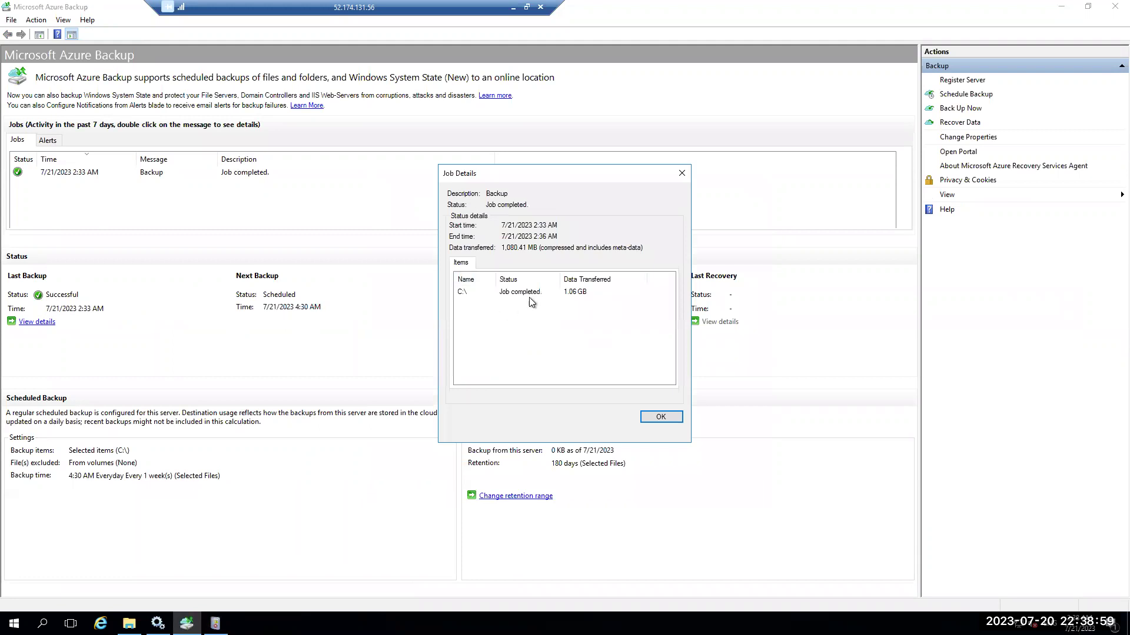
pyautogui.click(524, 292)
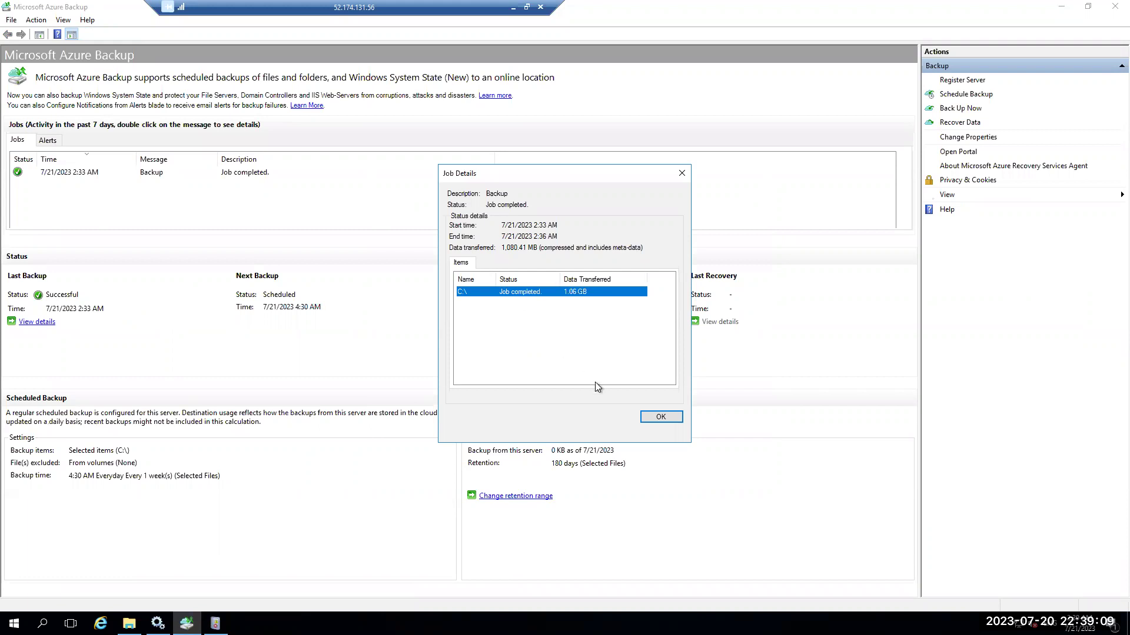
pyautogui.click(658, 421)
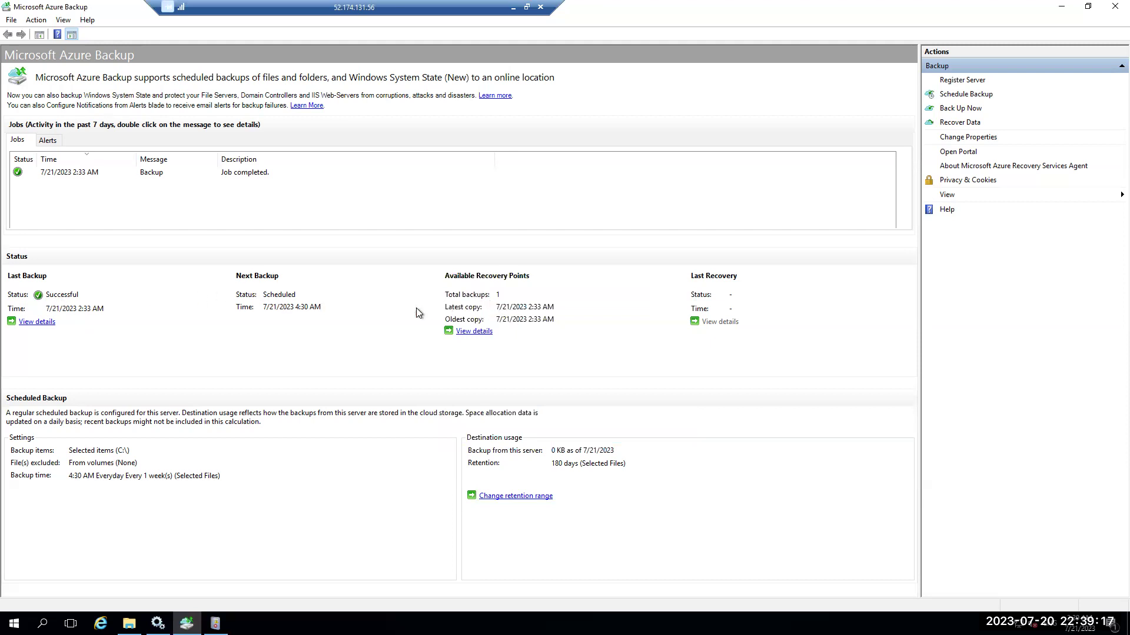
pyautogui.click(474, 332)
pyautogui.click(438, 278)
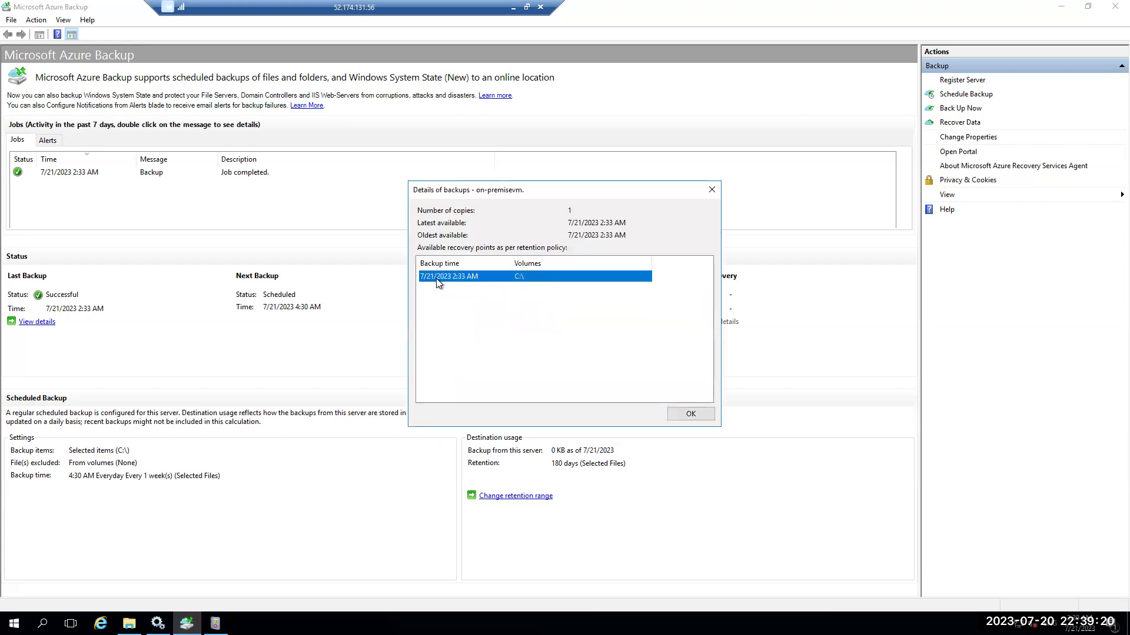
pyautogui.click(692, 415)
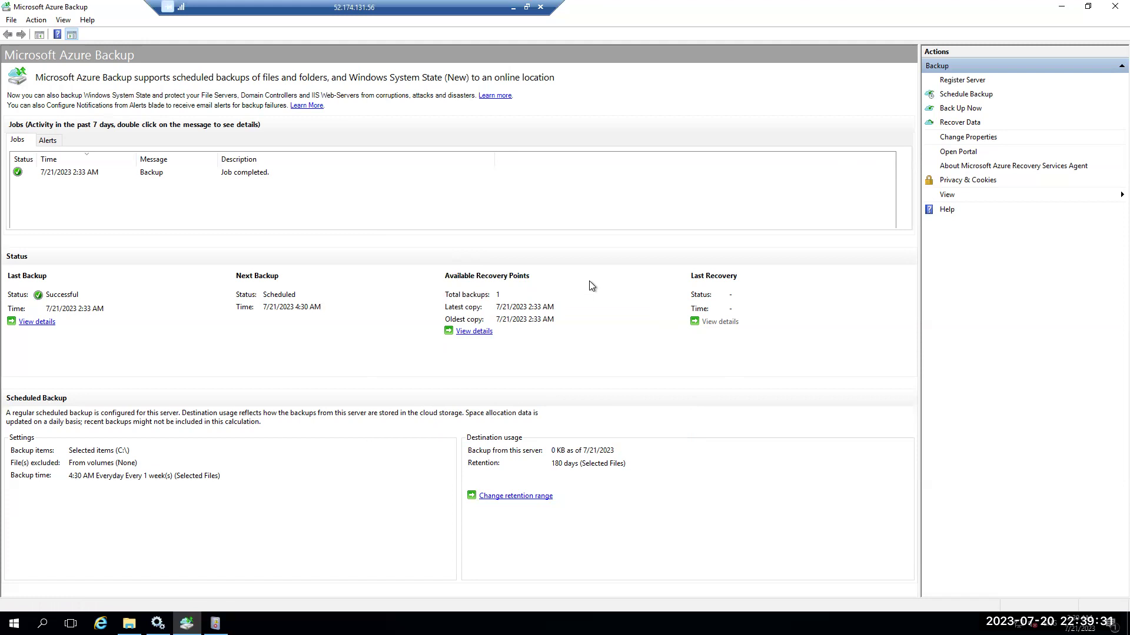
# Launch Recover Data, choose Another server, and browse for a vault credentials file.
pyautogui.click(959, 123)
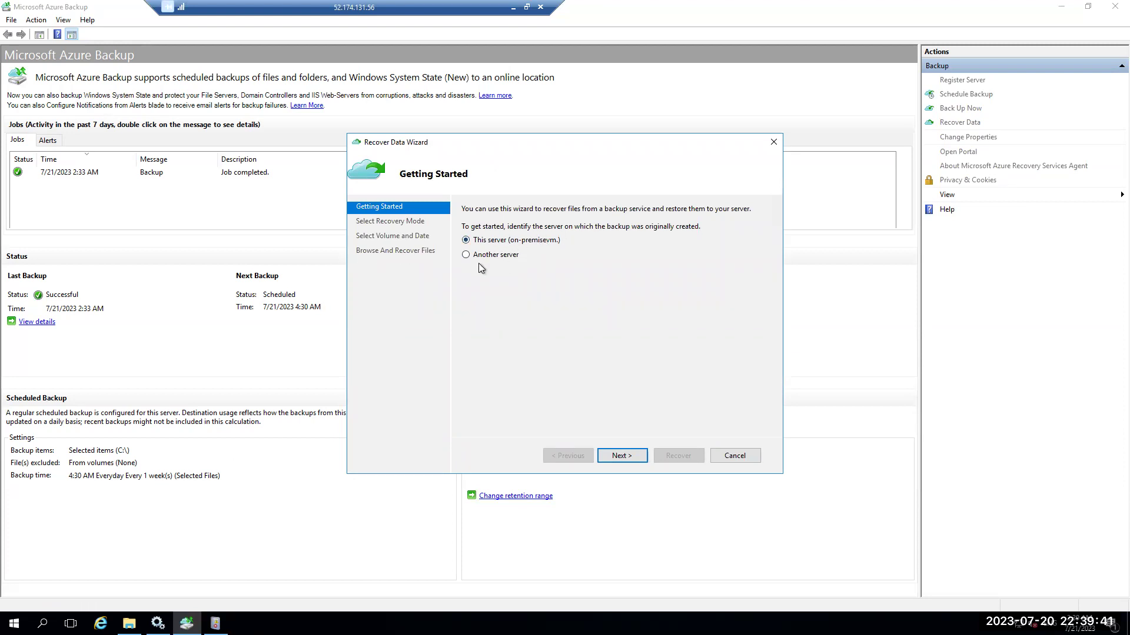
pyautogui.click(520, 255)
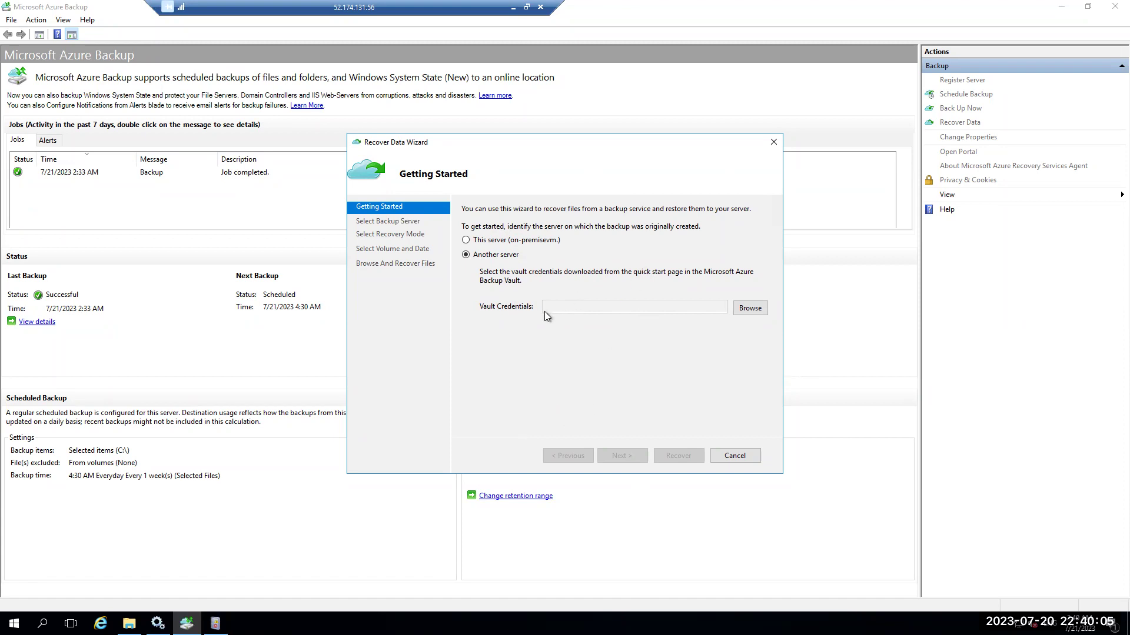
pyautogui.click(749, 308)
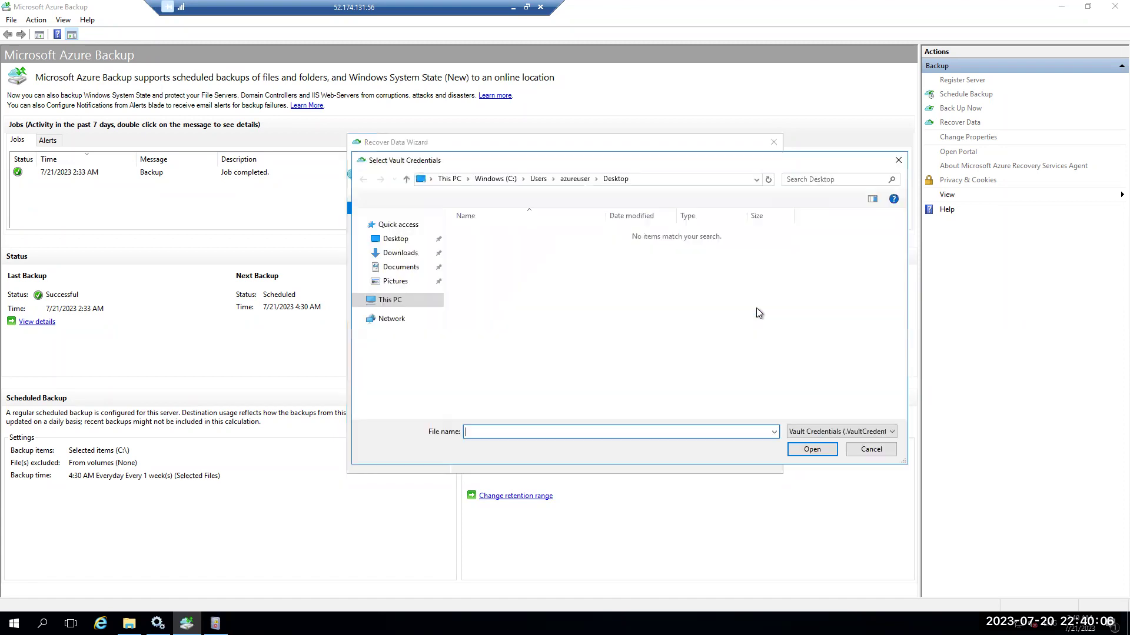
# Load the mars-RSV .VaultCredentials file from C:\Softwares, continue, and dismiss the 'No backup Servers found' warning.
pyautogui.click(410, 302)
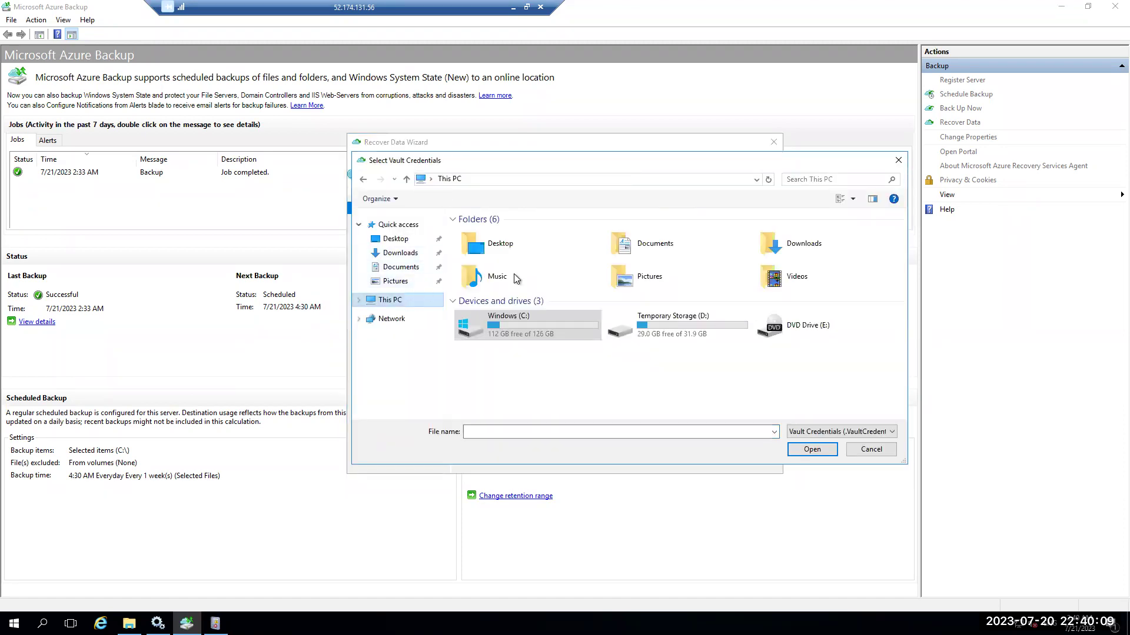
pyautogui.doubleClick(559, 326)
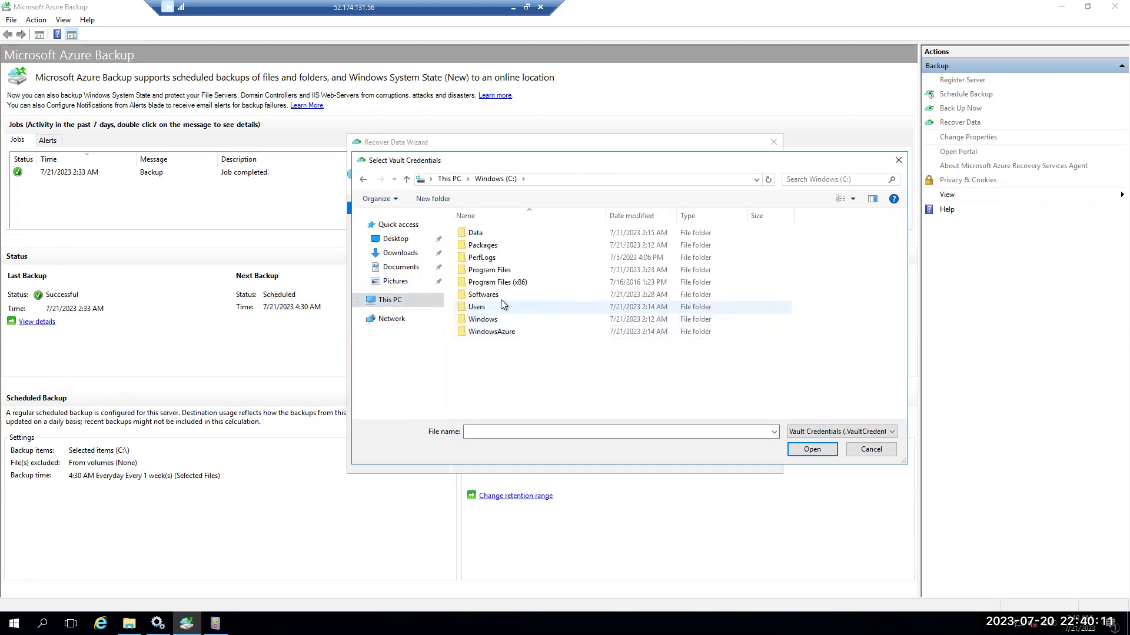
pyautogui.doubleClick(503, 295)
pyautogui.click(528, 232)
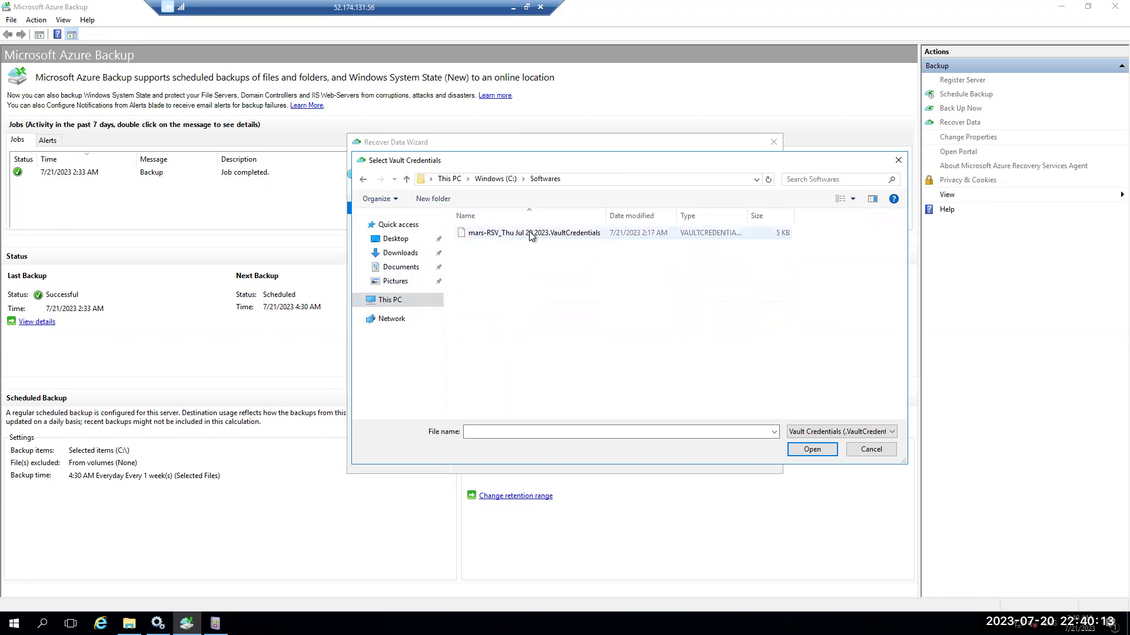
pyautogui.click(811, 449)
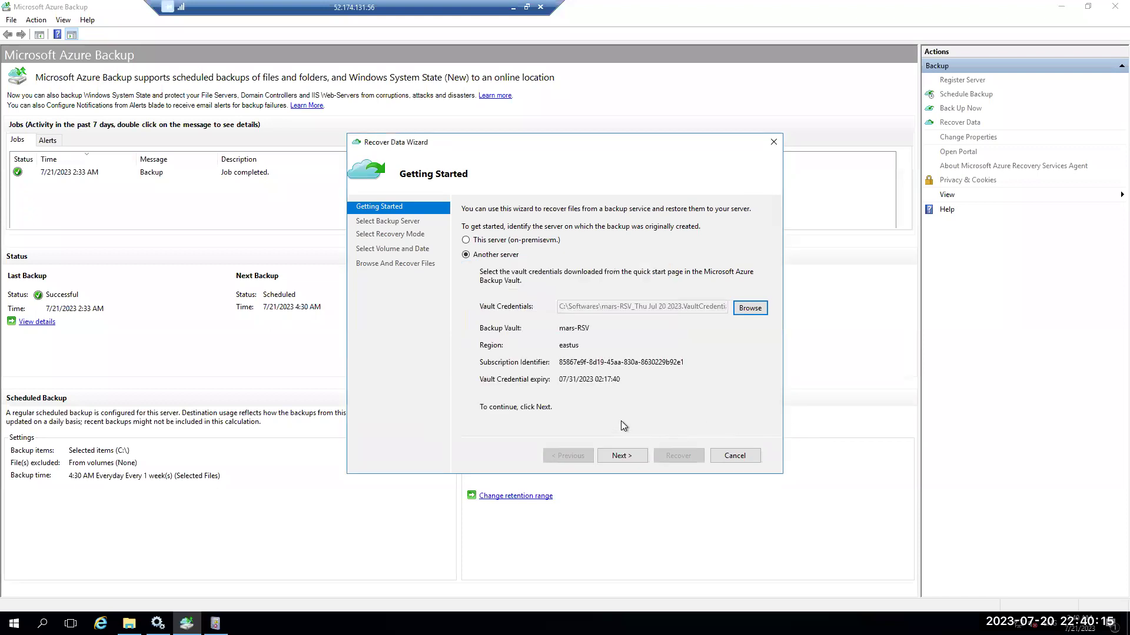
pyautogui.click(634, 462)
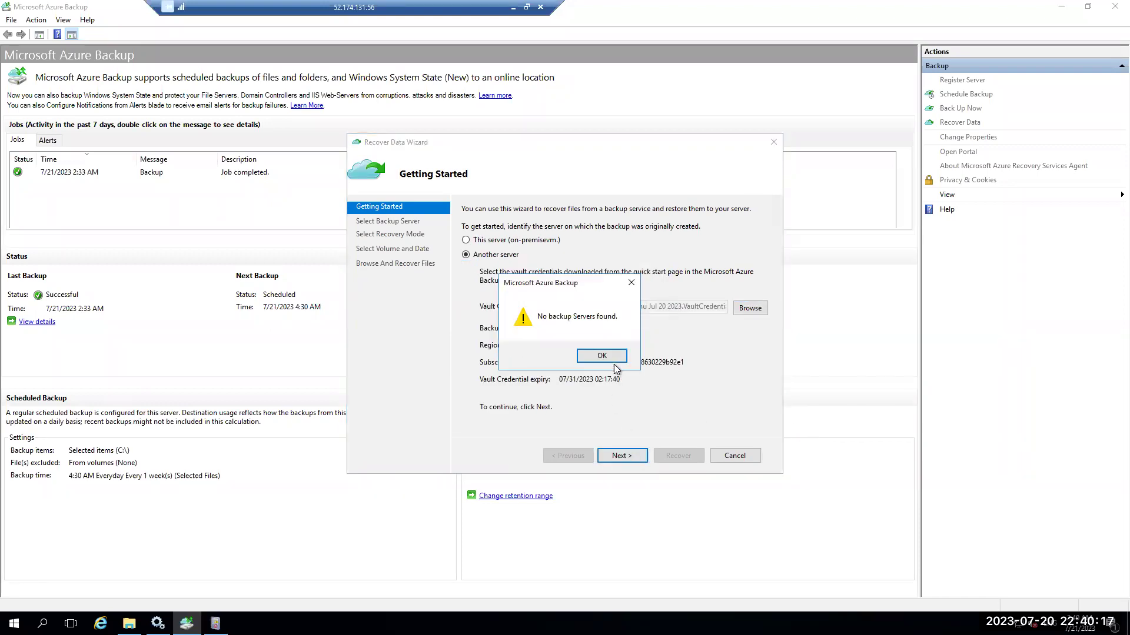
pyautogui.click(606, 358)
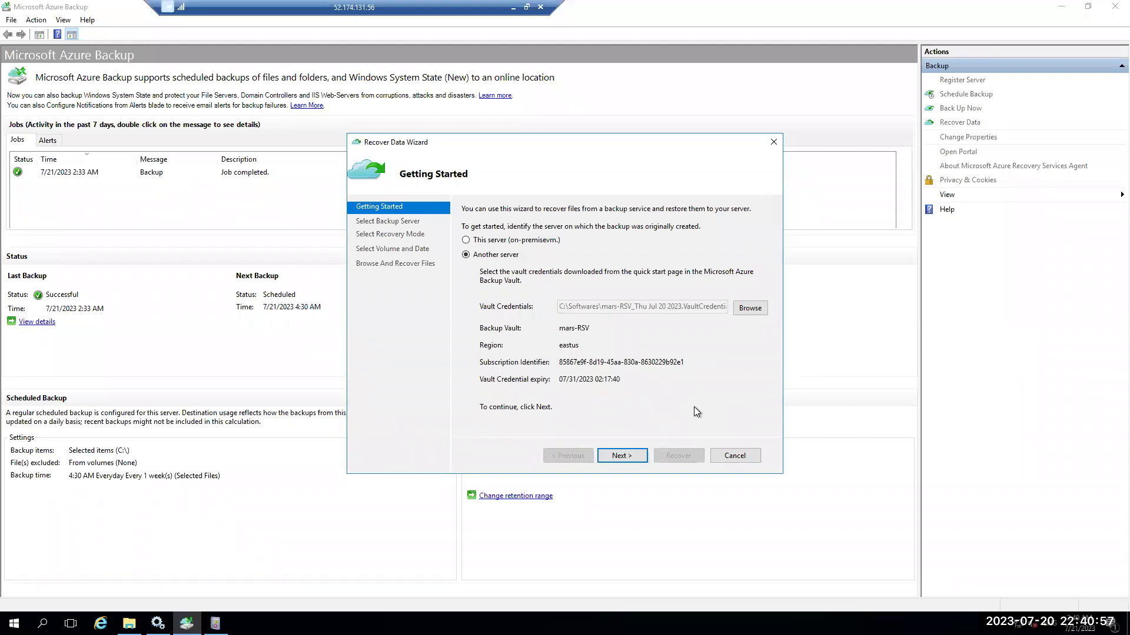
# Choose 'This server (on-premisevm.)' as the recovery destination and advance to the recovery mode page.
pyautogui.click(546, 242)
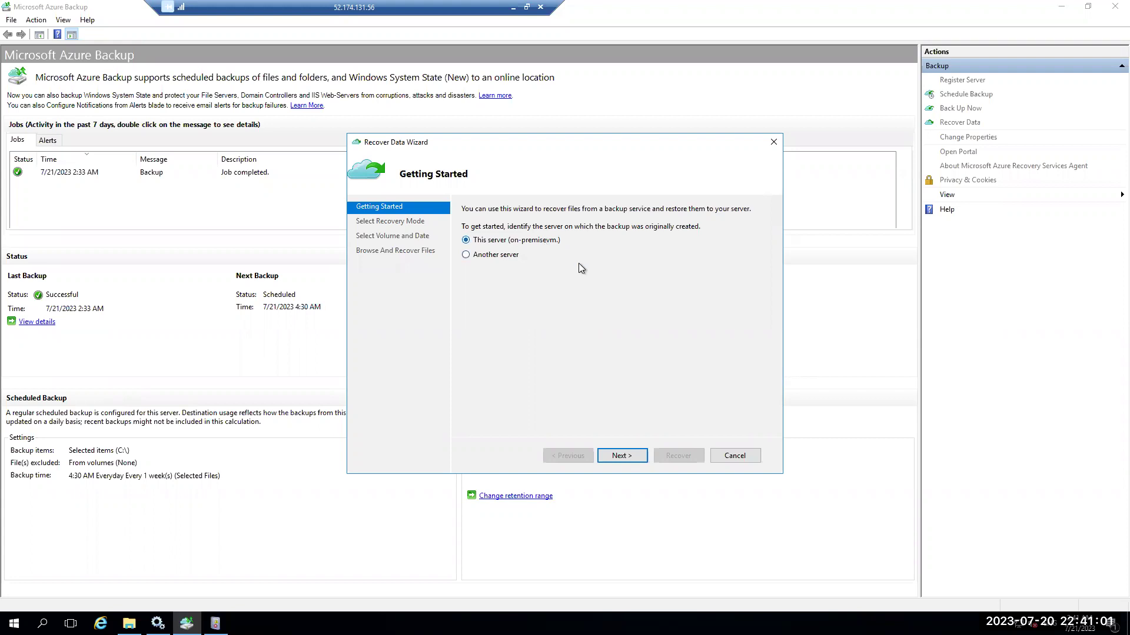
pyautogui.click(627, 453)
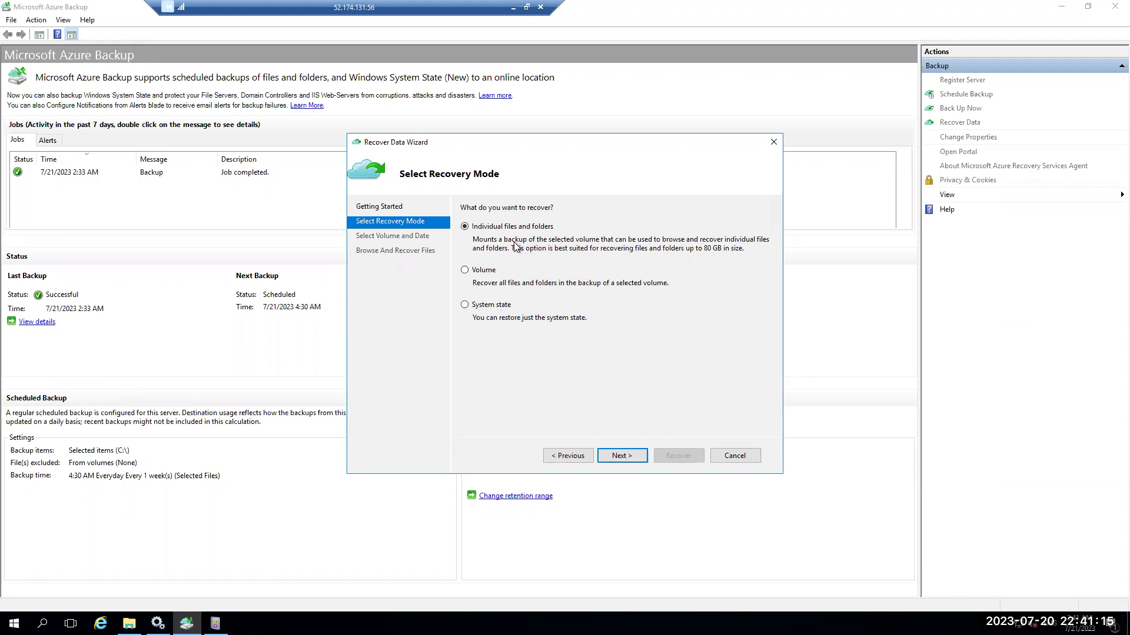
# Select the C:\ volume's 7/21/2023 2:33 AM backup and mount it as a recovery volume.
pyautogui.click(627, 454)
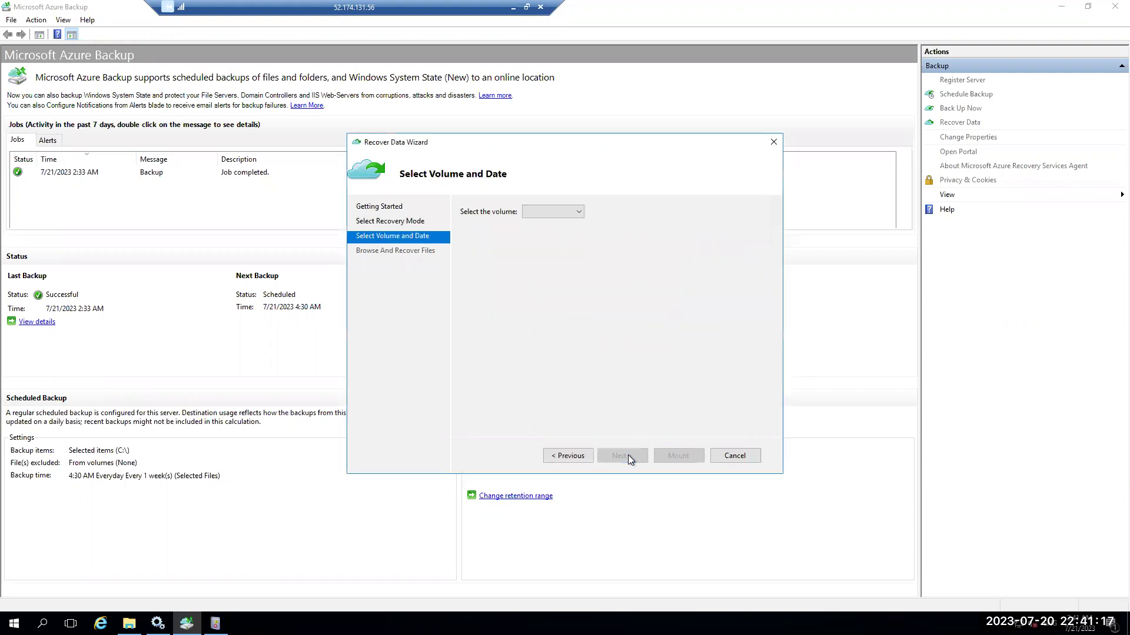
pyautogui.click(545, 210)
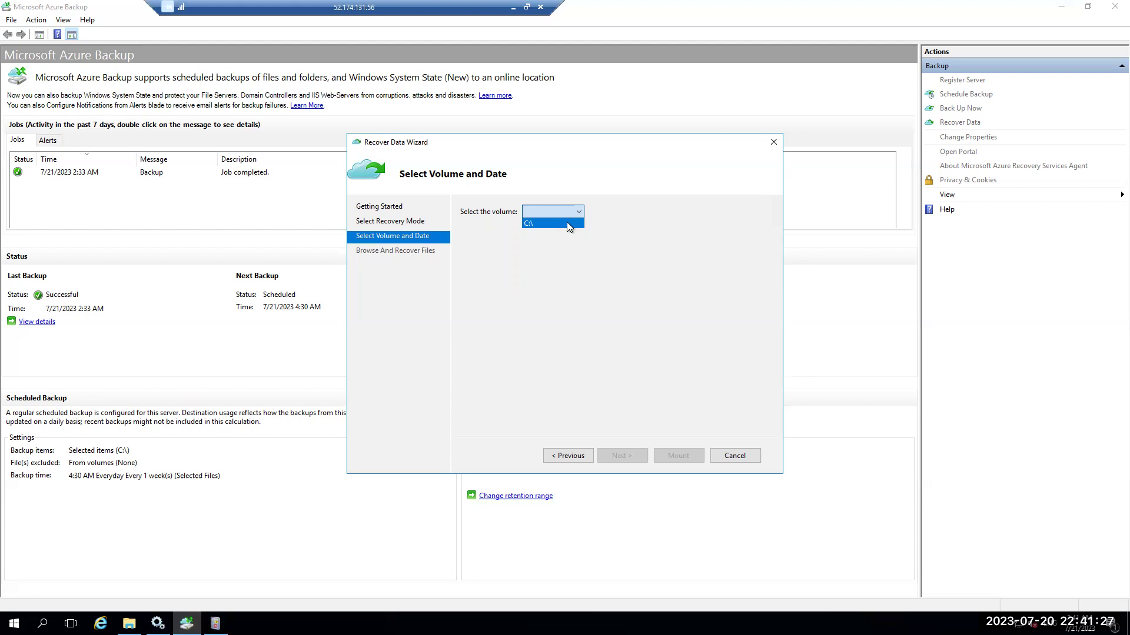
pyautogui.click(566, 224)
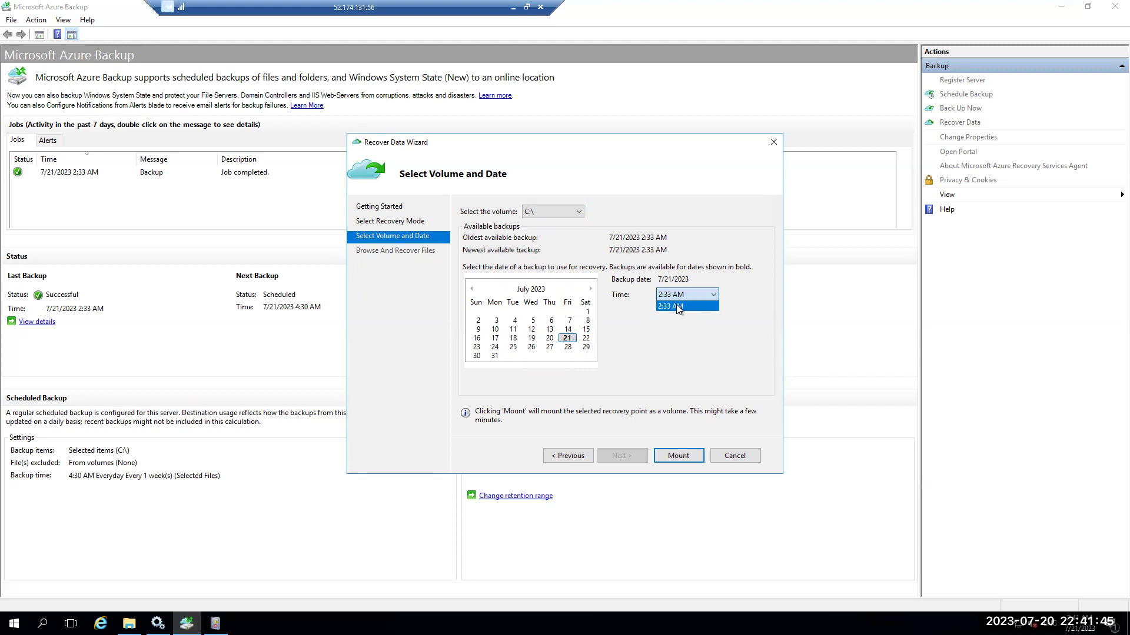
pyautogui.click(676, 305)
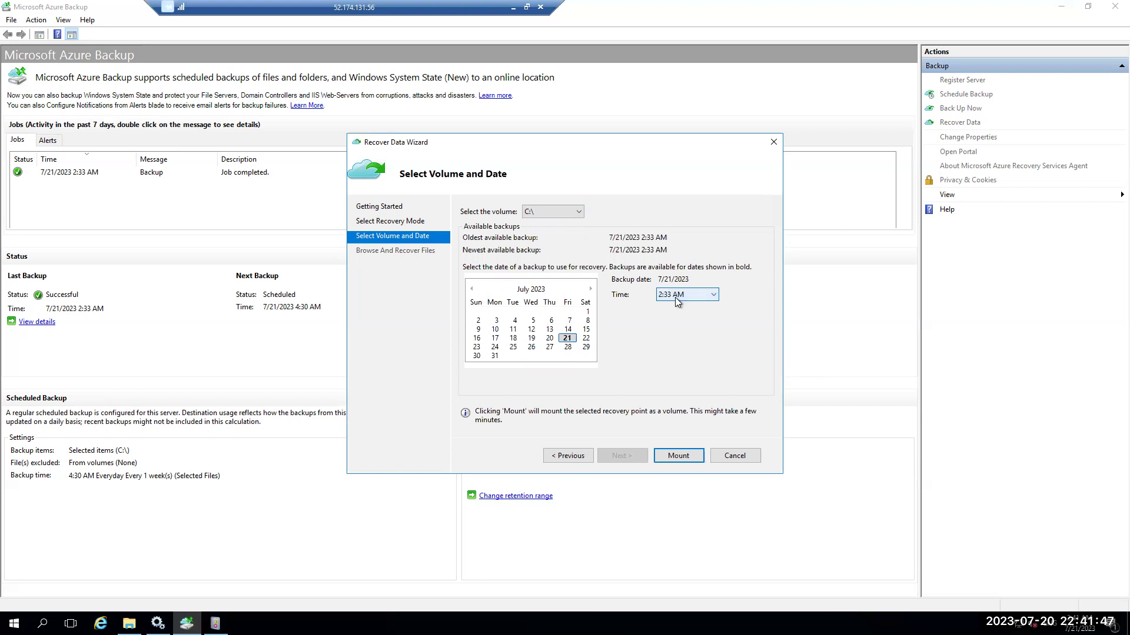
pyautogui.click(676, 296)
pyautogui.click(669, 349)
pyautogui.click(676, 459)
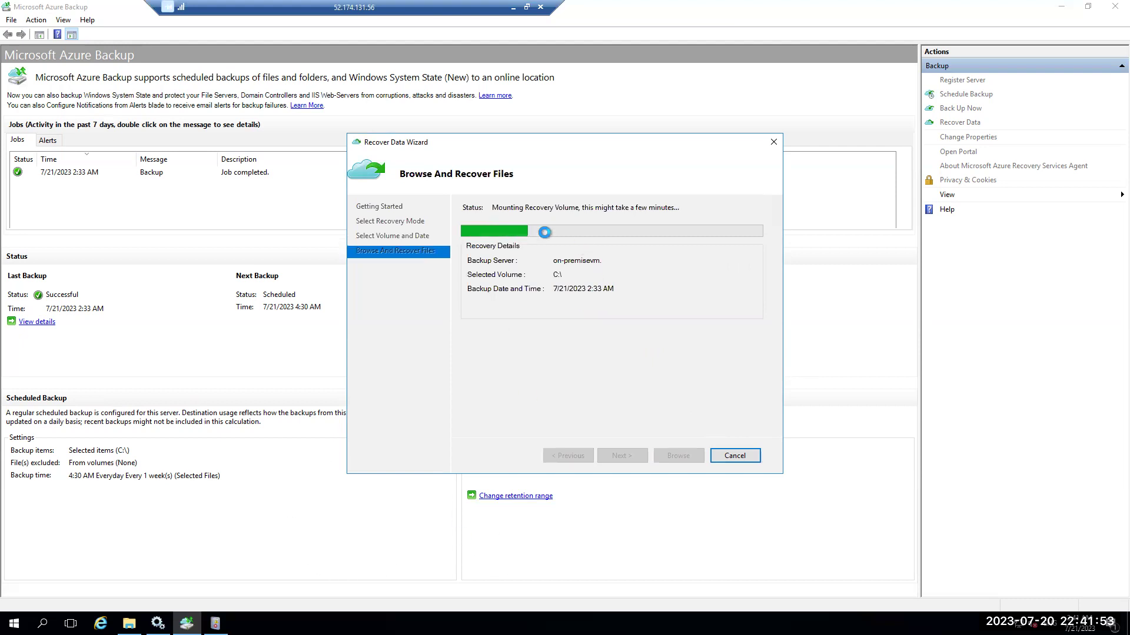
# Show This PC's folders and drives in File Explorer and move the window higher.
pyautogui.moveTo(129, 623)
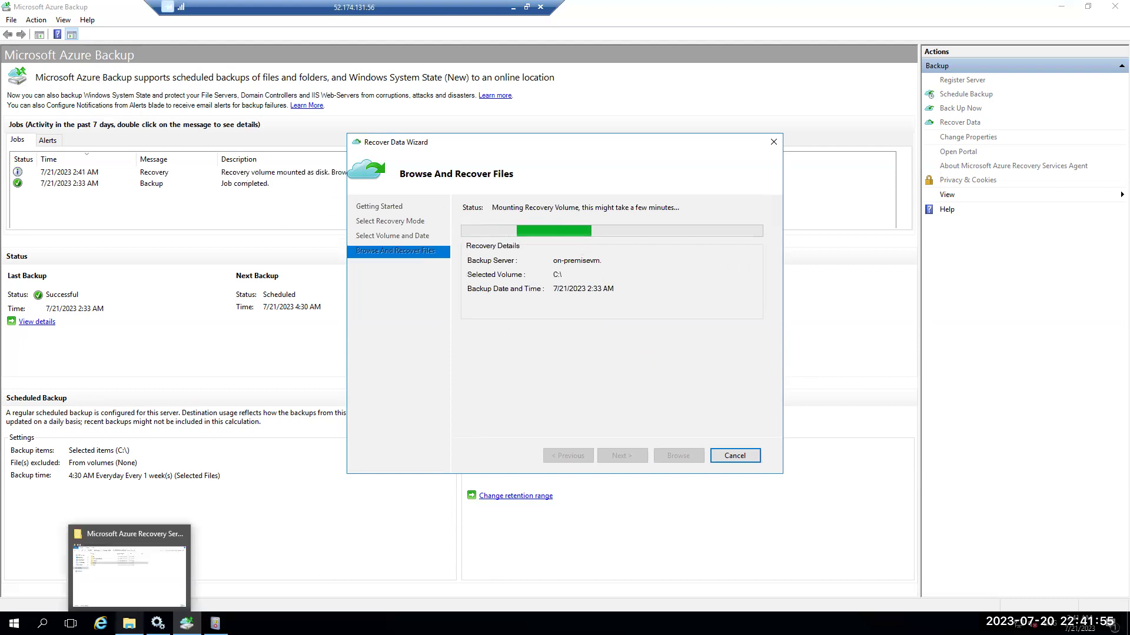
pyautogui.click(130, 565)
pyautogui.click(472, 445)
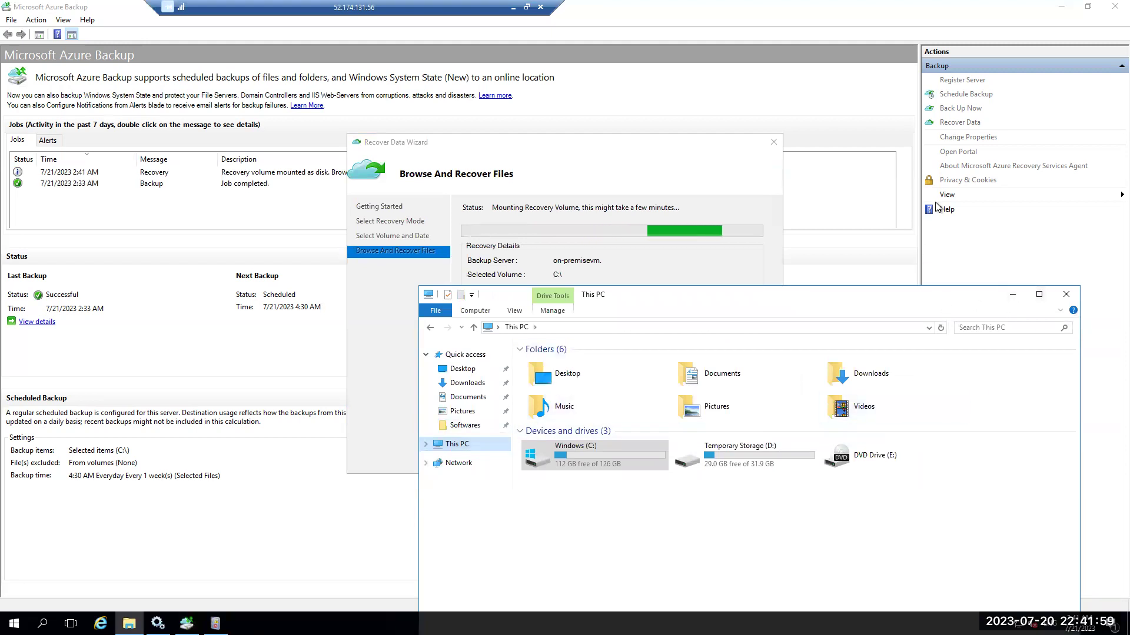
pyautogui.moveTo(940, 301); pyautogui.dragTo(960, 179)
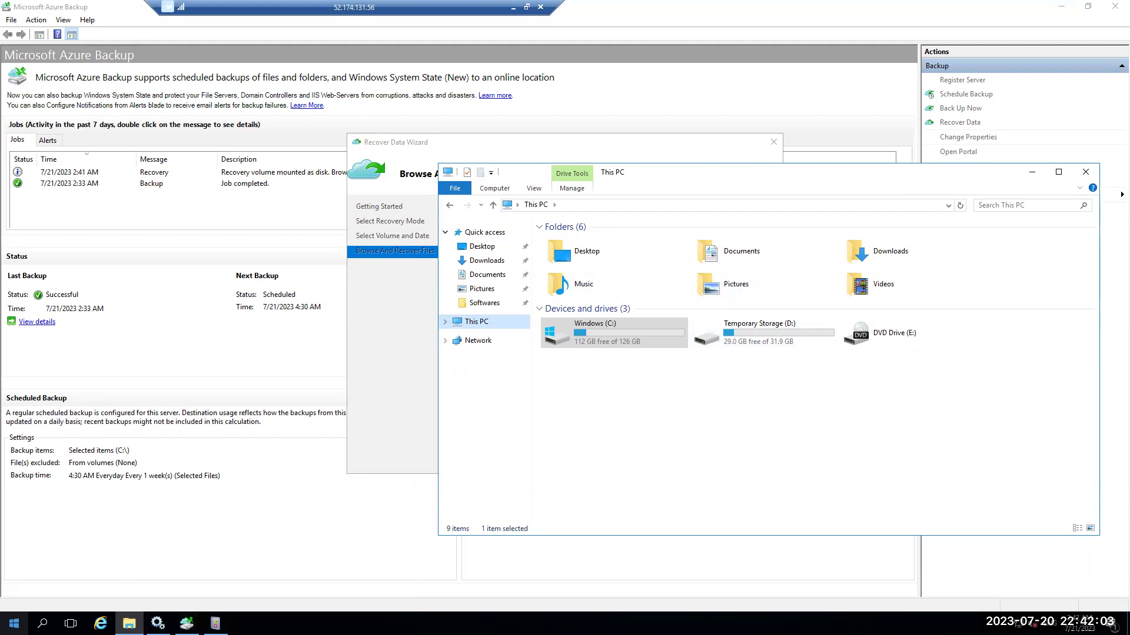
# Launch Resource Monitor by searching 'res' and filter network activity to cbengine.exe.
pyautogui.press('super')
pyautogui.write('res')
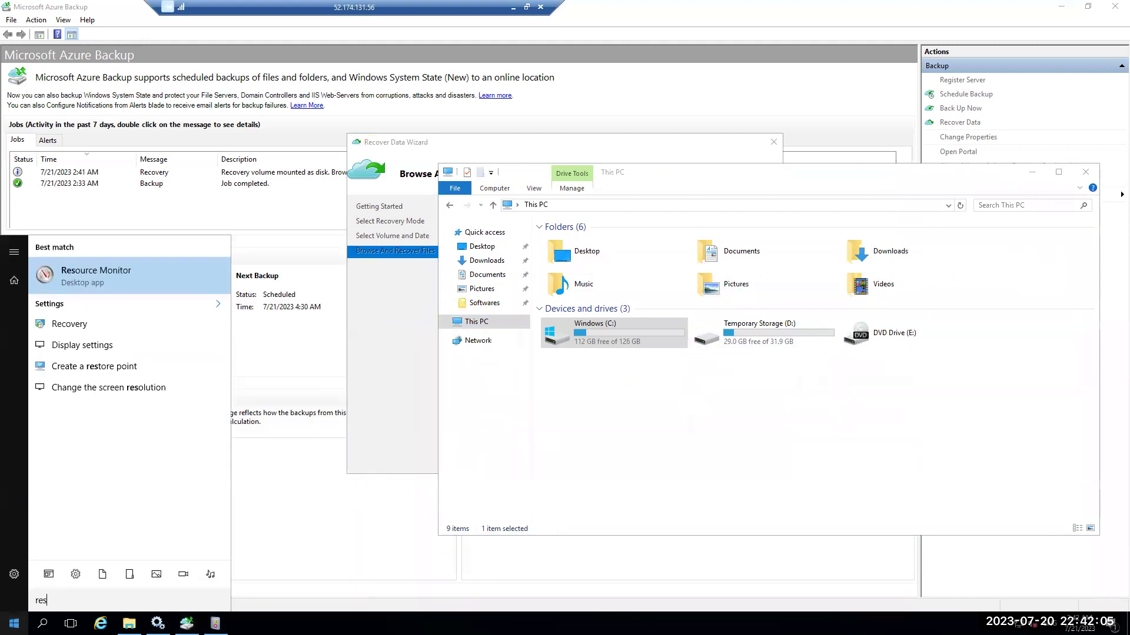
pyautogui.click(132, 267)
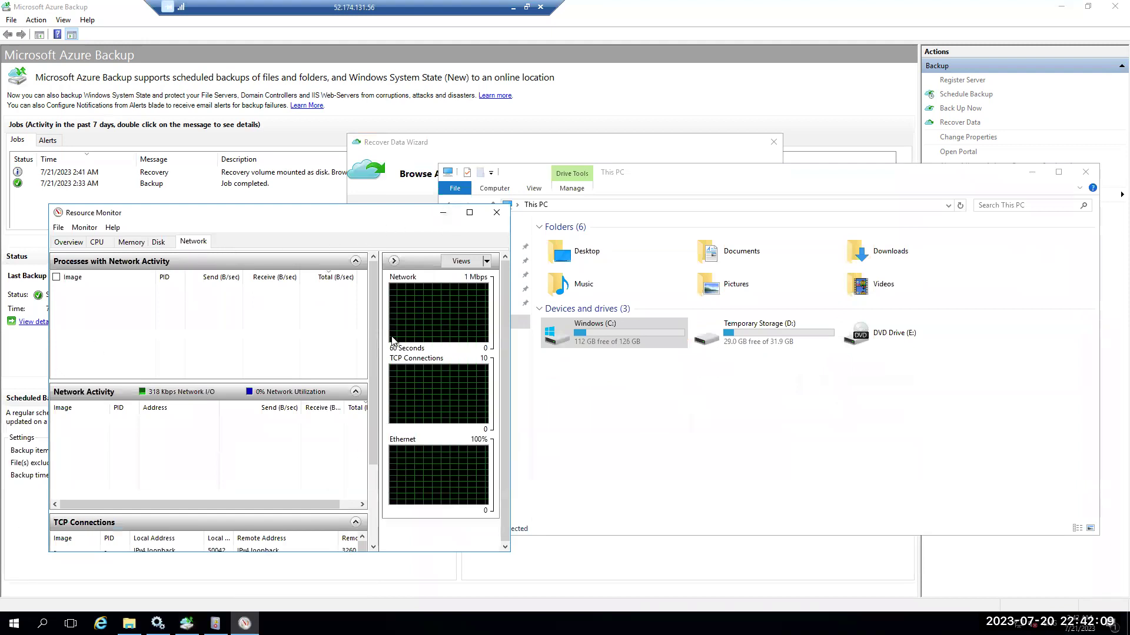
pyautogui.click(57, 289)
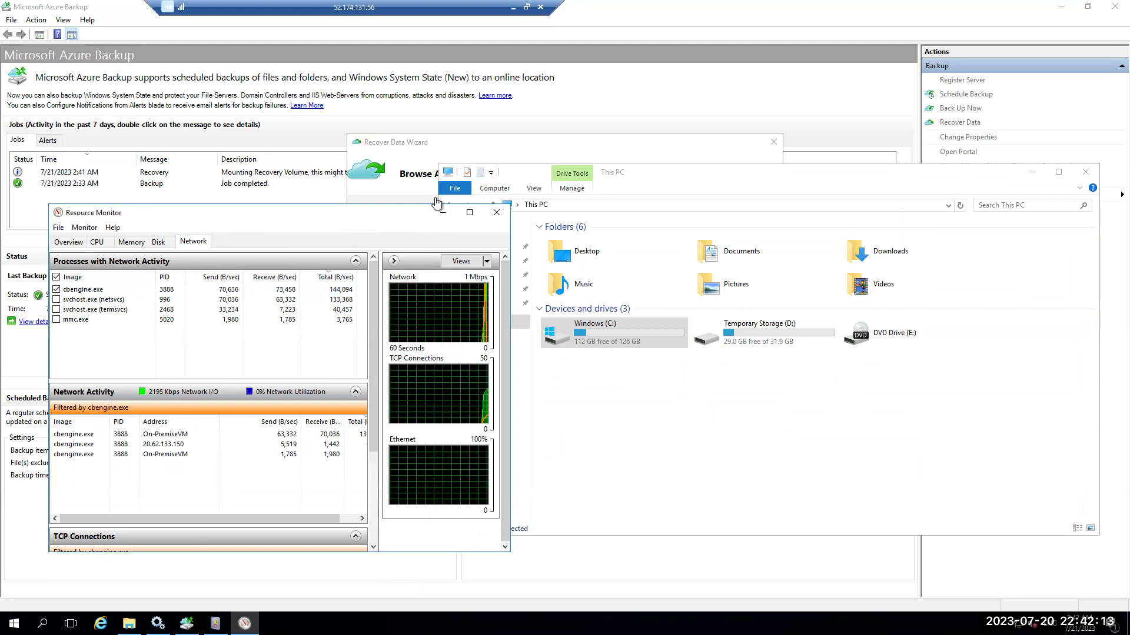
# Maximize Resource Monitor, inspect ports 50048 and 50044, widen Local Port, then return to the wizard.
pyautogui.click(469, 212)
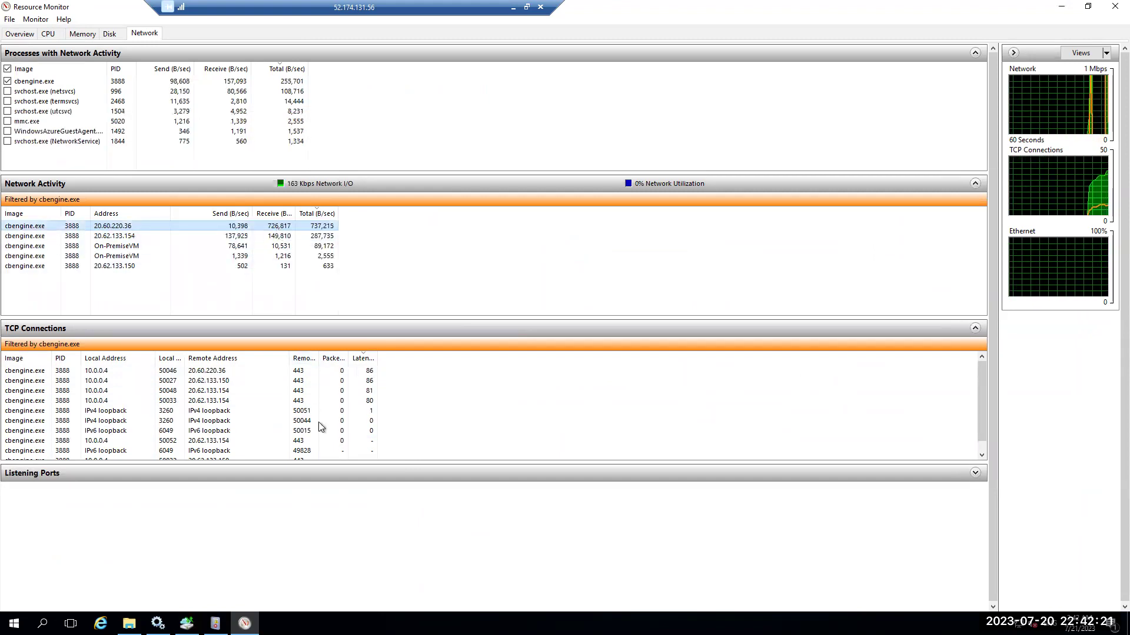
pyautogui.click(301, 391)
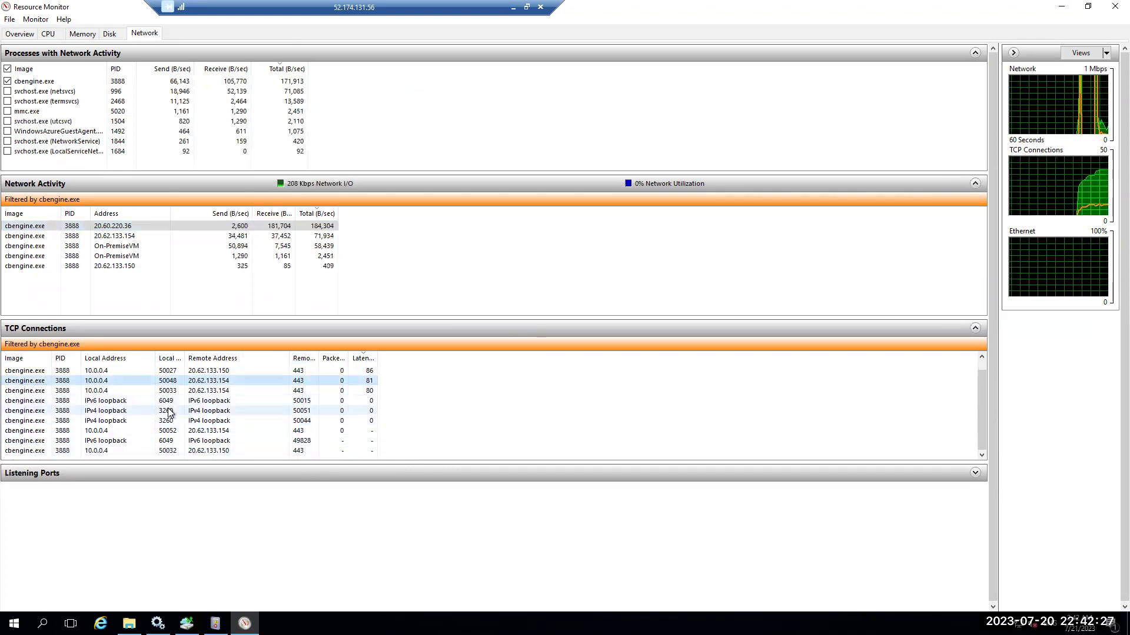
pyautogui.click(165, 432)
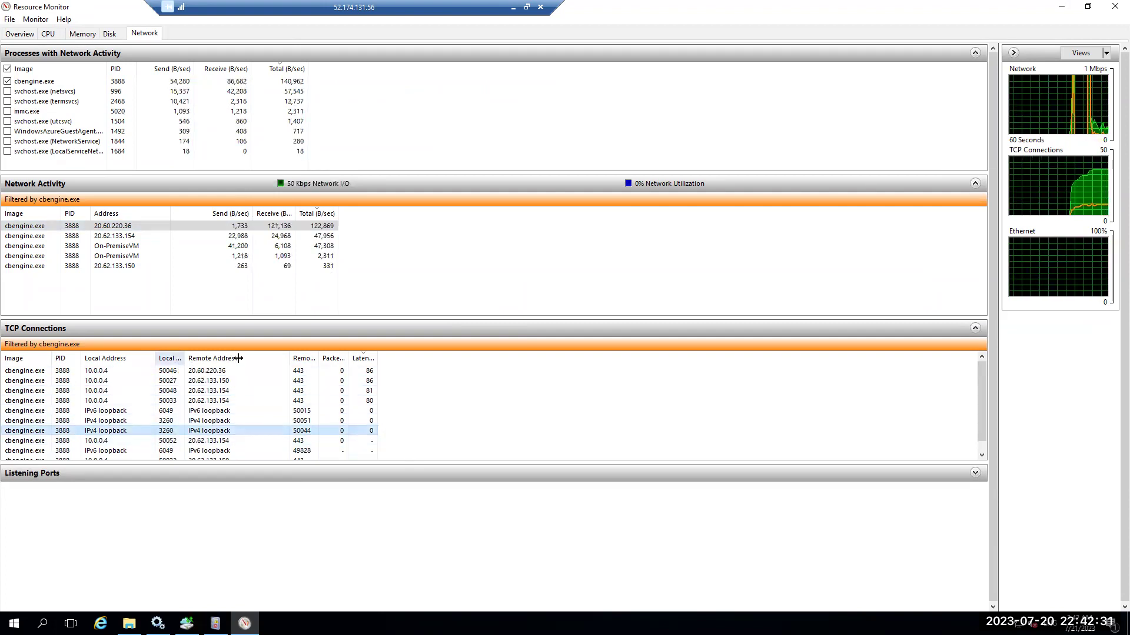
pyautogui.moveTo(238, 358); pyautogui.dragTo(241, 359)
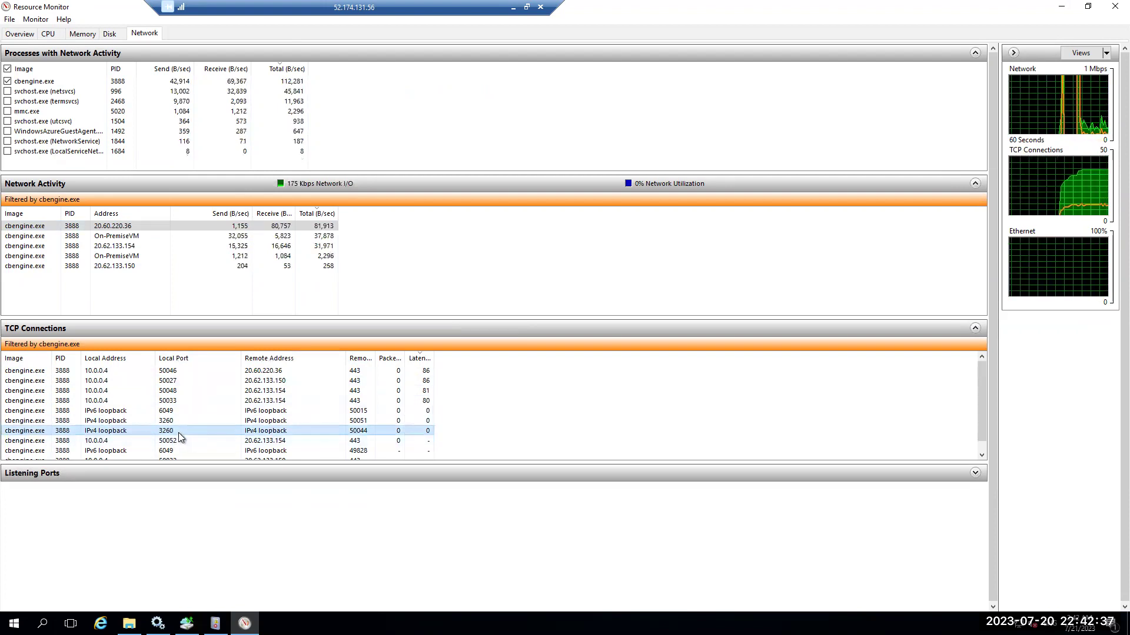
pyautogui.scroll(-1, 171, 447)
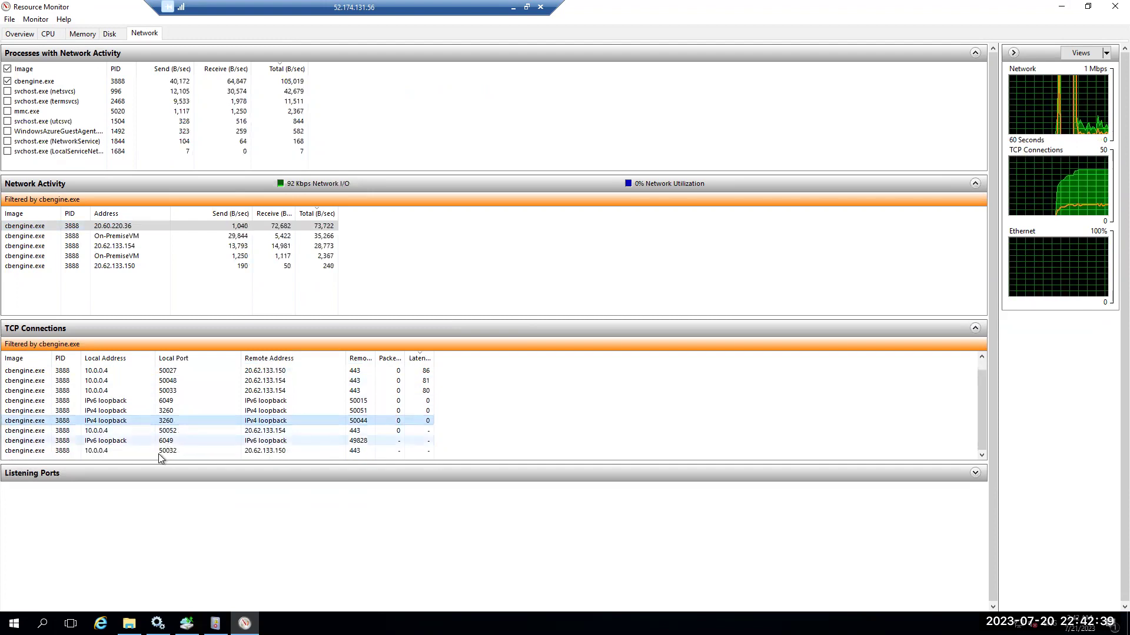
pyautogui.scroll(1, 167, 450)
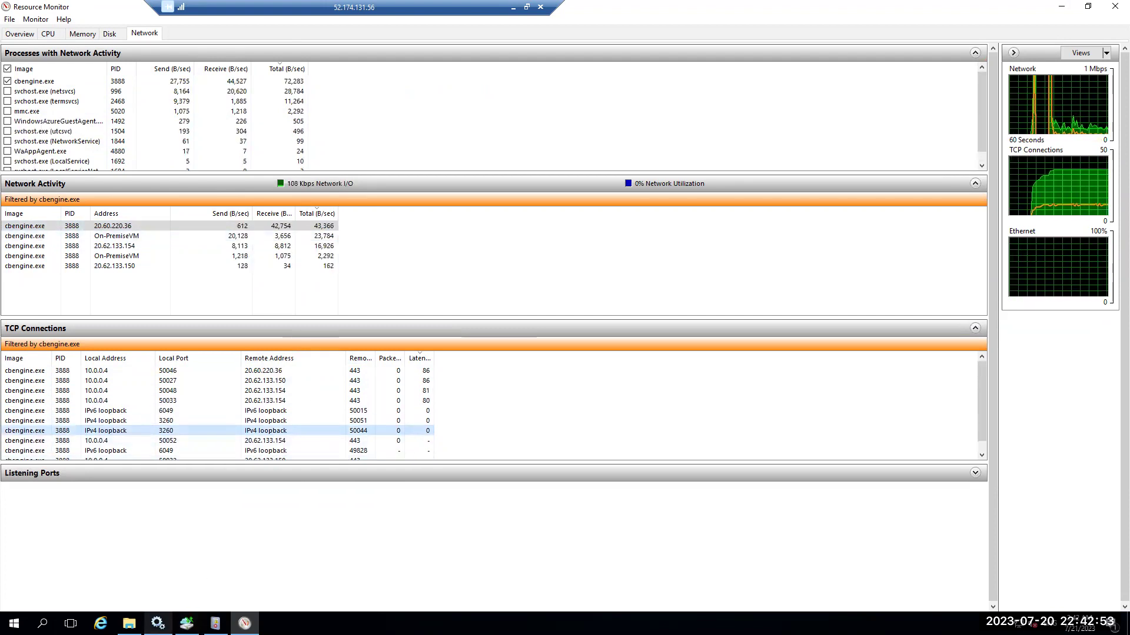
pyautogui.hotkey('alt', 'Tab')
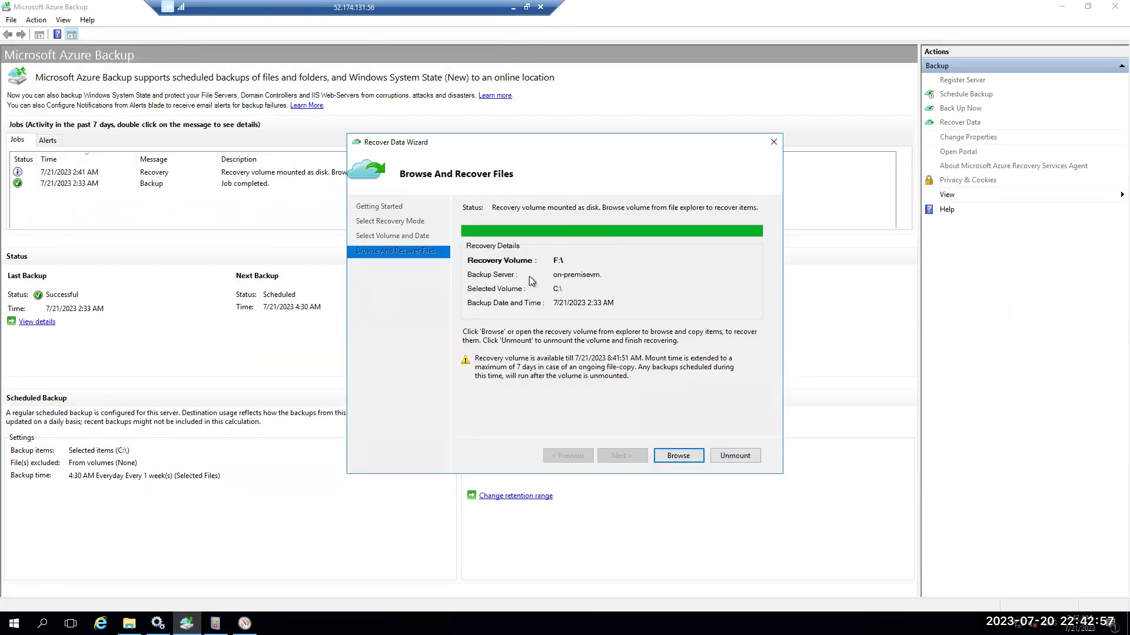
pyautogui.click(678, 456)
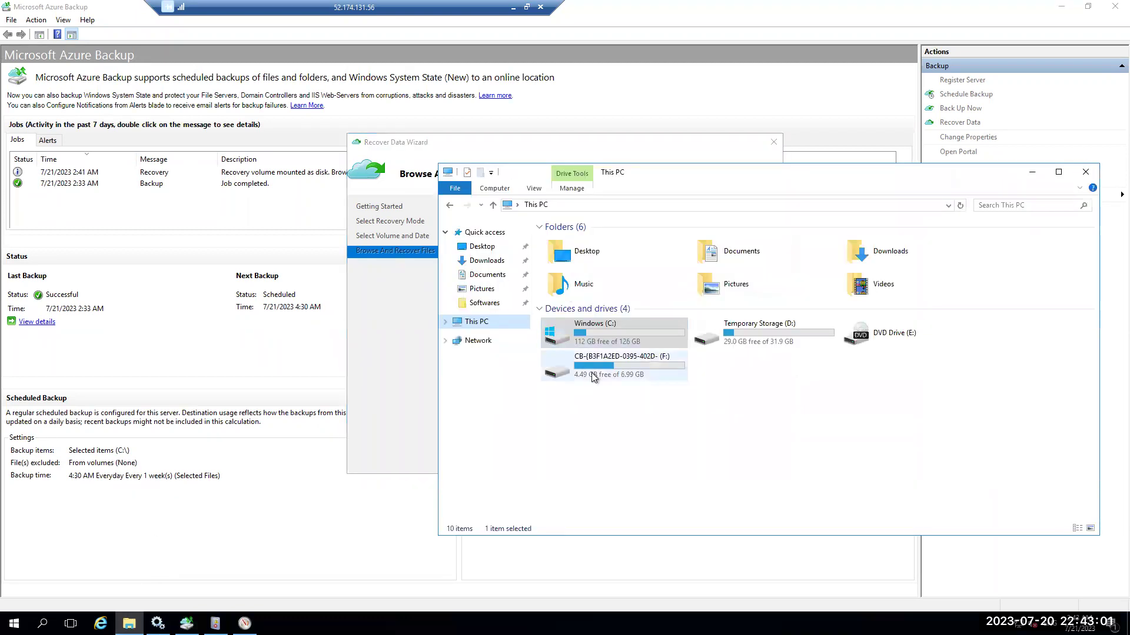
pyautogui.click(591, 372)
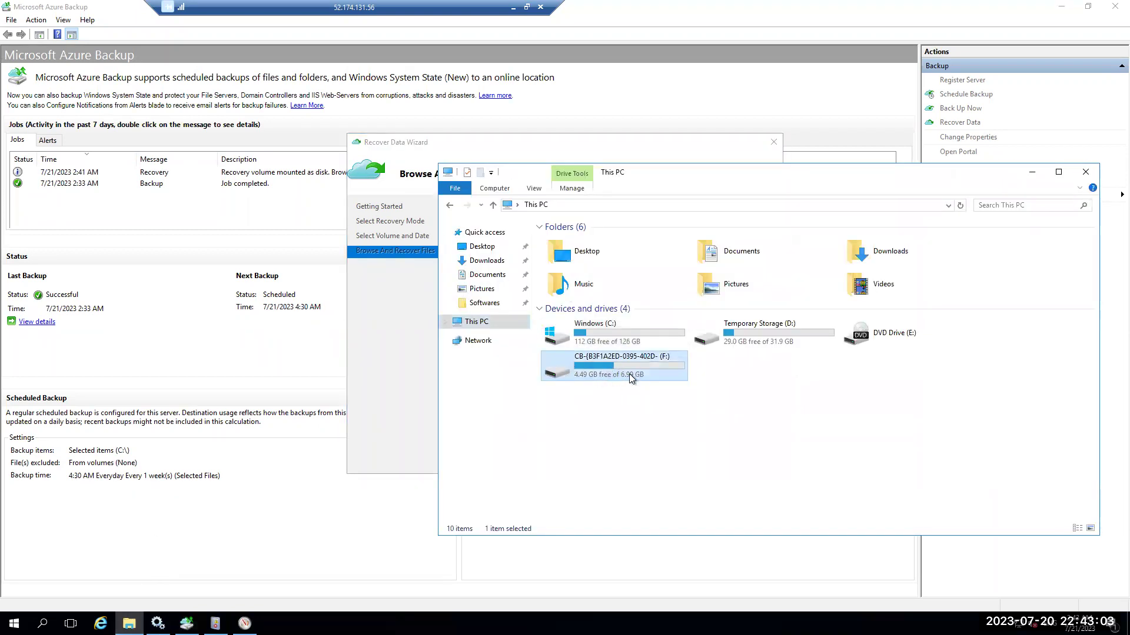
pyautogui.moveTo(674, 175); pyautogui.dragTo(288, 47)
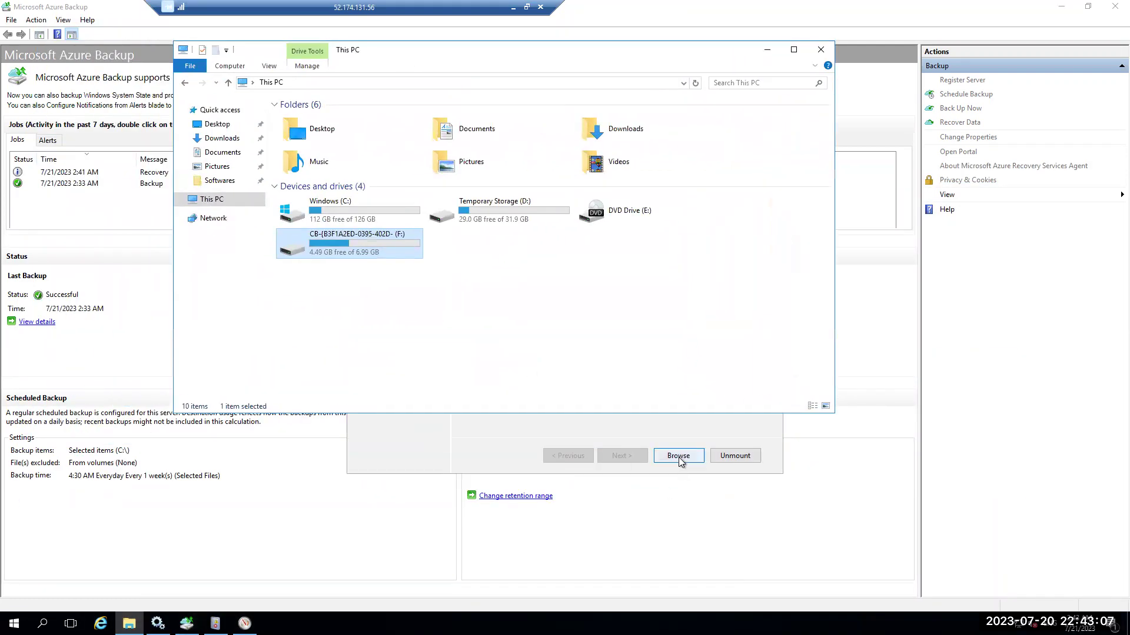
pyautogui.doubleClick(351, 245)
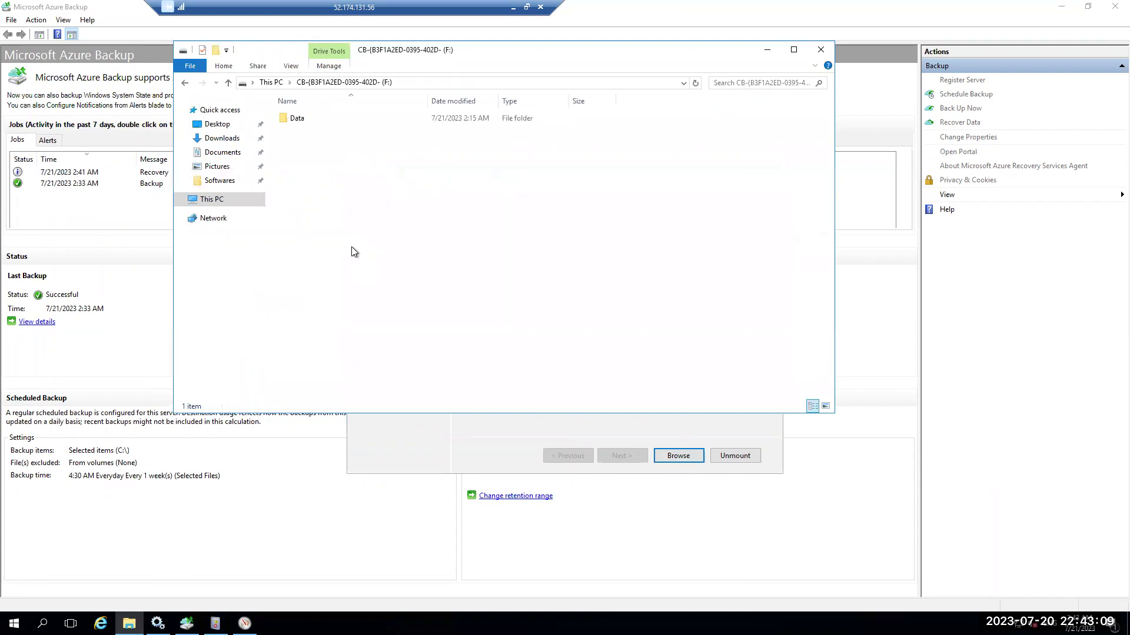
pyautogui.click(334, 115)
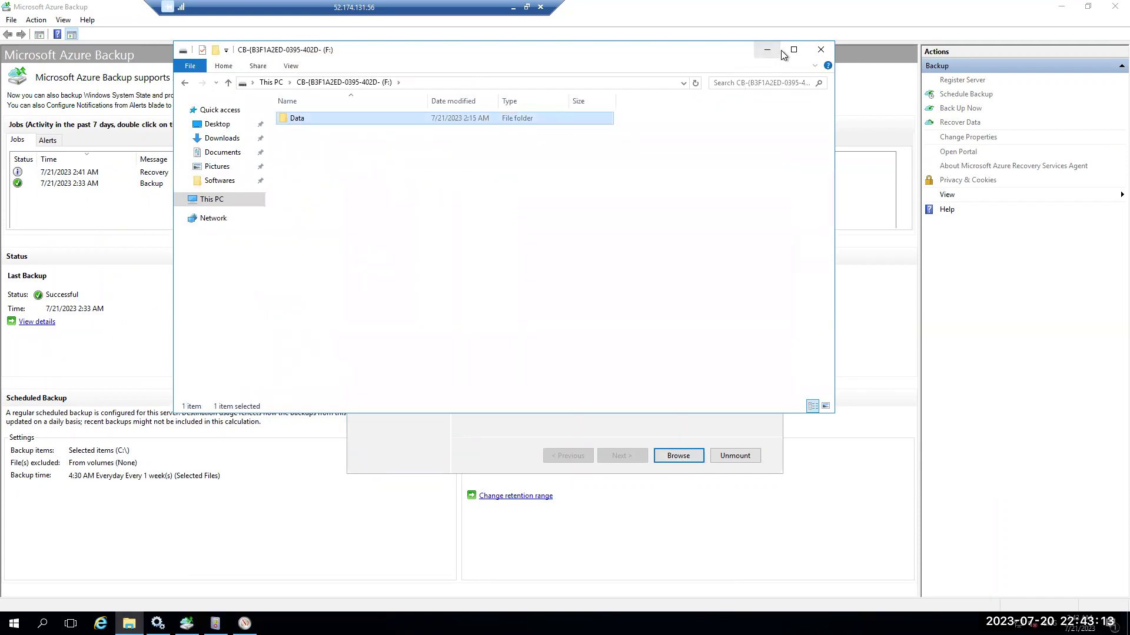
pyautogui.doubleClick(453, 118)
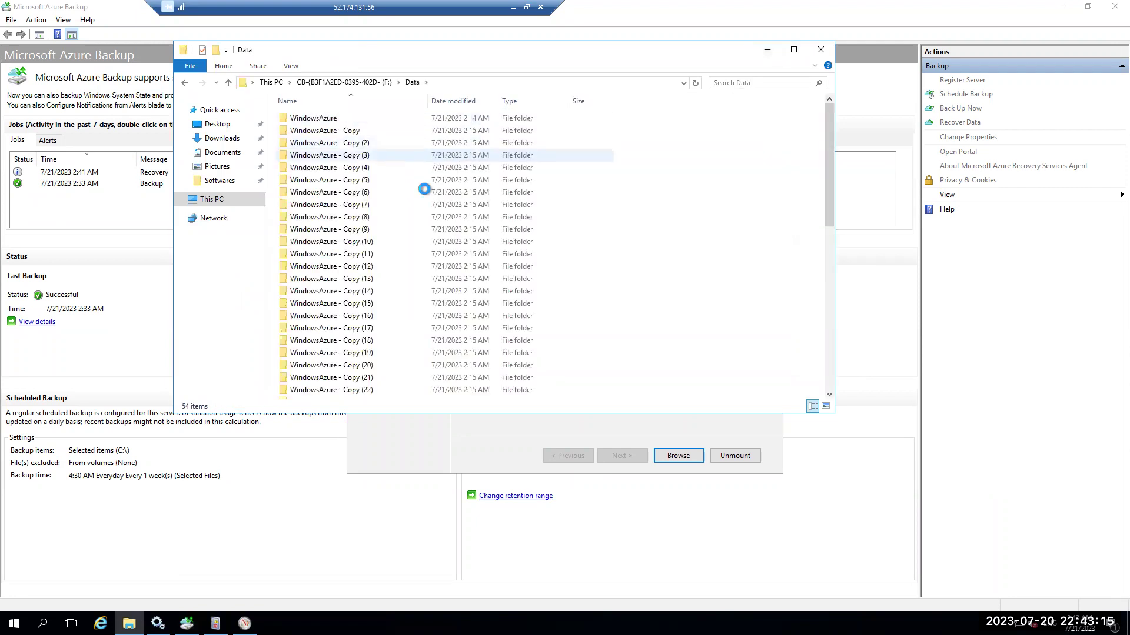
pyautogui.click(428, 229)
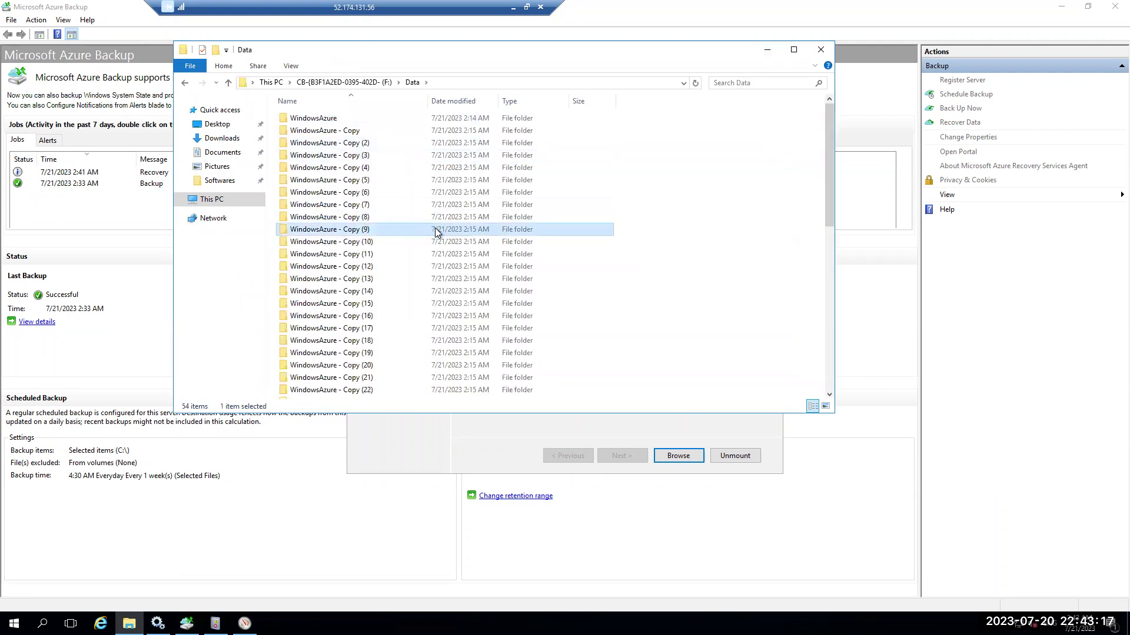
pyautogui.hotkey('ctrl', 'a')
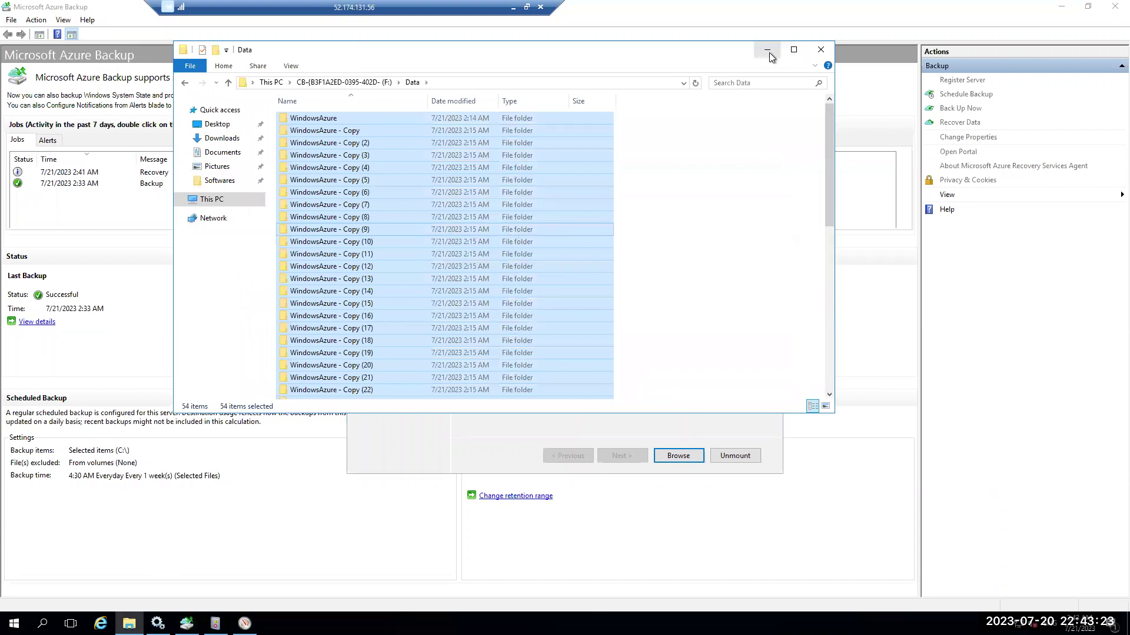
pyautogui.click(818, 50)
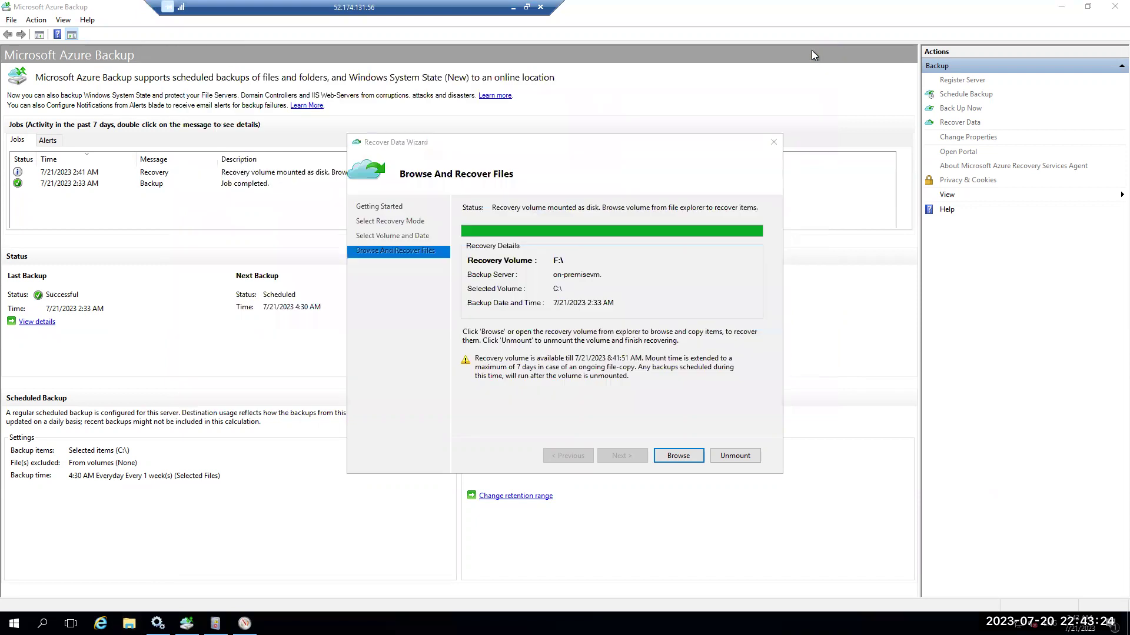
# Unmount the recovery volume, confirm with Yes, and check This PC's drives in File Explorer.
pyautogui.click(746, 457)
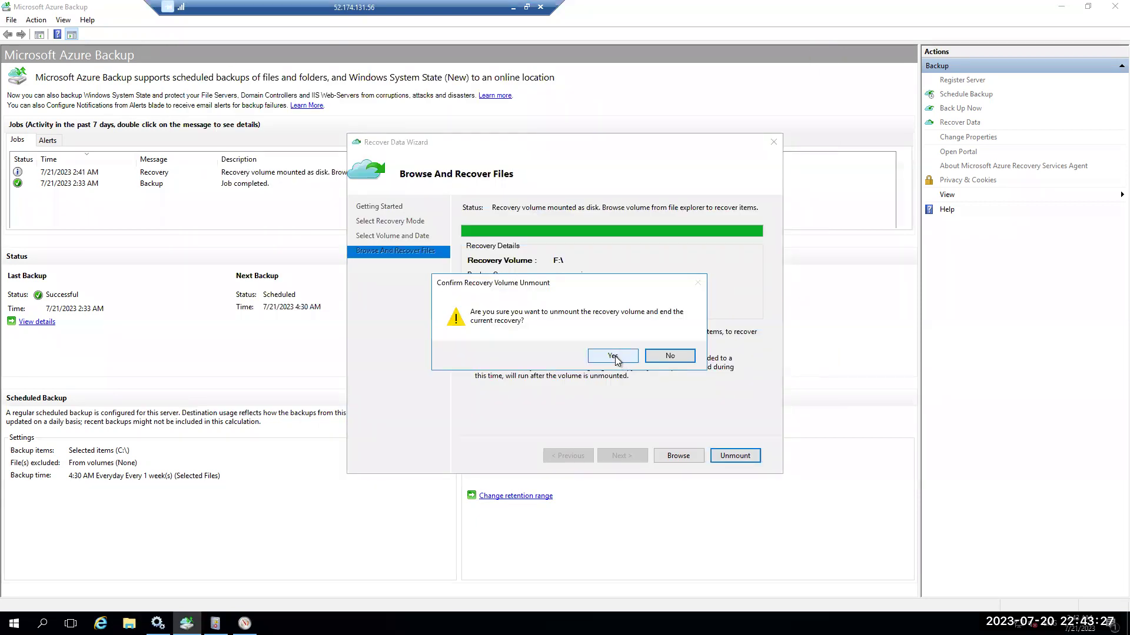
pyautogui.click(613, 355)
pyautogui.click(129, 623)
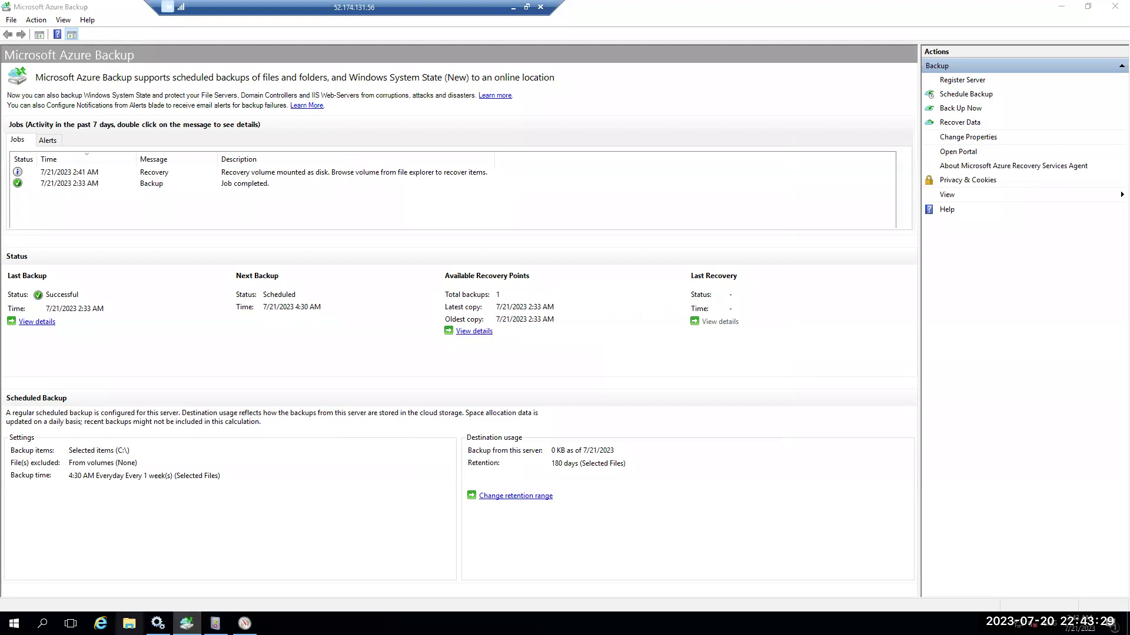
pyautogui.click(211, 199)
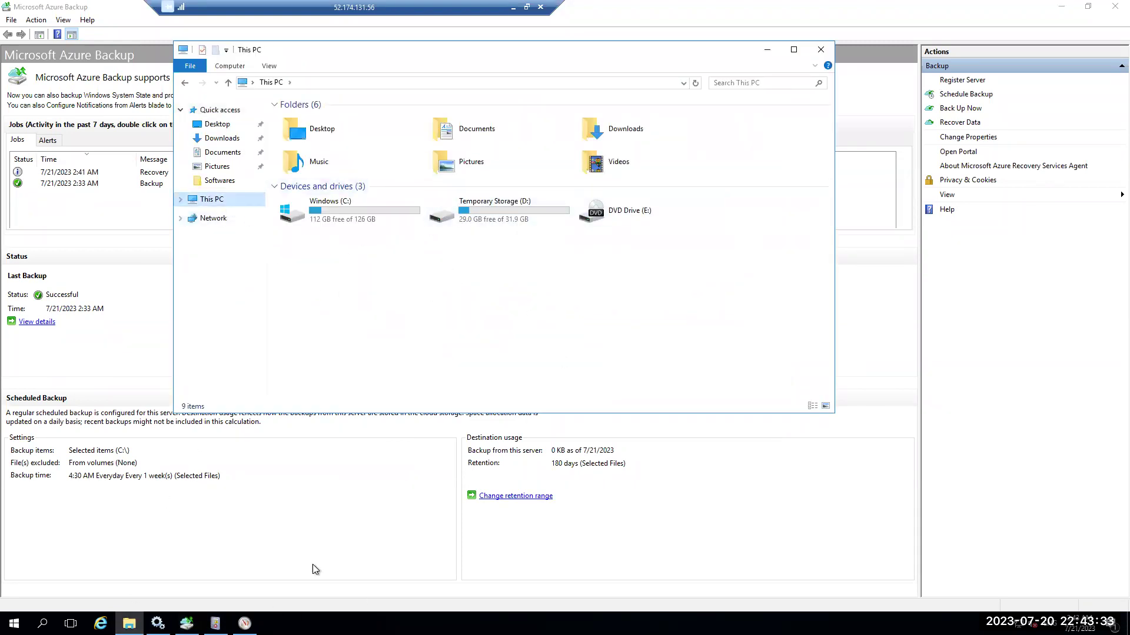
# Review the 2:33 AM Backup and 2:41 AM Recovery jobs on the backup dashboard.
pyautogui.click(508, 565)
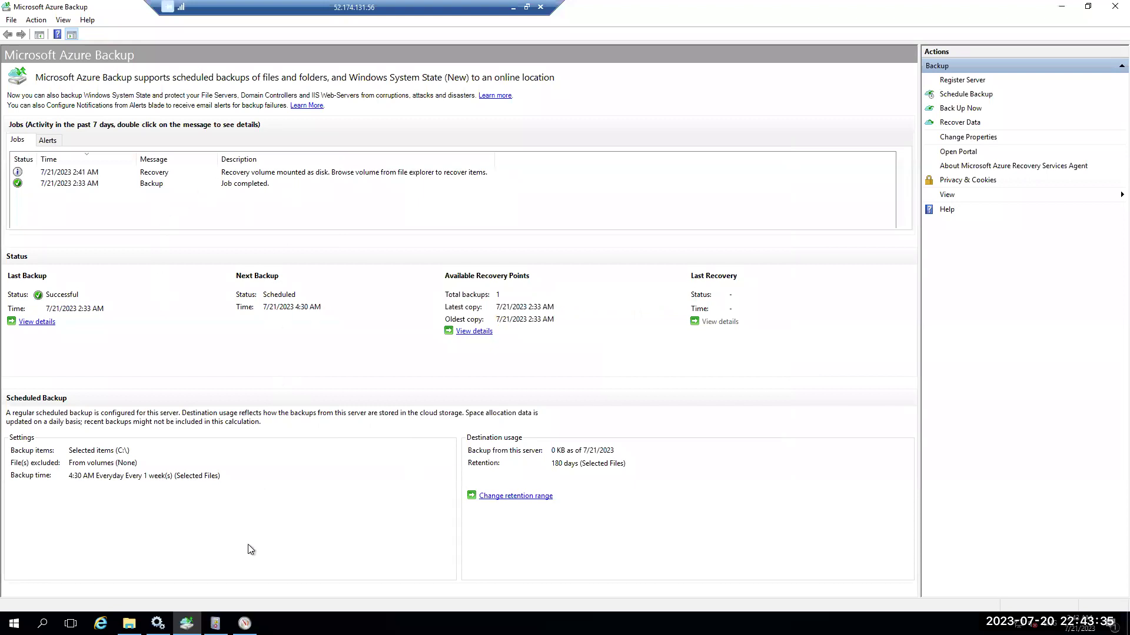
pyautogui.click(337, 183)
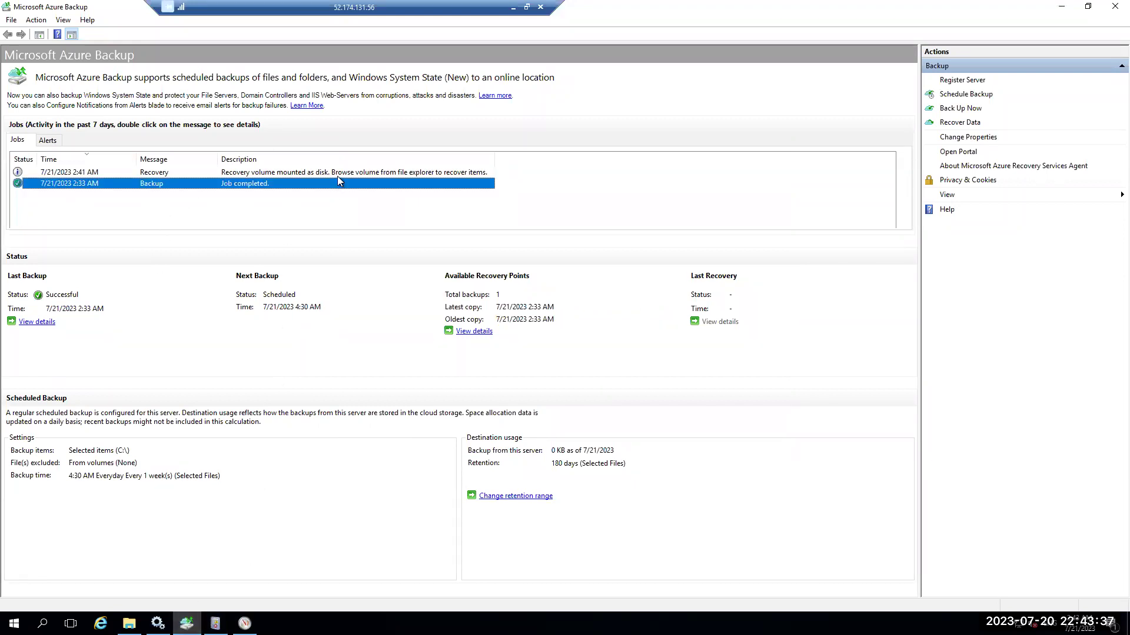
pyautogui.click(337, 173)
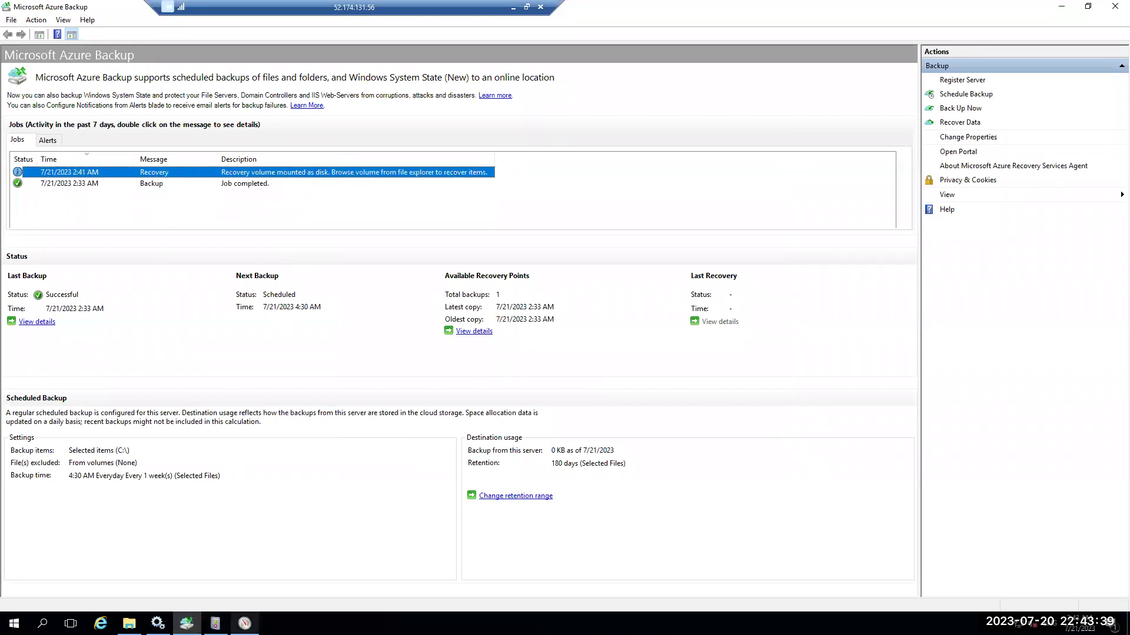
pyautogui.click(245, 623)
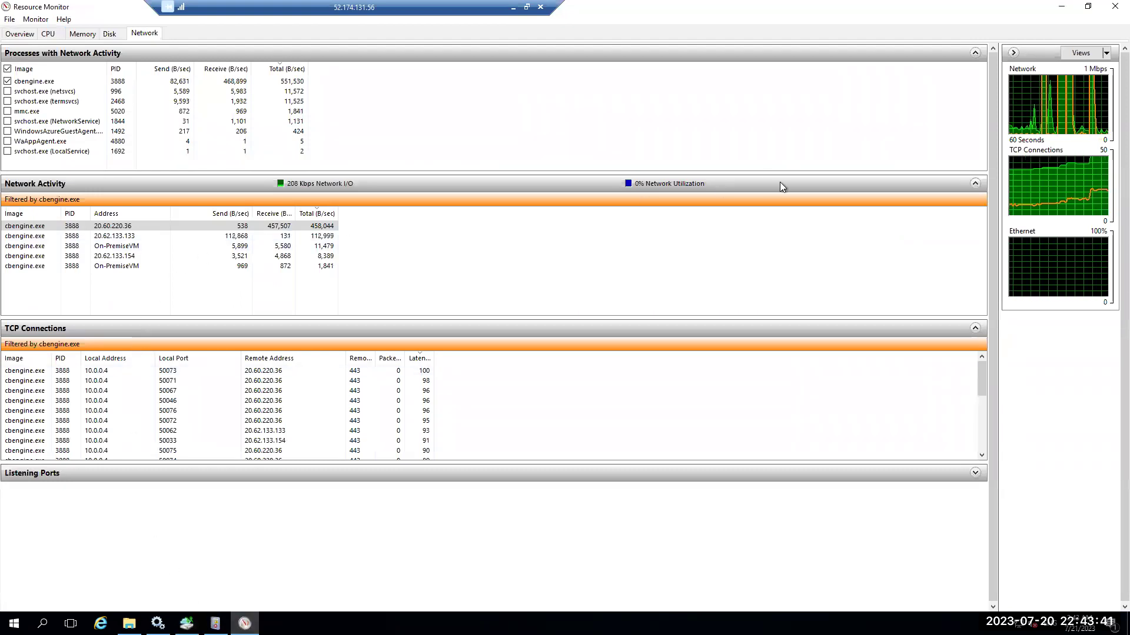
pyautogui.click(1061, 6)
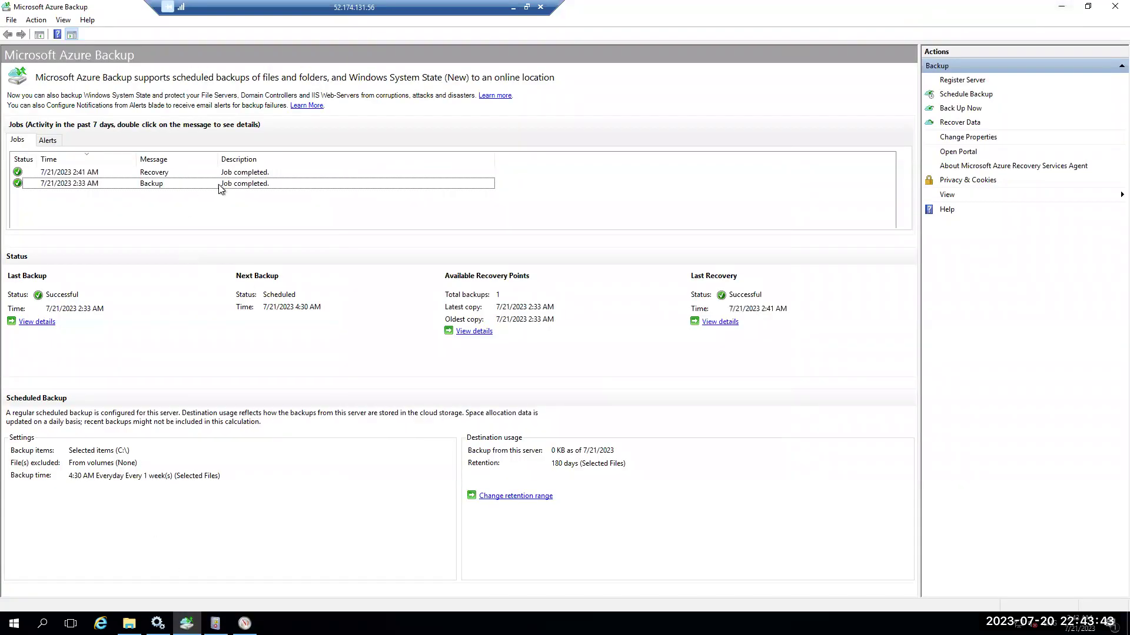
pyautogui.click(168, 185)
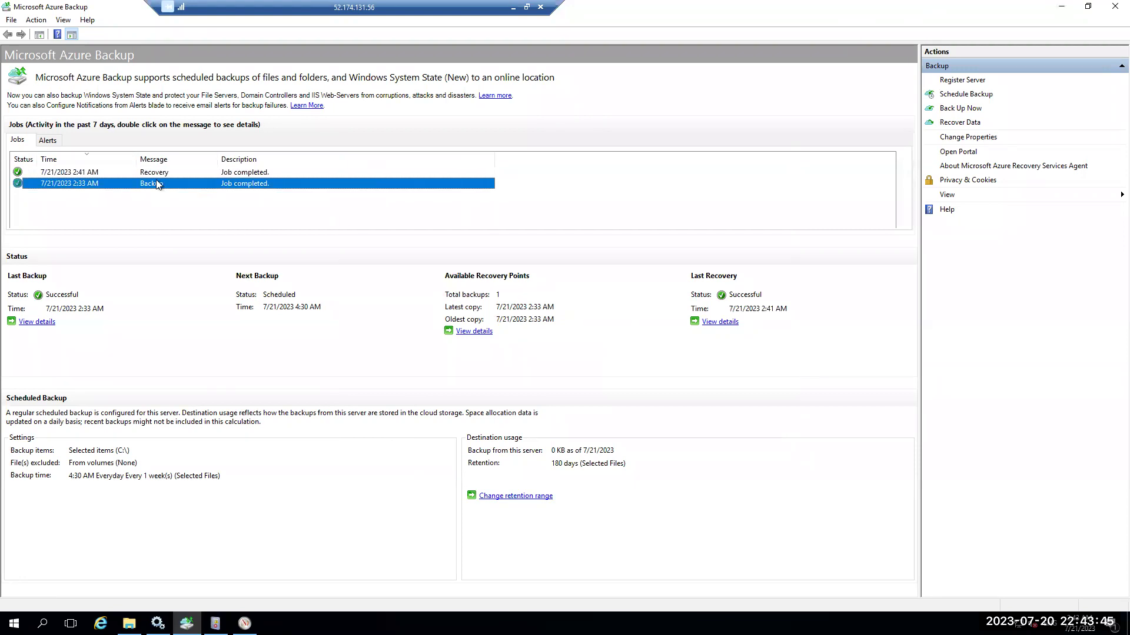
pyautogui.click(157, 171)
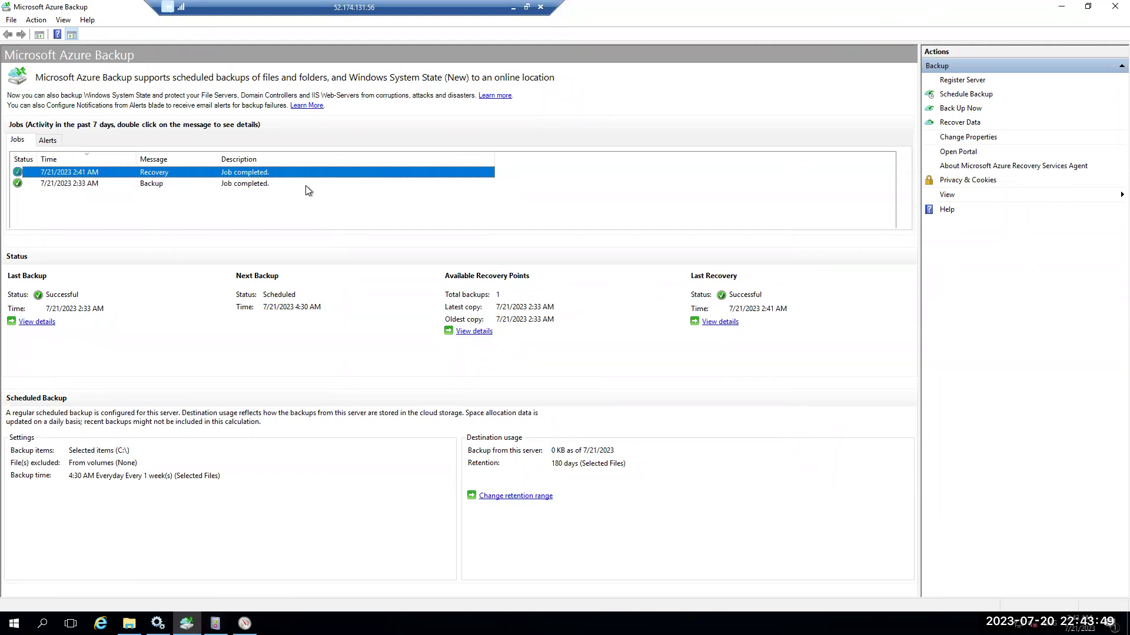
pyautogui.click(233, 185)
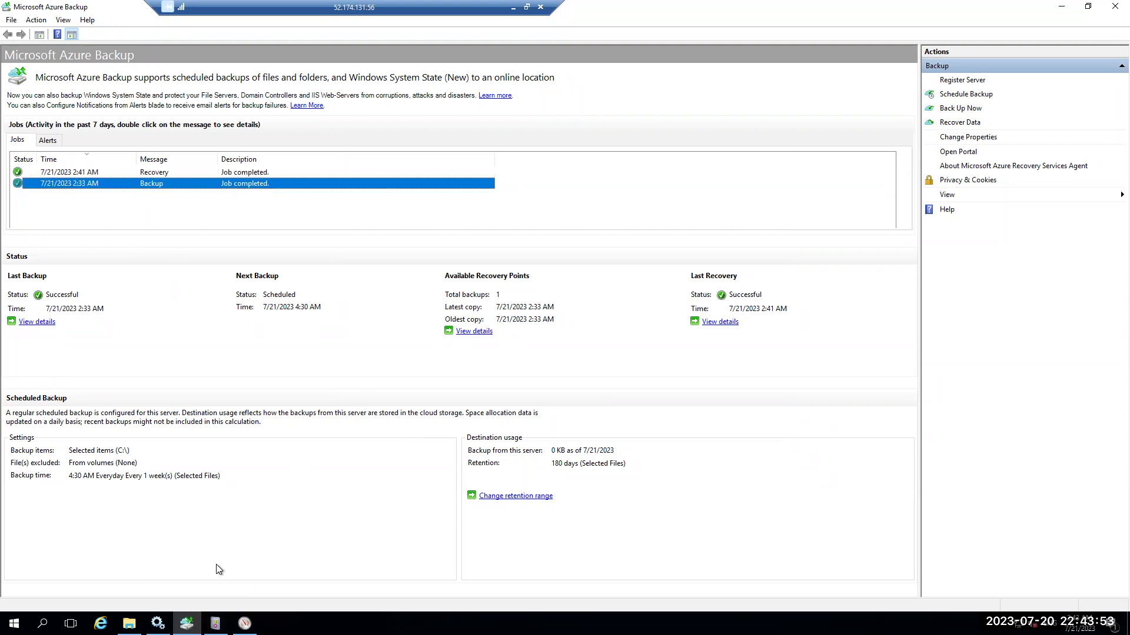
pyautogui.moveTo(186, 623)
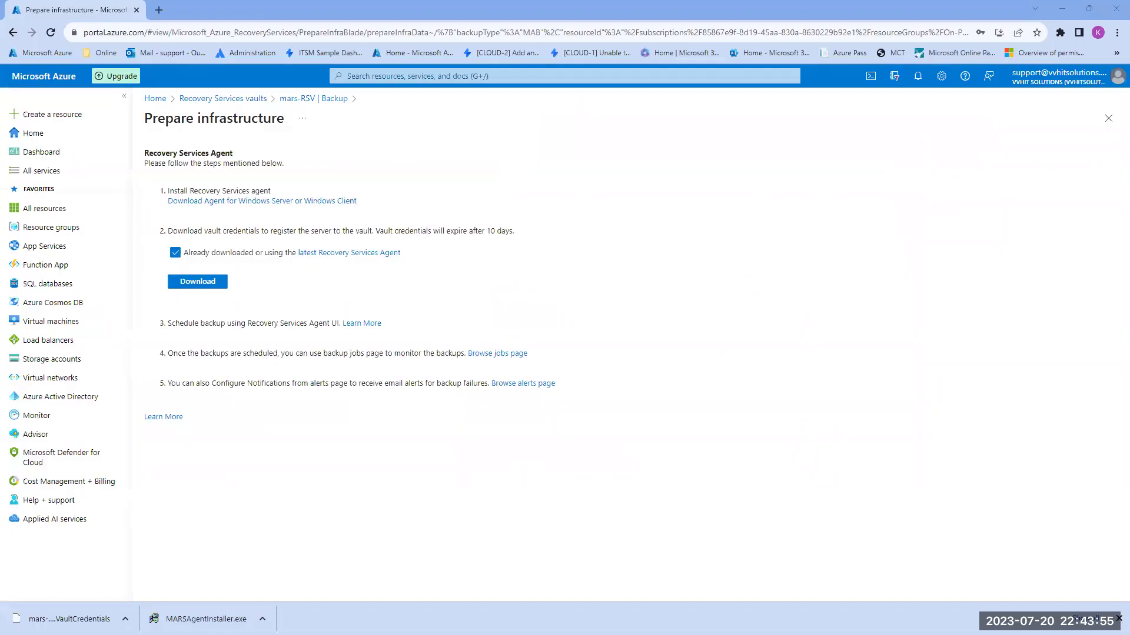
# Discard edits, return to mars-RSV, and open details of the C:\ Azure Backup Agent item.
pyautogui.click(311, 98)
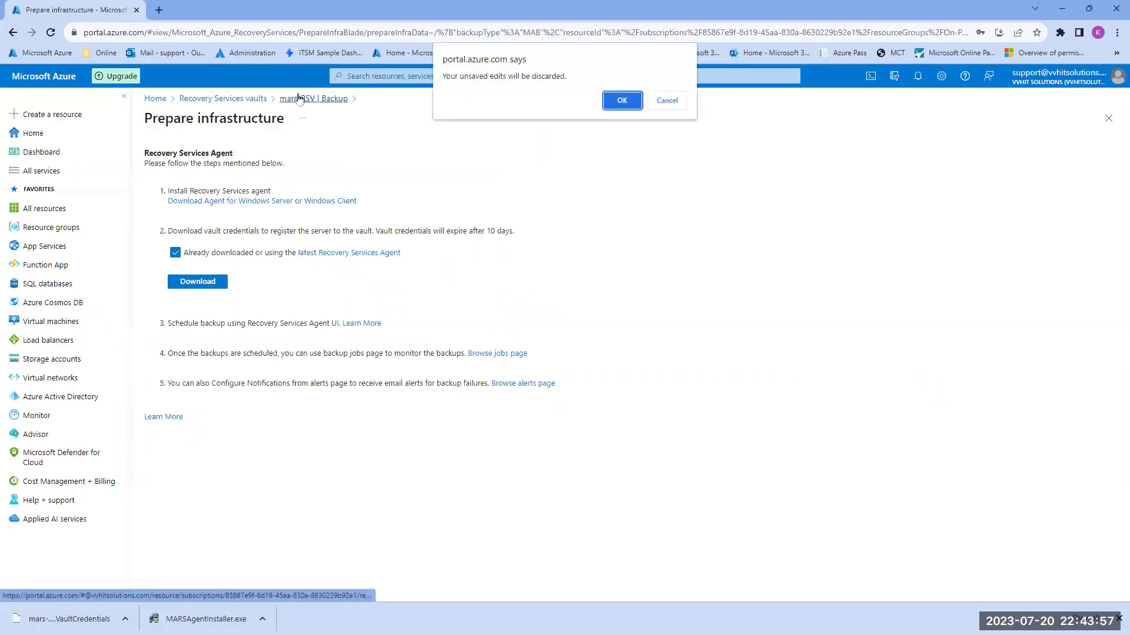
pyautogui.click(608, 106)
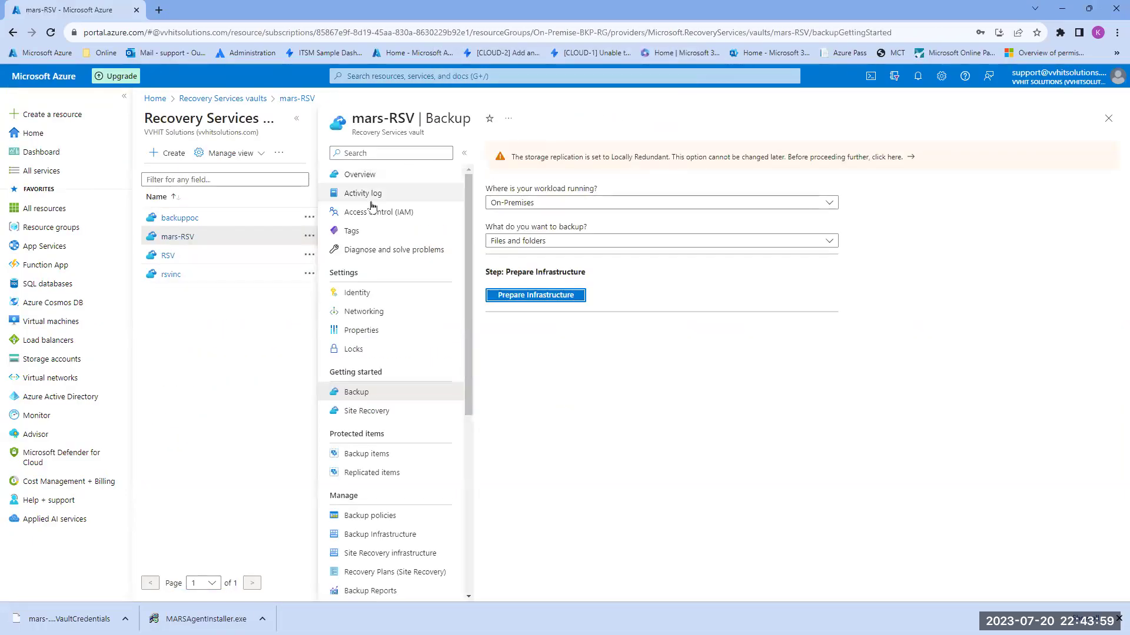
pyautogui.click(378, 458)
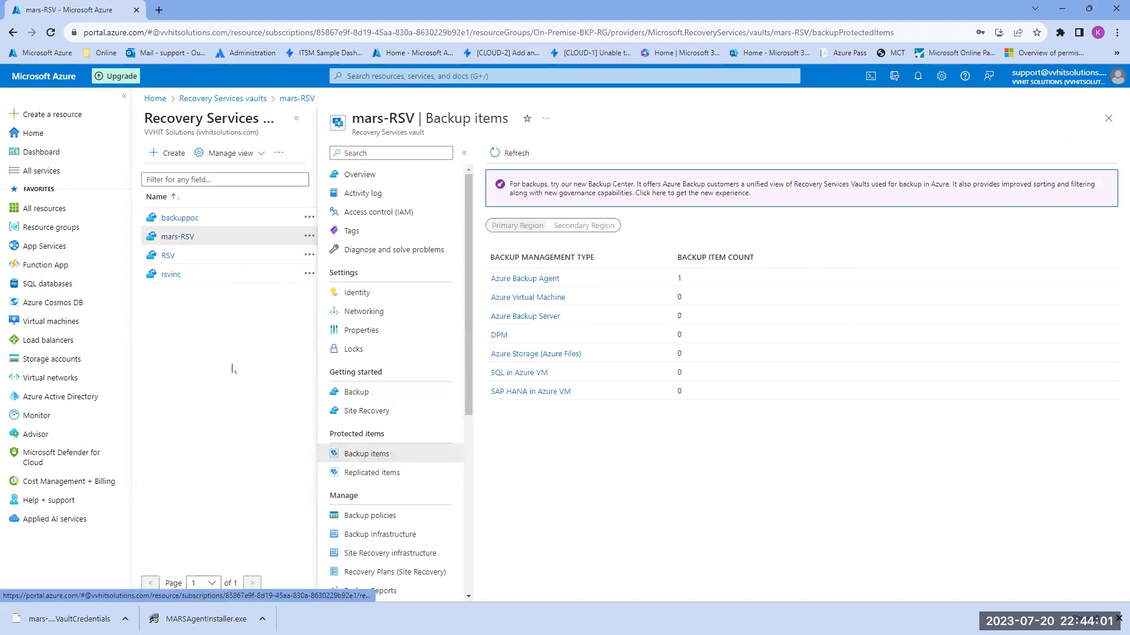
pyautogui.click(545, 285)
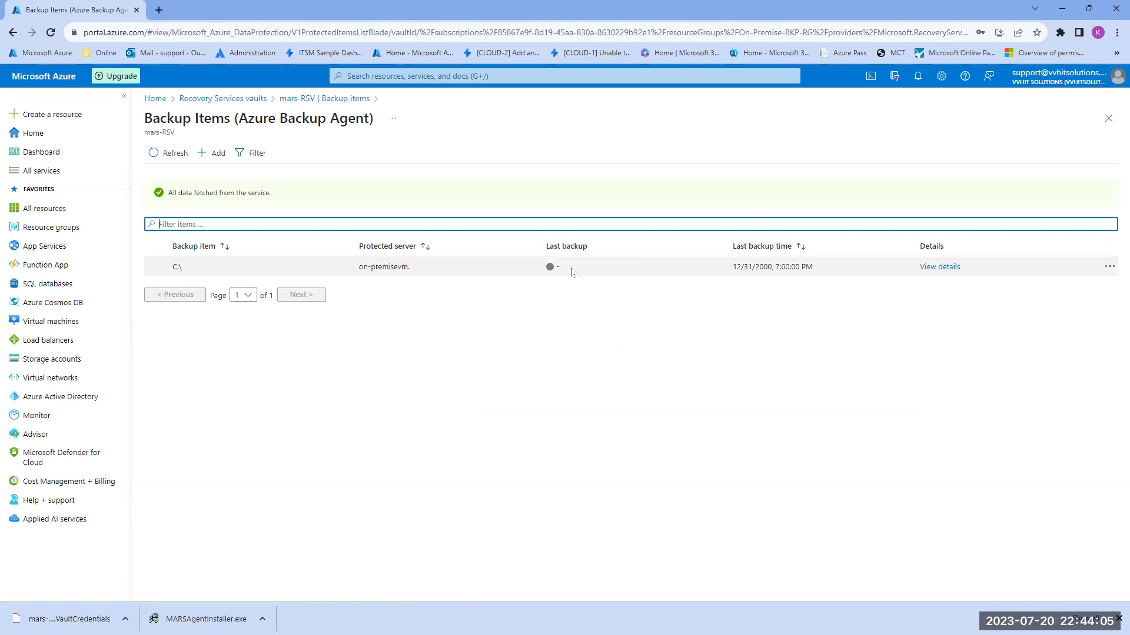
pyautogui.click(927, 270)
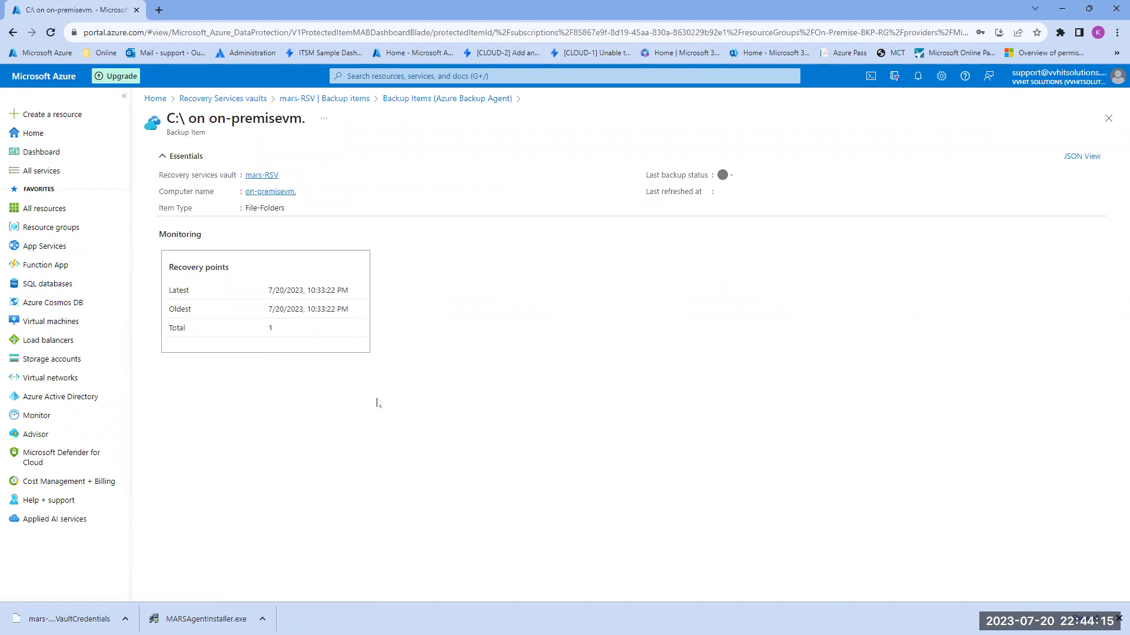
# Open Backup Infrastructure's Azure Backup Agent protected servers and view ON-PREMISEVM's details.
pyautogui.click(485, 99)
pyautogui.click(310, 99)
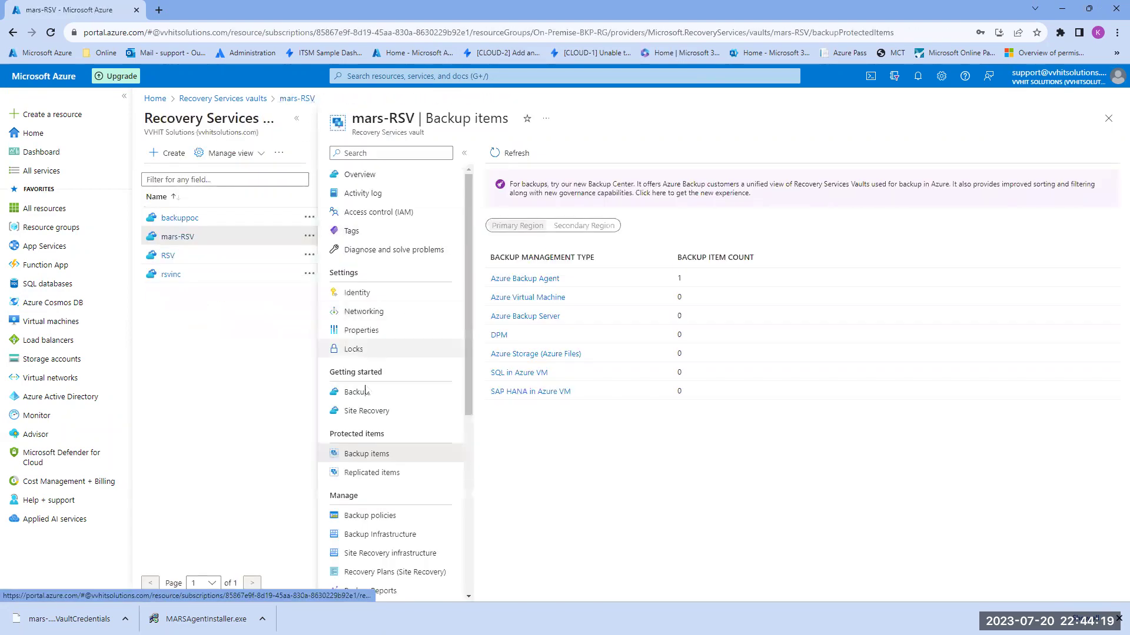
pyautogui.scroll(-2, 378, 453)
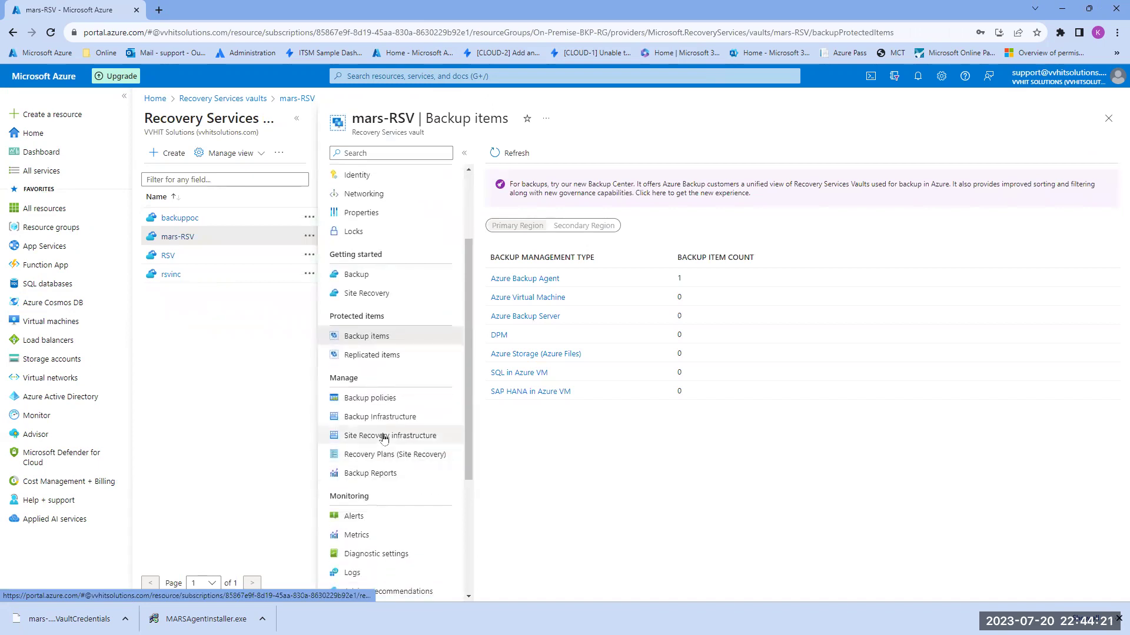
pyautogui.click(381, 417)
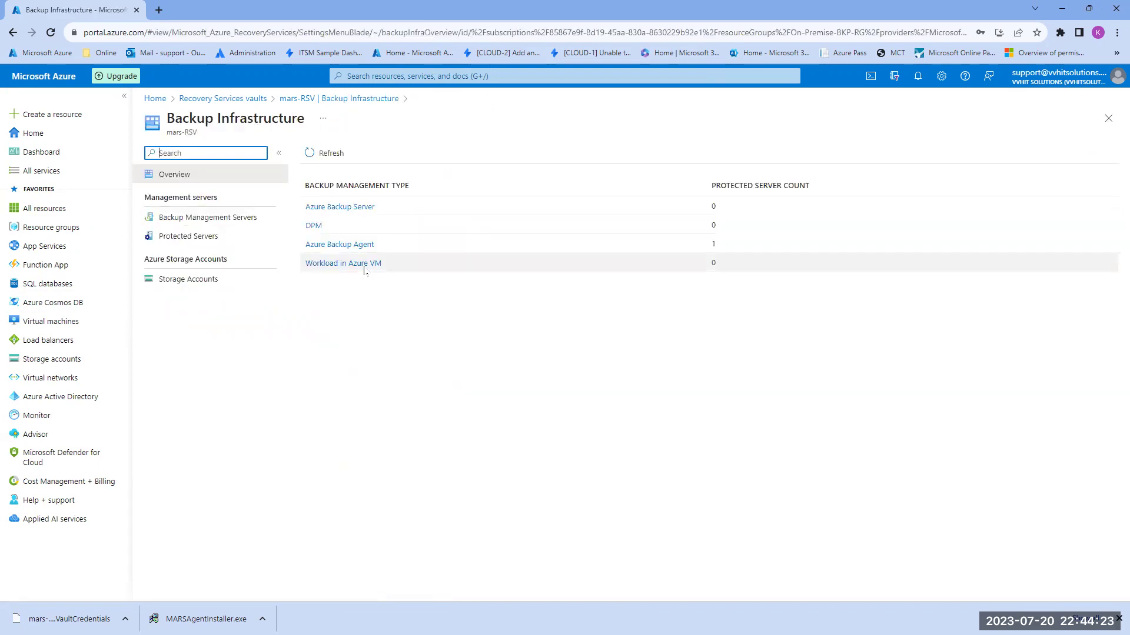
pyautogui.click(348, 245)
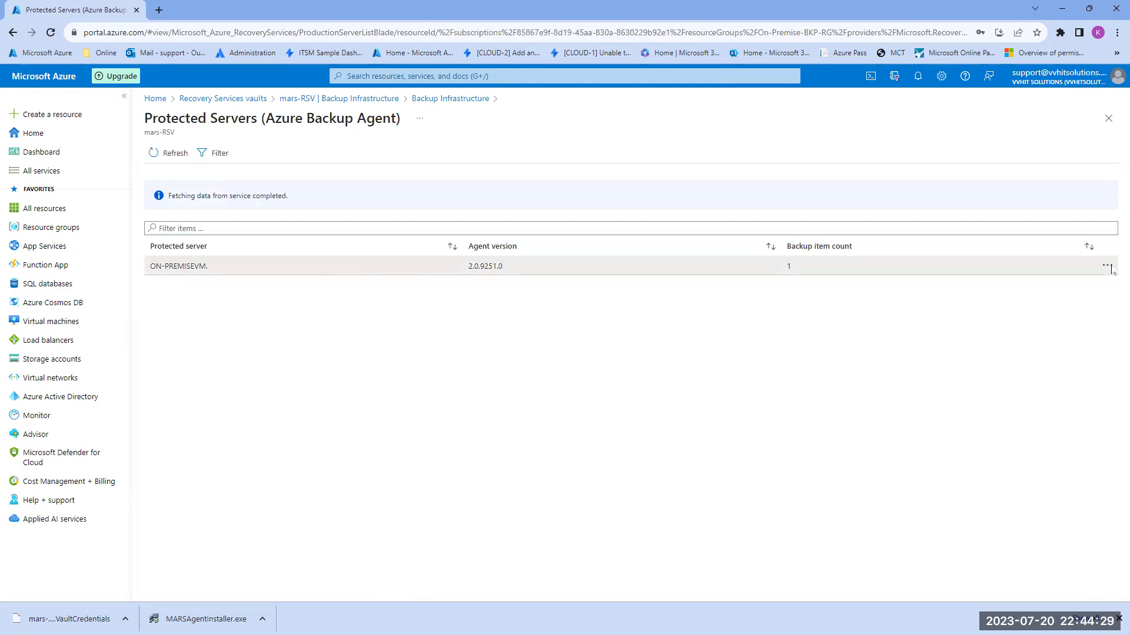
pyautogui.click(1085, 264)
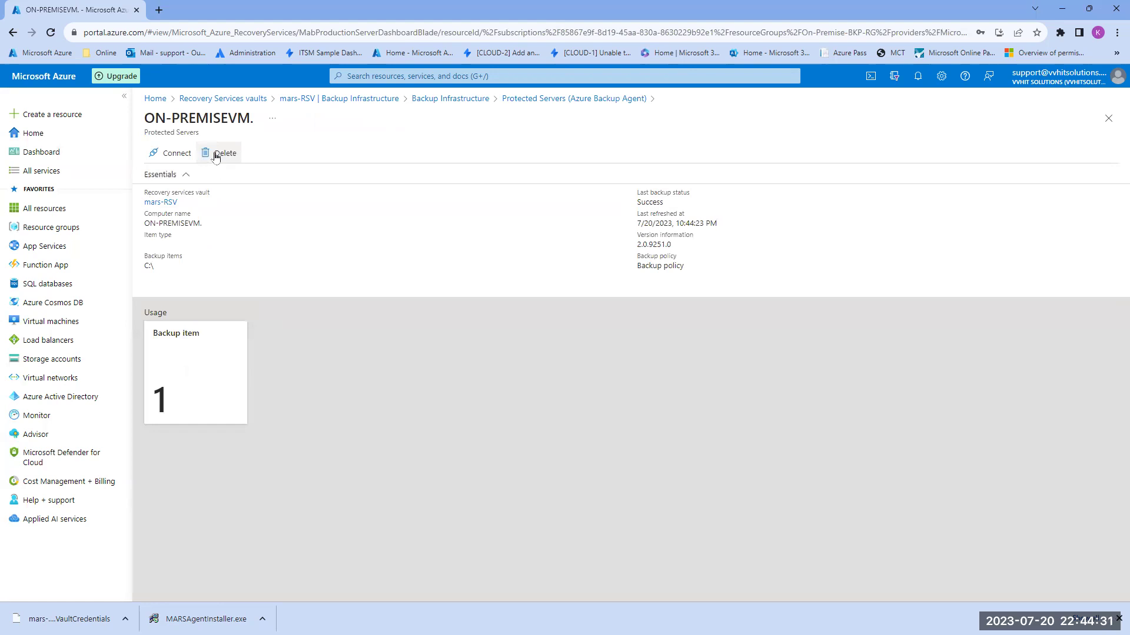
pyautogui.click(574, 98)
pyautogui.click(461, 99)
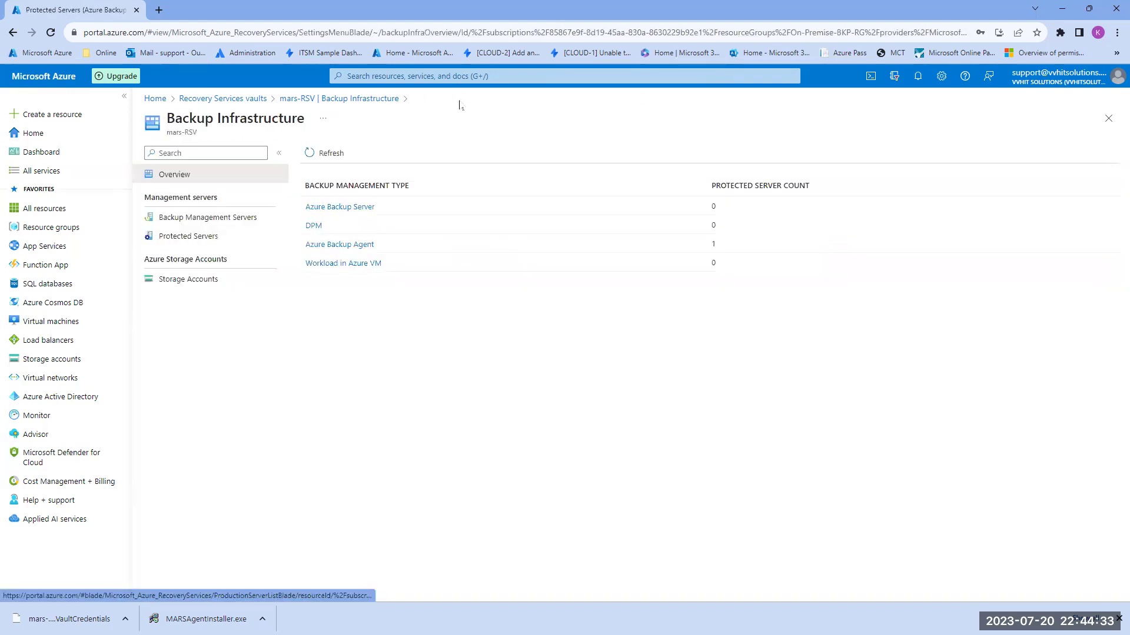
# Check Backup Management Servers and Protected Servers, revisit ON-PREMISEVM, then return to the mars-RSV overview.
pyautogui.click(200, 217)
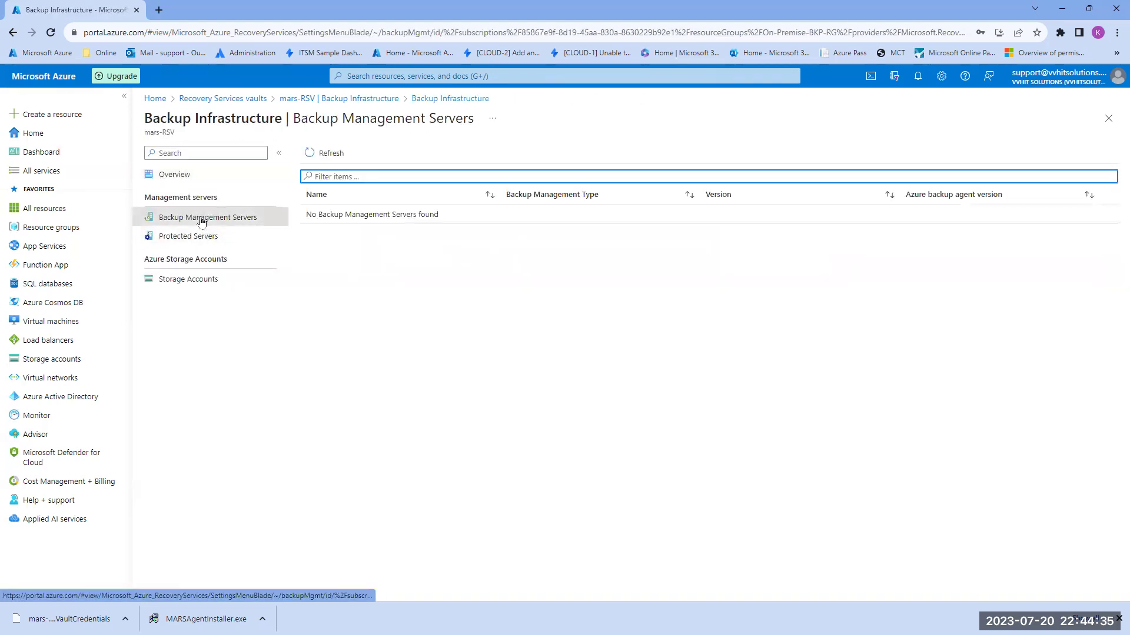
pyautogui.click(205, 236)
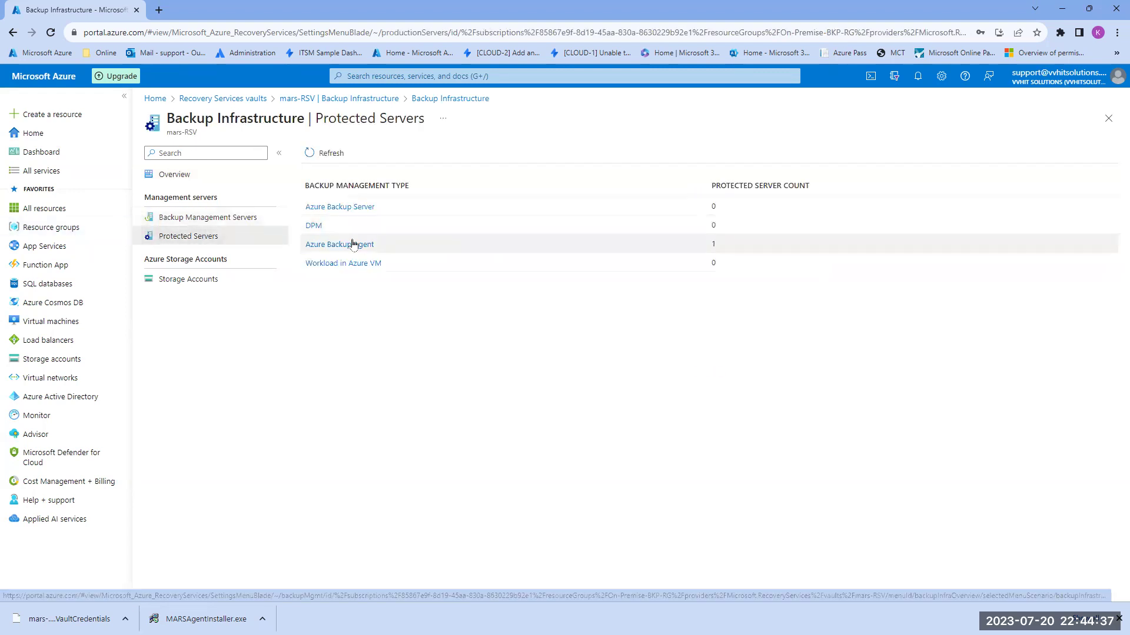
pyautogui.click(353, 244)
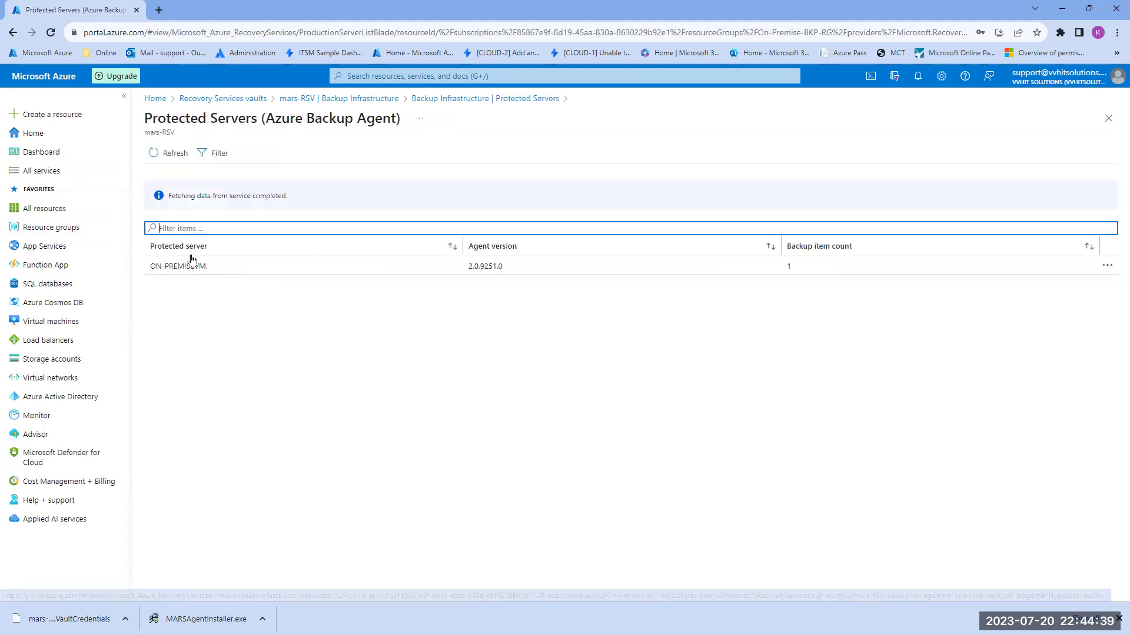
pyautogui.click(1107, 265)
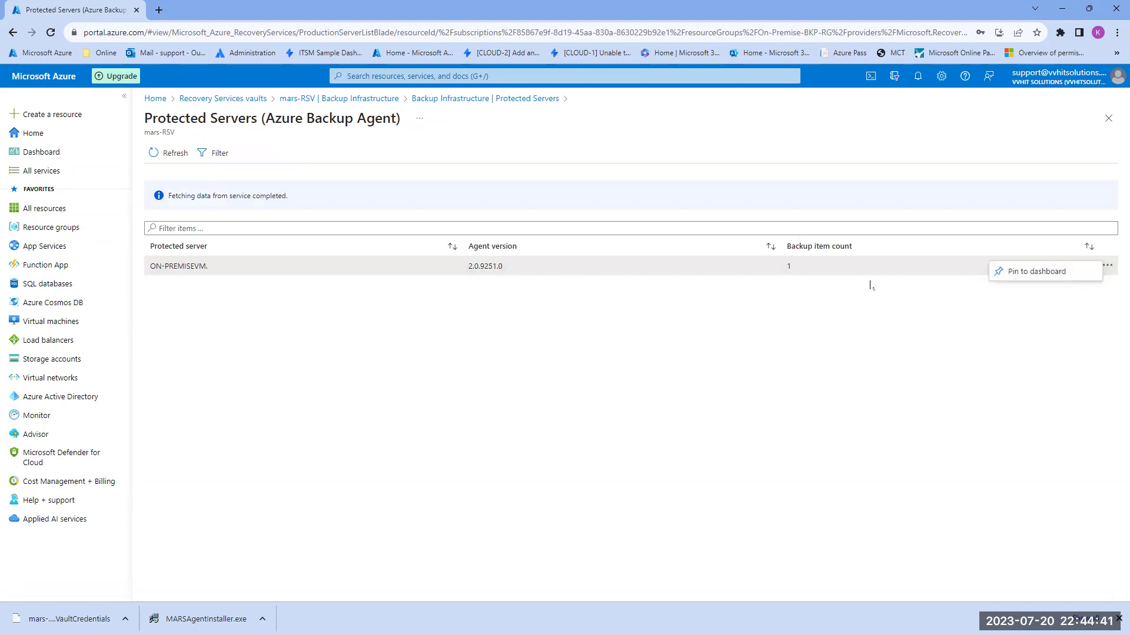
pyautogui.click(729, 271)
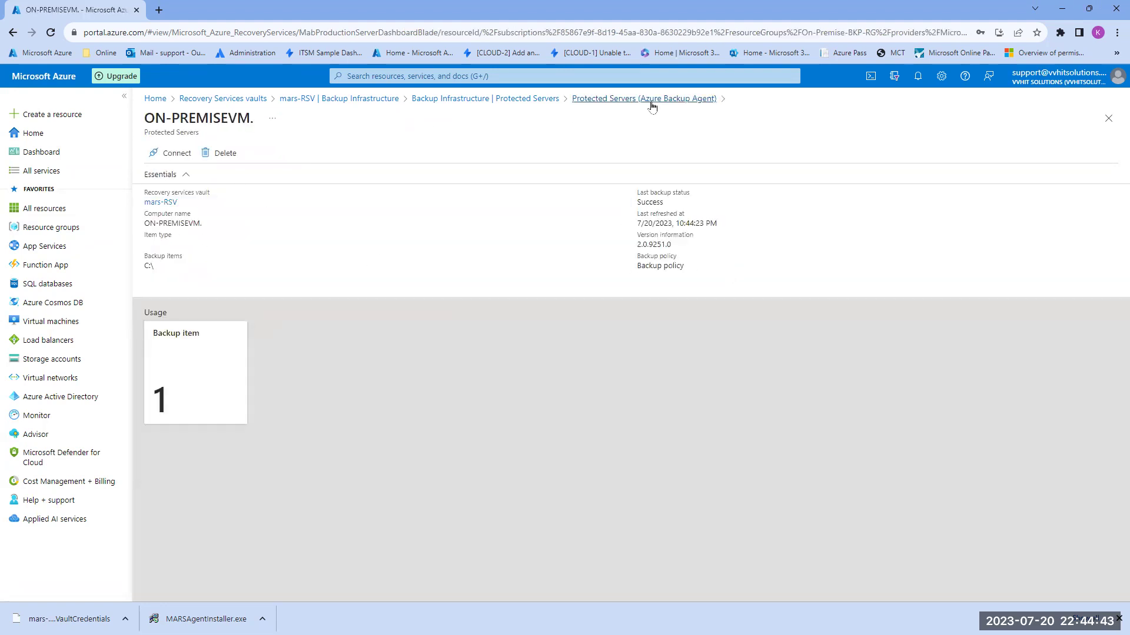
pyautogui.click(647, 100)
pyautogui.click(535, 100)
pyautogui.click(377, 100)
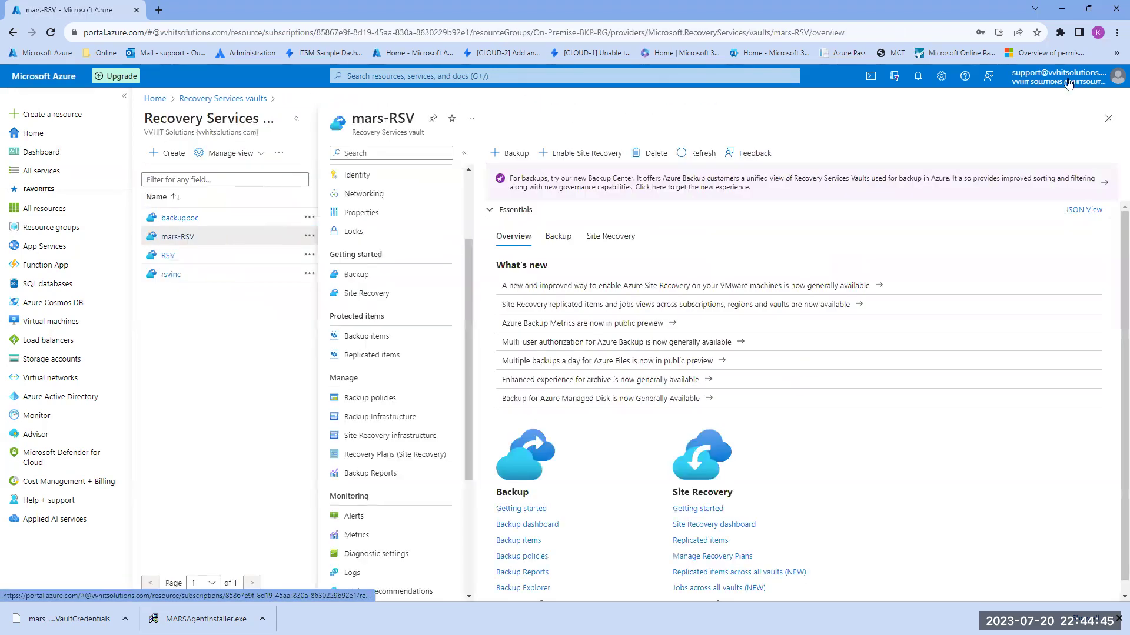
# Minimize the browser window to reveal the backup console.
pyautogui.click(1063, 9)
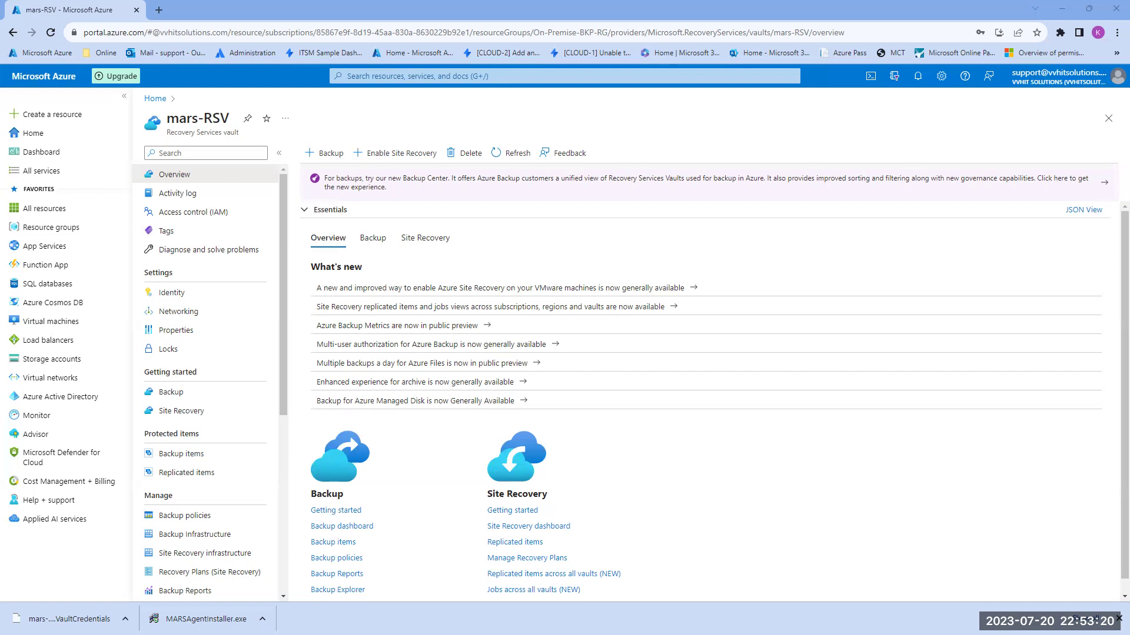
# Start a new mars-RSV diagnostic setting targeting Log Analytics, a storage account and an event hub.
pyautogui.scroll(-4, 191, 532)
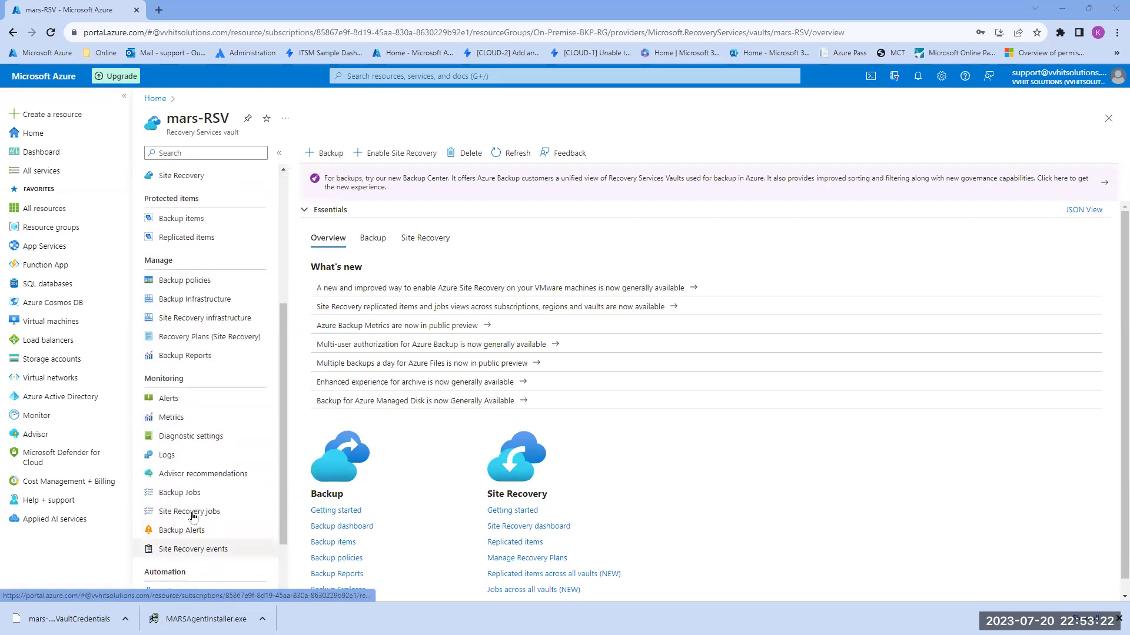
pyautogui.click(206, 438)
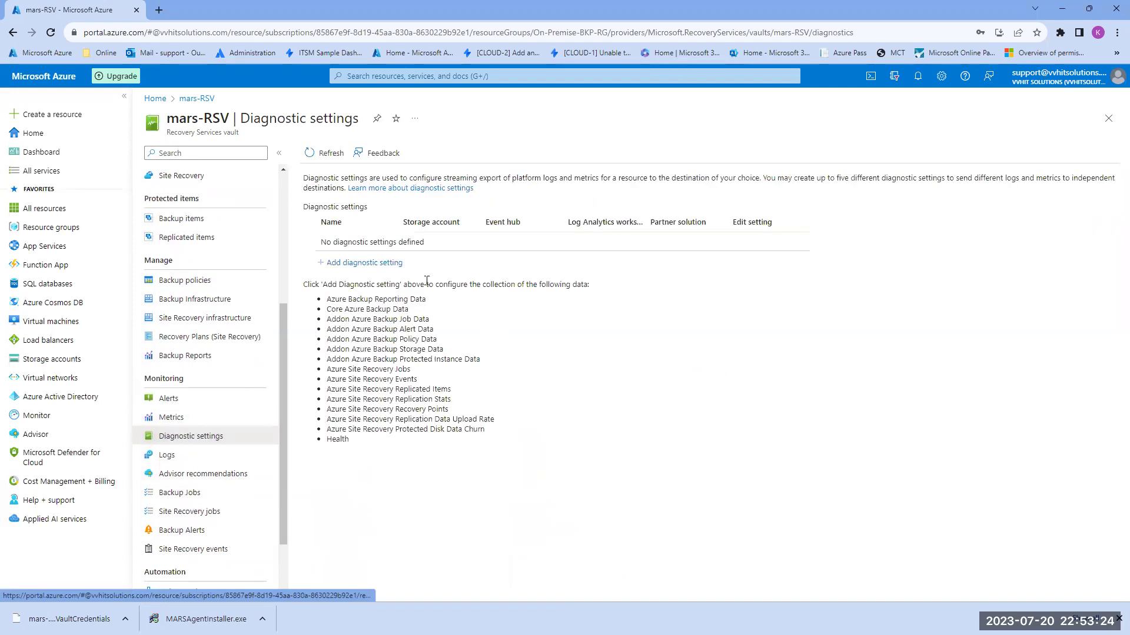
pyautogui.click(365, 263)
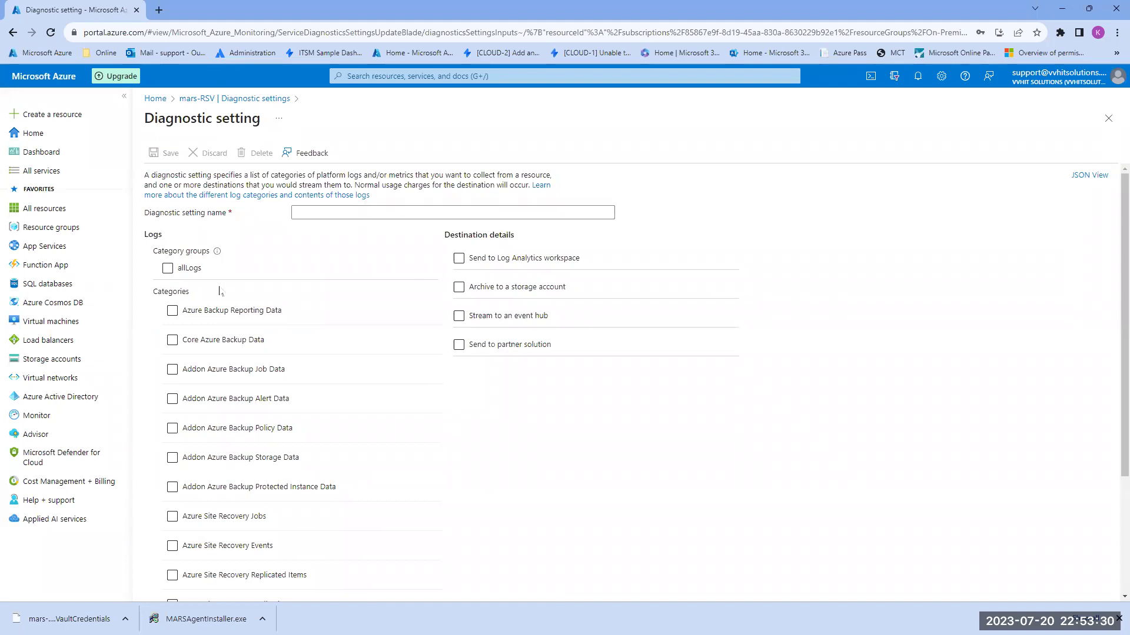
pyautogui.click(533, 262)
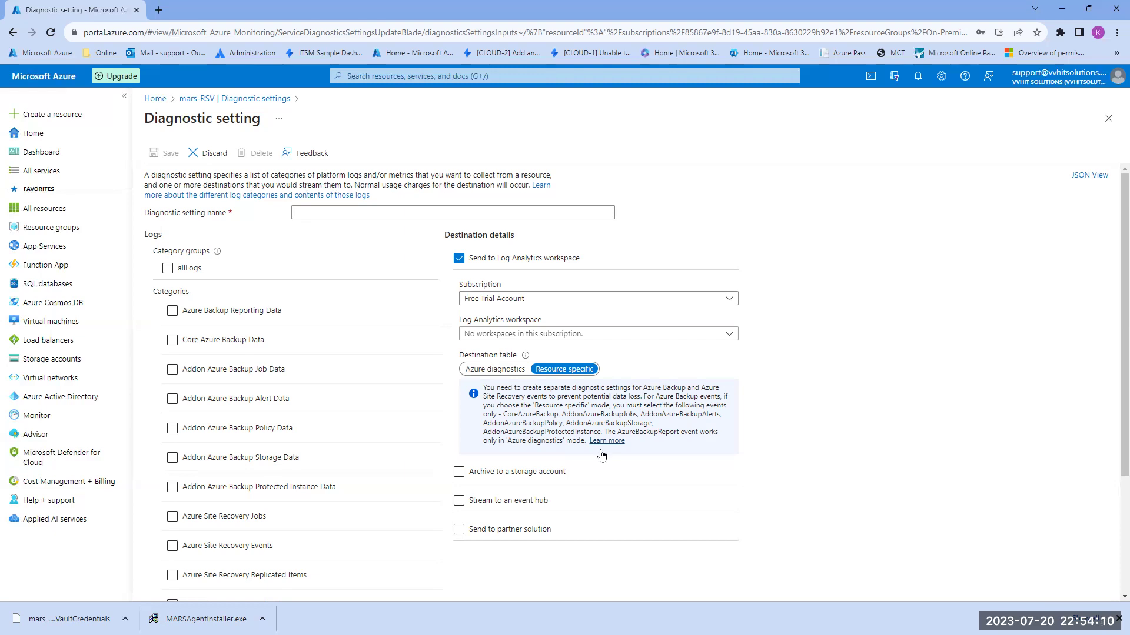
pyautogui.click(532, 478)
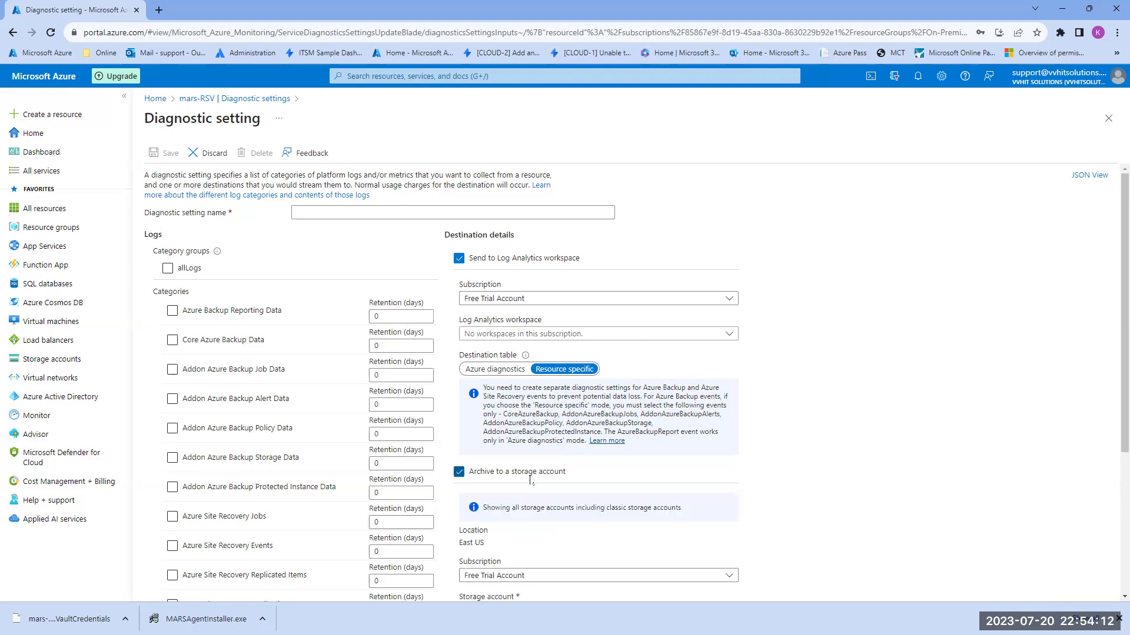
pyautogui.scroll(-2, 480, 471)
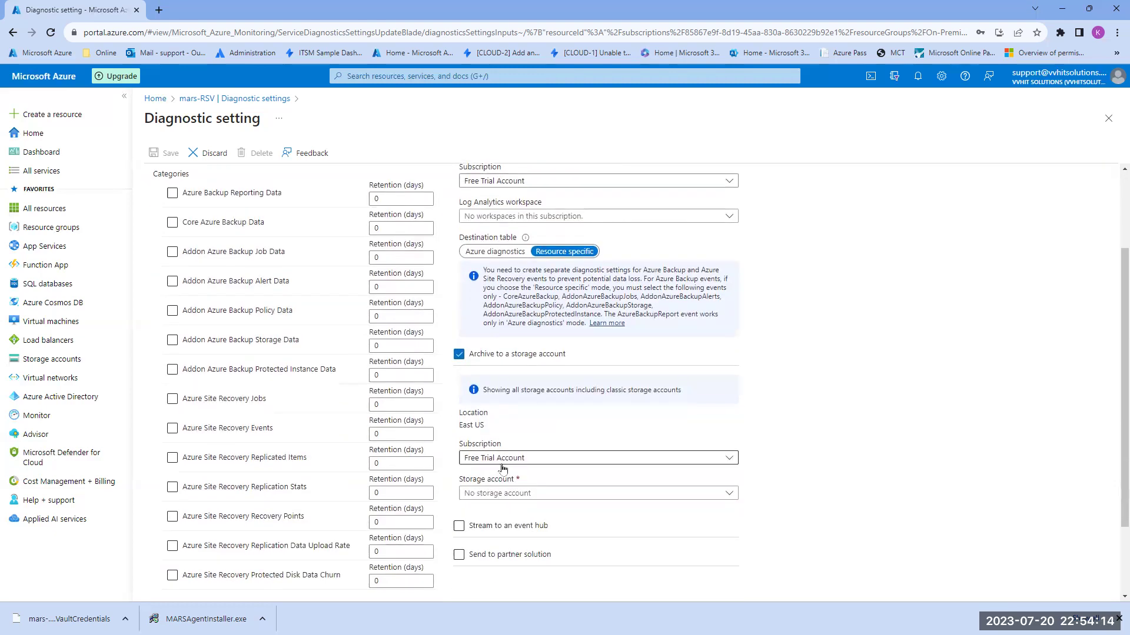
pyautogui.scroll(-2, 503, 469)
pyautogui.click(537, 428)
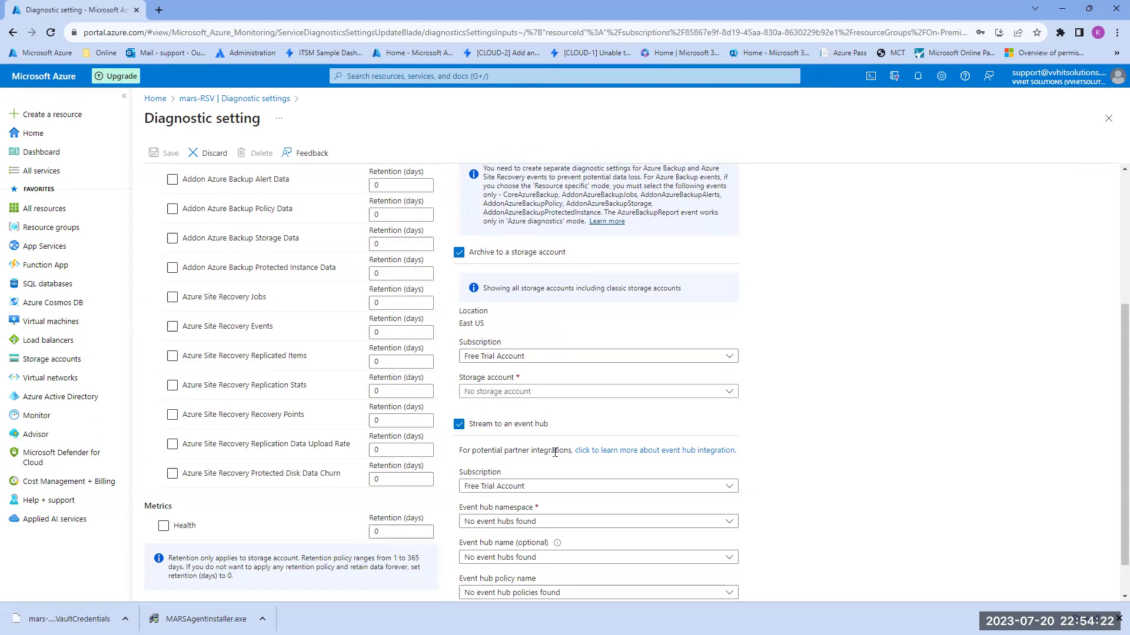
# Discard the unsaved diagnostic setting and go back to the Diagnostic settings list.
pyautogui.scroll(-1, 554, 452)
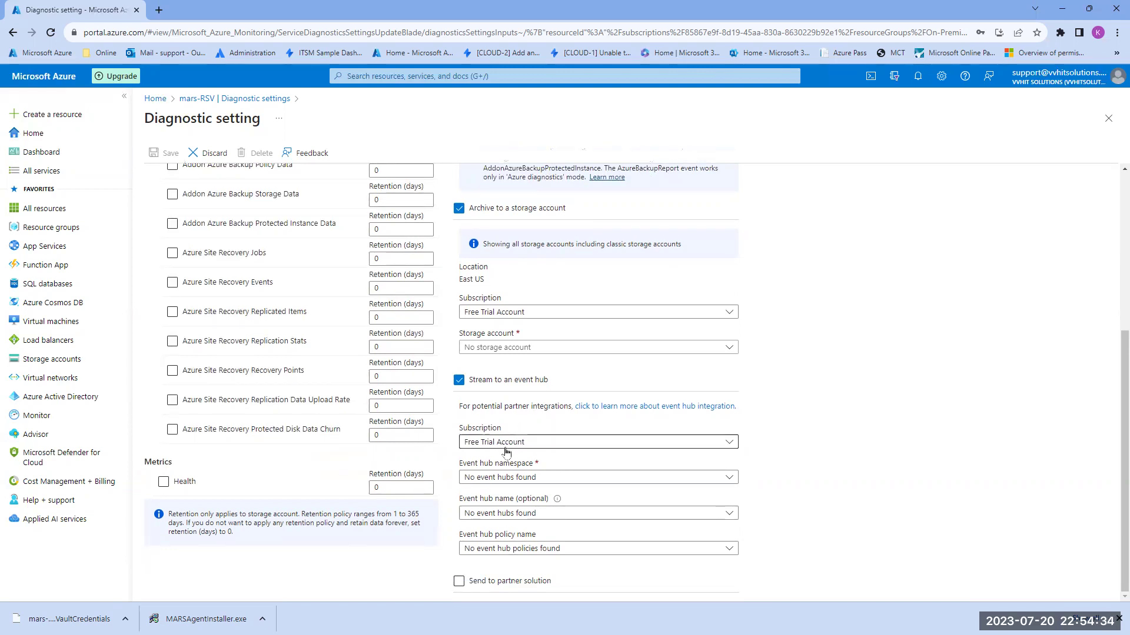
pyautogui.scroll(4, 505, 452)
pyautogui.scroll(-4, 505, 452)
pyautogui.scroll(5, 505, 451)
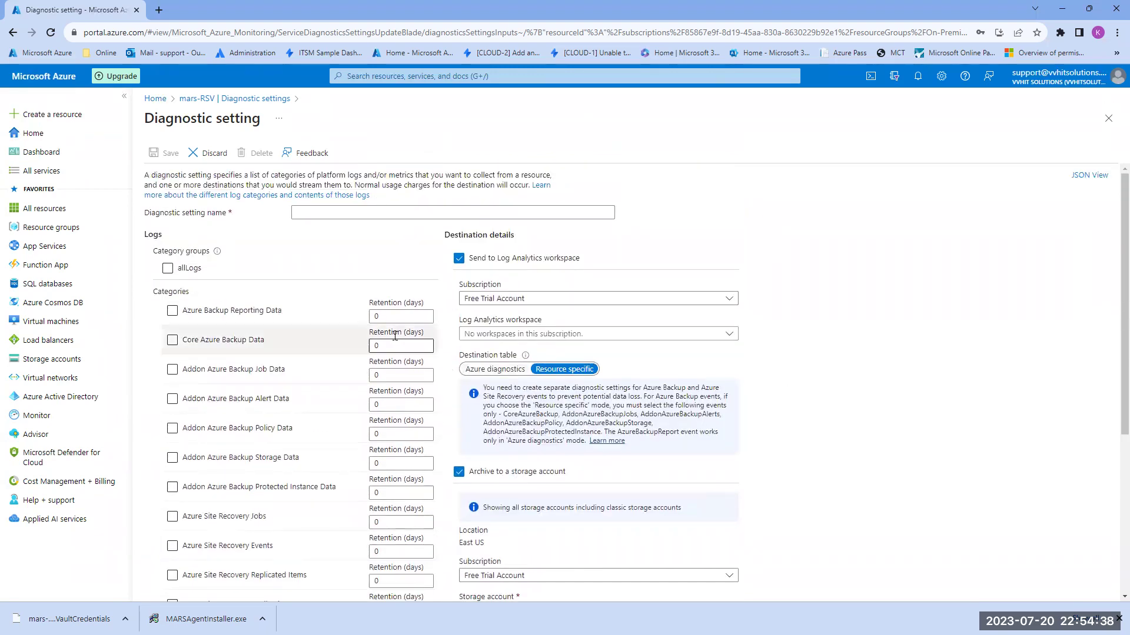
pyautogui.click(219, 148)
pyautogui.click(176, 218)
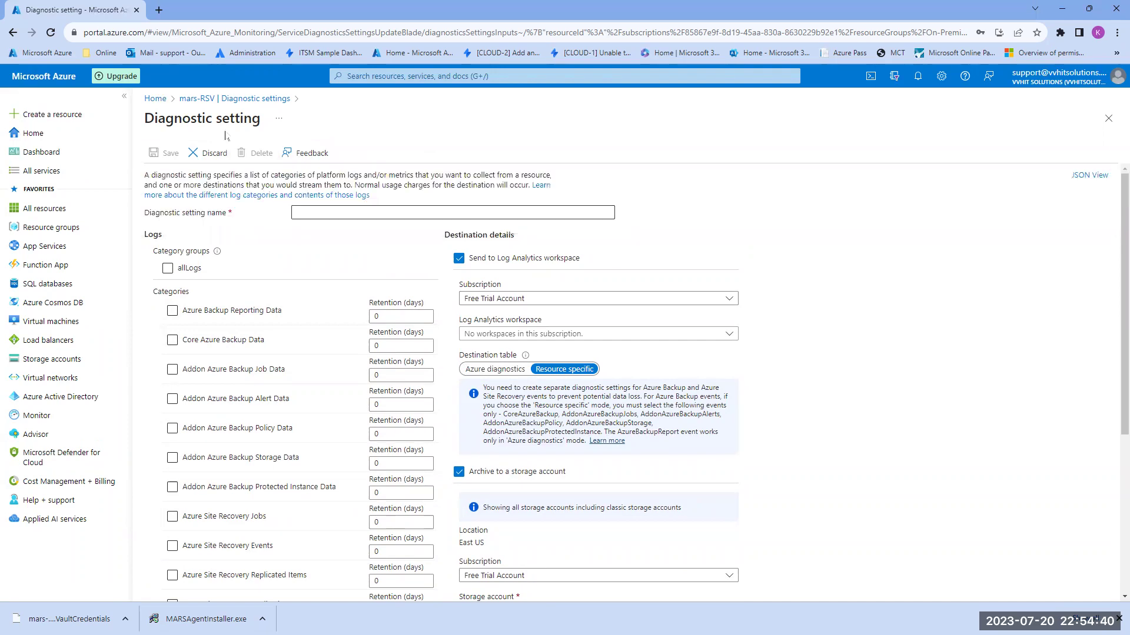
pyautogui.click(252, 99)
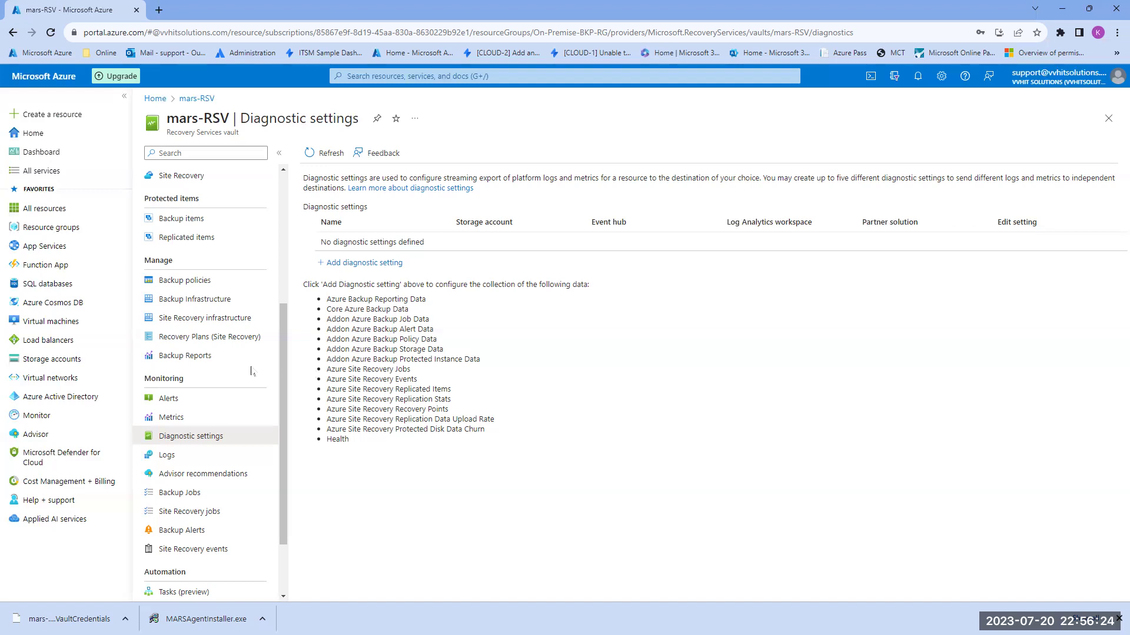
pyautogui.scroll(-2, 254, 371)
# Start a support request with problem type Azure Virtual Machine VM Backup, subtype Guest Agent issues.
pyautogui.click(208, 588)
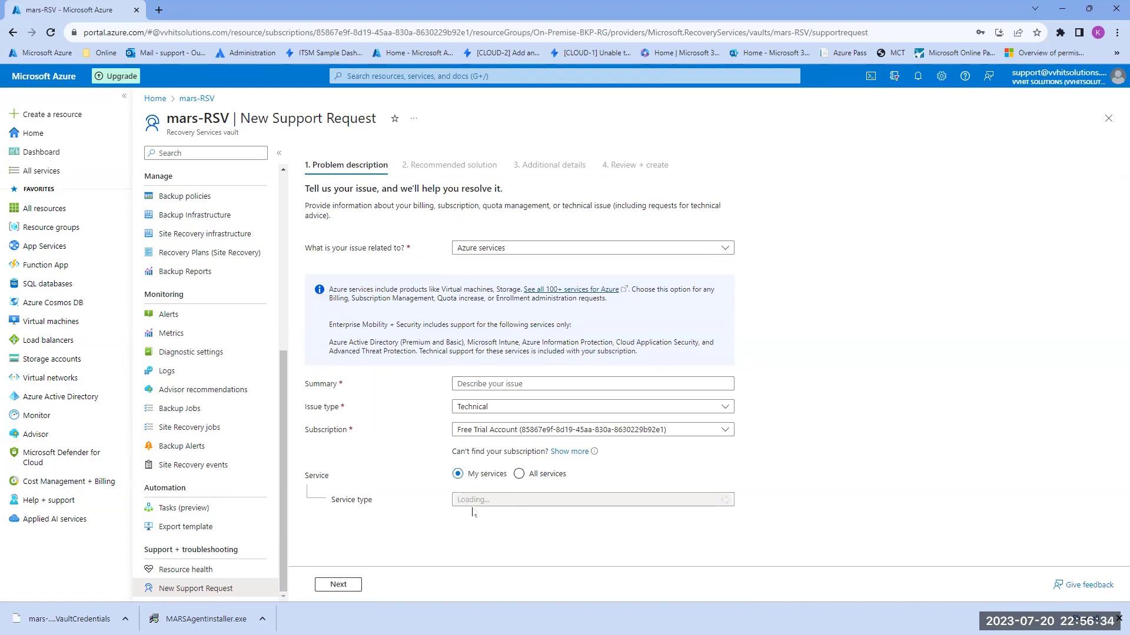
pyautogui.scroll(-1, 472, 529)
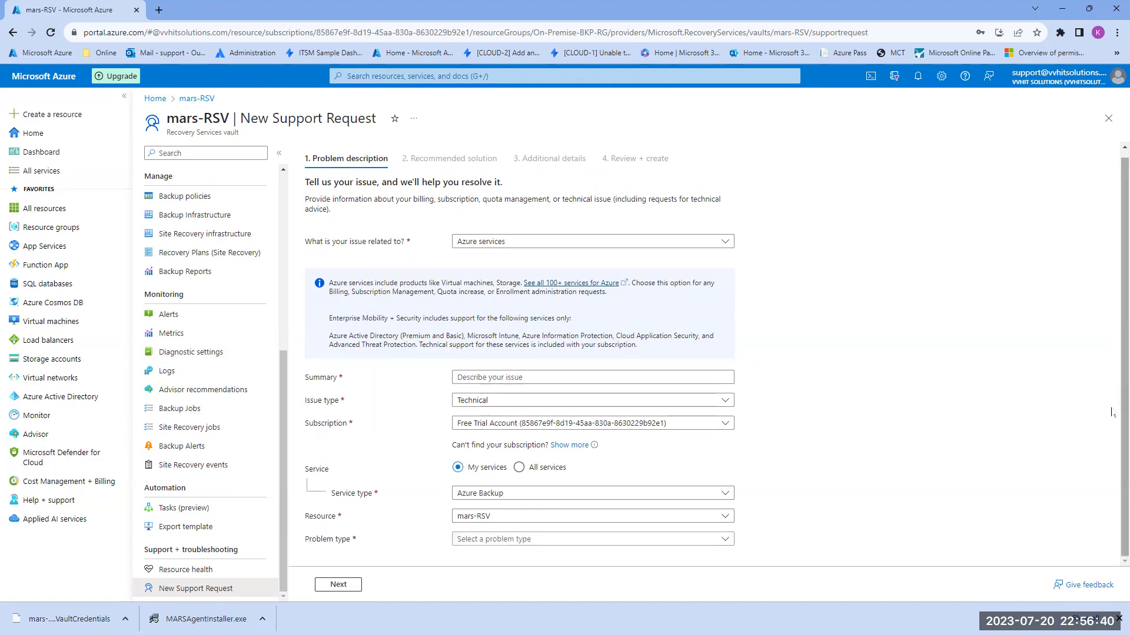
pyautogui.click(590, 538)
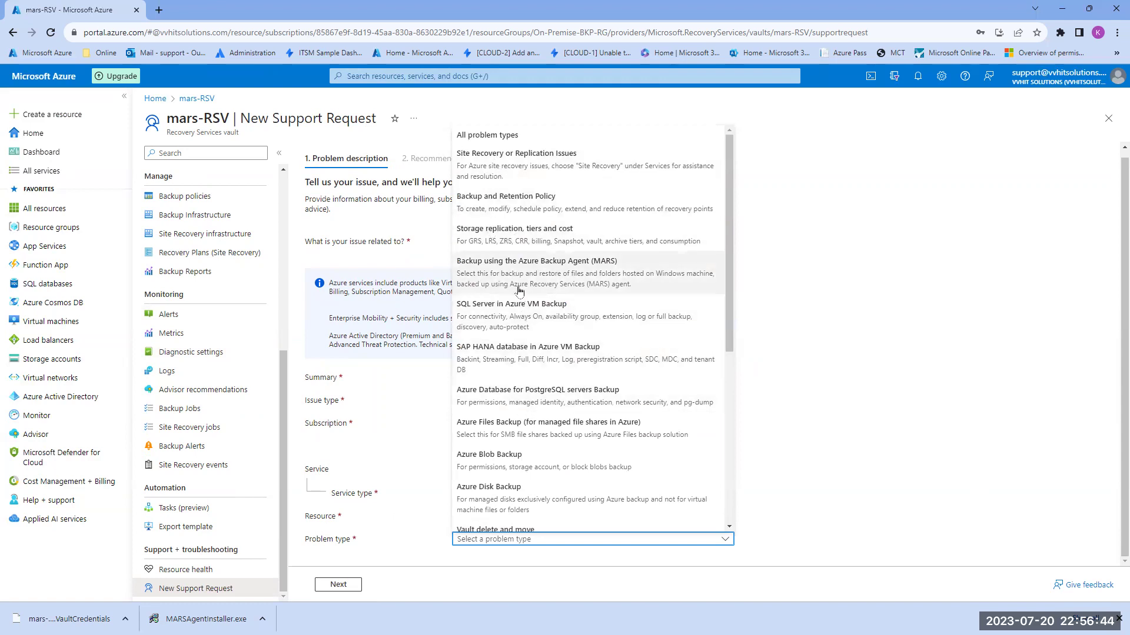
pyautogui.scroll(-3, 497, 265)
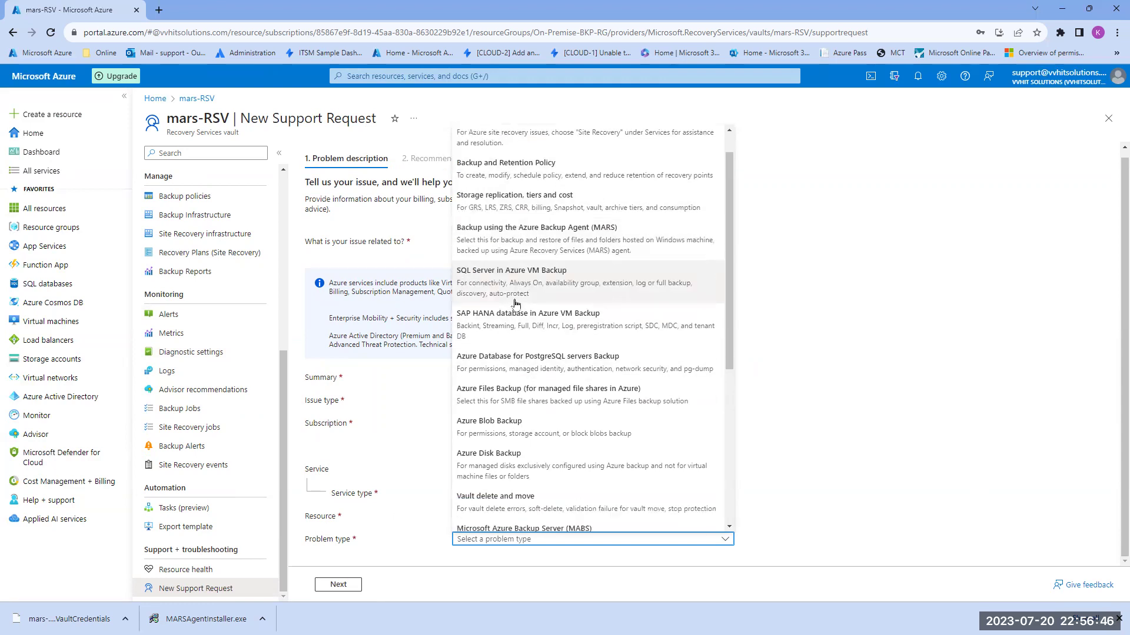
pyautogui.scroll(-1, 515, 365)
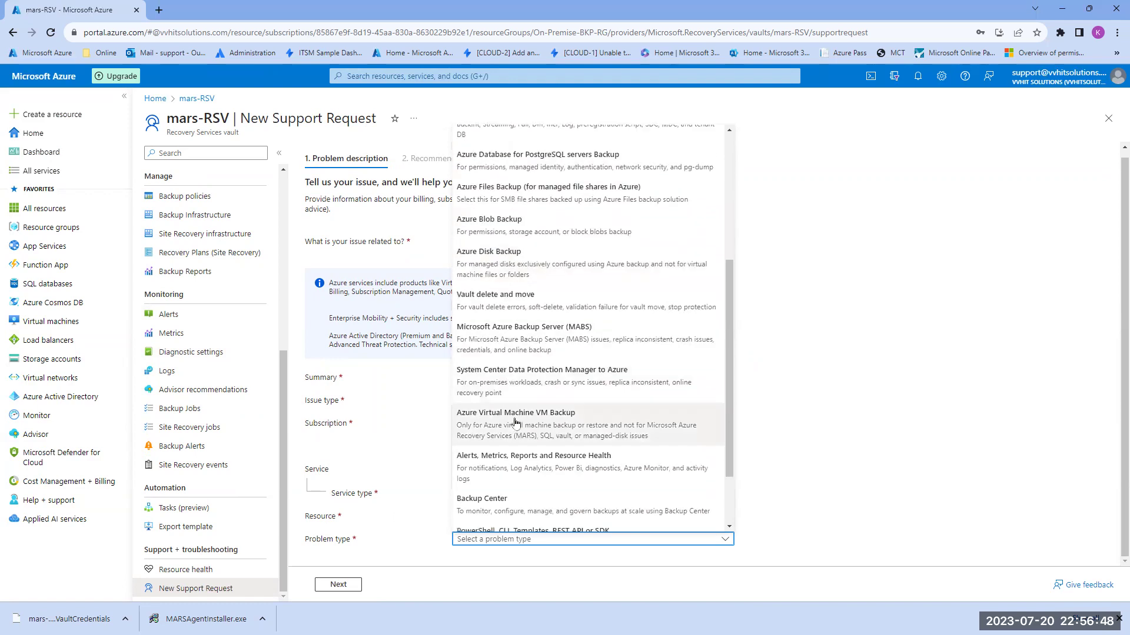
pyautogui.click(517, 426)
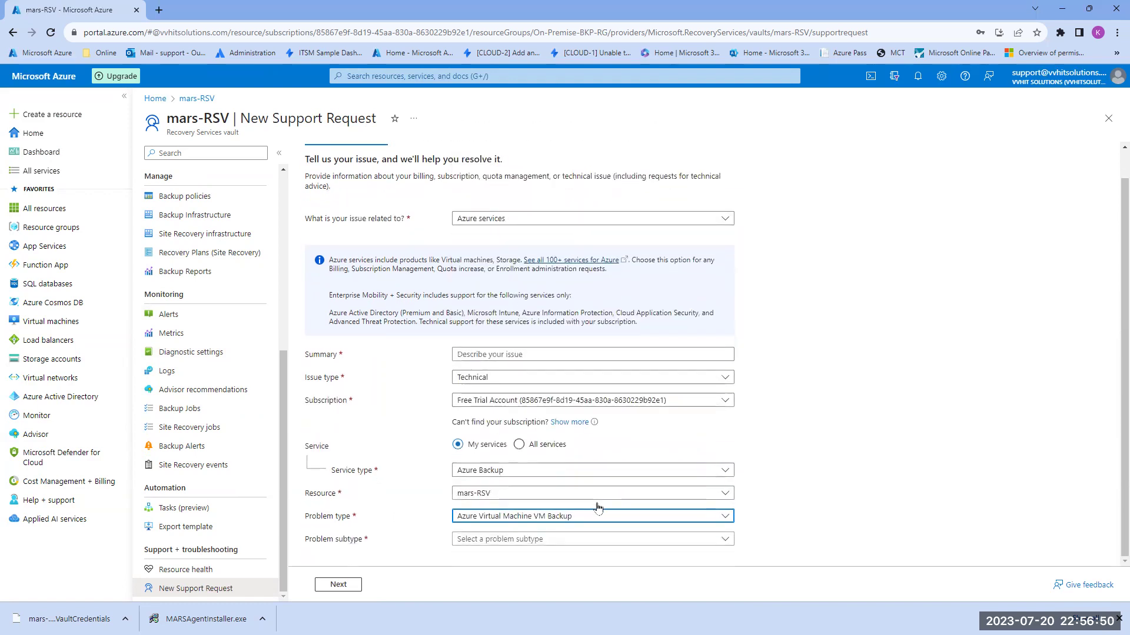
pyautogui.click(545, 540)
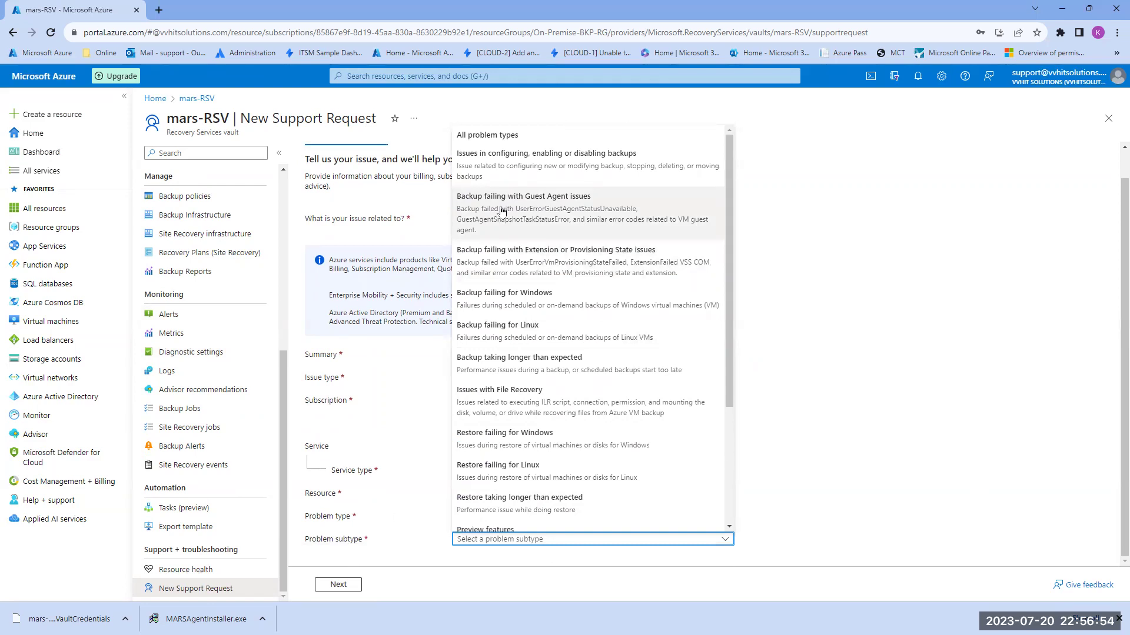
pyautogui.click(501, 211)
# Enter the summary 'test' and continue to the recommended solutions.
pyautogui.click(336, 585)
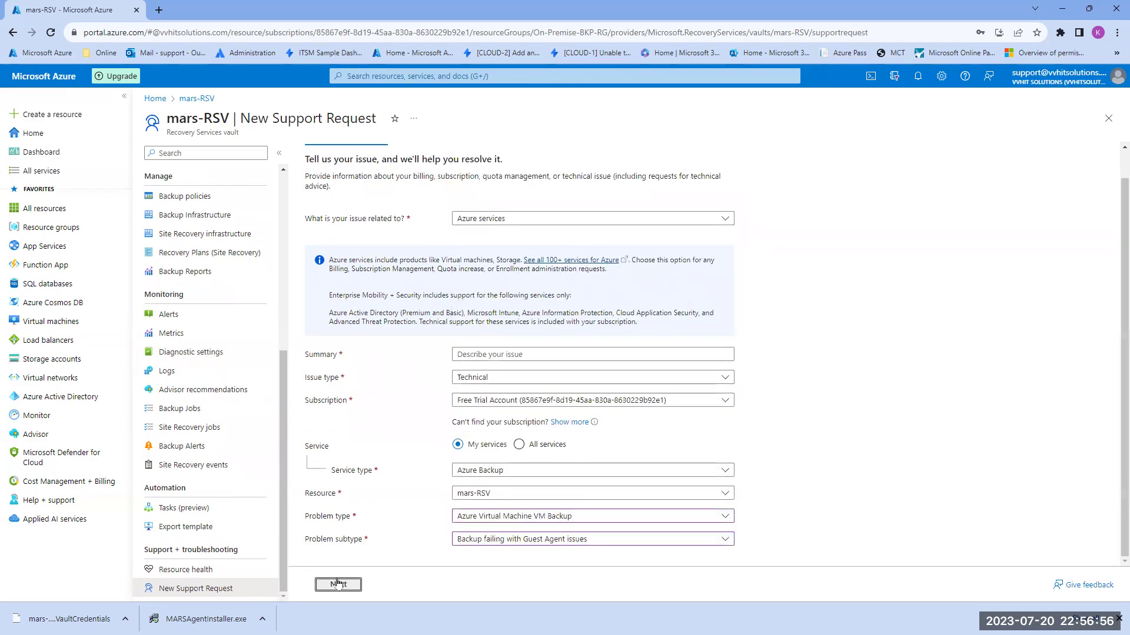
pyautogui.write('t')
pyautogui.press('BackSpace')
pyautogui.write('test')
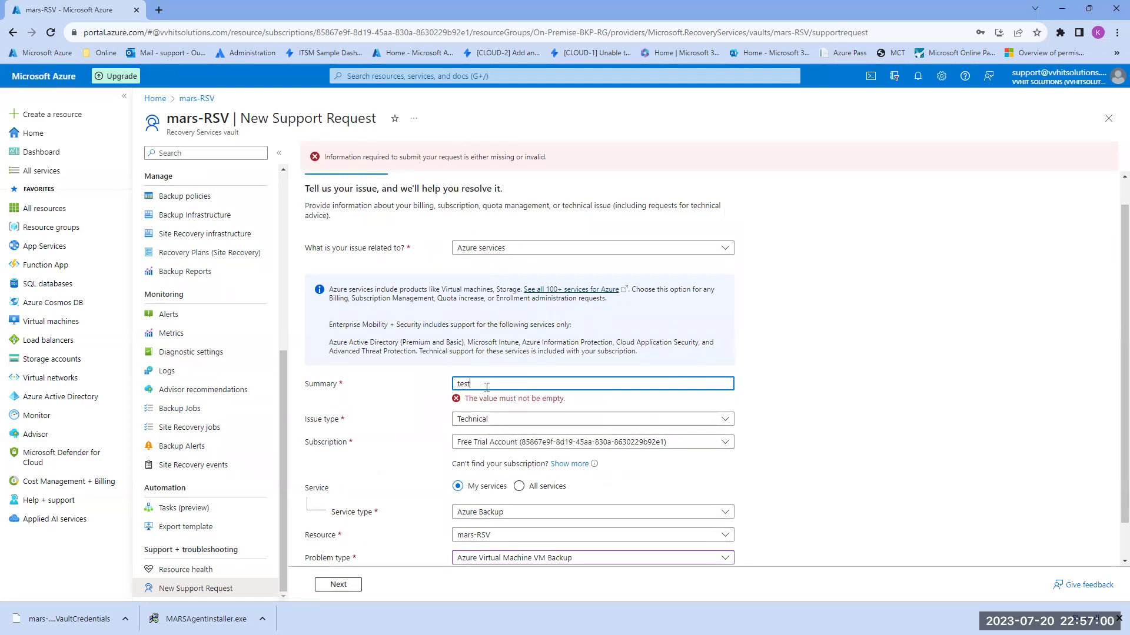
pyautogui.click(347, 585)
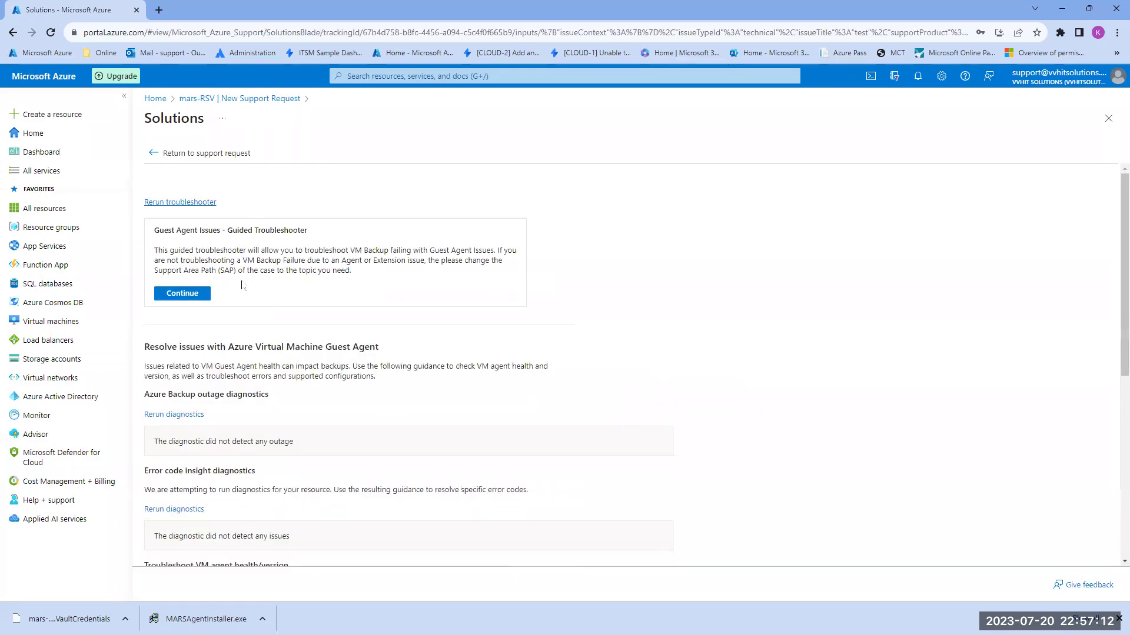
# Open the troubleshooting article for the UserErrorGuestAgentStatusUnavailable error code from the Guest Agent solutions.
pyautogui.scroll(-2, 205, 364)
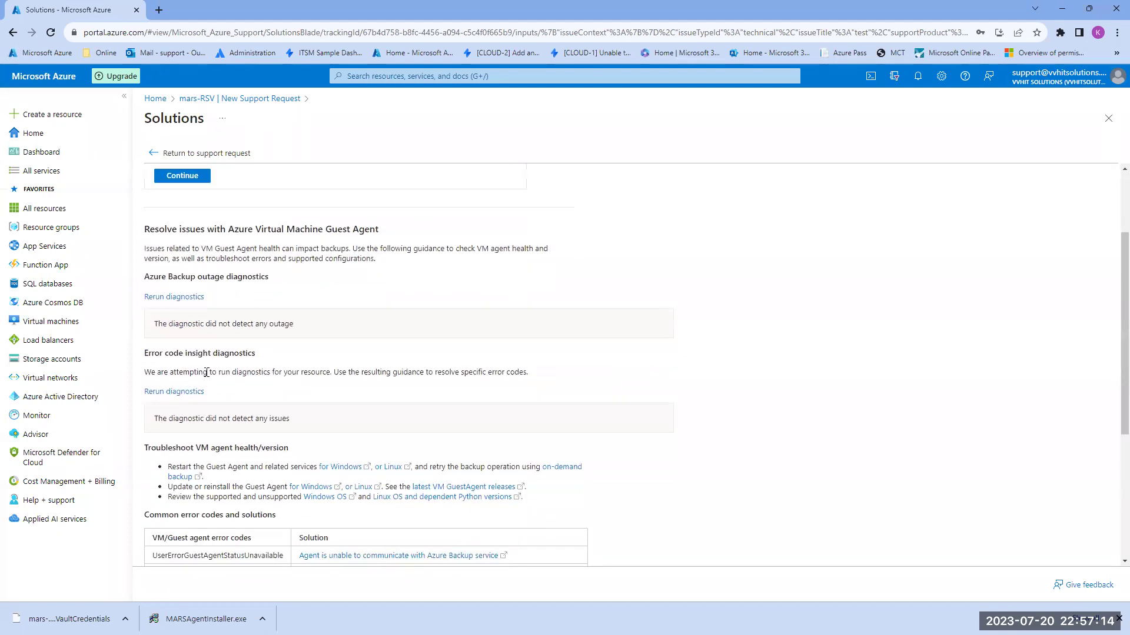
pyautogui.scroll(-4, 177, 318)
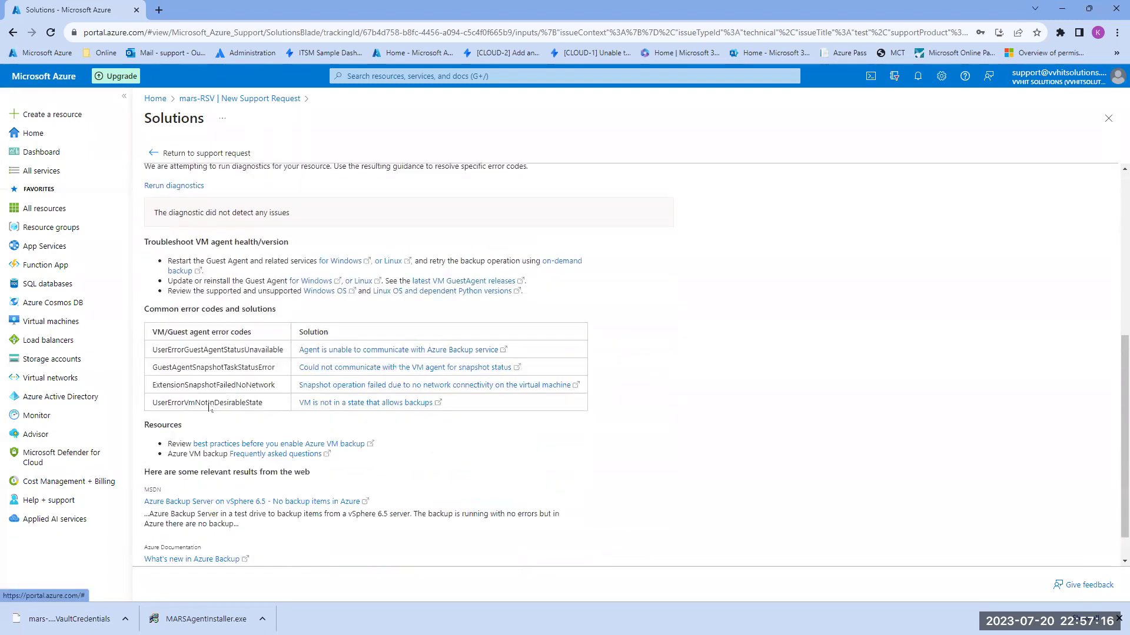
pyautogui.doubleClick(213, 318)
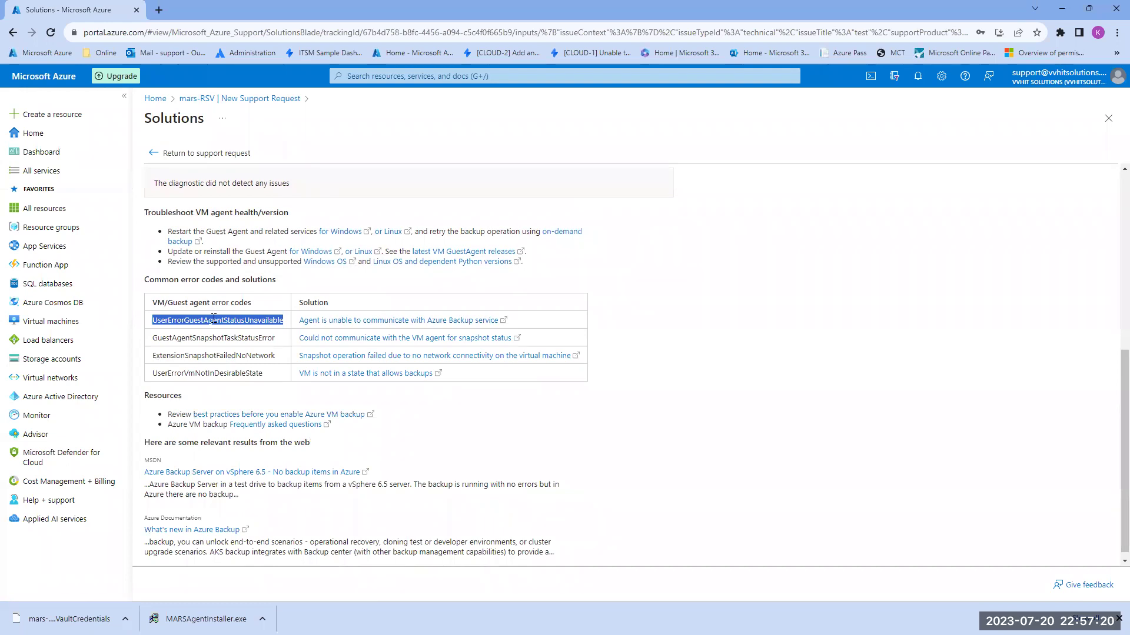
pyautogui.click(340, 321)
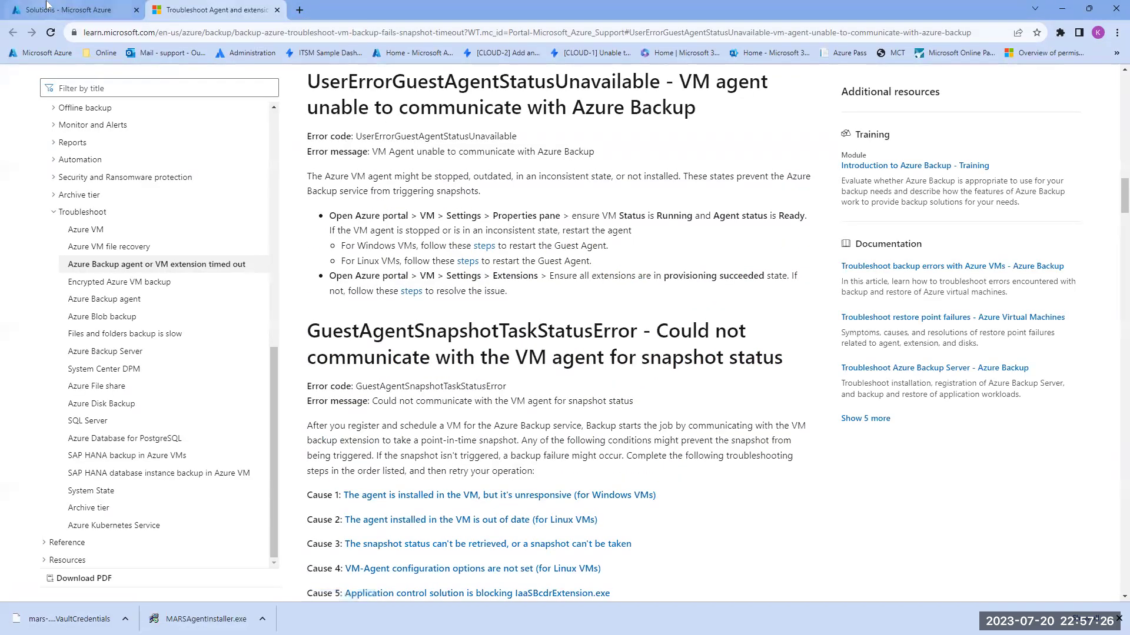
# Go back to the portal's Solutions blade and return to the mars-RSV support request.
pyautogui.click(65, 10)
pyautogui.scroll(5, 412, 356)
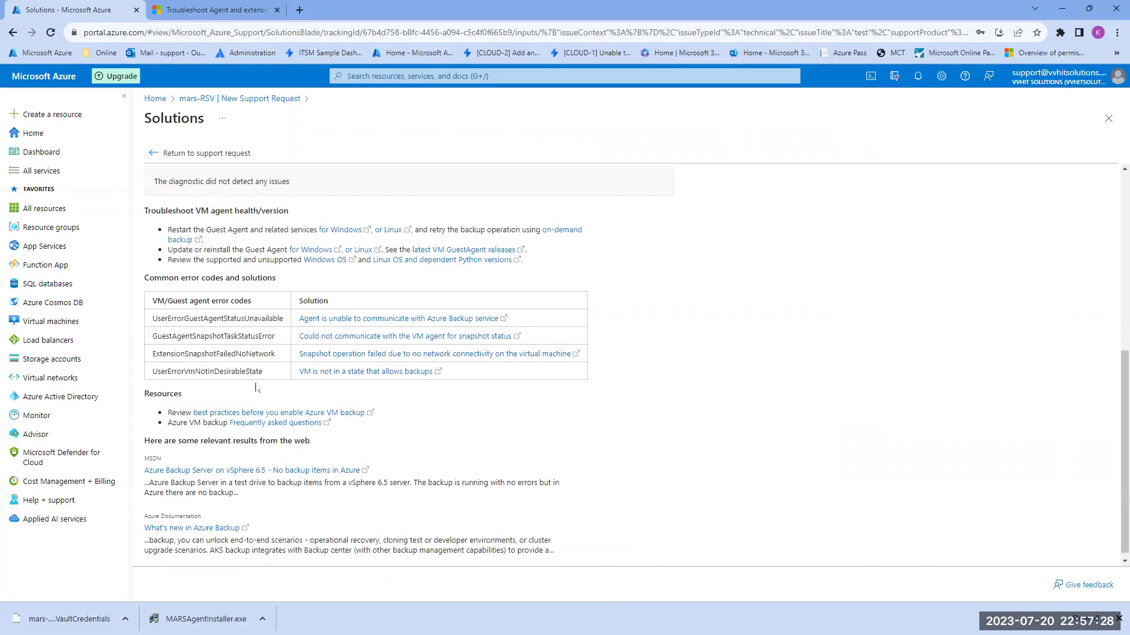
pyautogui.click(203, 154)
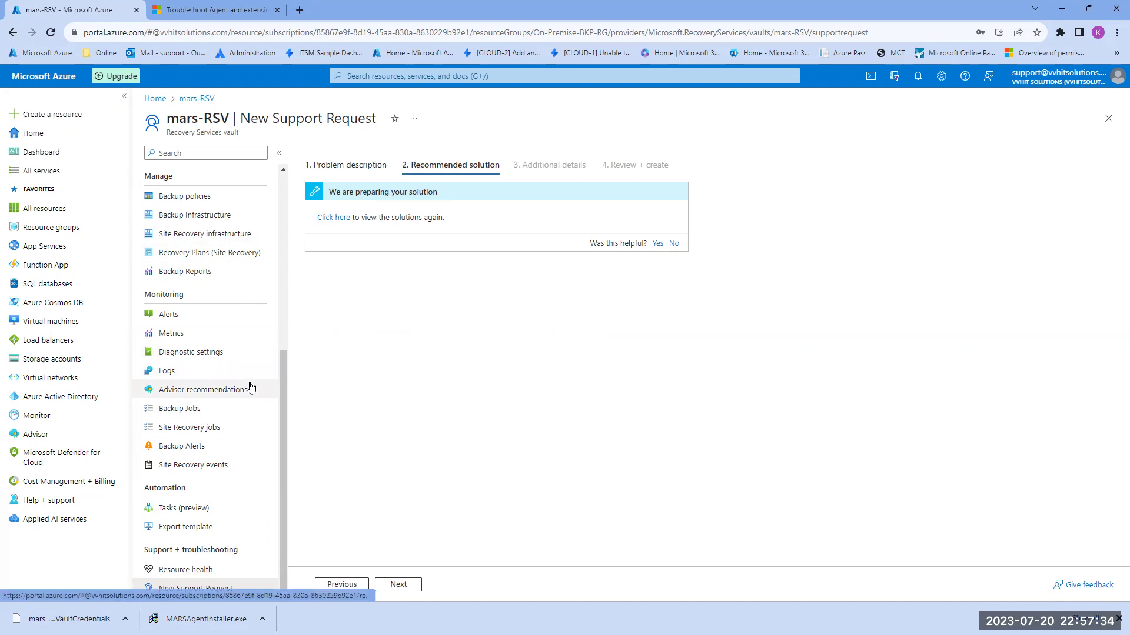
pyautogui.scroll(5, 250, 385)
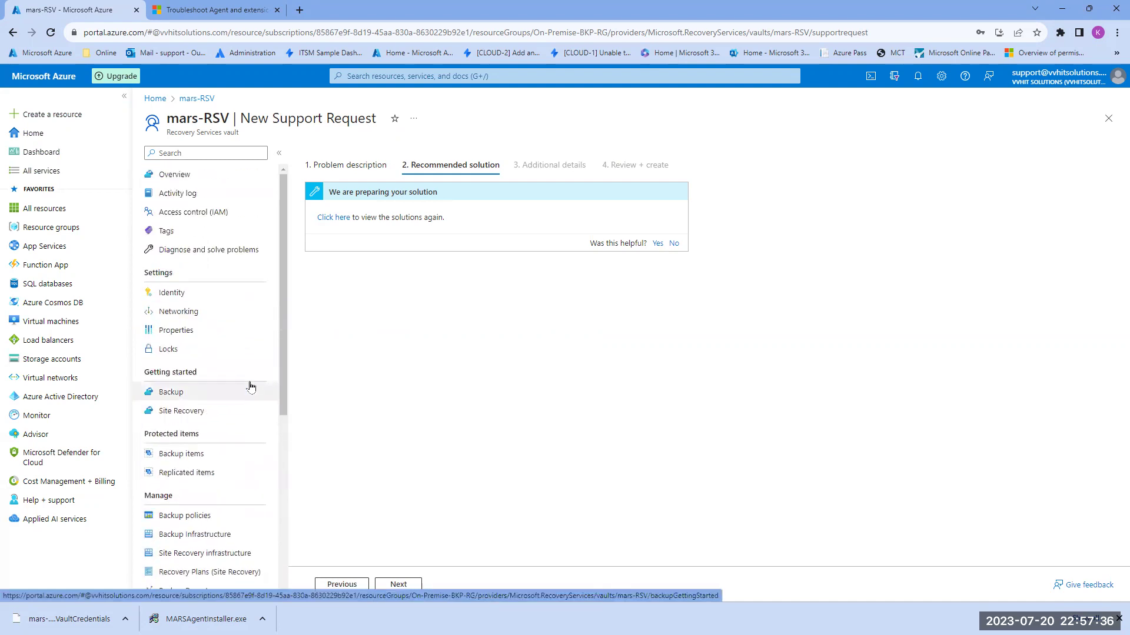